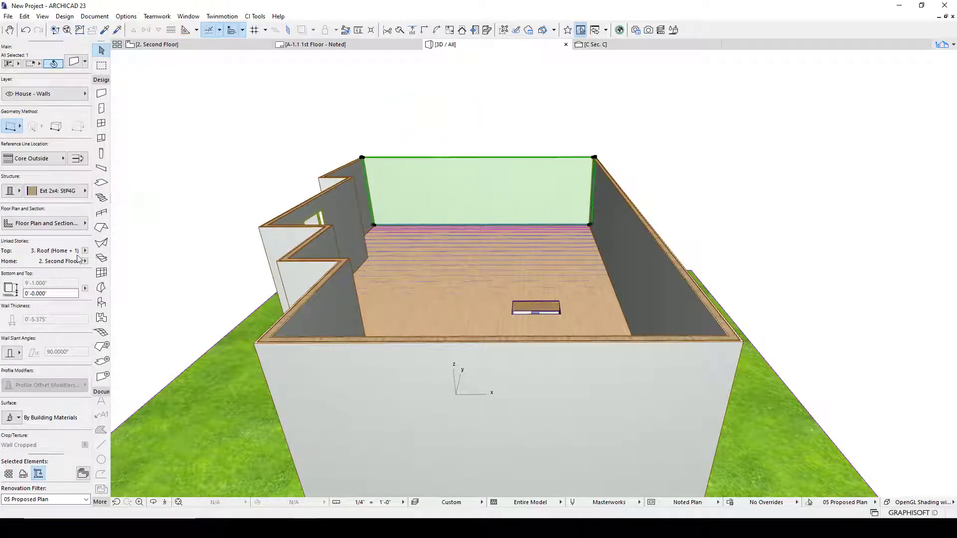
Deselect the wall in the 3D view and open the second floor plan
click(289, 144)
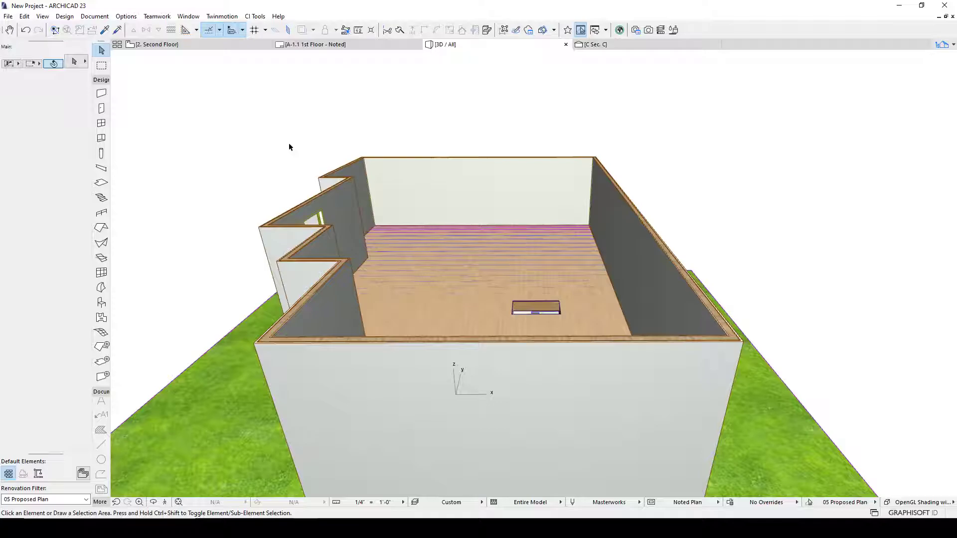
mouse_move(170, 44)
scroll(383, 138, up, 3)
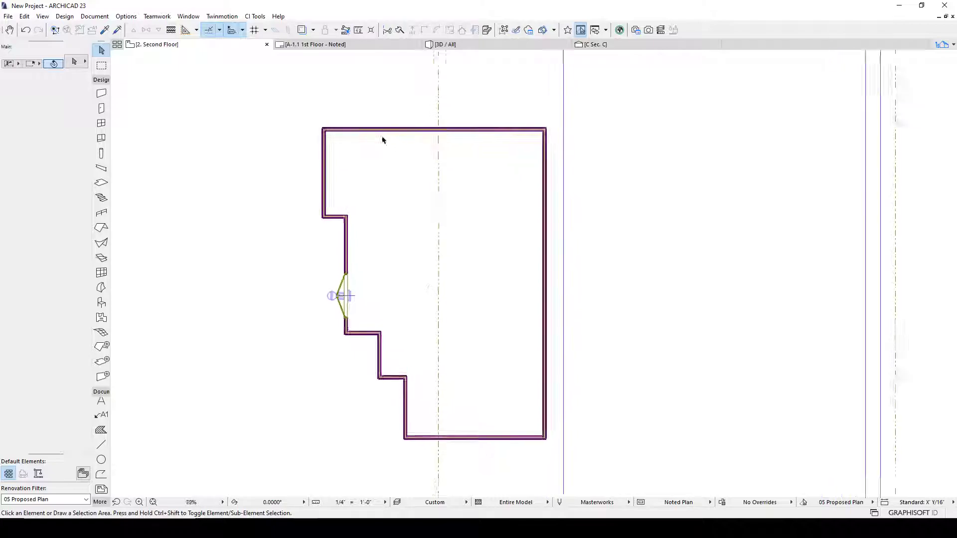
scroll(384, 140, down, 2)
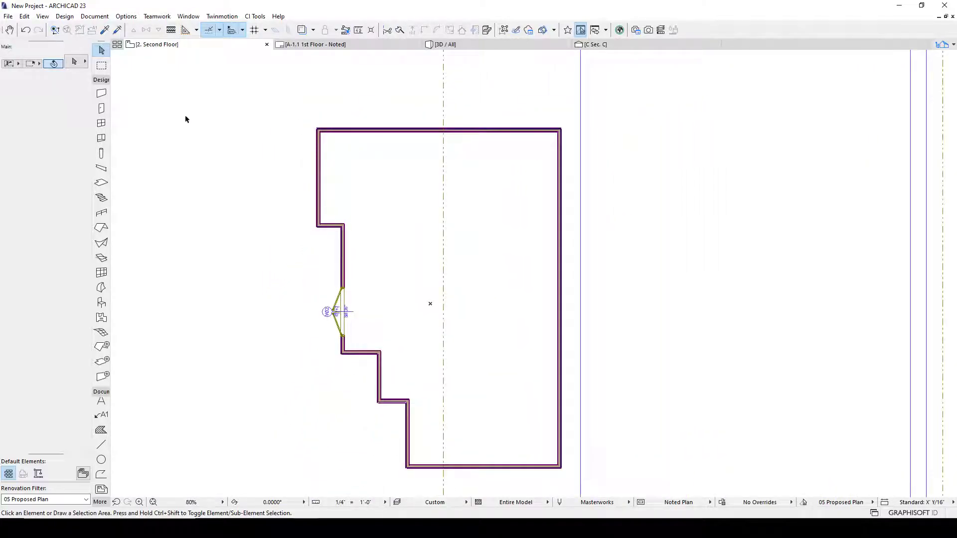
Start a multi-plane roof on the House - Roof layer, go to the Roof story, and display the floor below as trace reference
click(101, 228)
scroll(349, 177, up, 5)
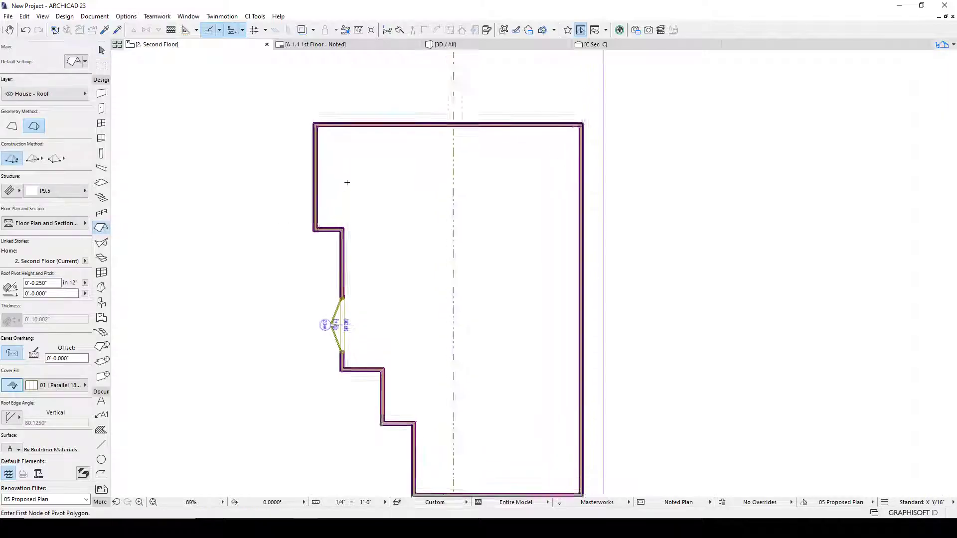
scroll(299, 149, up, 15)
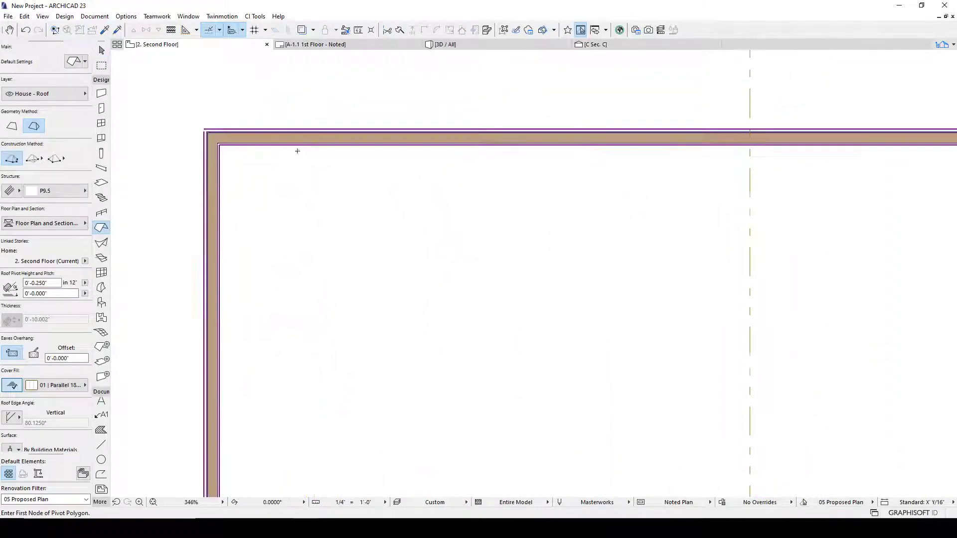
scroll(241, 124, down, 7)
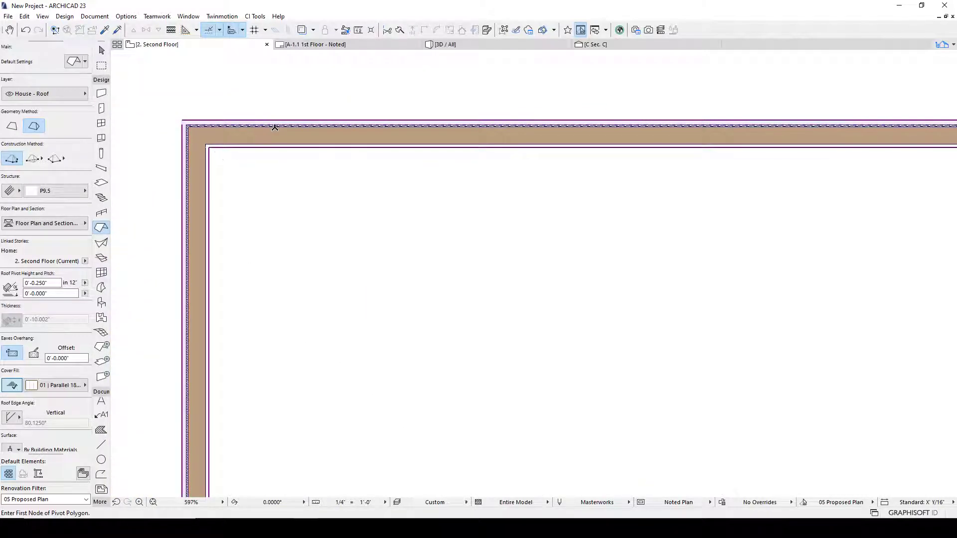
key(ctrl+Up)
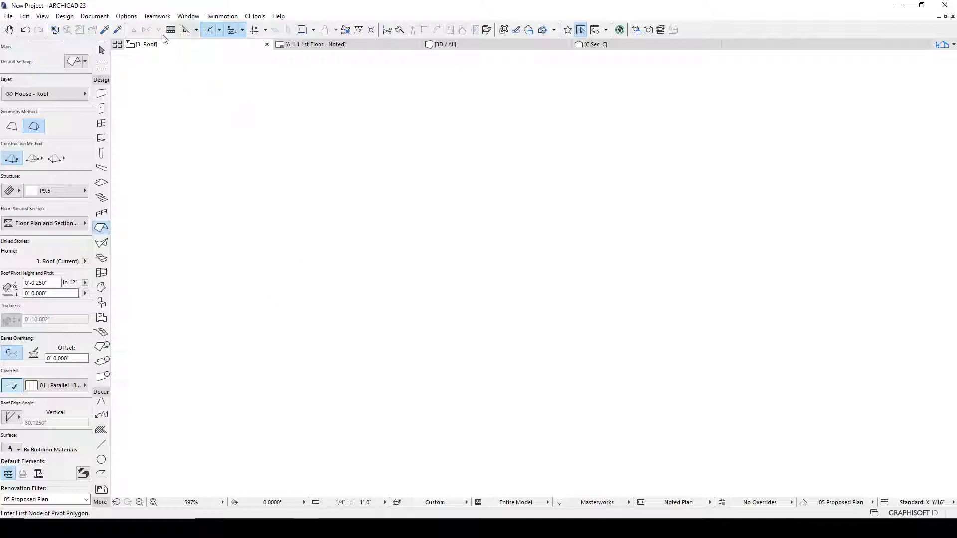
click(302, 30)
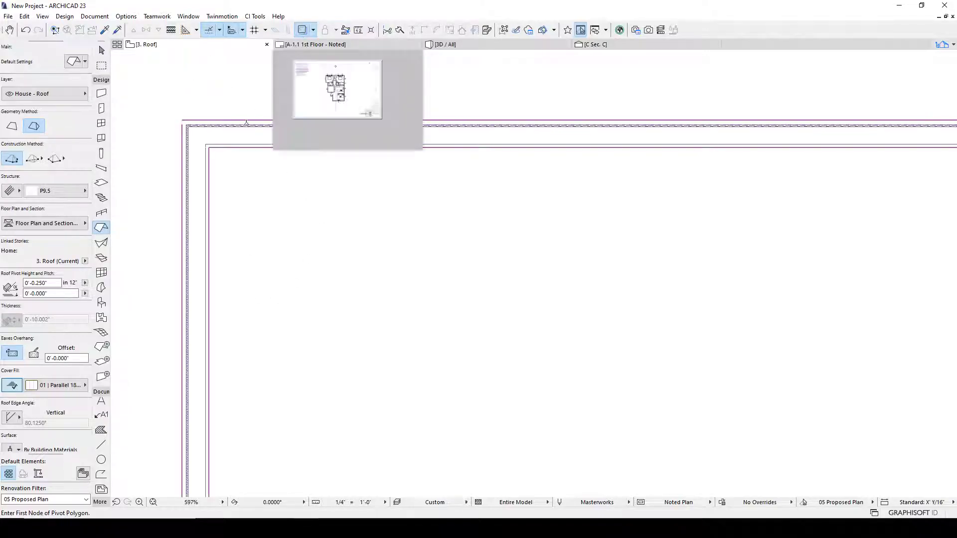
Examine the traced wall lines around the upper-left building corner and compare the roof outline previews they offer
scroll(245, 128, up, 4)
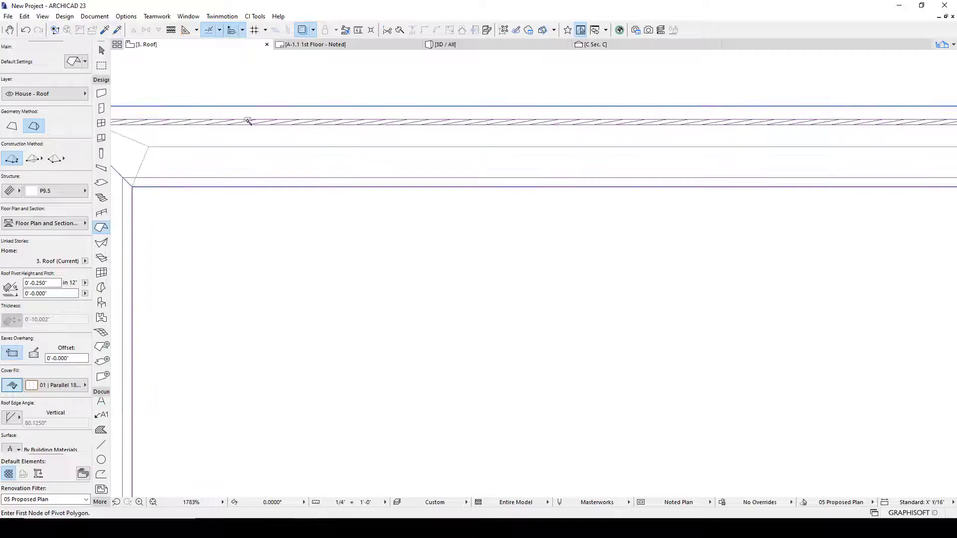
middle_drag(286, 107, 590, 111)
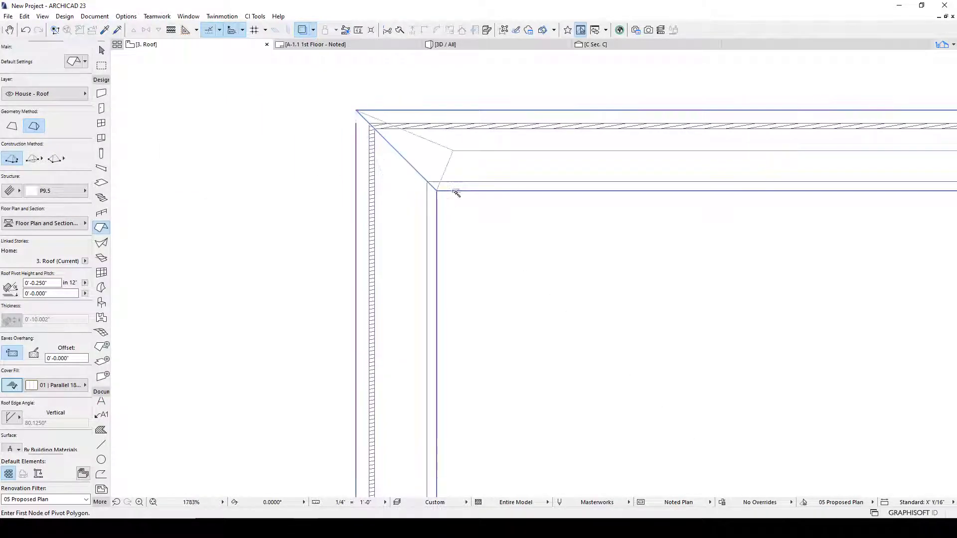
scroll(492, 241, down, 4)
middle_drag(640, 302, 539, 250)
scroll(623, 286, down, 11)
middle_drag(731, 342, 361, 158)
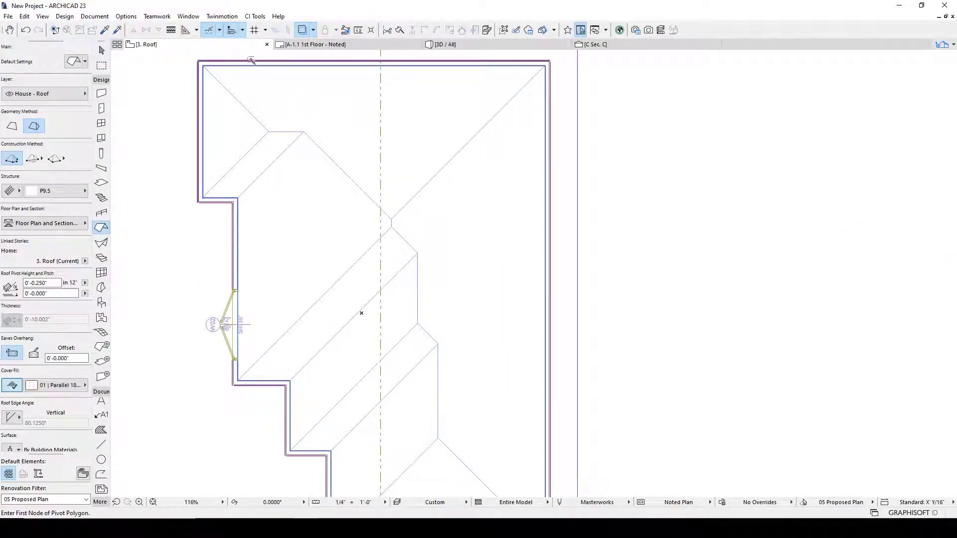
scroll(250, 60, up, 10)
middle_drag(243, 68, 515, 278)
scroll(541, 292, up, 5)
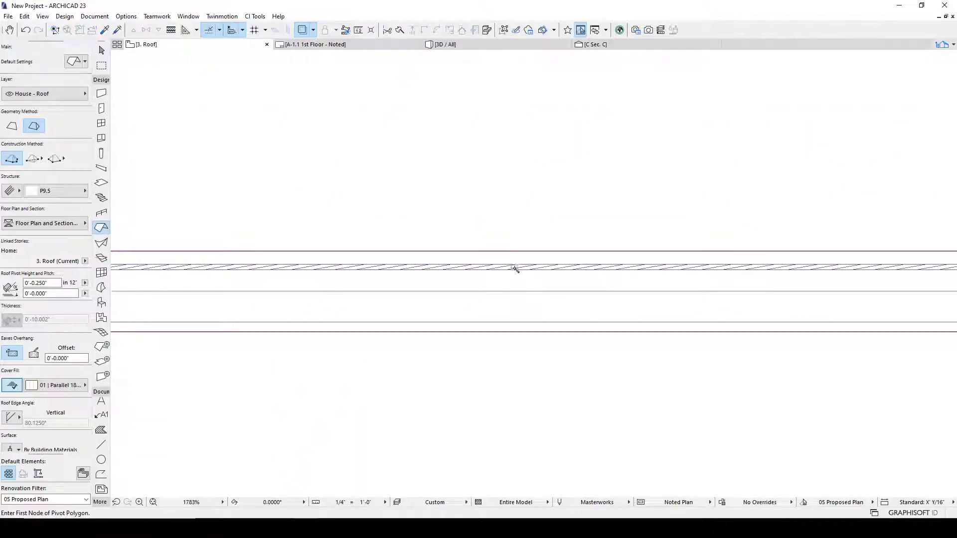
scroll(514, 322, down, 5)
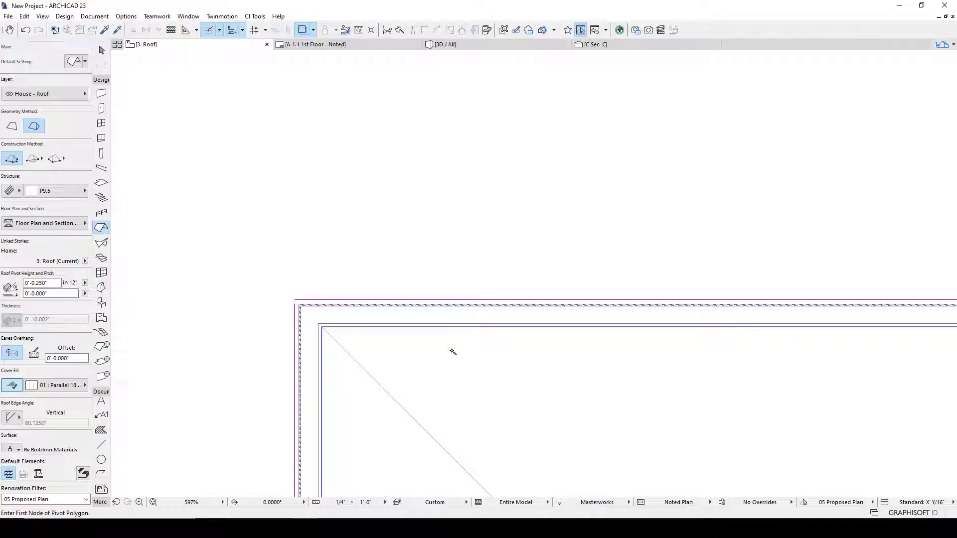
scroll(419, 280, down, 3)
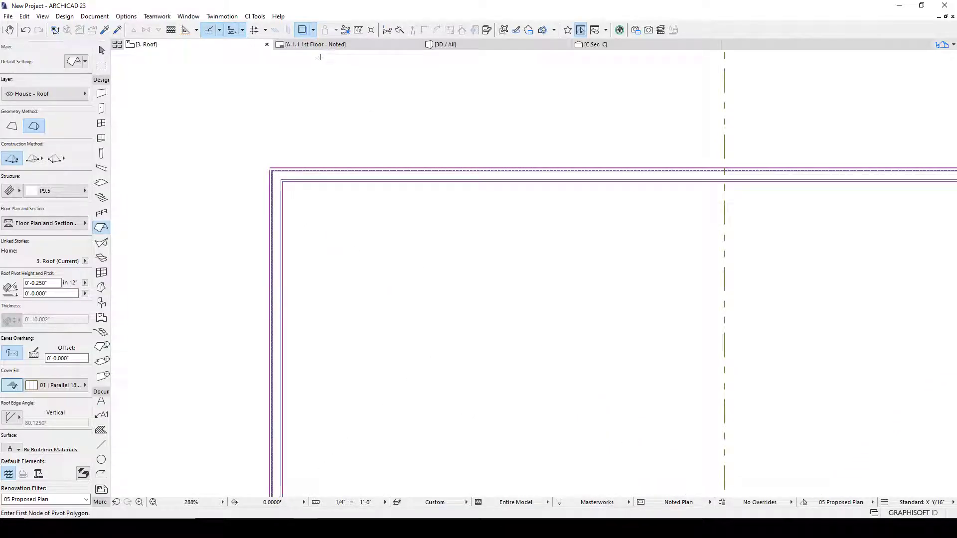
Go back to the second floor plan and inspect the wall layers at the upper-left corner
key(ctrl+Down)
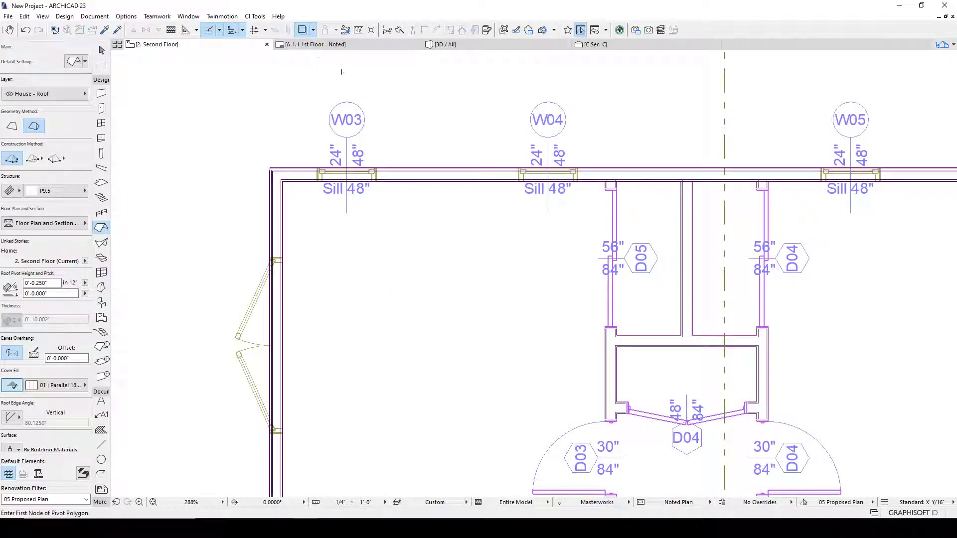
scroll(334, 134, up, 6)
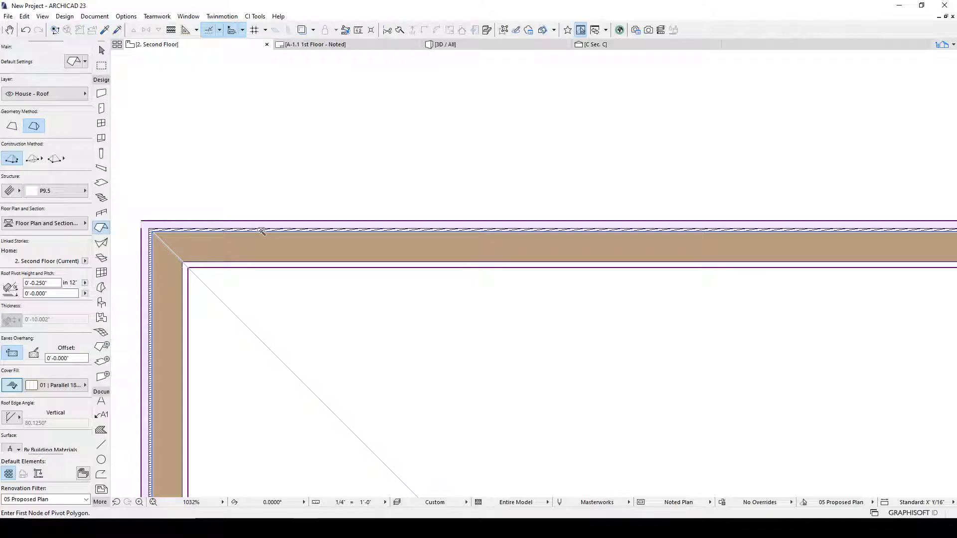
mouse_move(283, 52)
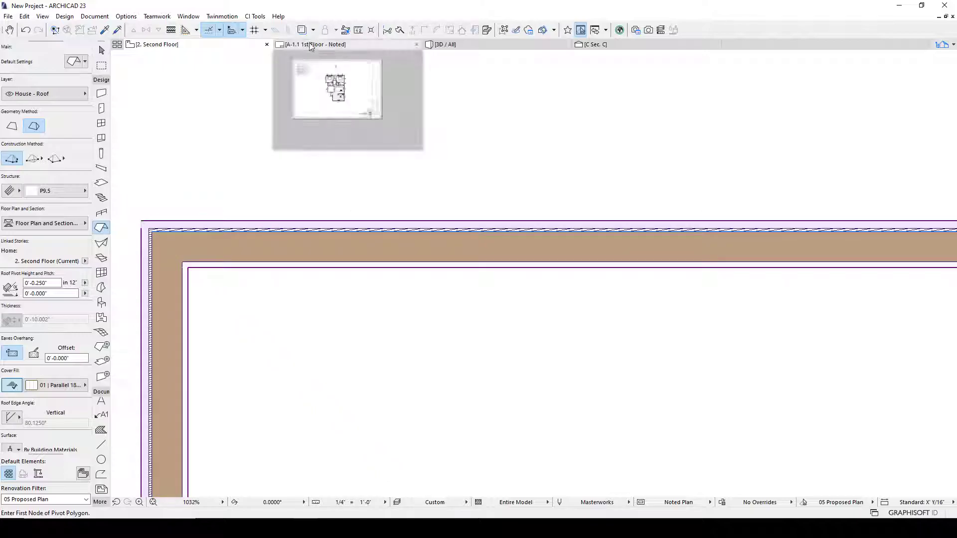
On the Roof story with the trace reference shown, create a multi-plane roof following the inner line of the exterior walls
key(ctrl+Up)
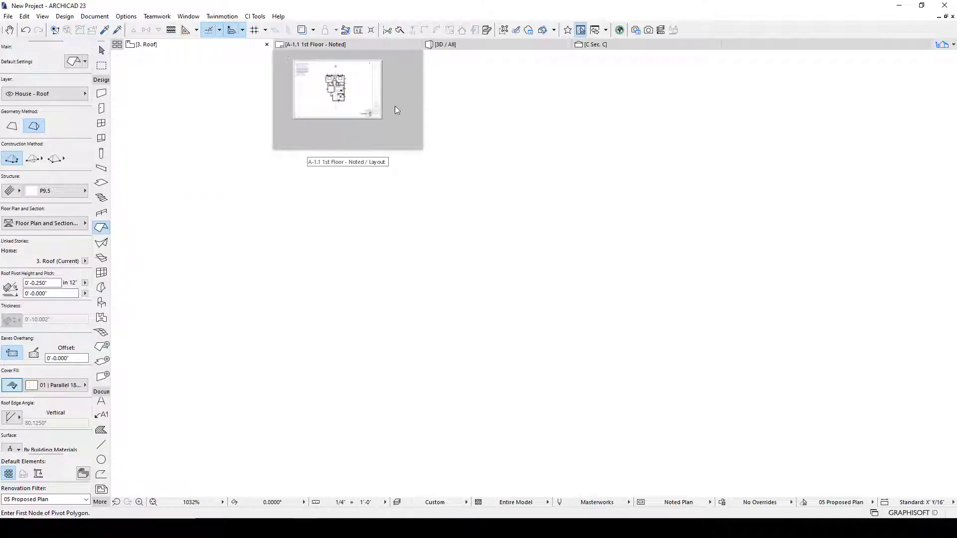
click(301, 30)
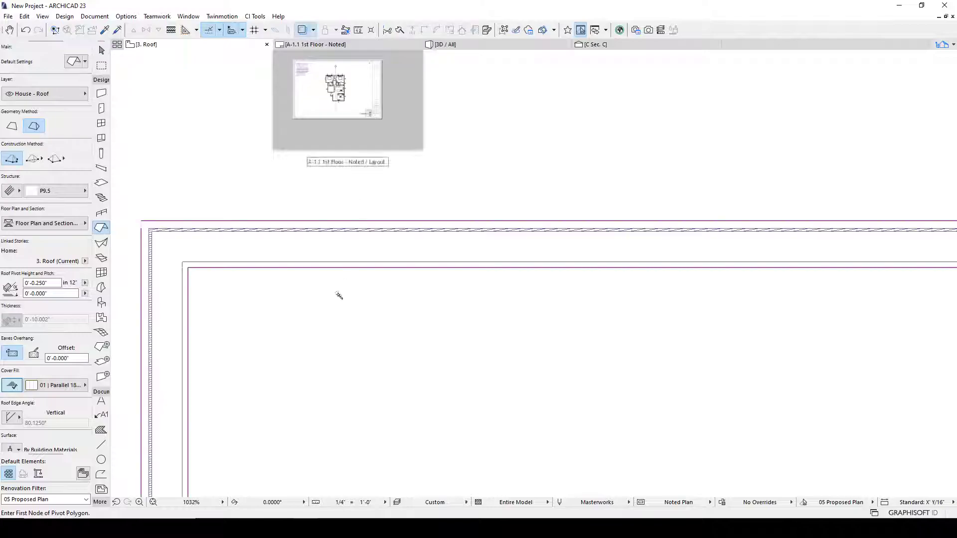
scroll(273, 278, down, 6)
middle_drag(402, 139, 395, 125)
key(Escape)
Set the new roof's pitch to 4" in 12" in its selection settings
click(331, 173)
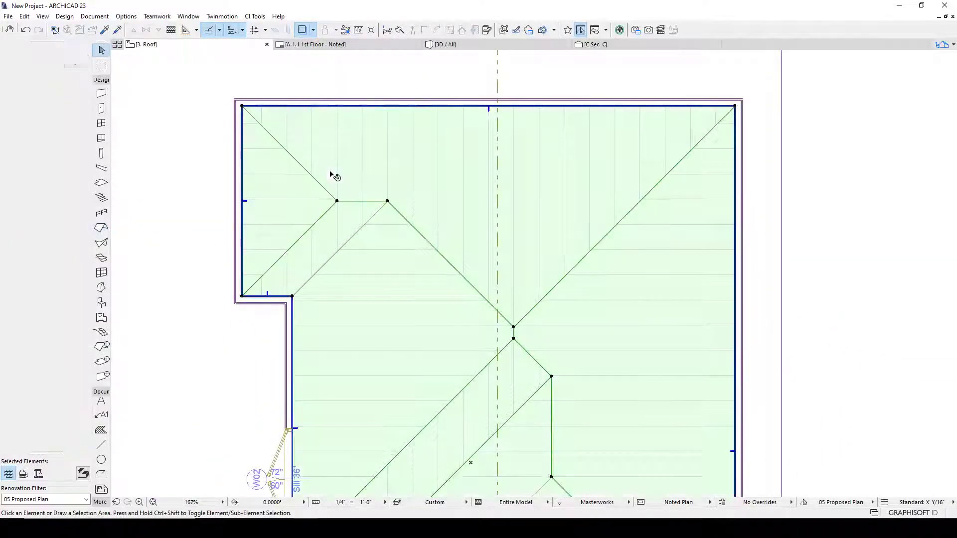
scroll(256, 122, up, 5)
middle_drag(293, 118, 522, 195)
scroll(442, 198, up, 3)
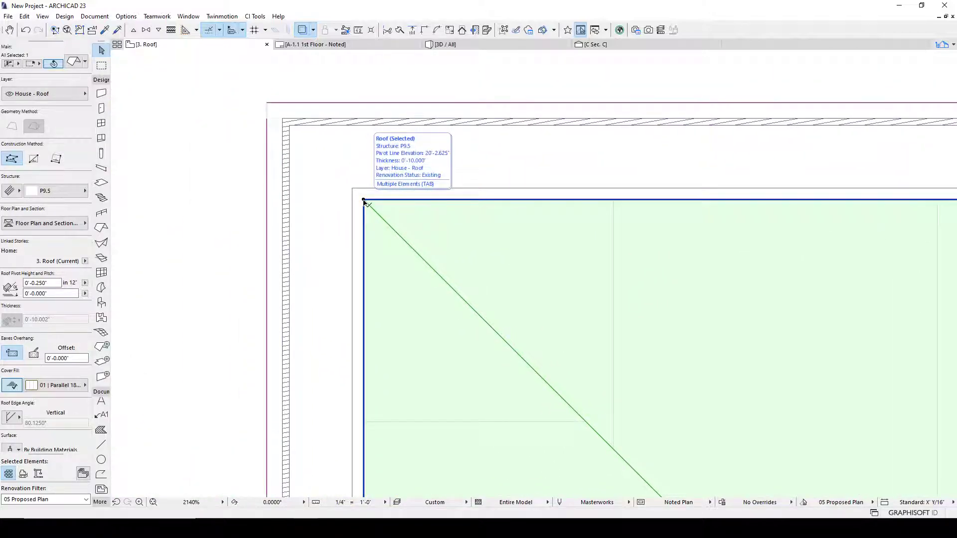
click(75, 61)
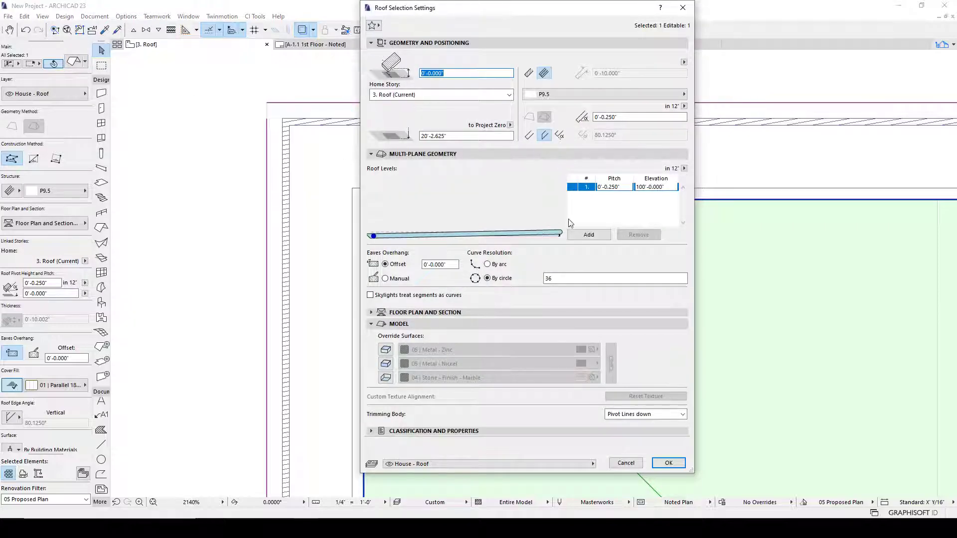
click(639, 117)
text(4')
key(Tab)
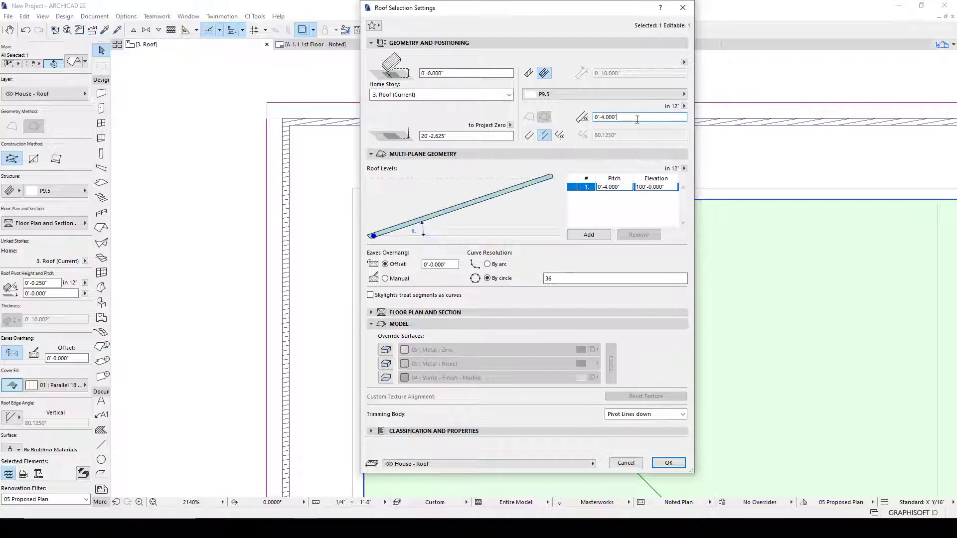
Choose the P9.5 composite structure for the roof and set its eaves overhang offset to 1'-4"
click(561, 95)
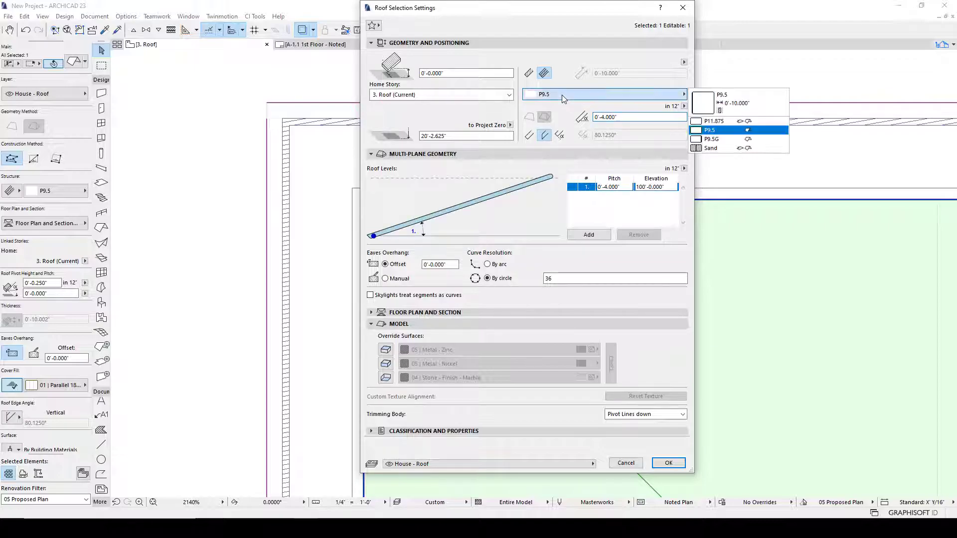
click(714, 130)
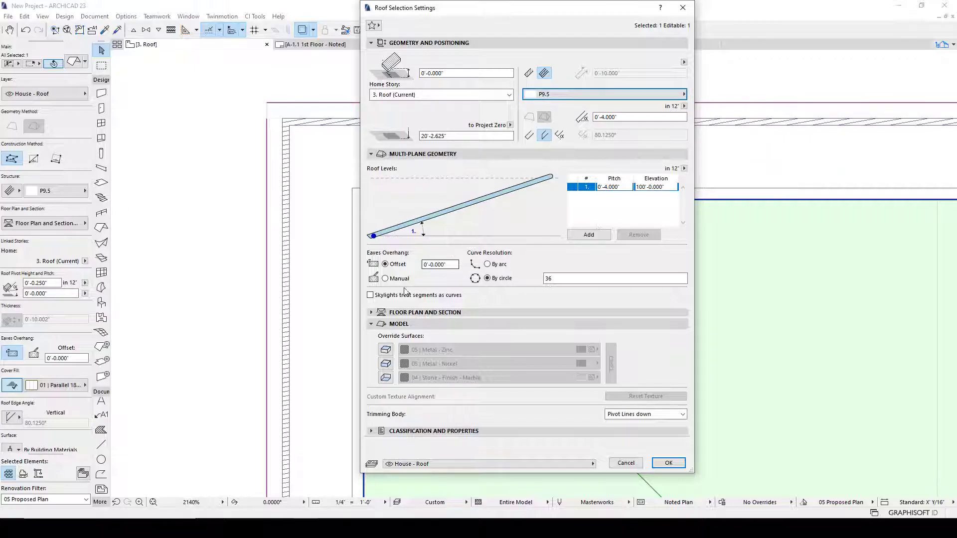
click(439, 264)
text(16)
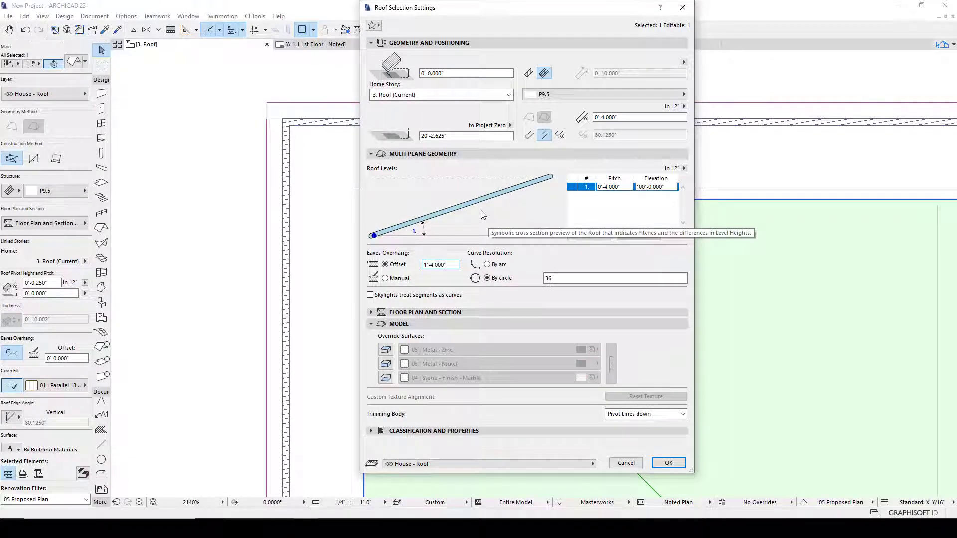
Switch the roof edge to a custom angle of 60°
click(559, 135)
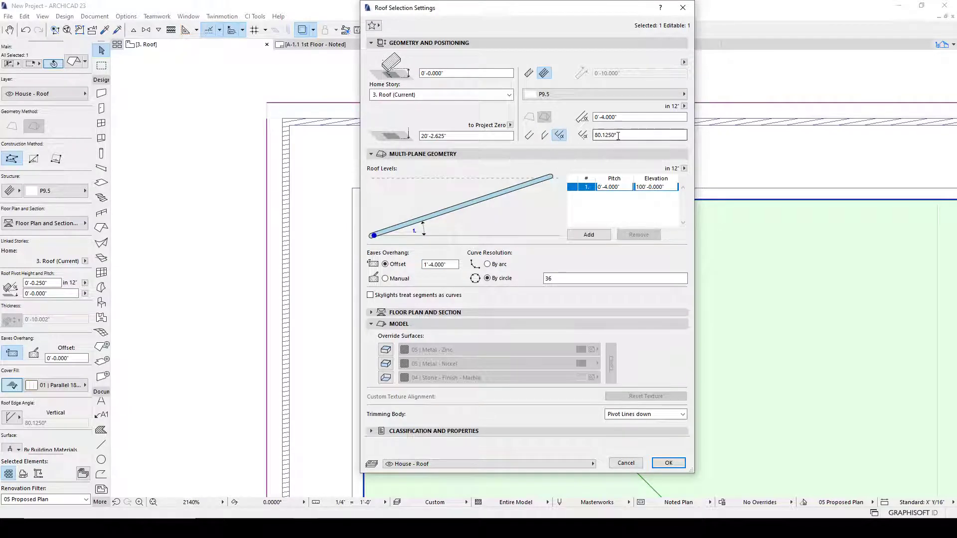
text(60)
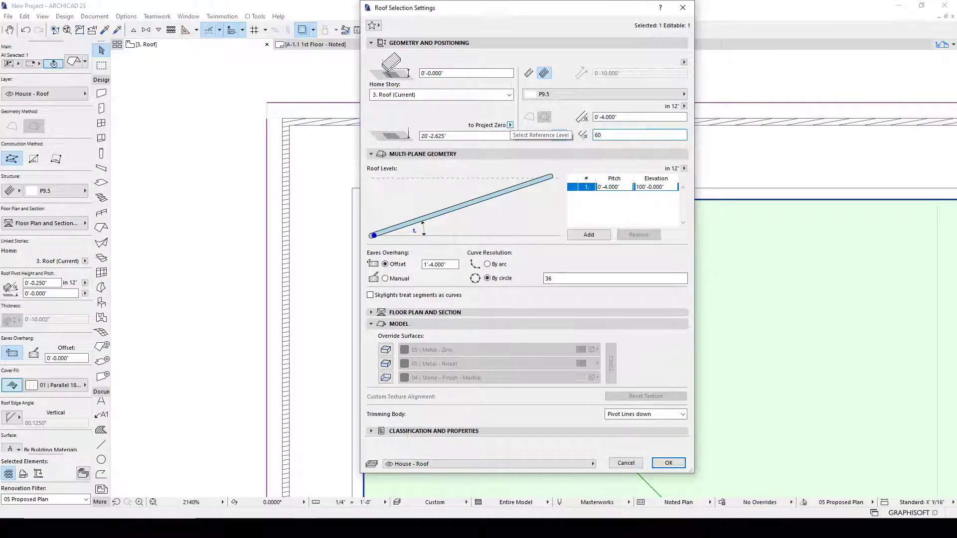
key(Tab)
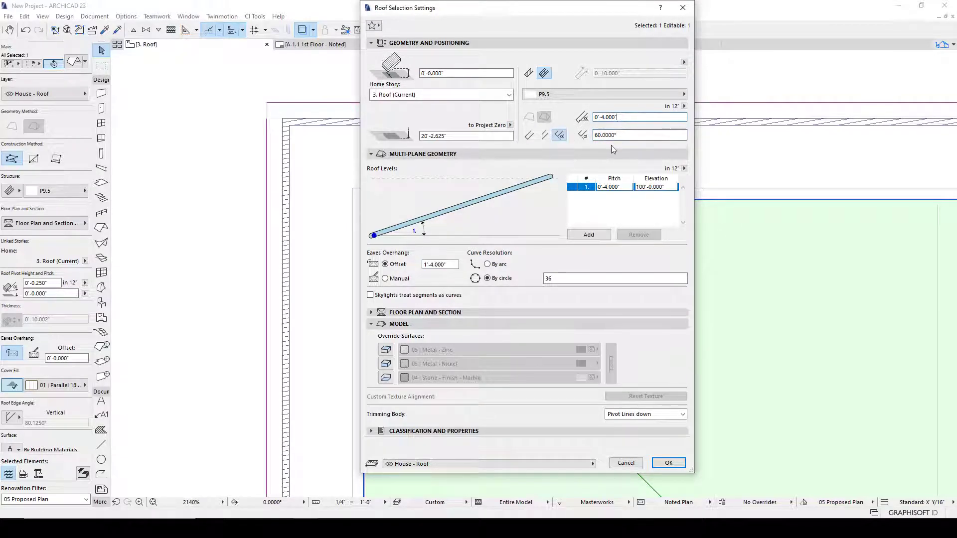
Reference the roof's pivot elevation to the Current Story and apply the roof settings
click(510, 125)
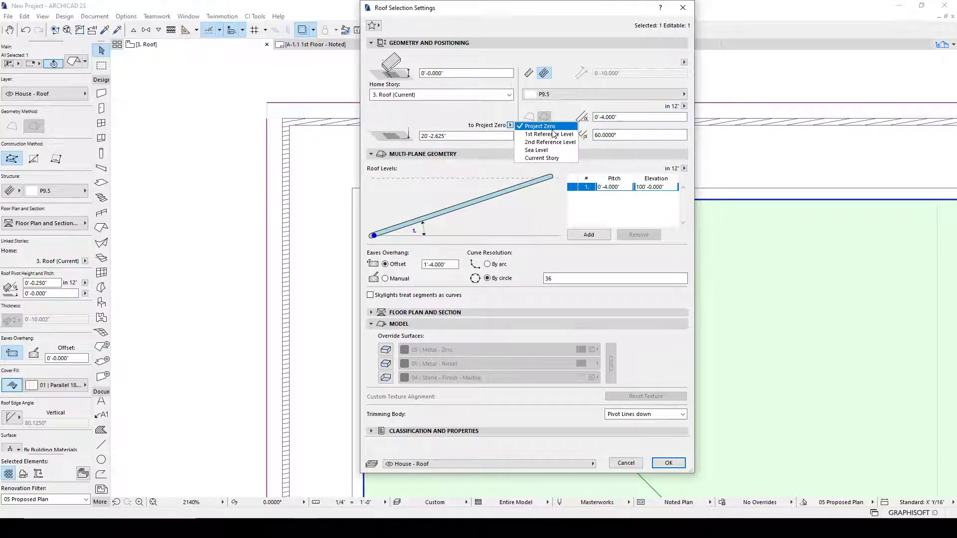
click(542, 158)
click(457, 136)
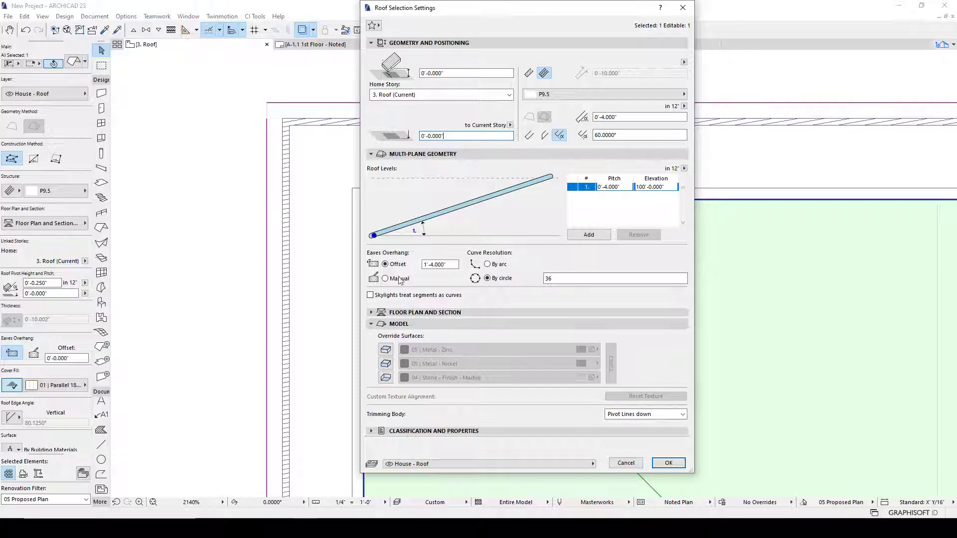
click(668, 463)
scroll(341, 269, down, 5)
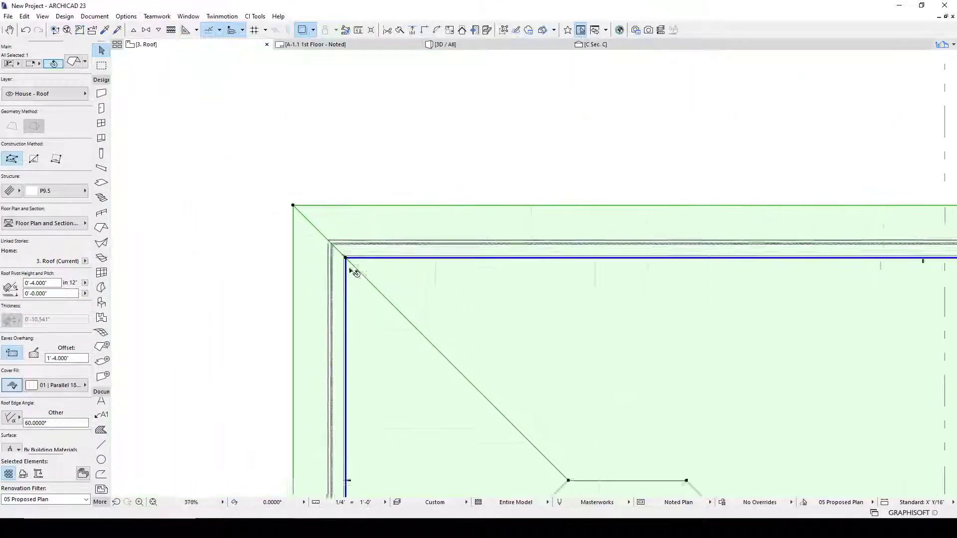
key(ctrl+t)
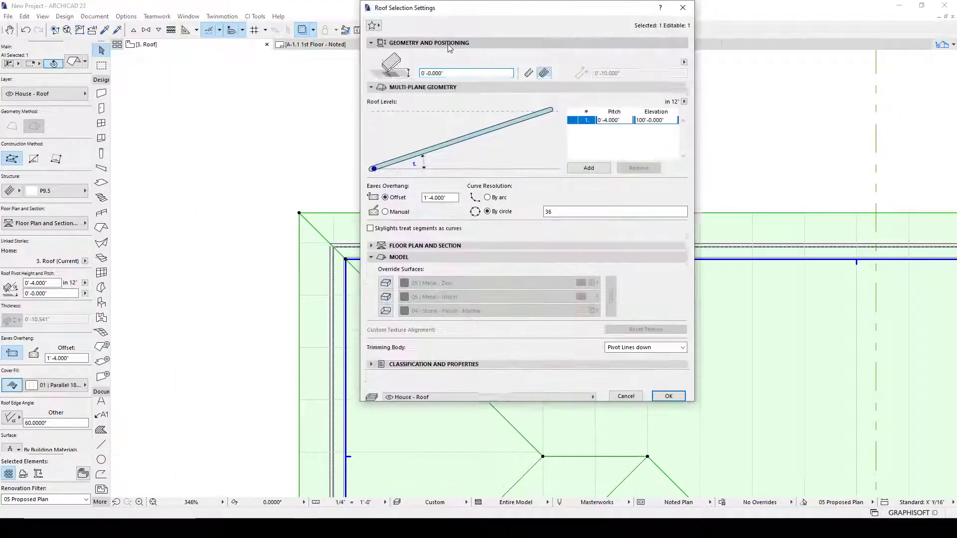
click(683, 8)
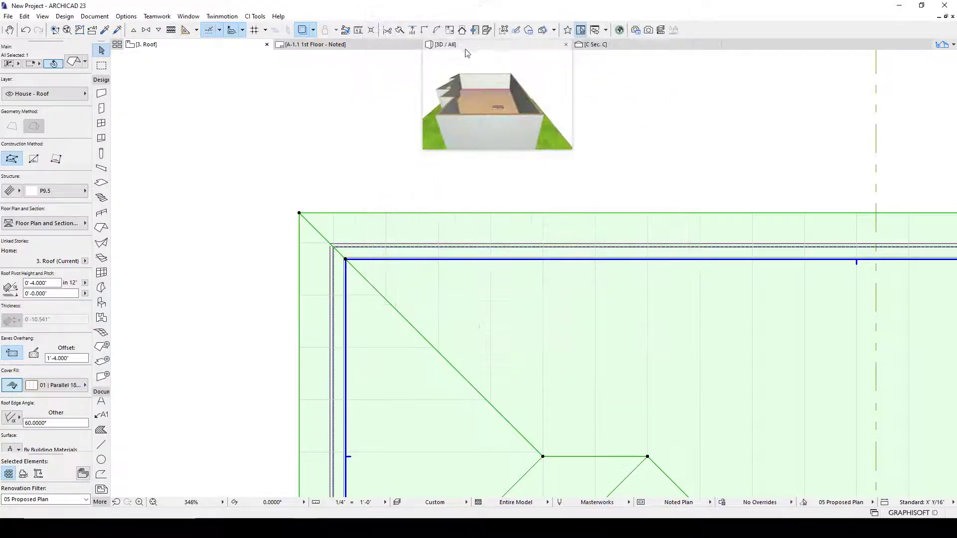
Examine the new roof in the 3D view and select the upper front wall beneath it
click(498, 44)
shift+middle_drag(465, 207, 483, 128)
click(467, 176)
click(448, 229)
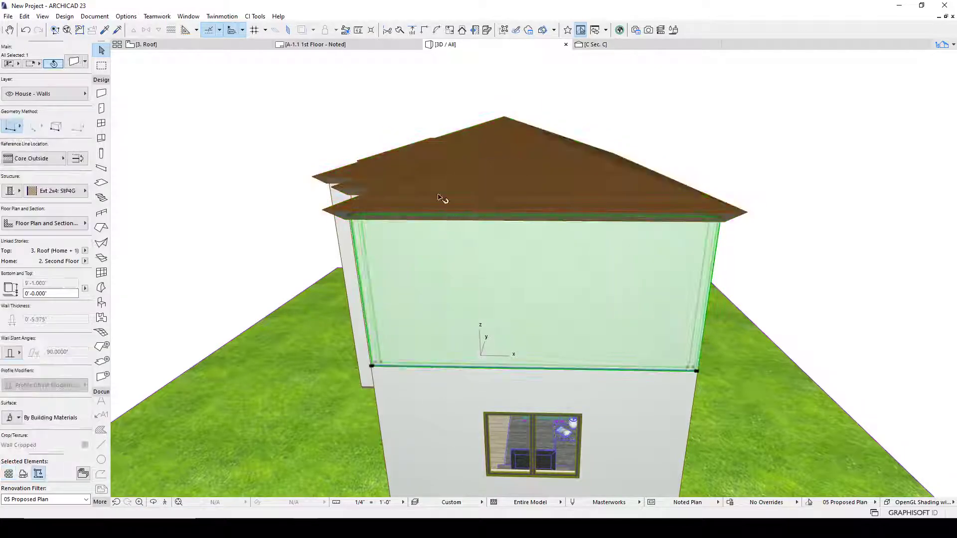
Examine in section C where the roof's underside meets the top of the exterior wall
click(599, 44)
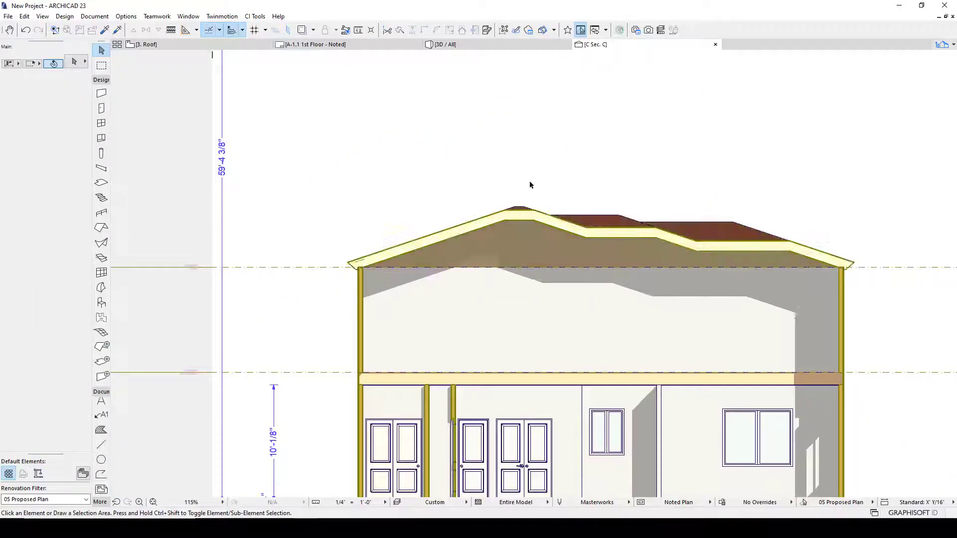
scroll(384, 244, up, 2)
scroll(384, 244, up, 5)
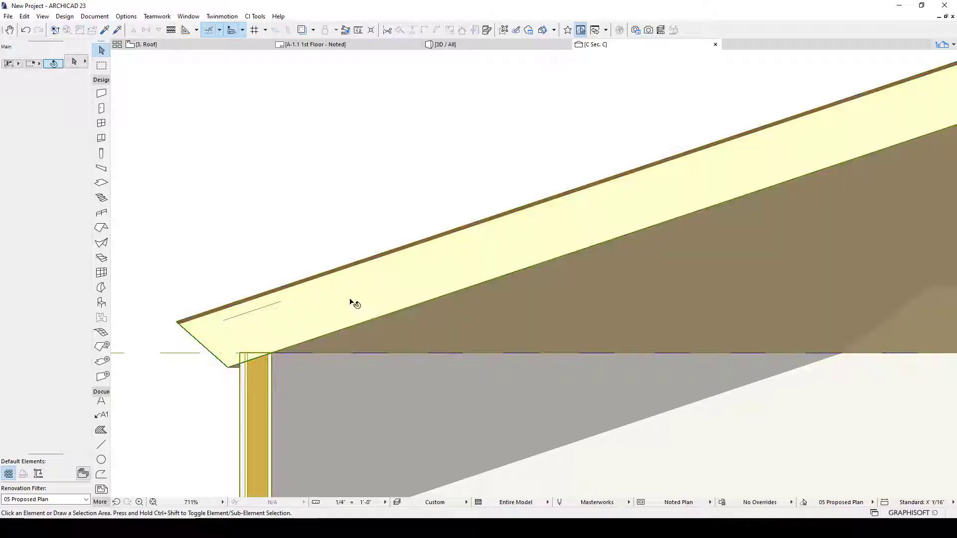
middle_drag(353, 303, 397, 203)
scroll(307, 263, up, 6)
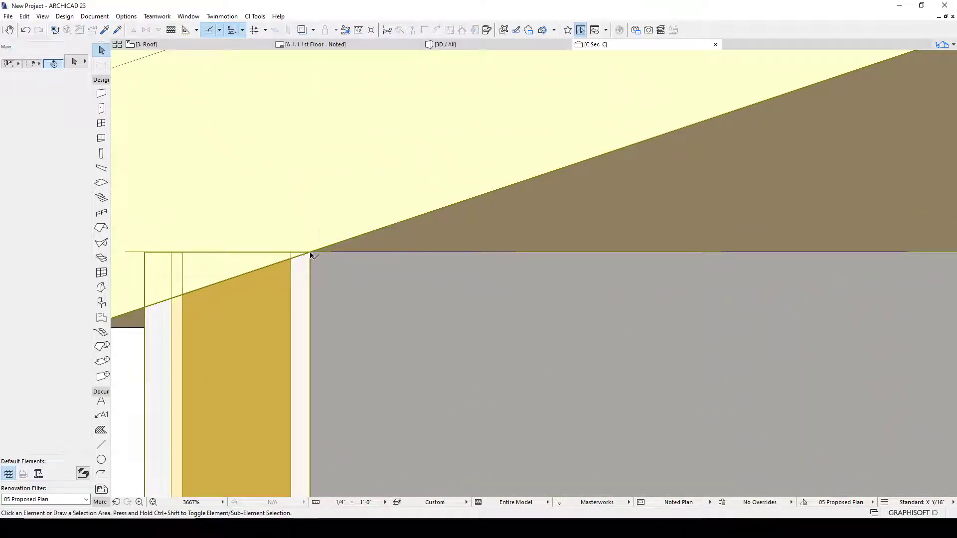
scroll(308, 255, down, 4)
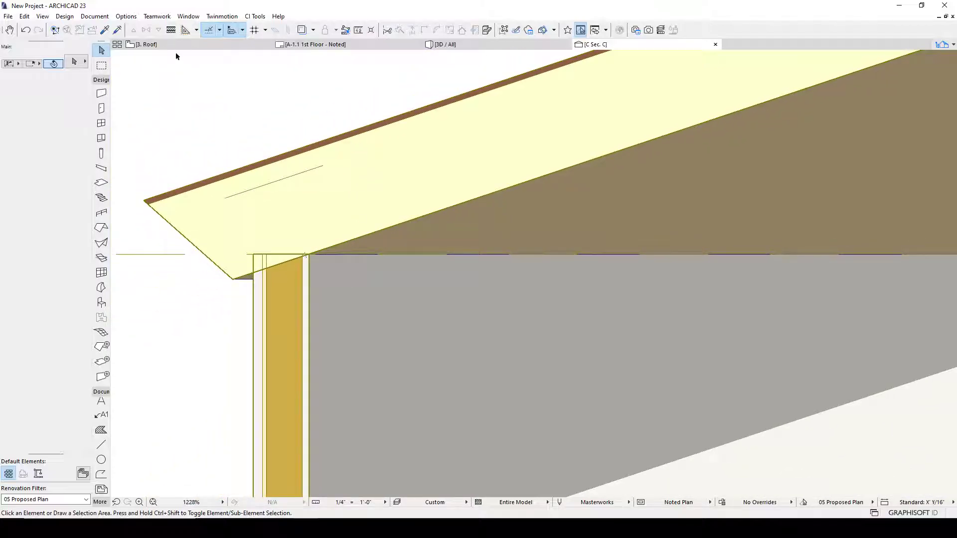
Offset the roof's pivot polygon outward in the Roof plan so its corner snaps to the inner face of the wall core
click(172, 46)
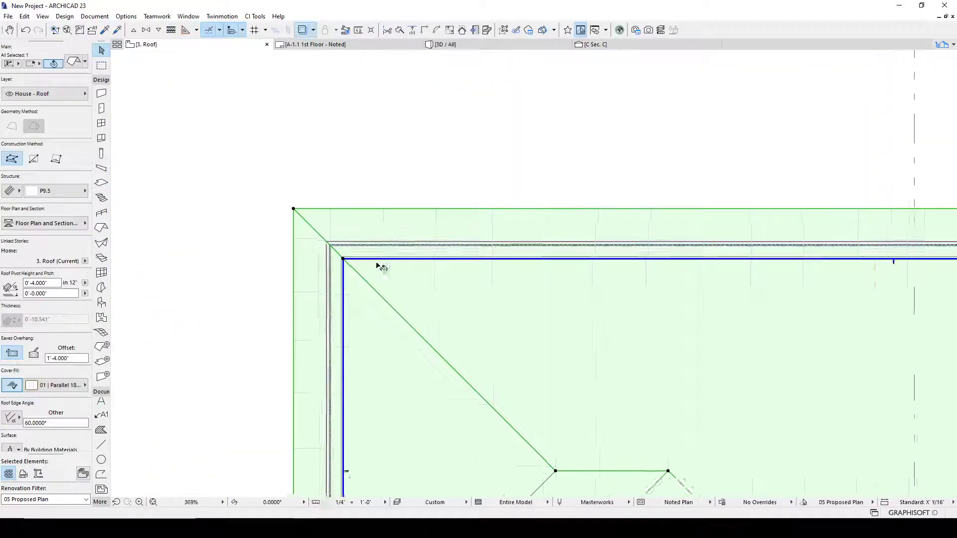
scroll(377, 271, up, 6)
click(349, 241)
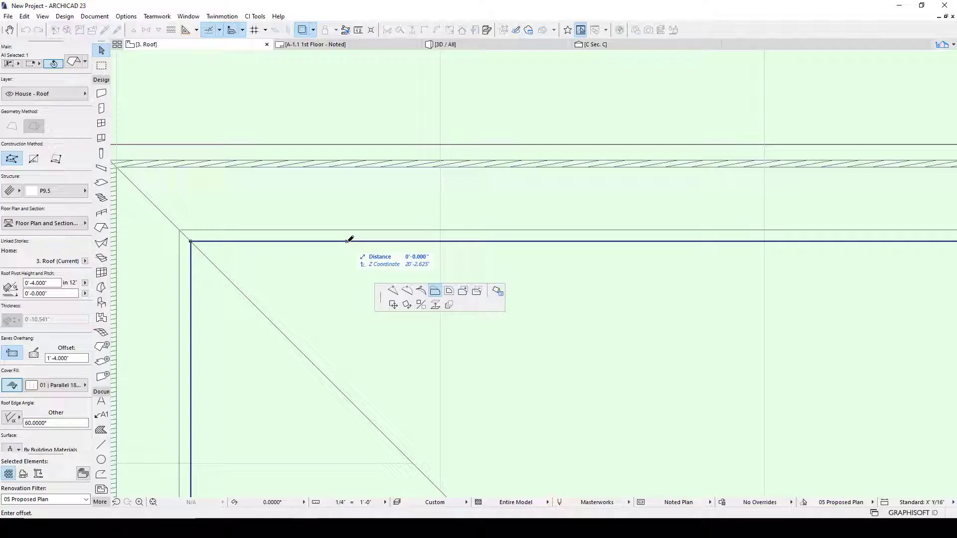
key(Escape)
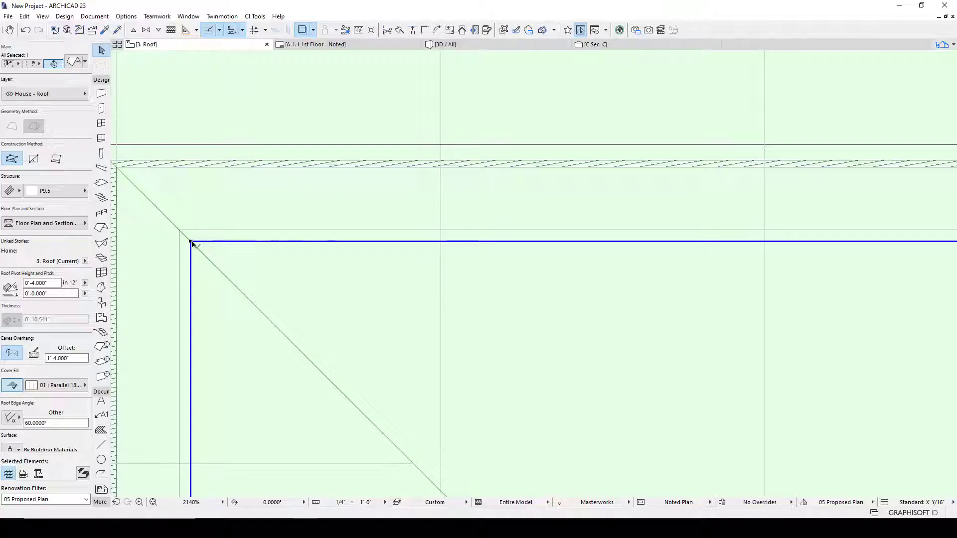
click(191, 242)
click(266, 181)
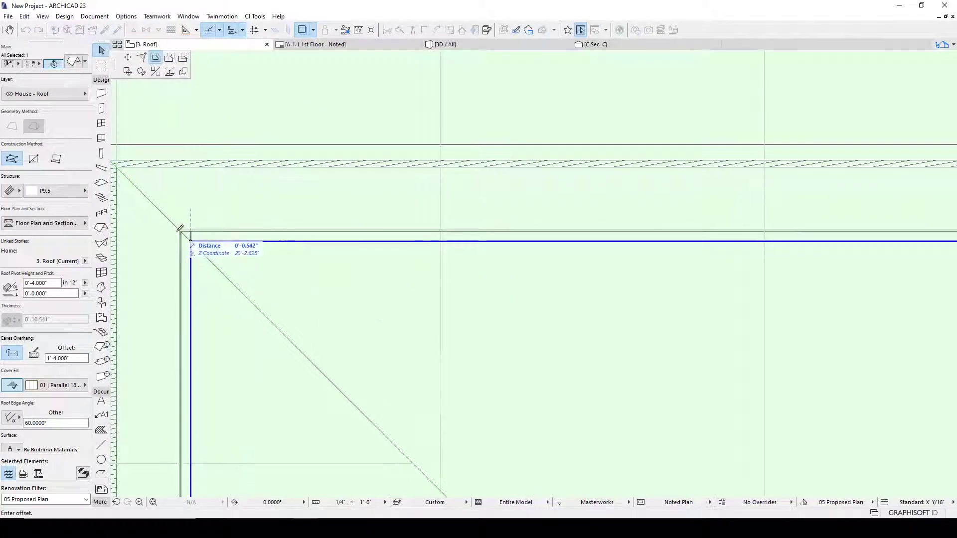
click(180, 230)
scroll(272, 260, down, 2)
scroll(272, 260, down, 5)
scroll(257, 261, up, 4)
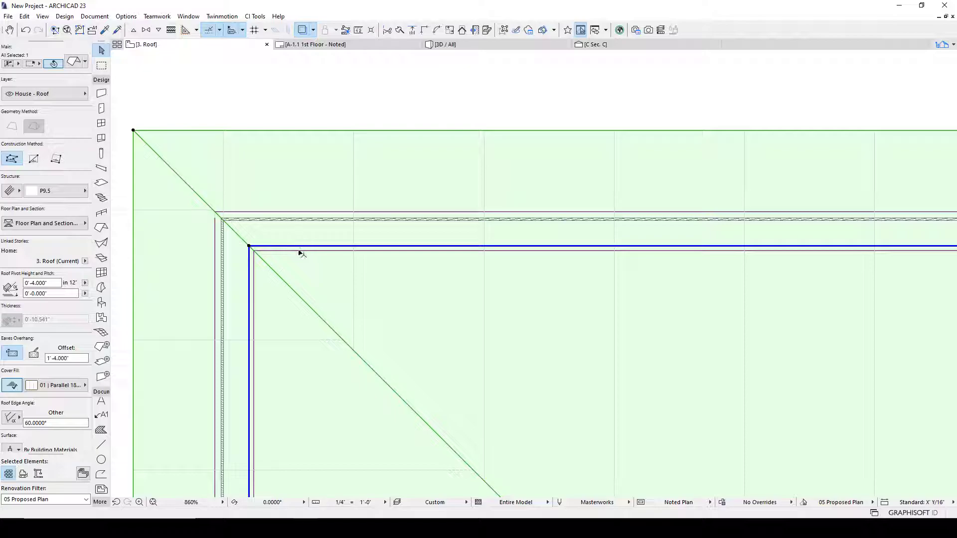
Check the shifted roof against the wall core in section C and measure its horizontal overhang out to the upper eave tip
click(449, 44)
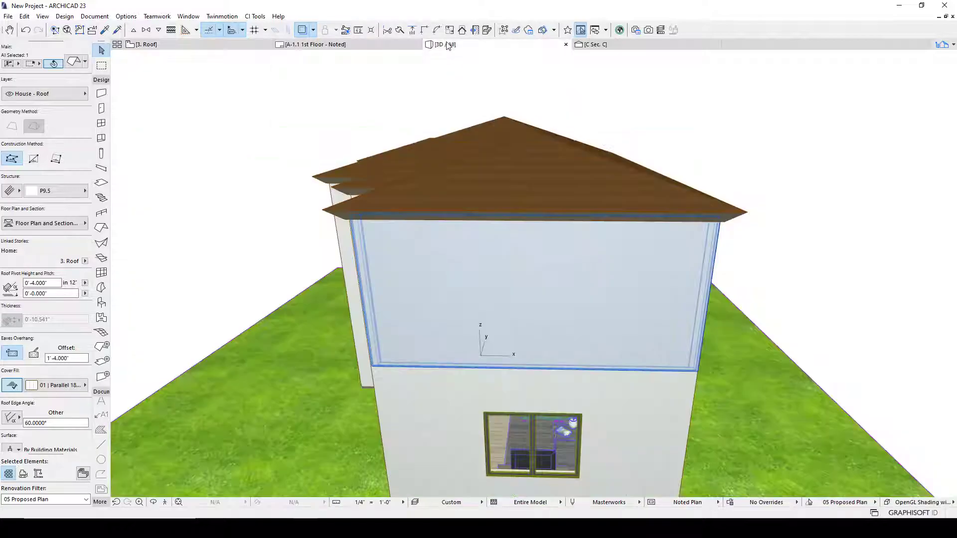
click(596, 44)
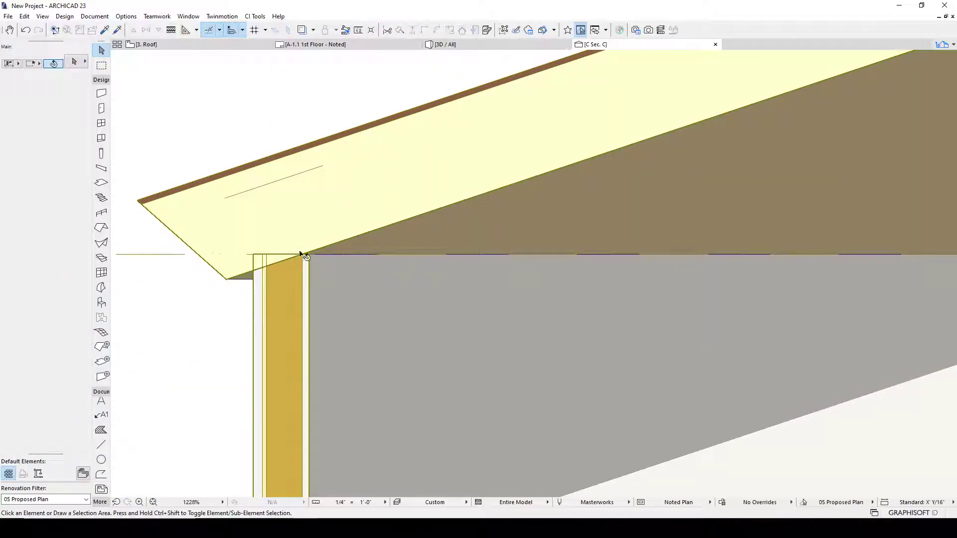
scroll(349, 244, up, 5)
scroll(355, 238, down, 5)
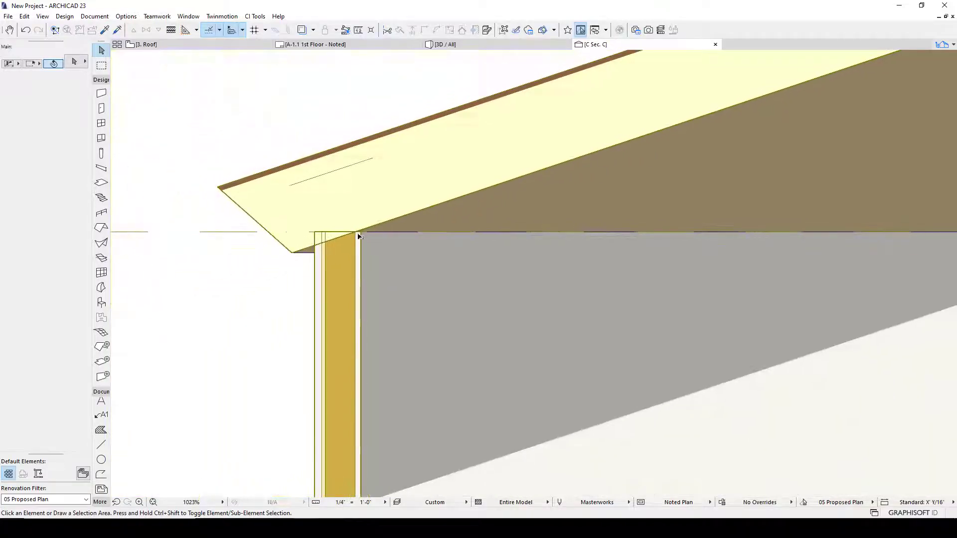
scroll(356, 229, down, 5)
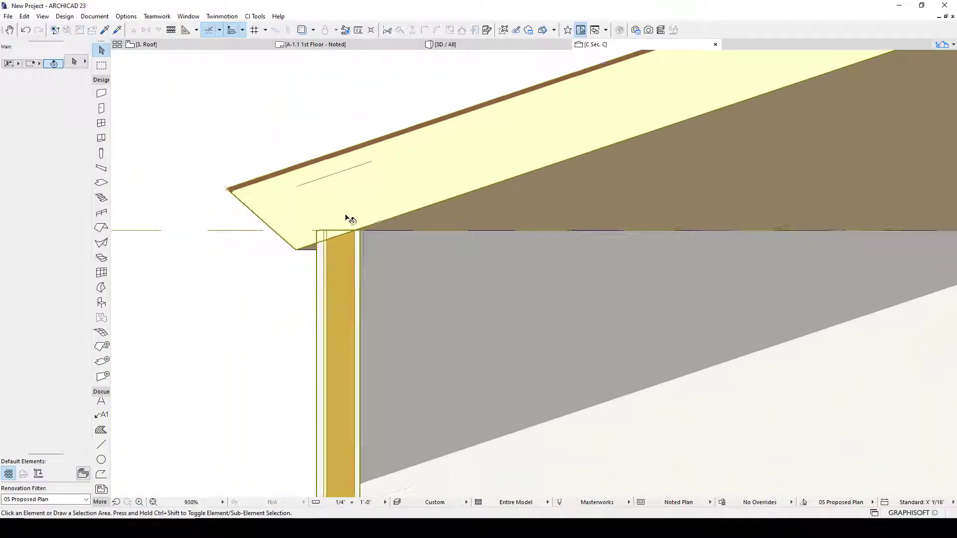
middle_drag(664, 214, 641, 220)
scroll(329, 224, up, 5)
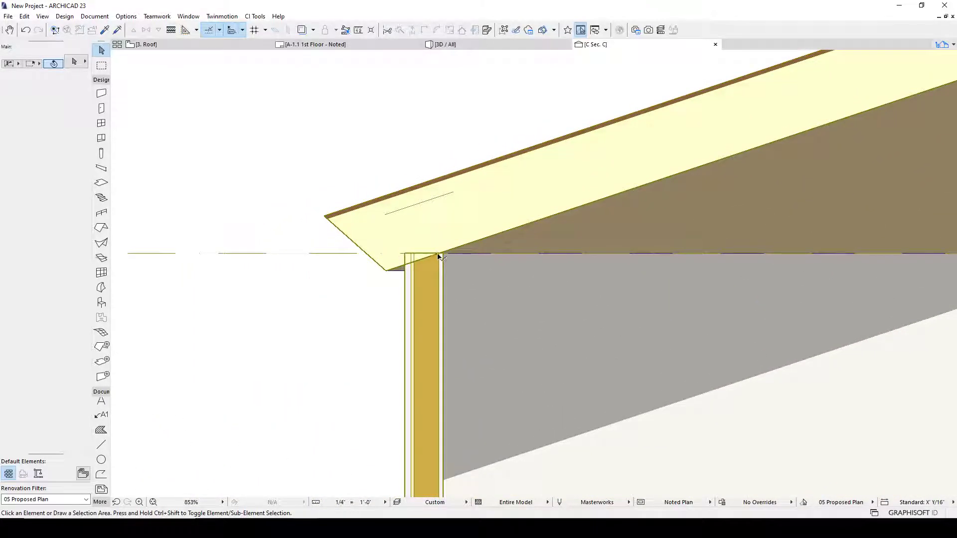
key(m)
click(439, 253)
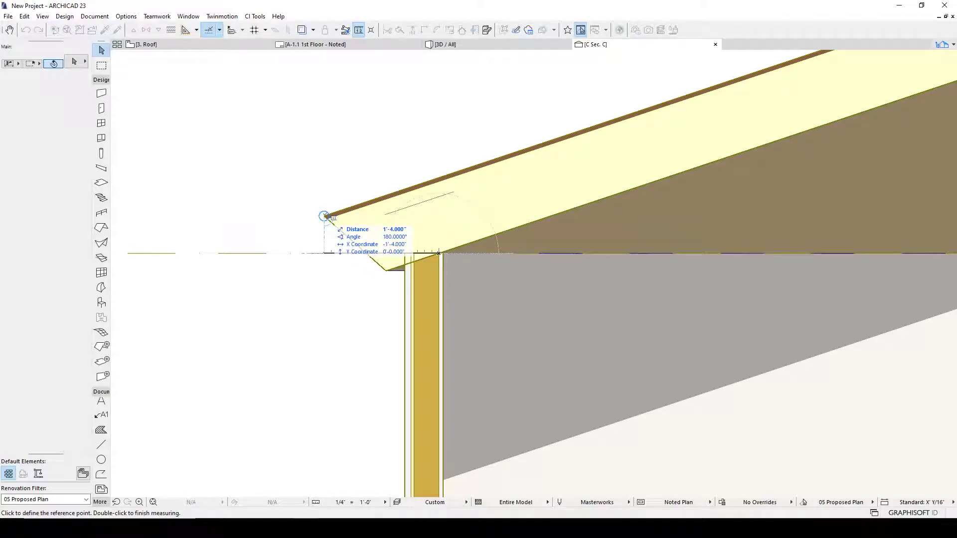
key(Escape)
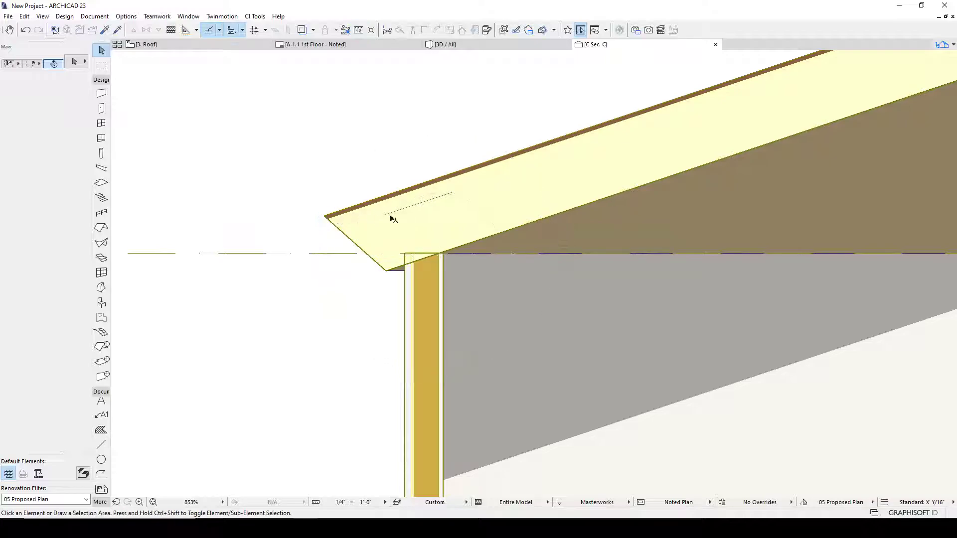
scroll(388, 211, up, 2)
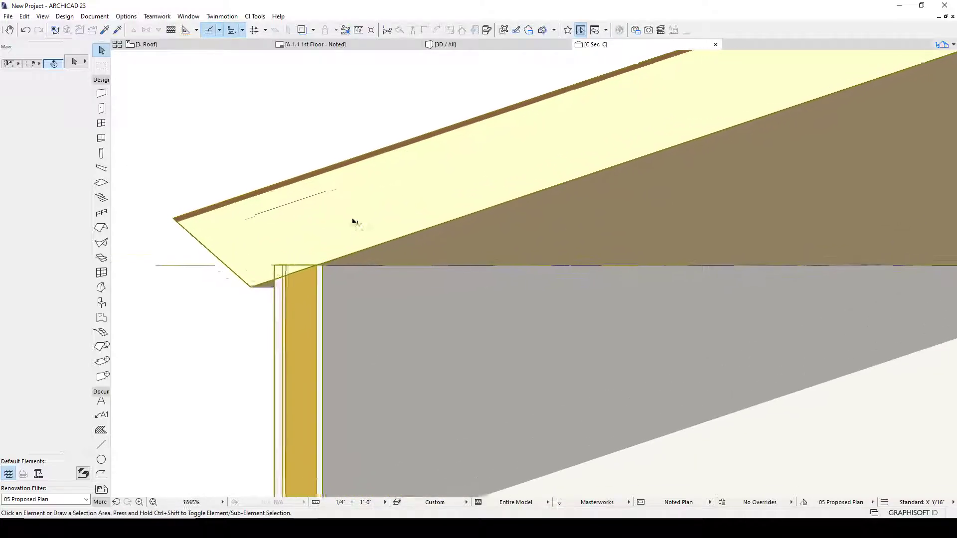
click(354, 221)
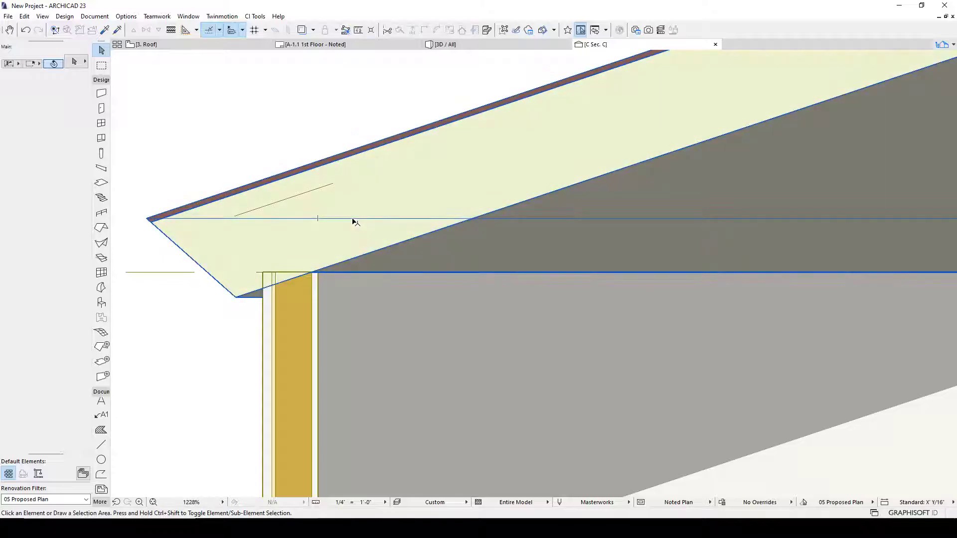
key(Escape)
Select the hip roof in the 3D view and change its structure to the basic building material 06 | Plywood
mouse_move(483, 47)
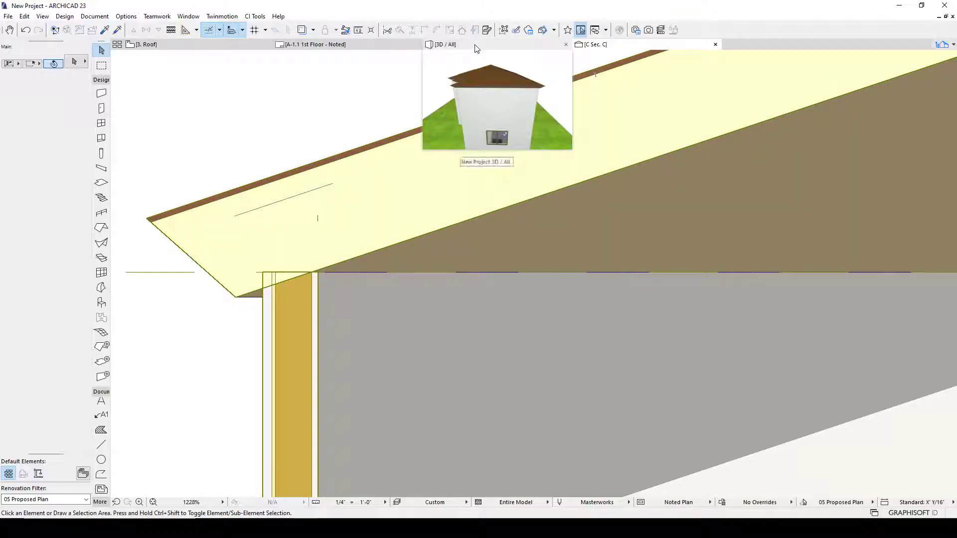
click(475, 43)
shift+middle_drag(423, 228, 466, 199)
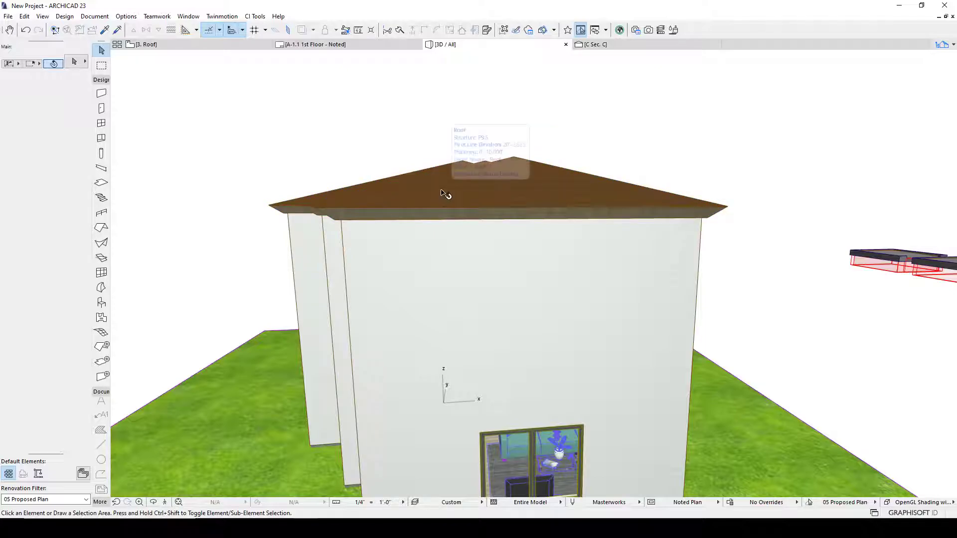
click(442, 193)
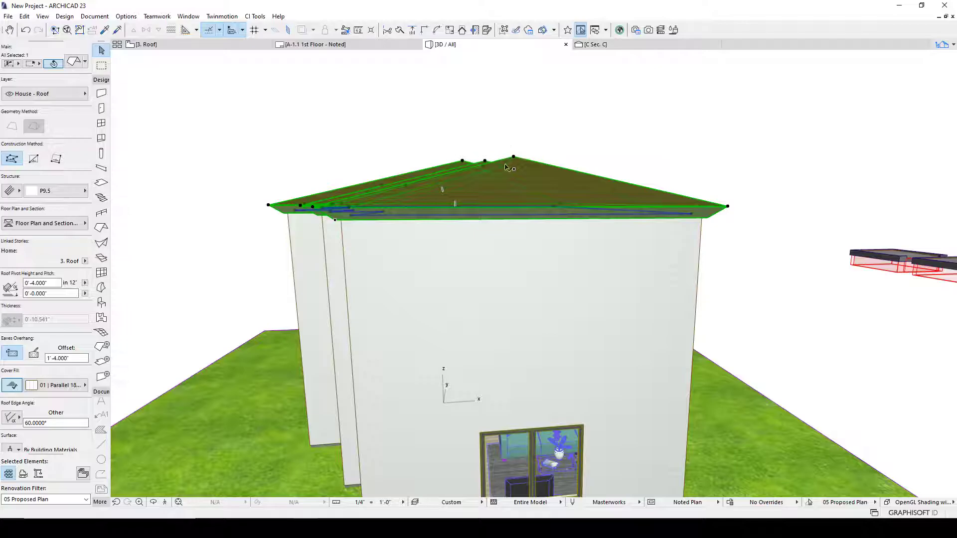
shift+middle_drag(512, 163, 539, 275)
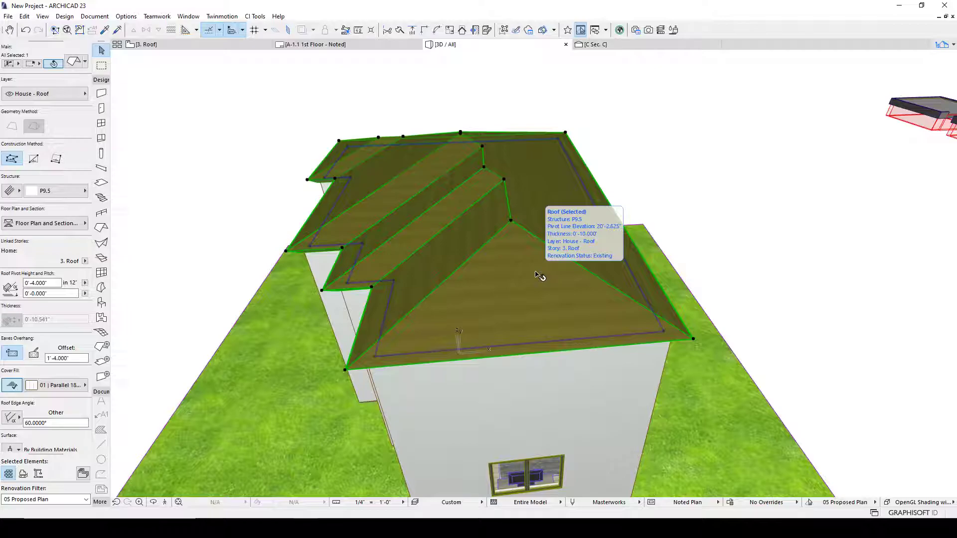
click(14, 191)
click(36, 192)
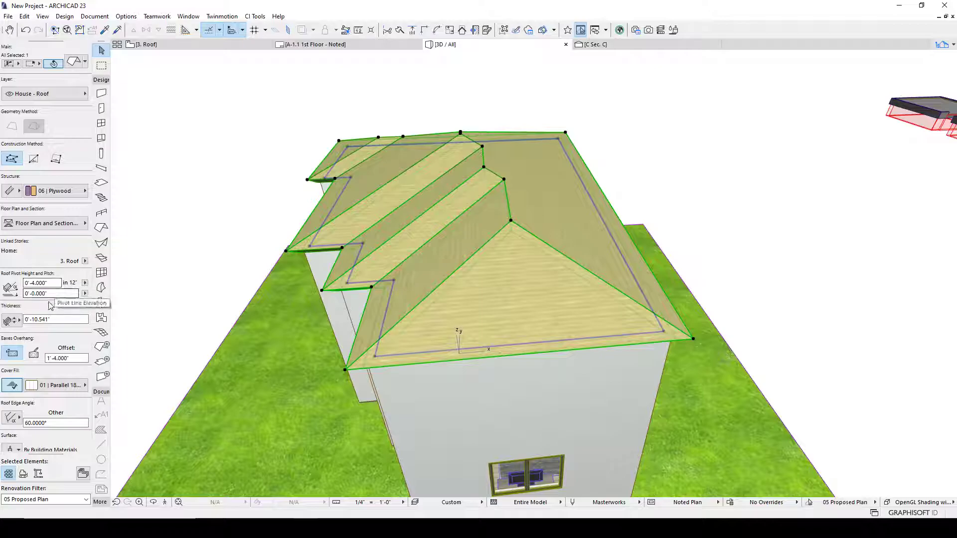
Measure the roof's thickness perpendicular to its slope and set it to 0.5"
click(11, 320)
click(32, 312)
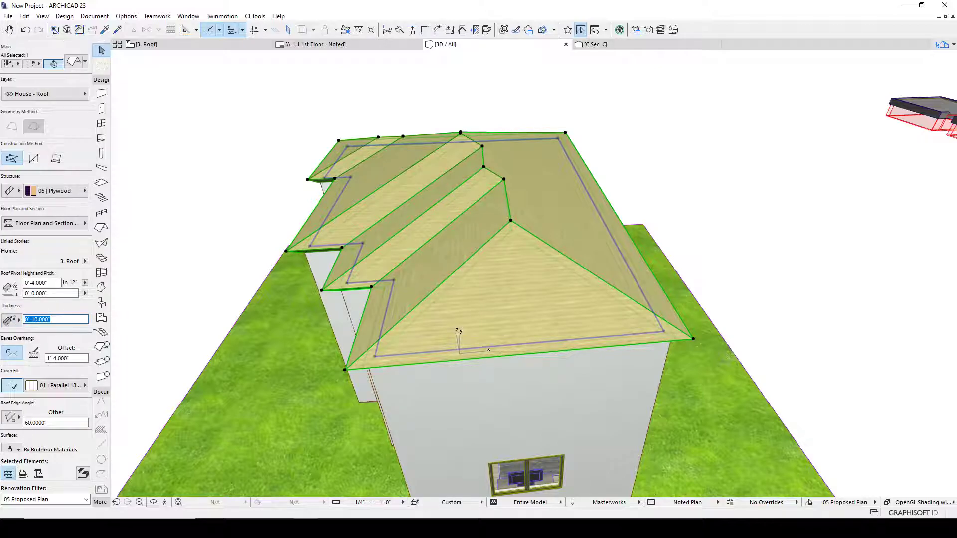
text(.5)
key(Return)
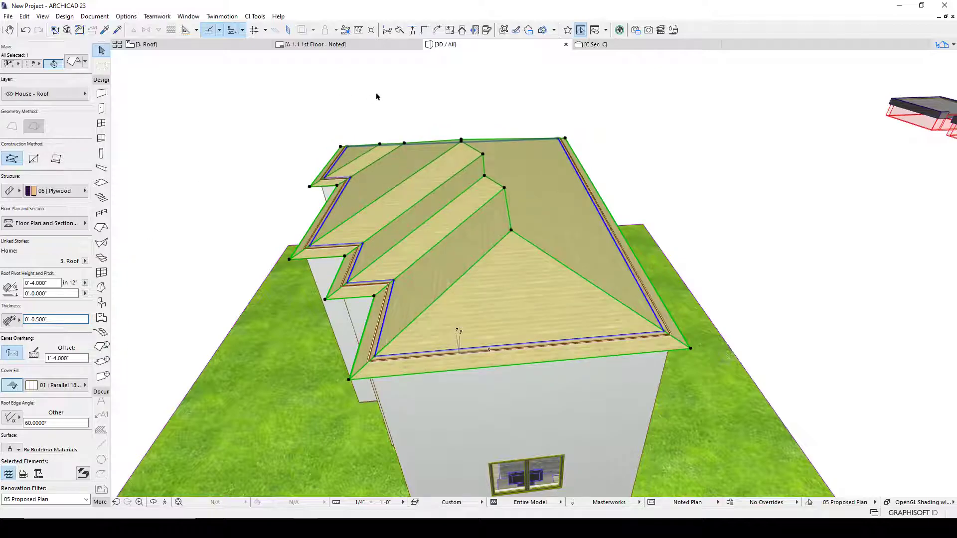
Select the plywood roof at the wall core corner in section C and reference its pivot elevation to the Home Story
click(595, 44)
scroll(363, 248, up, 8)
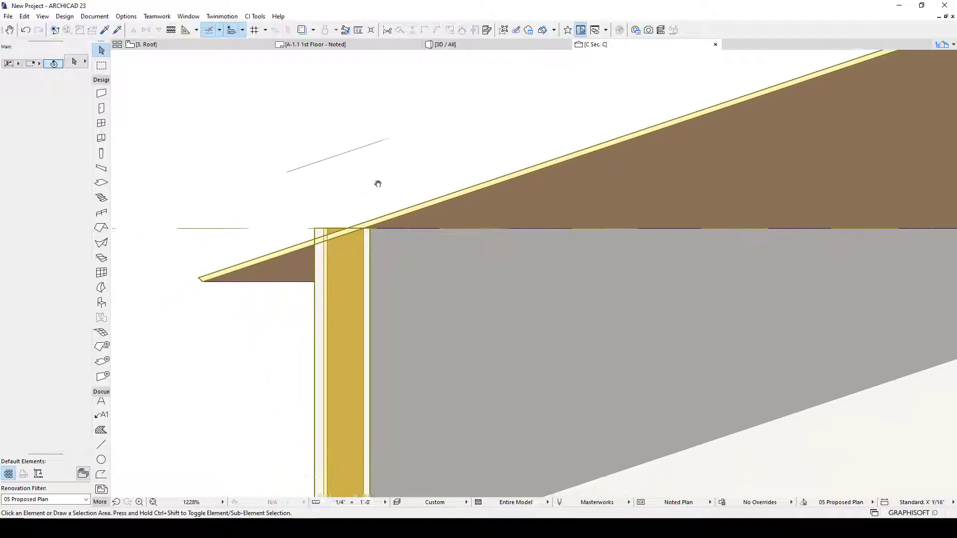
scroll(356, 245, down, 9)
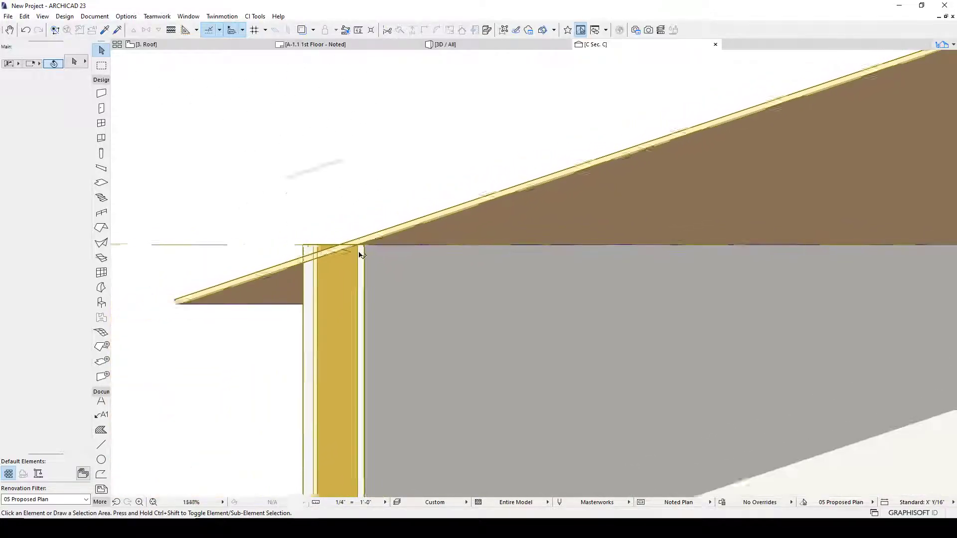
scroll(362, 249, up, 5)
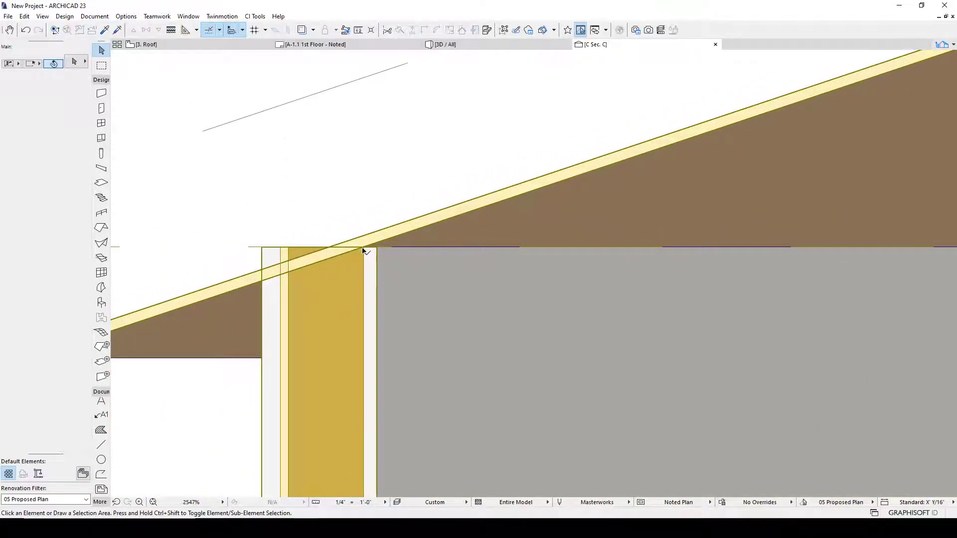
click(362, 247)
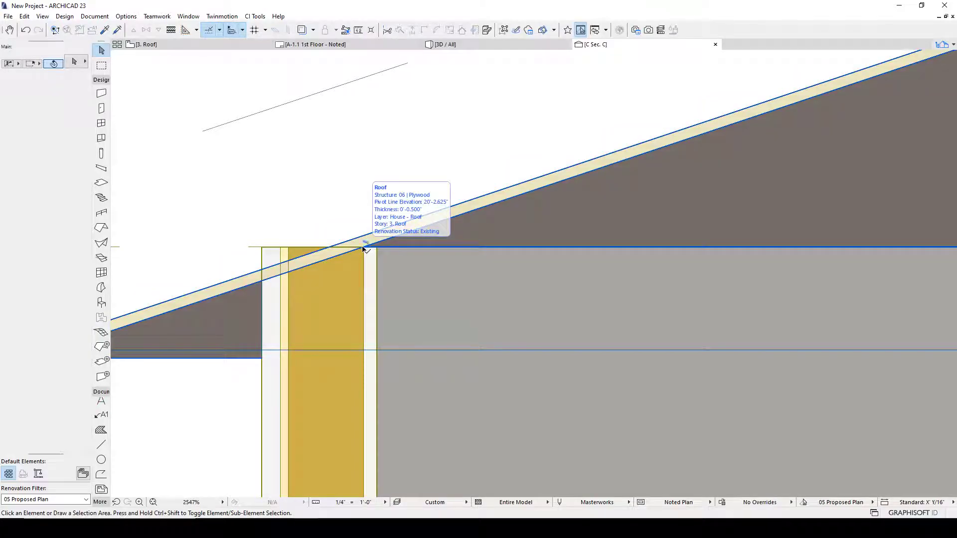
click(359, 250)
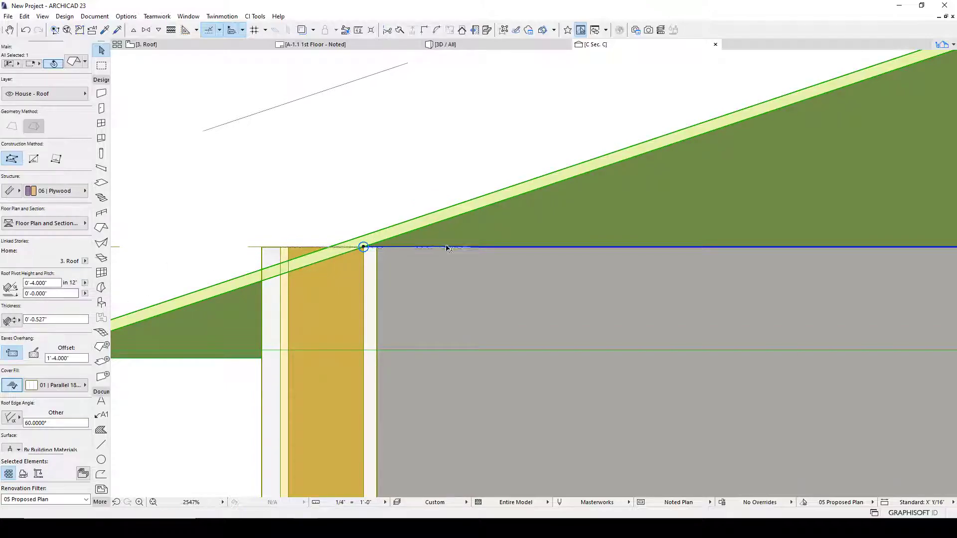
click(85, 294)
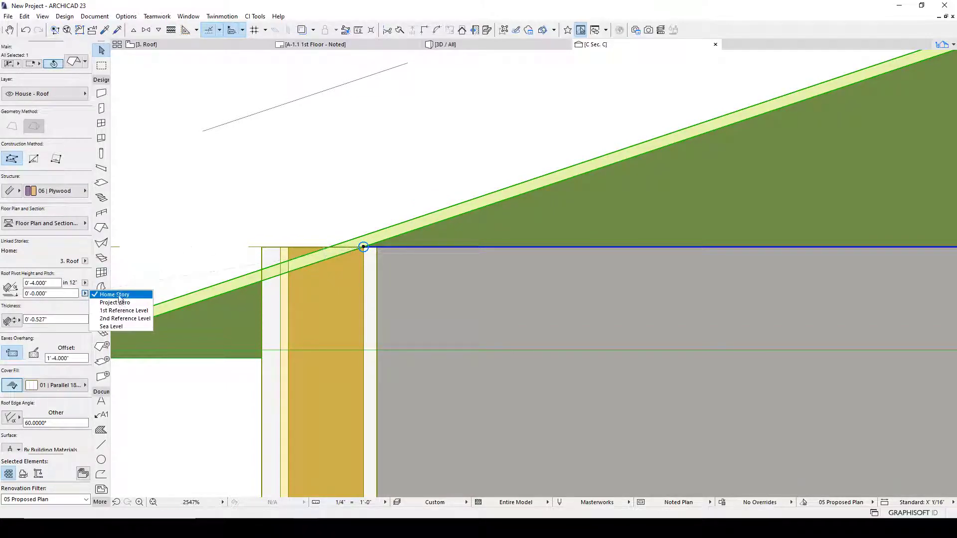
click(120, 295)
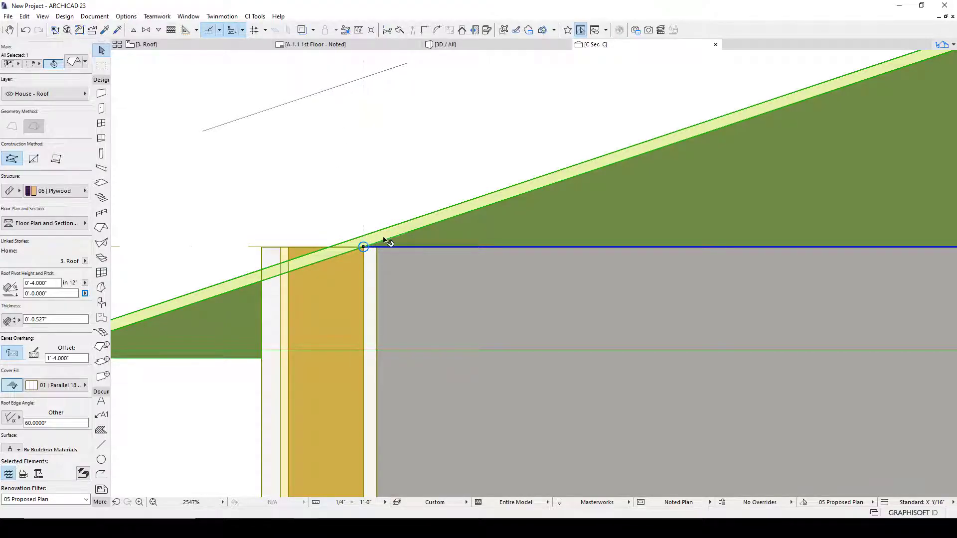
Measure the perpendicular distance from the plywood roof's underside to the sloped line above it
key(m)
click(402, 233)
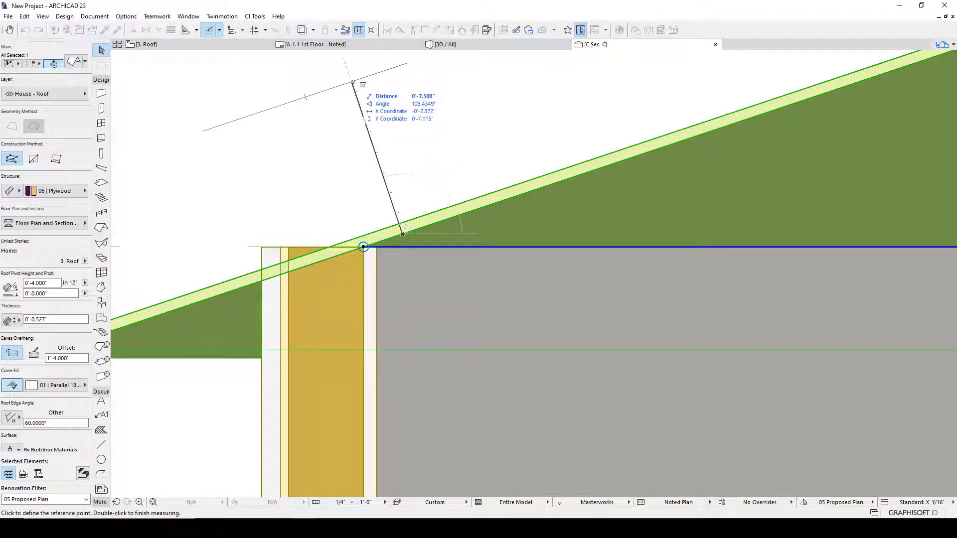
key(Escape)
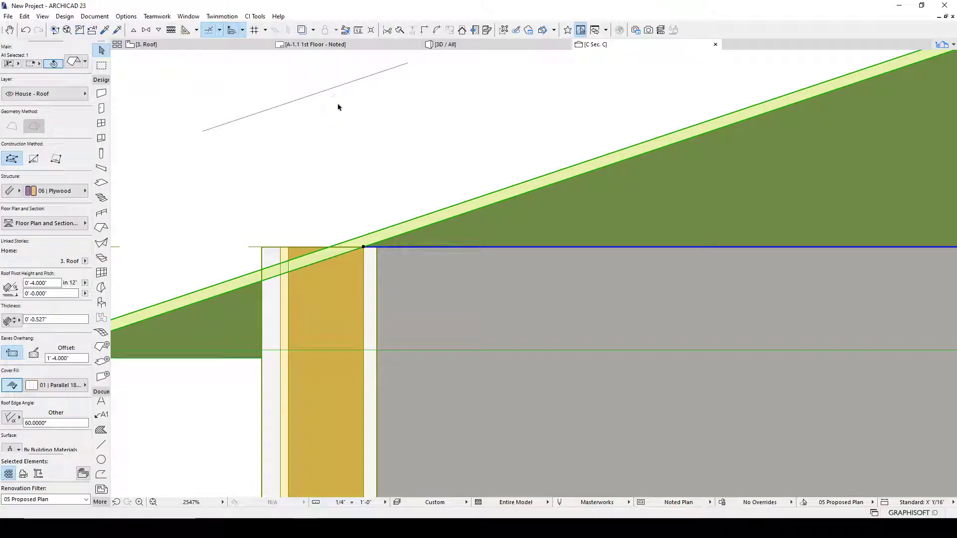
Move the plywood roof straight up from the wall core's inner top corner until its underside meets the sloped line above
key(ctrl+d)
click(363, 246)
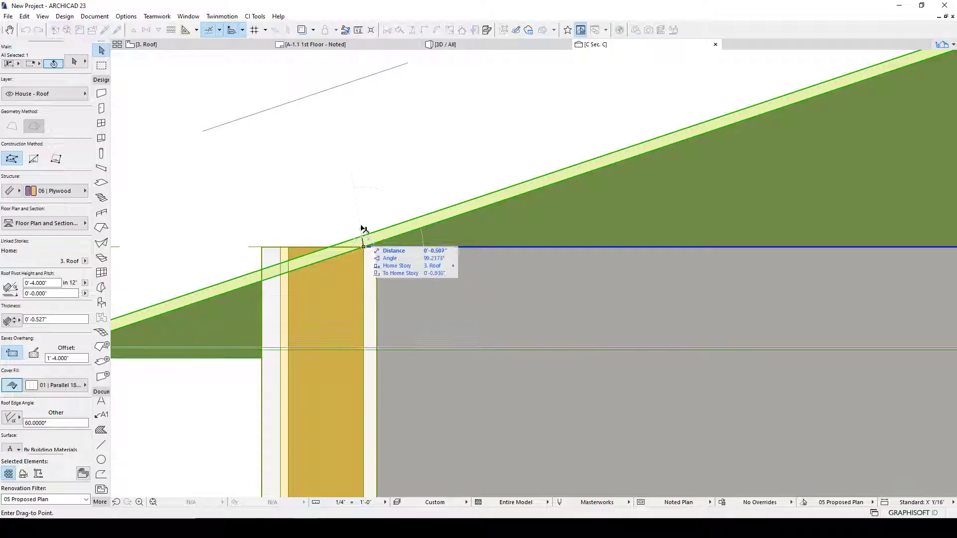
click(363, 78)
click(385, 70)
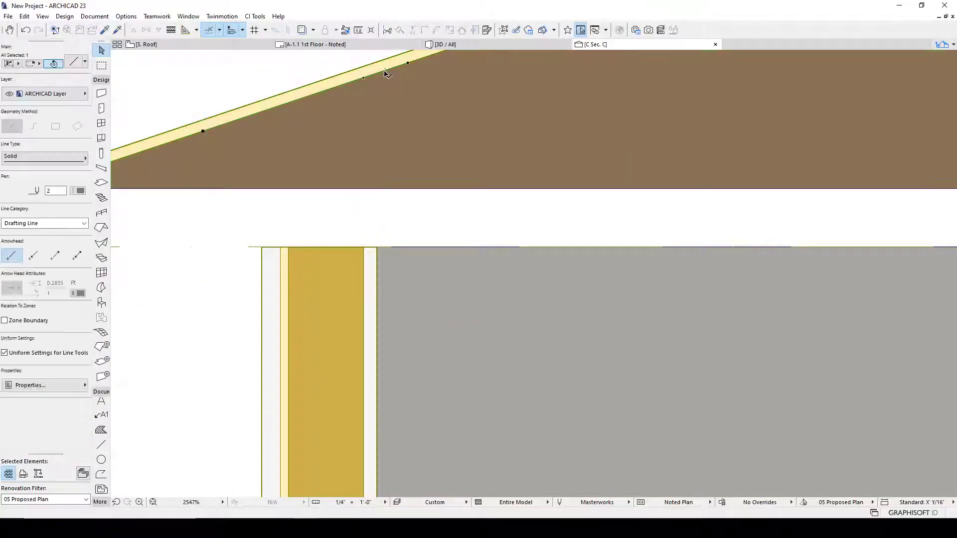
key(Escape)
scroll(387, 173, down, 4)
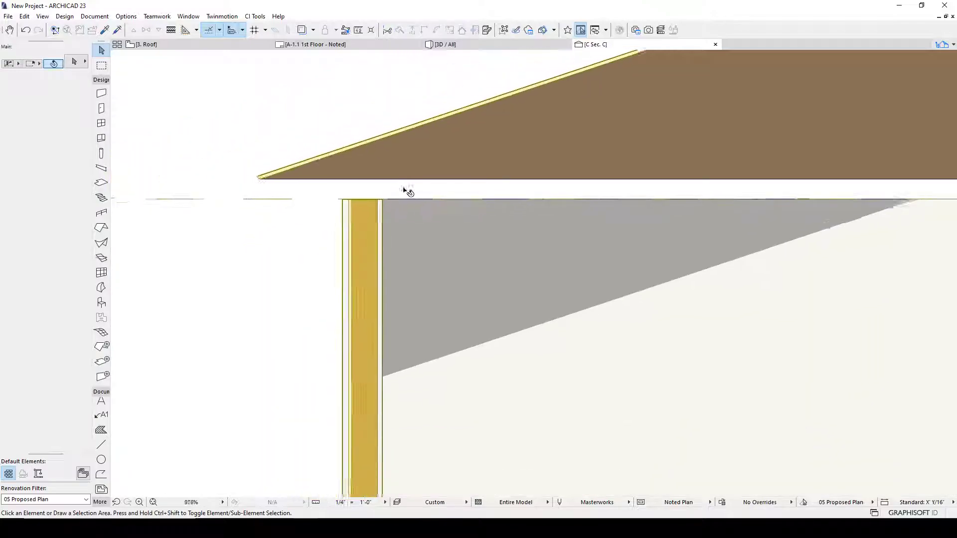
scroll(402, 189, down, 1)
middle_drag(380, 119, 377, 174)
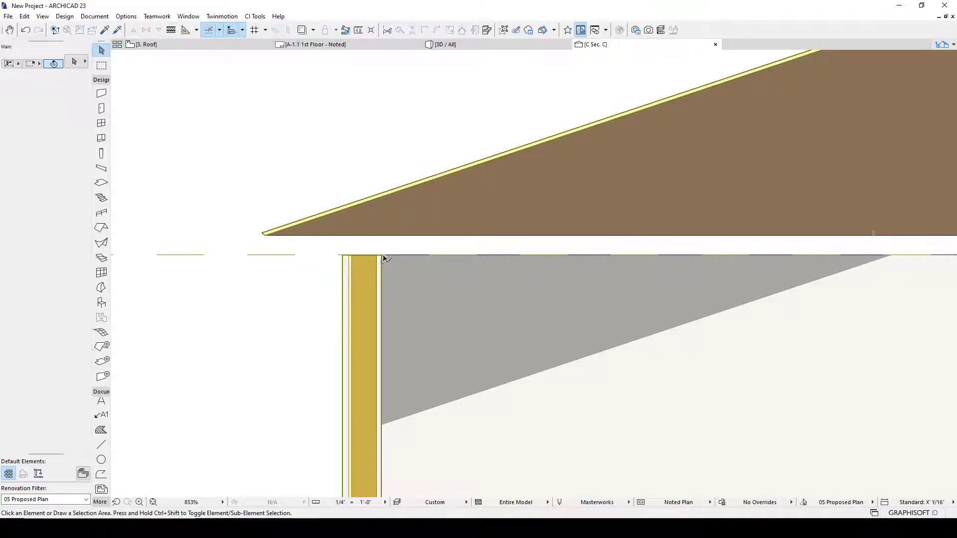
Draw a line along the plywood roof's underside and move its lower end to the wall core's inner top corner
key(l)
scroll(383, 241, up, 5)
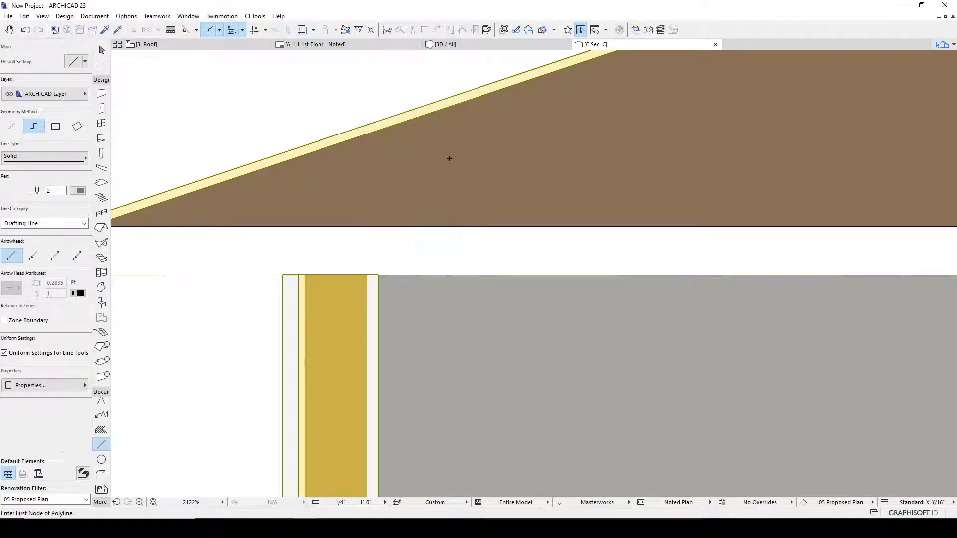
click(376, 130)
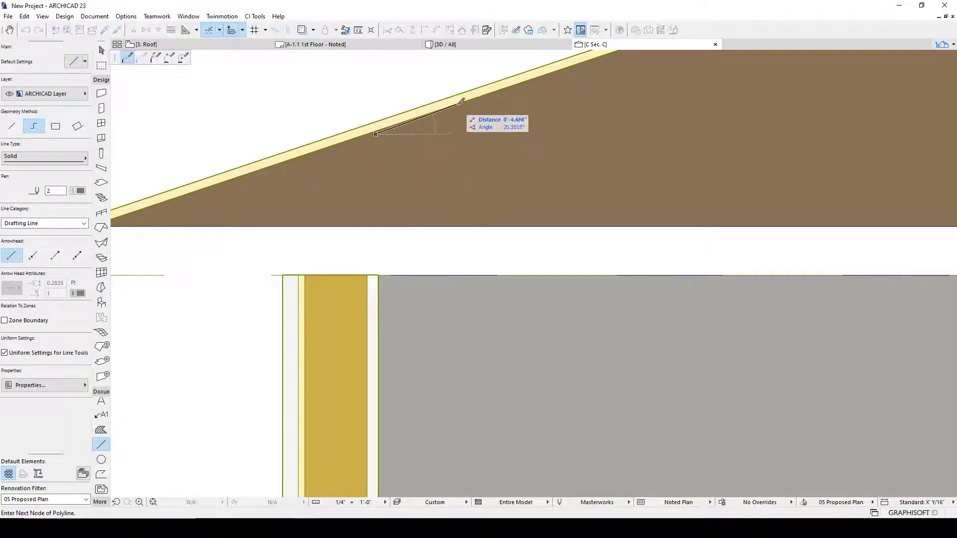
key(Escape)
click(343, 142)
double_click(460, 104)
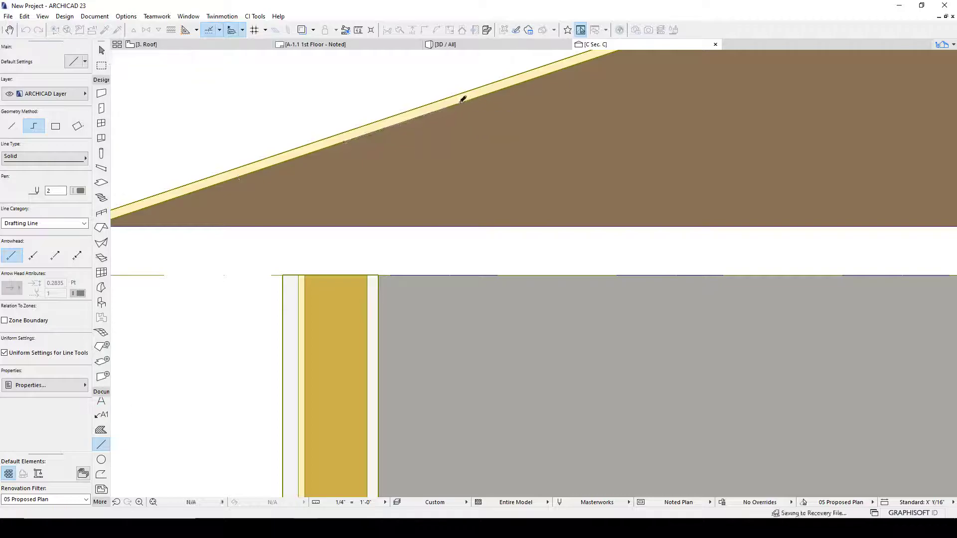
key(ctrl+d)
click(343, 143)
click(367, 275)
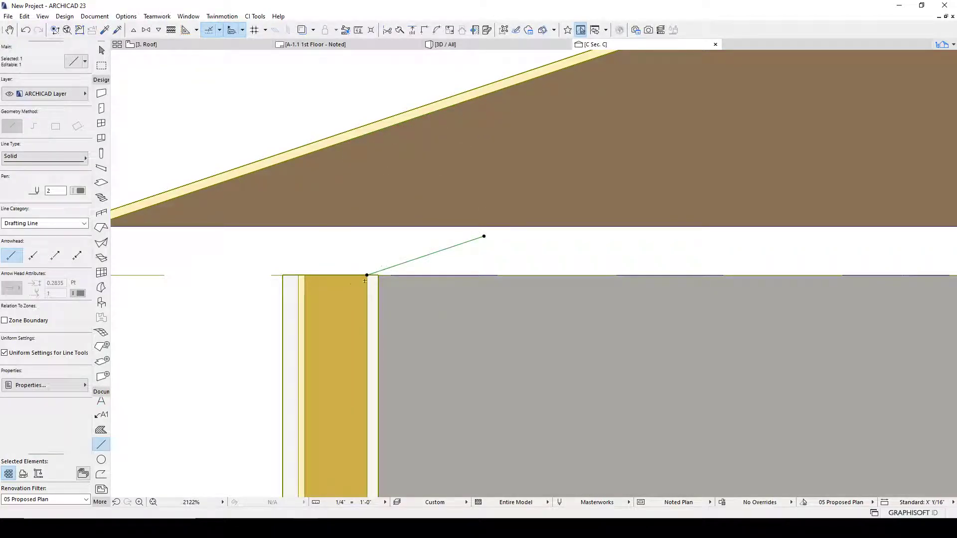
Extend the sloped line downslope past the wall's outer face and trim away its part across the core and sheathing
key(Escape)
shift+click(385, 270)
click(368, 276)
click(236, 318)
key(Escape)
key(Escape)
scroll(315, 290, up, 4)
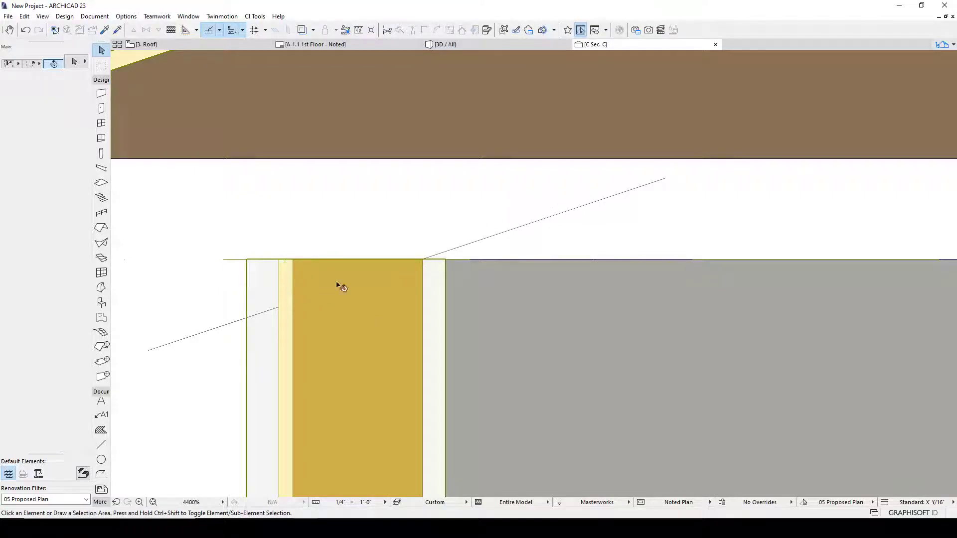
scroll(432, 240, down, 3)
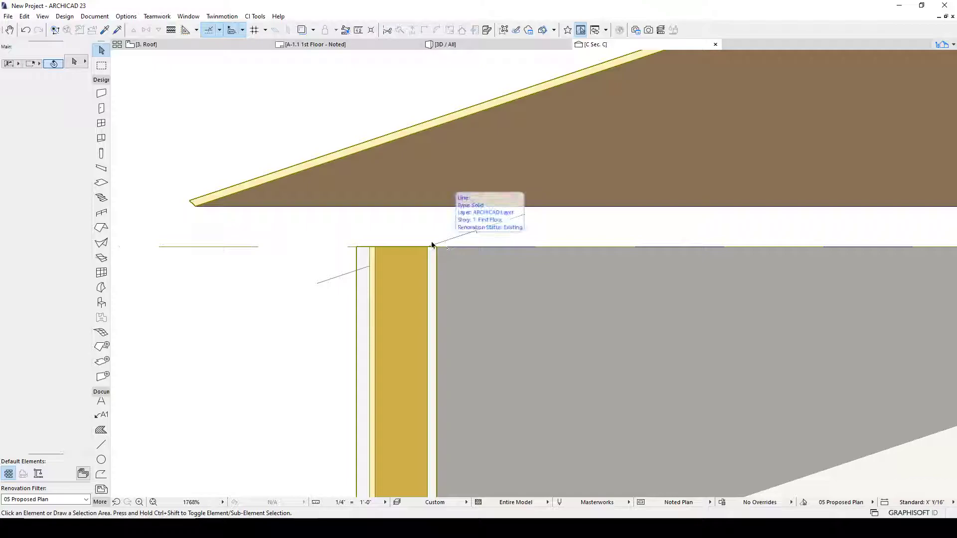
alt+click(436, 244)
click(375, 246)
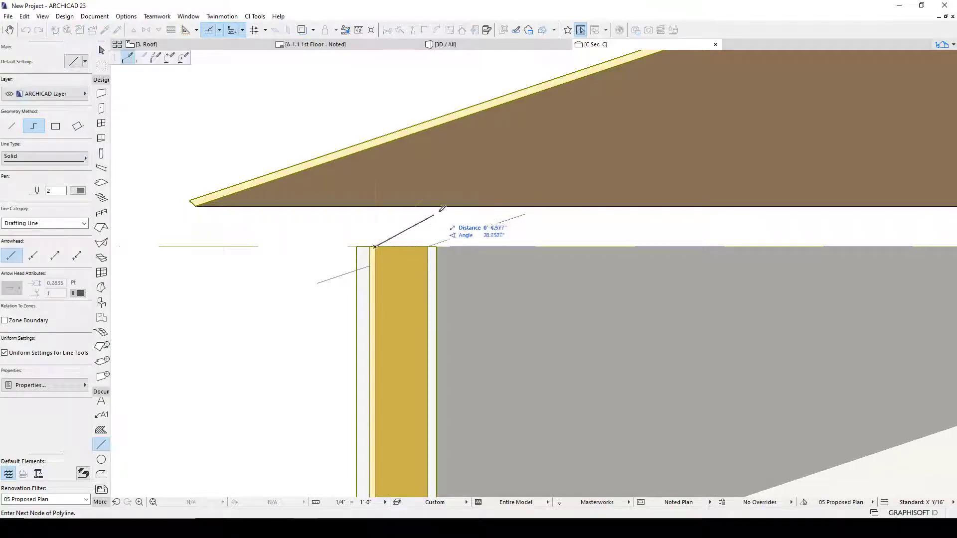
key(Escape)
key(Escape)
Copy the upper sloped line from the core's inner corner to the sheathing's outer top corner and delete the two original pieces
click(470, 233)
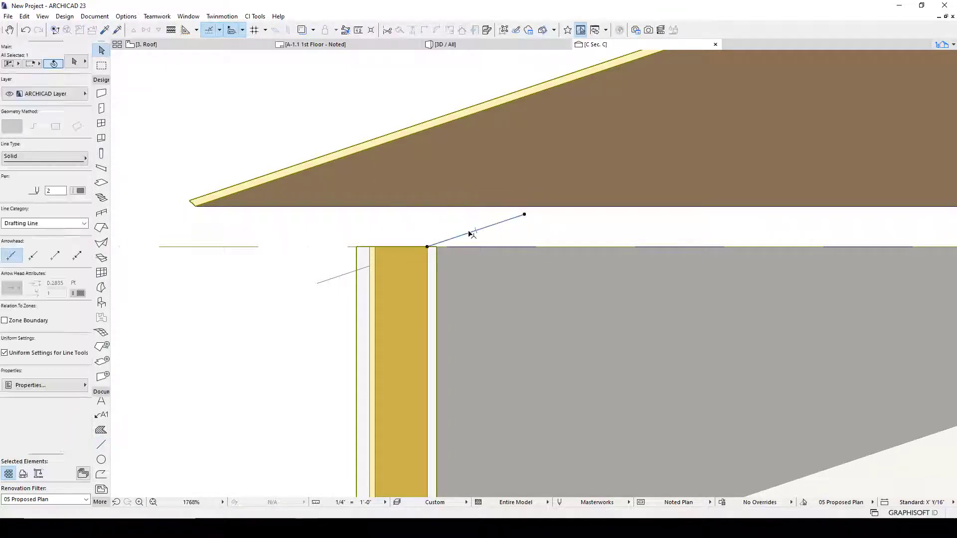
click(427, 246)
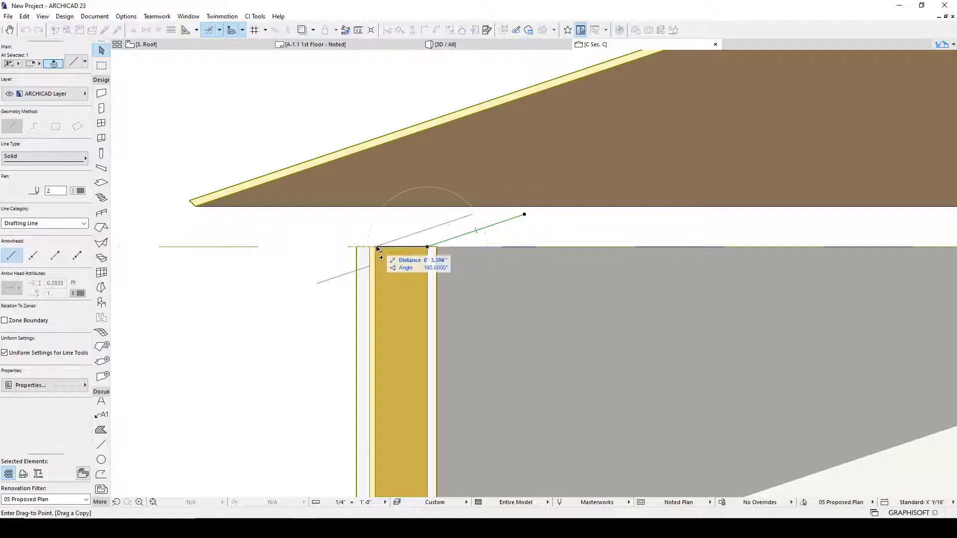
click(373, 248)
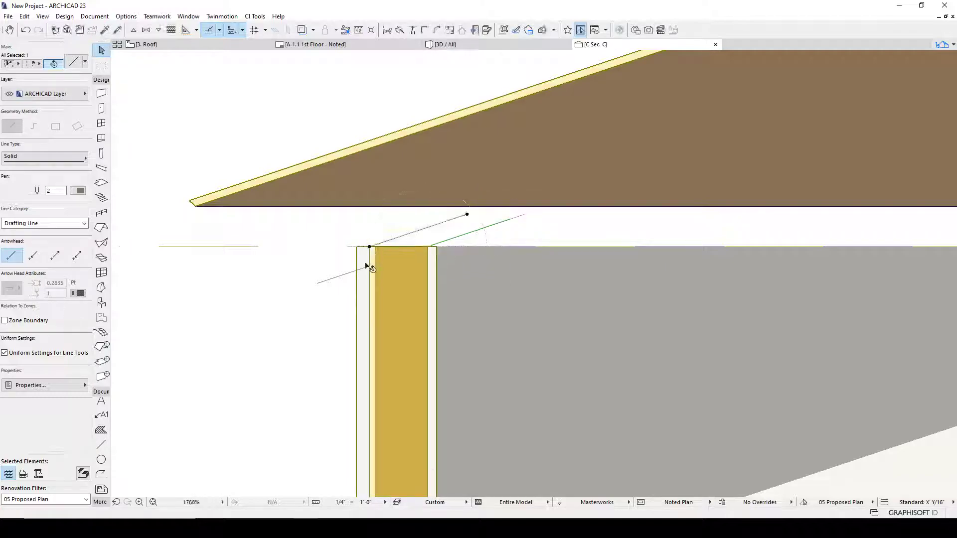
click(363, 268)
shift+click(452, 240)
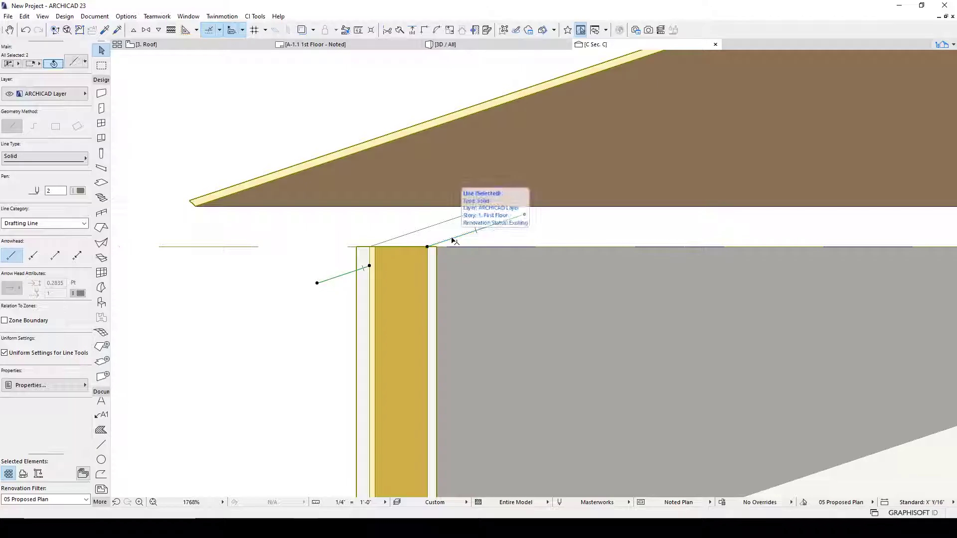
key(Delete)
Extend the remaining sloped line downslope beyond the wall's outer face
click(405, 235)
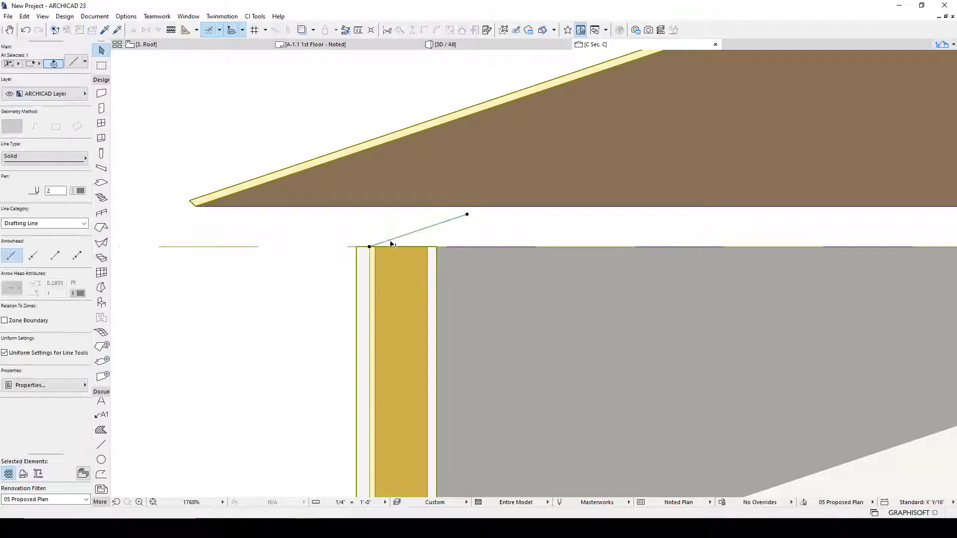
click(369, 246)
click(240, 289)
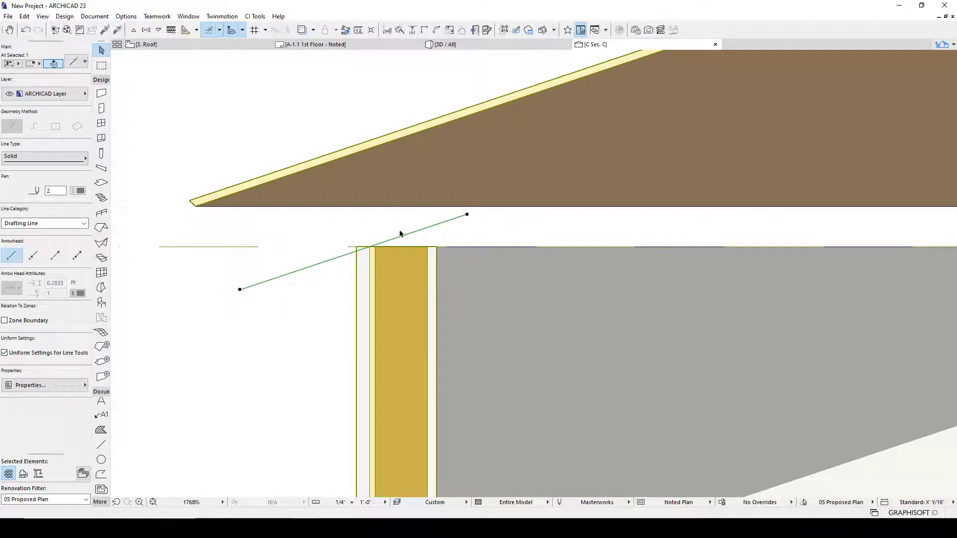
Copy the sloped line 3.5" upward, perpendicular to its slope
click(440, 242)
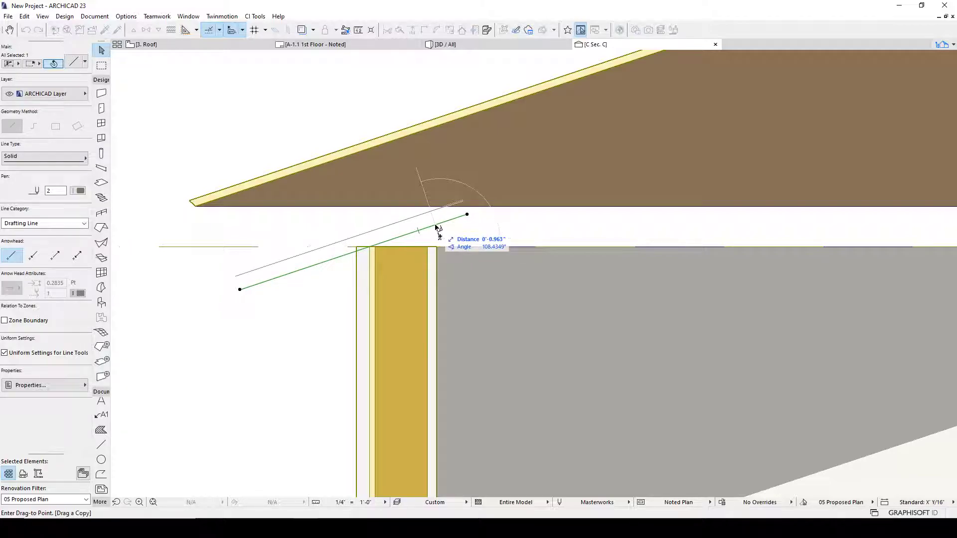
text(3.5)
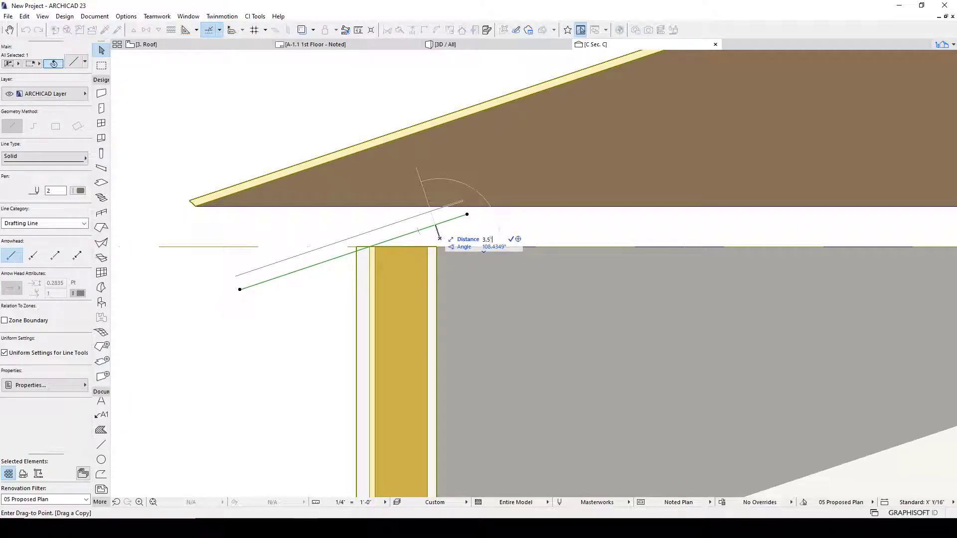
key(Return)
key(Escape)
Draw a horizontal line inward from the wall's inner top corner and copy it 3.5" upward
key(l)
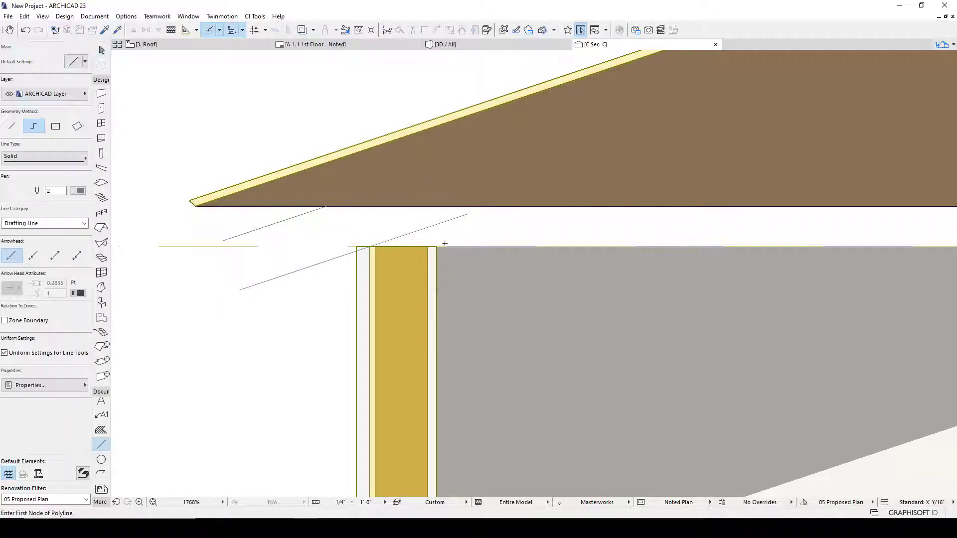
click(436, 244)
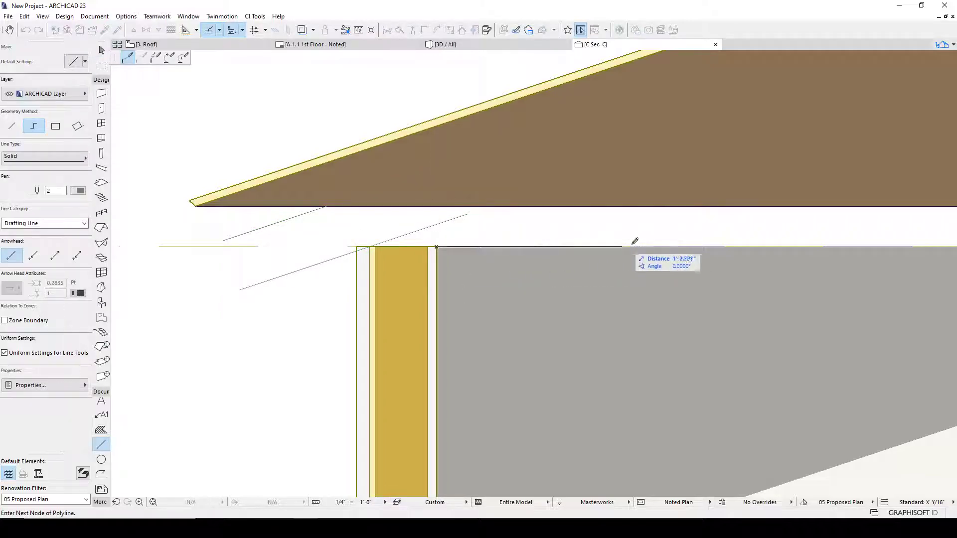
shift+click(706, 246)
key(ctrl+shift+d)
click(705, 246)
text(3.5")
key(Return)
key(Escape)
key(Escape)
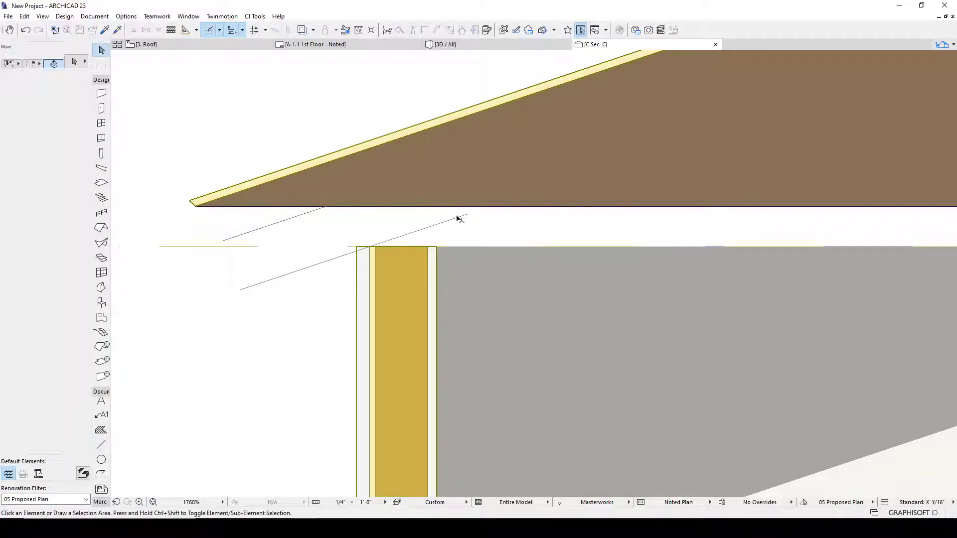
Set the pen of both sloped lines and the raised horizontal line to 8
click(457, 217)
shift+click(454, 194)
shift+click(439, 169)
click(81, 191)
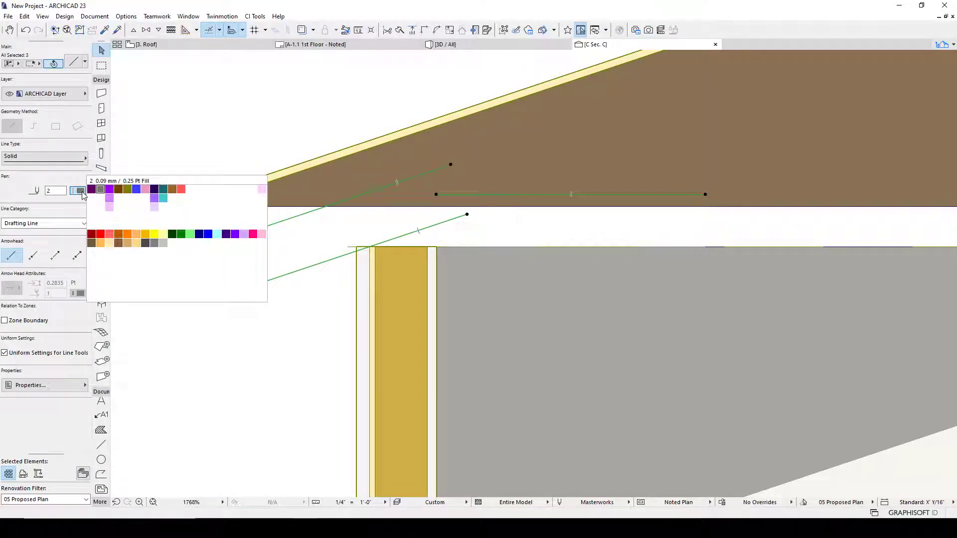
click(92, 243)
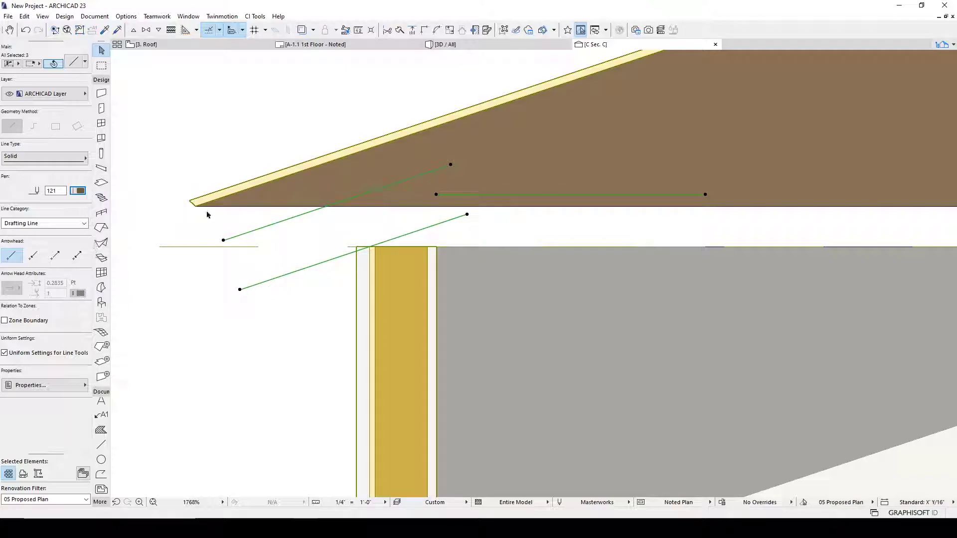
click(80, 194)
click(154, 194)
key(Escape)
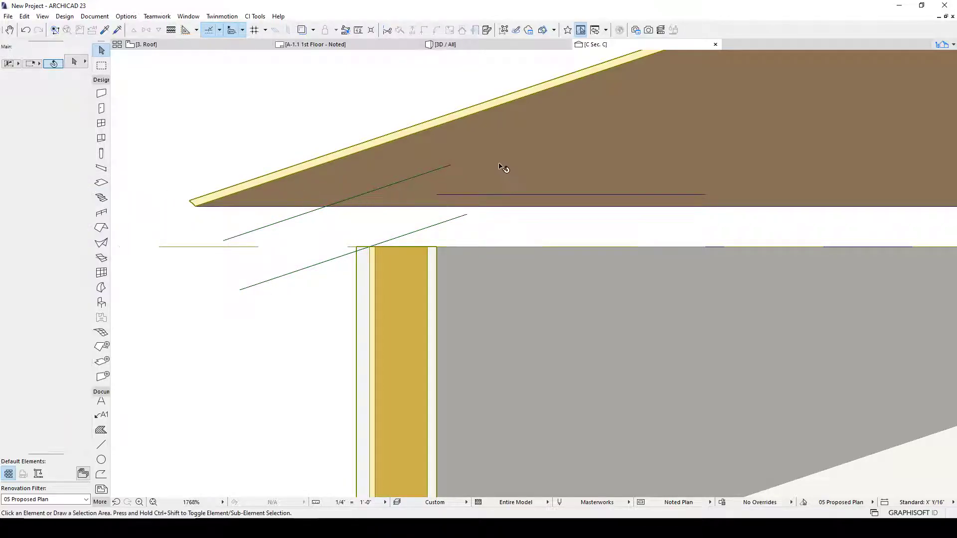
Extend both sloped lines upslope and trim the raised horizontal line back to the lower sloped line
click(451, 165)
click(450, 164)
click(658, 96)
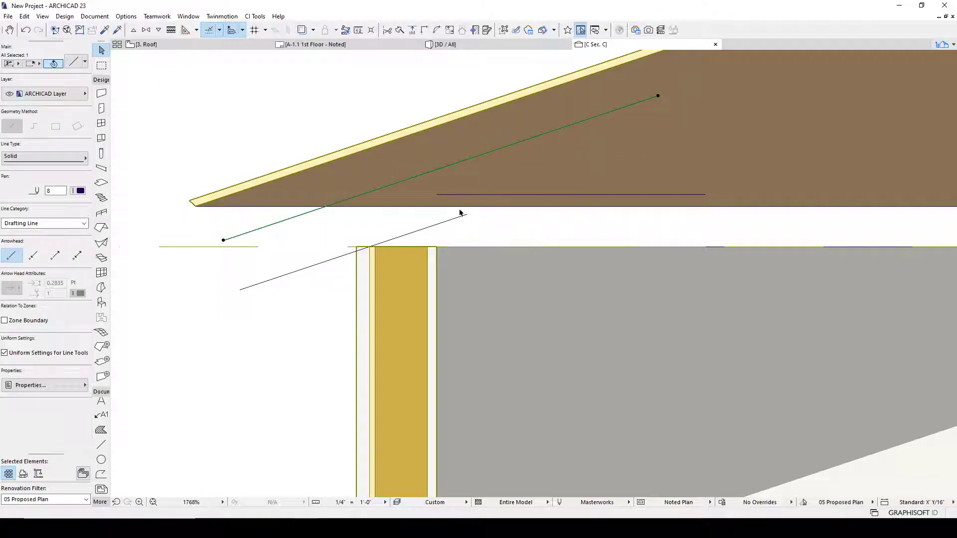
click(467, 214)
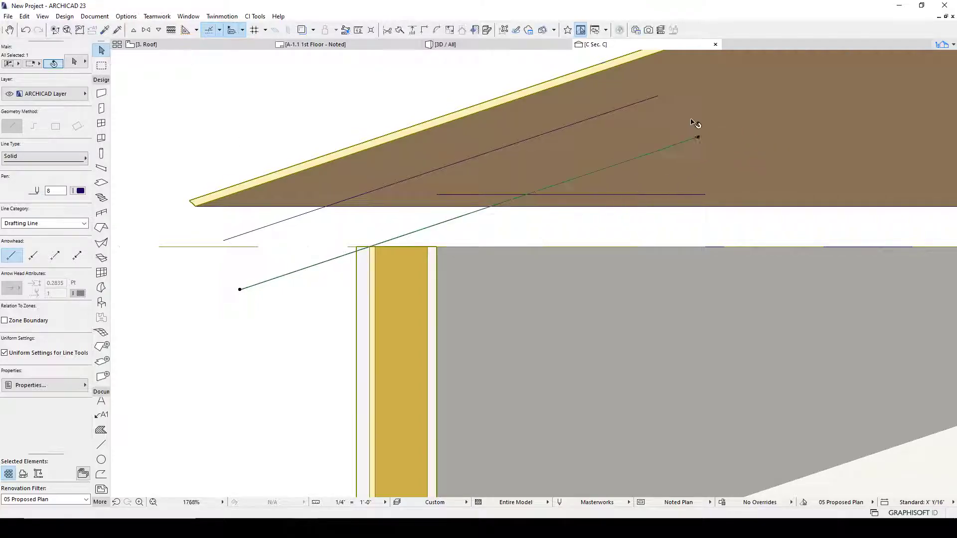
click(697, 135)
key(Escape)
ctrl+click(488, 194)
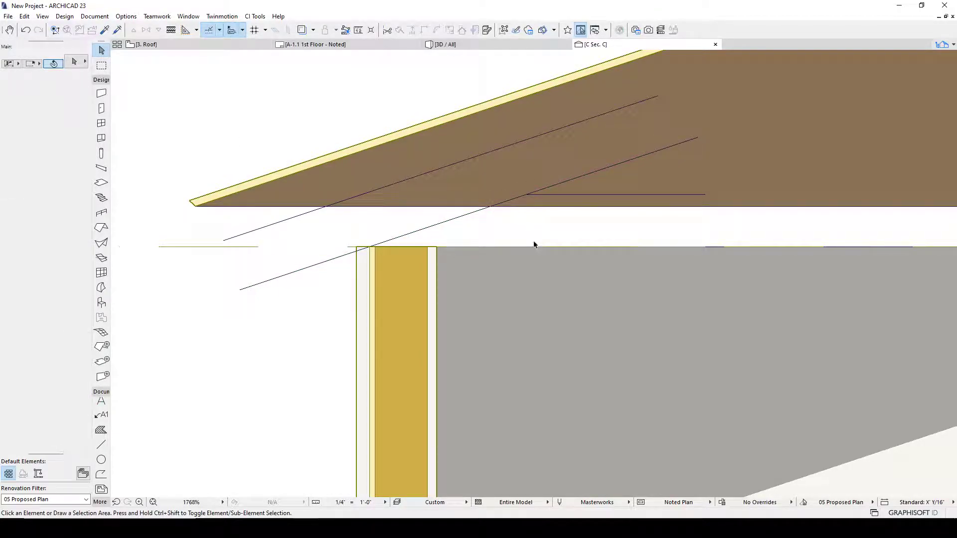
Try to move the trimmed horizontal line's outer end to the wall's inner top corner
click(552, 195)
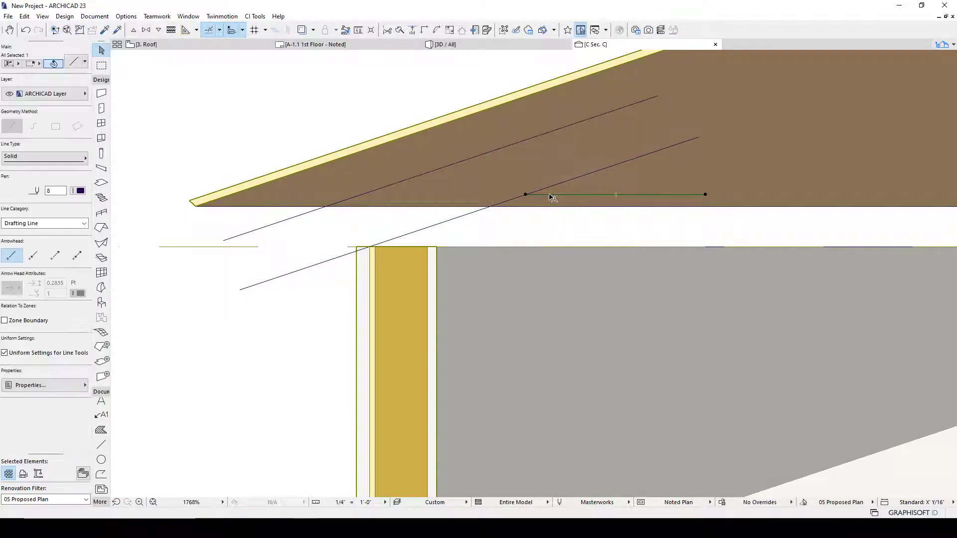
key(ctrl+d)
click(526, 195)
click(437, 247)
click(612, 228)
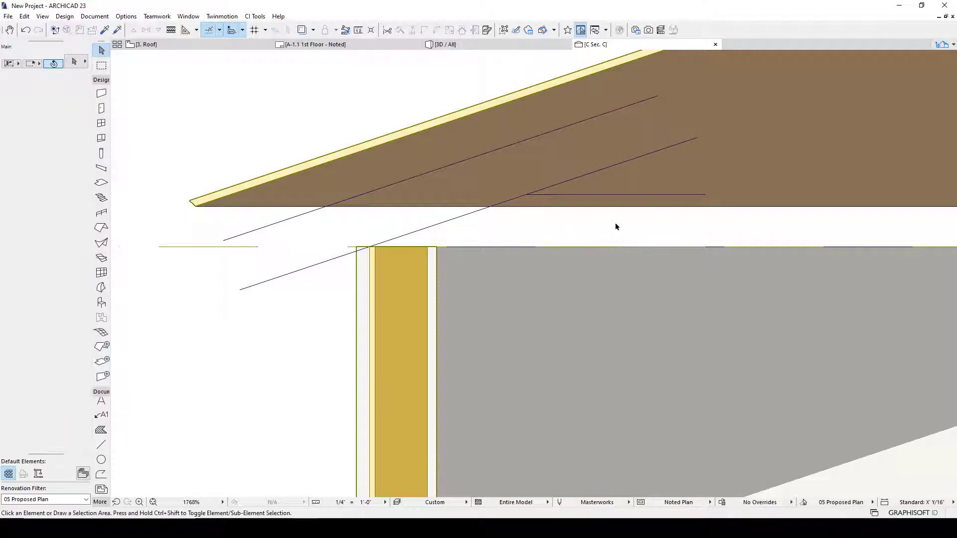
Draw a rotated rectangular fill between the two sloped lines, starting at the lower line's eave end
click(101, 430)
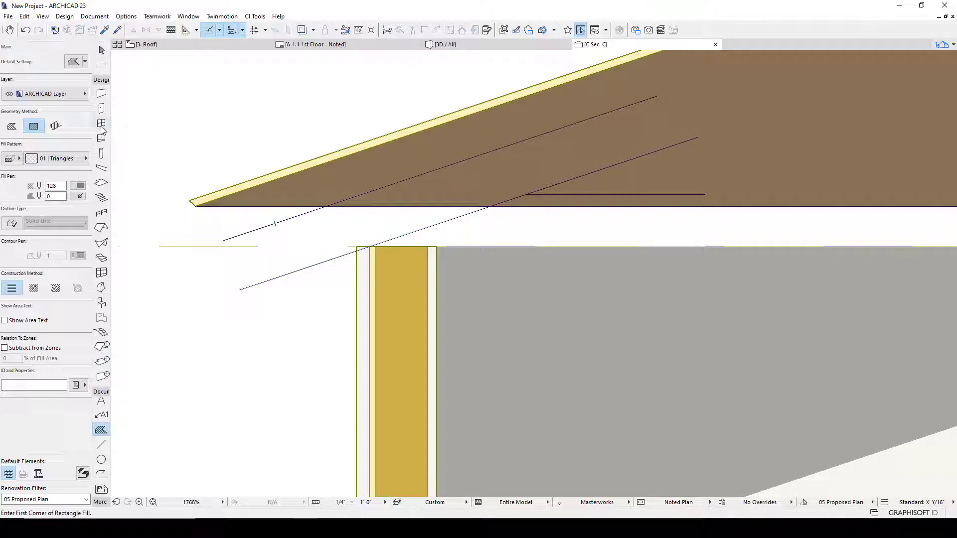
click(64, 129)
click(239, 287)
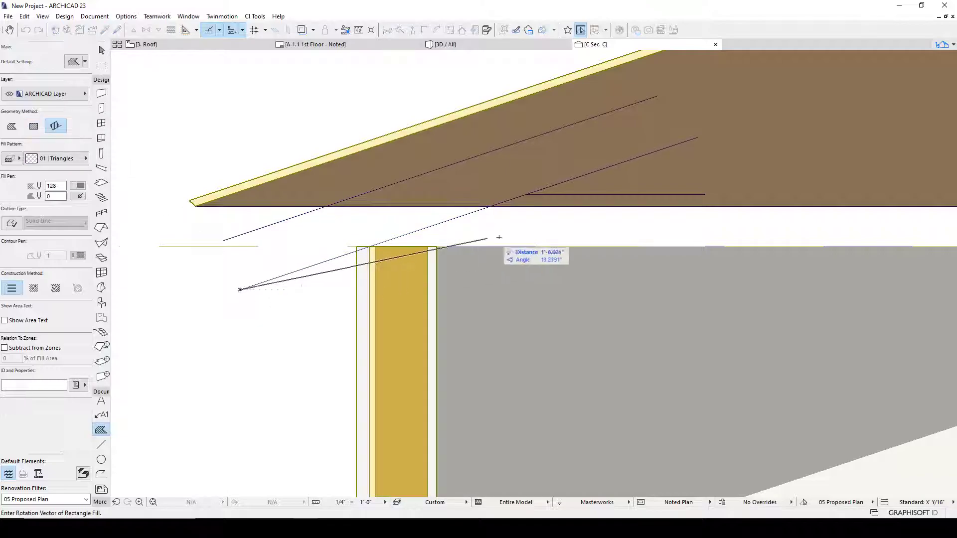
click(696, 139)
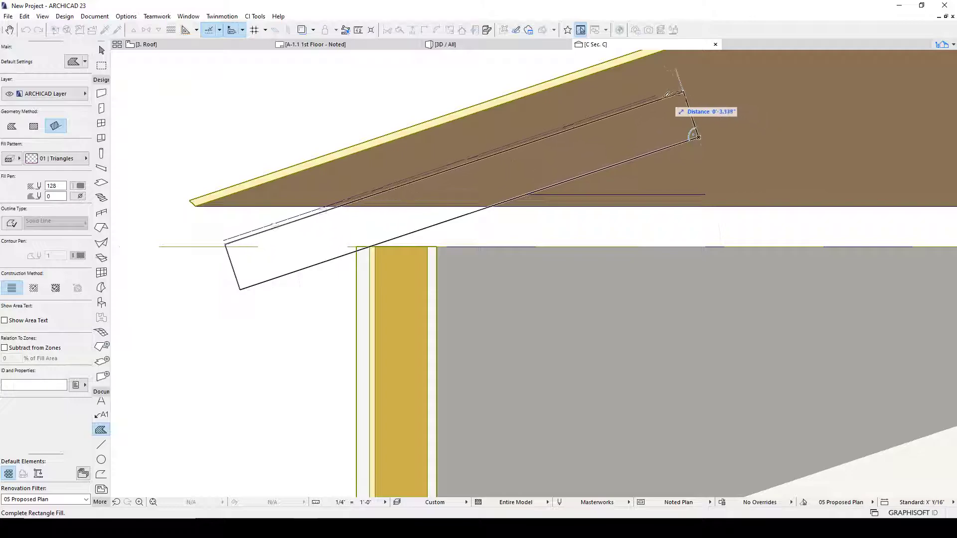
click(658, 95)
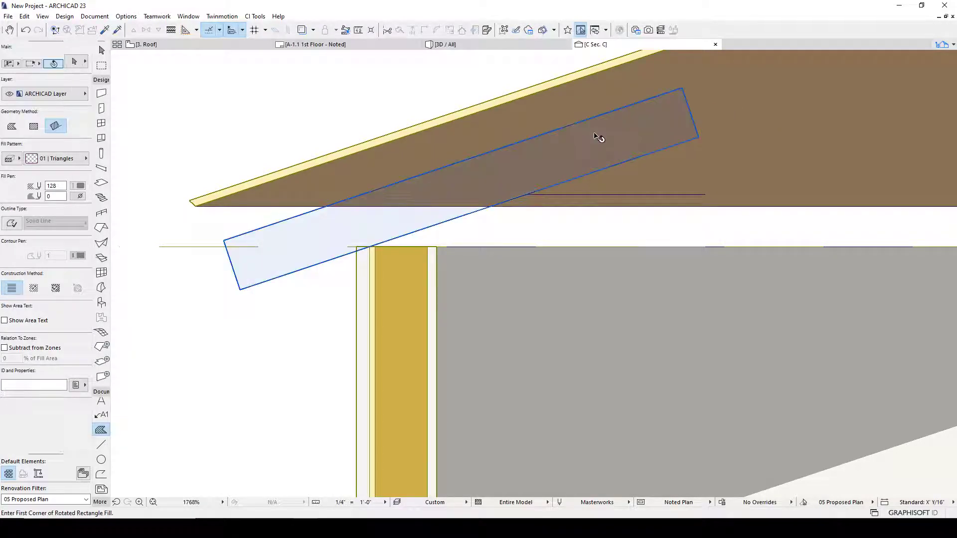
Set the rotated rectangular rafter fill's pattern to % 50
click(74, 159)
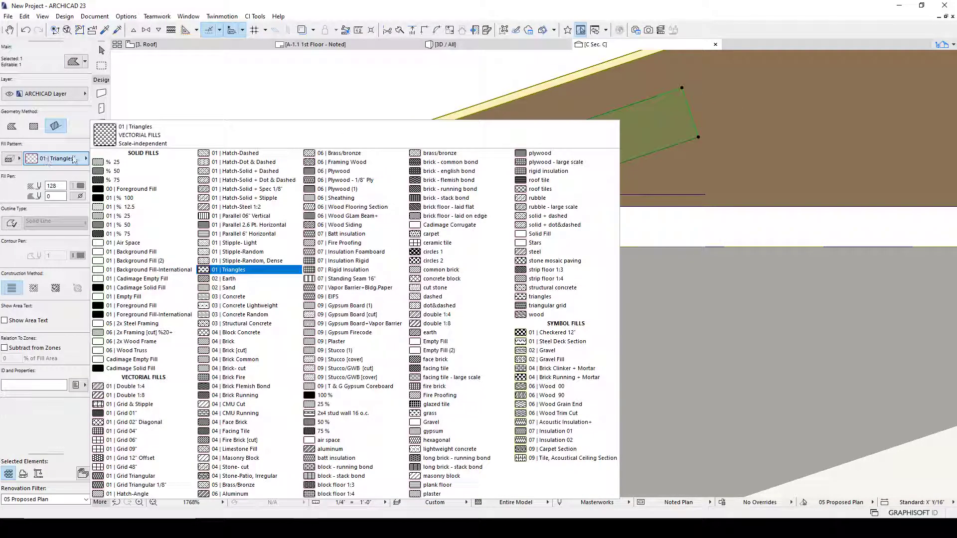
click(109, 170)
key(Escape)
key(Escape)
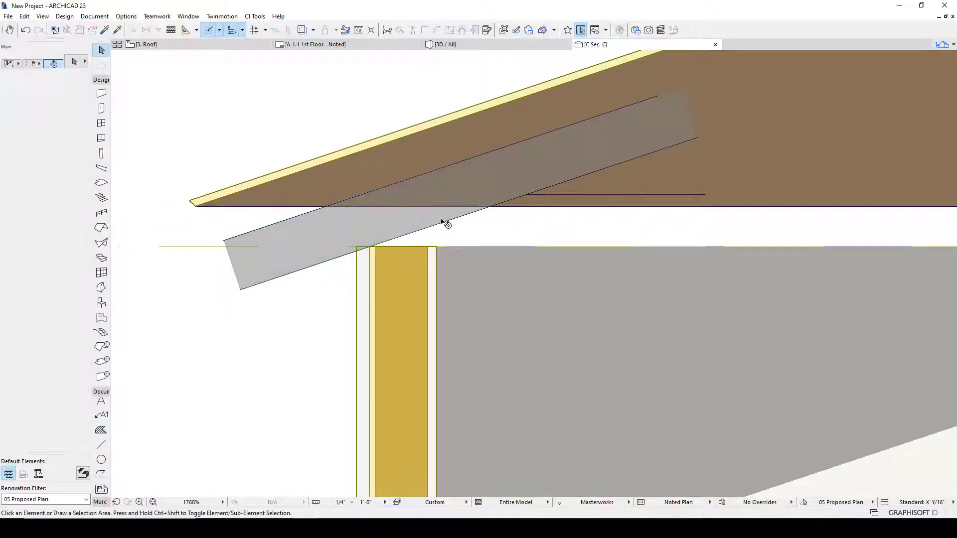
Draw a polygonal % 50 fill for the ceiling joist between the wall-top line and raised horizontal line, bounded by the lower sloped line
alt+click(443, 221)
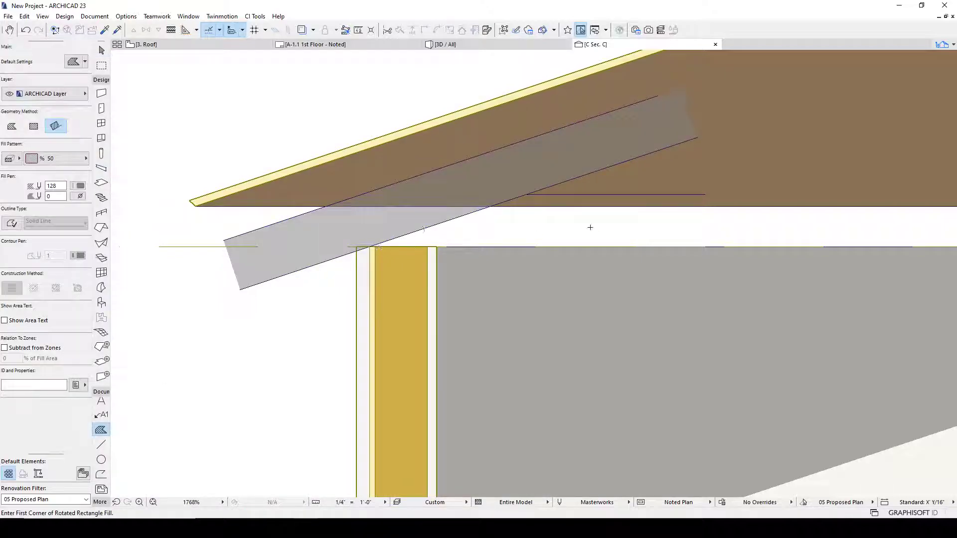
click(705, 246)
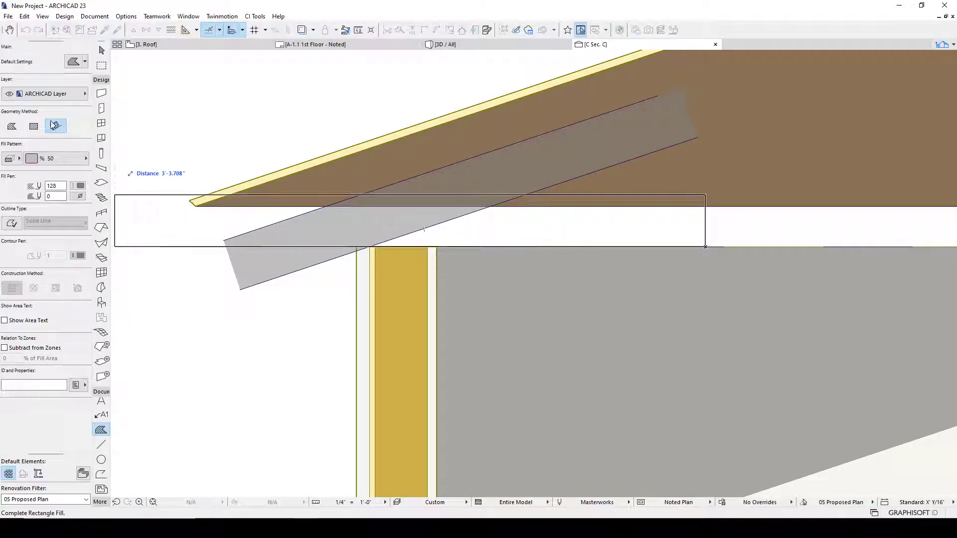
click(11, 126)
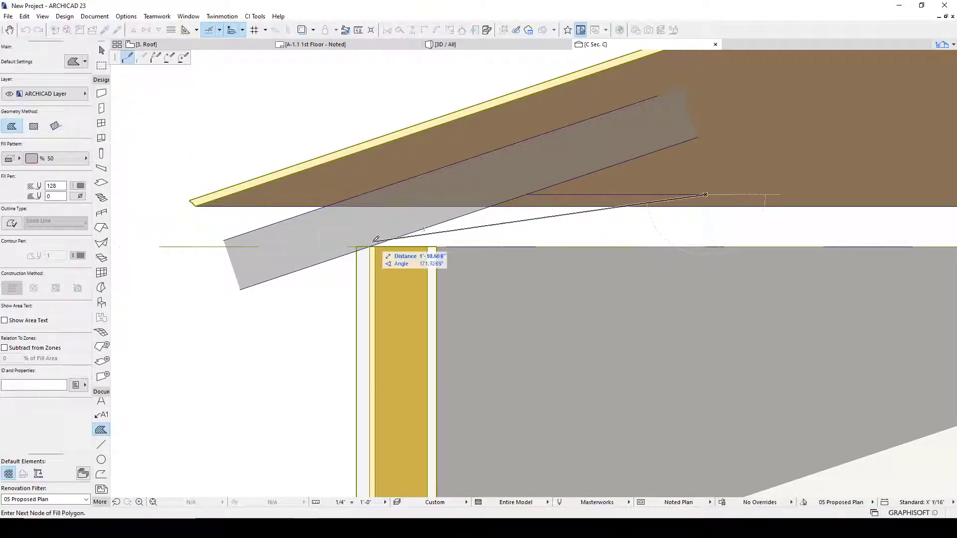
click(705, 195)
click(704, 247)
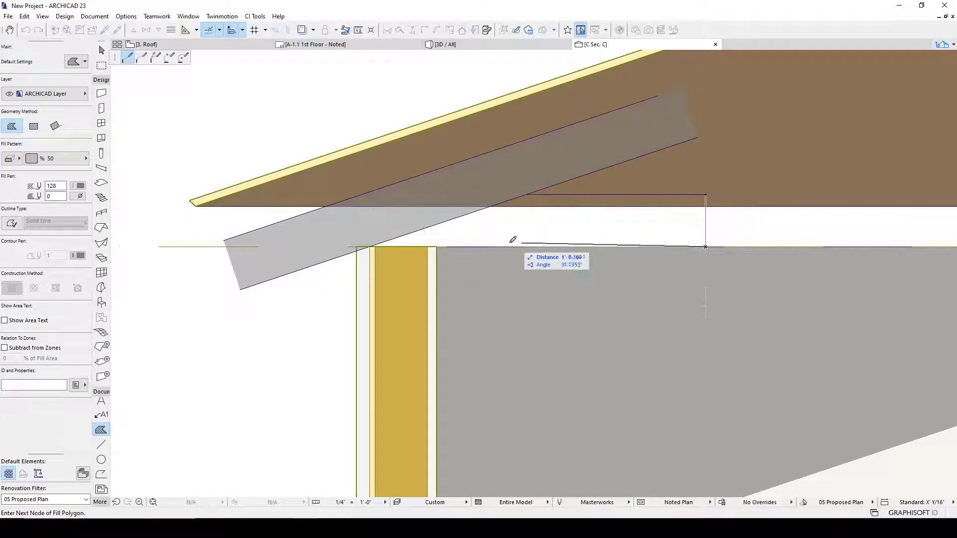
click(371, 246)
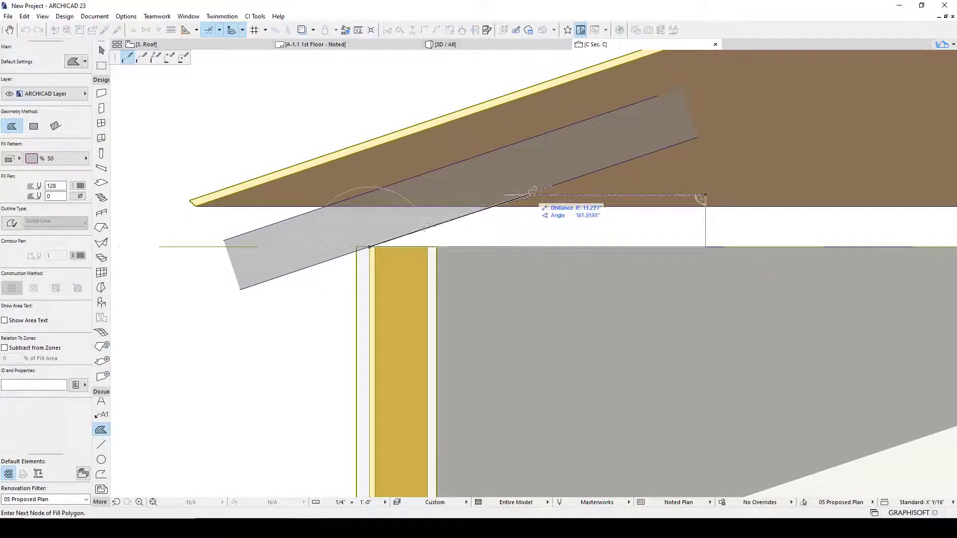
click(528, 195)
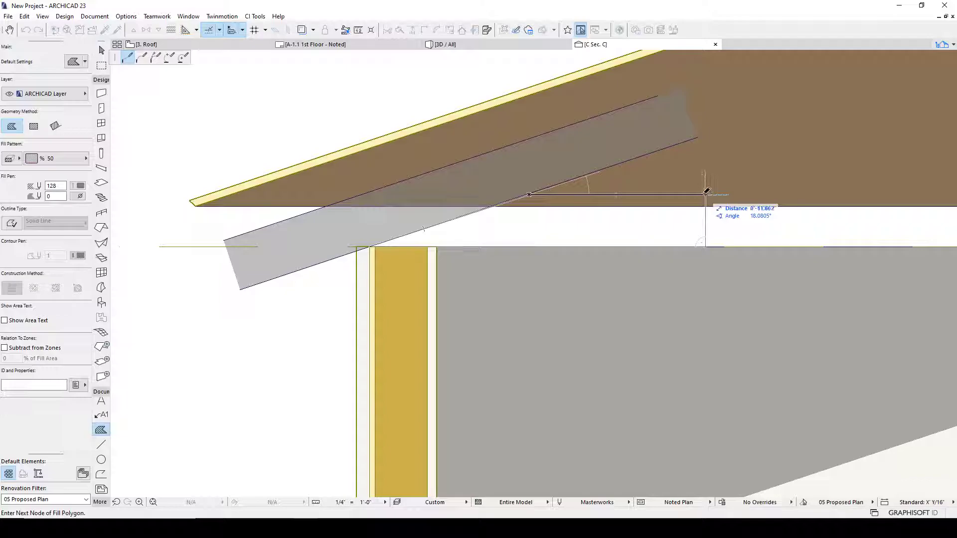
click(705, 194)
Move the joist fill's upper sloped corner to the intersection of the raised horizontal line and the lower sloped line
scroll(453, 227, up, 5)
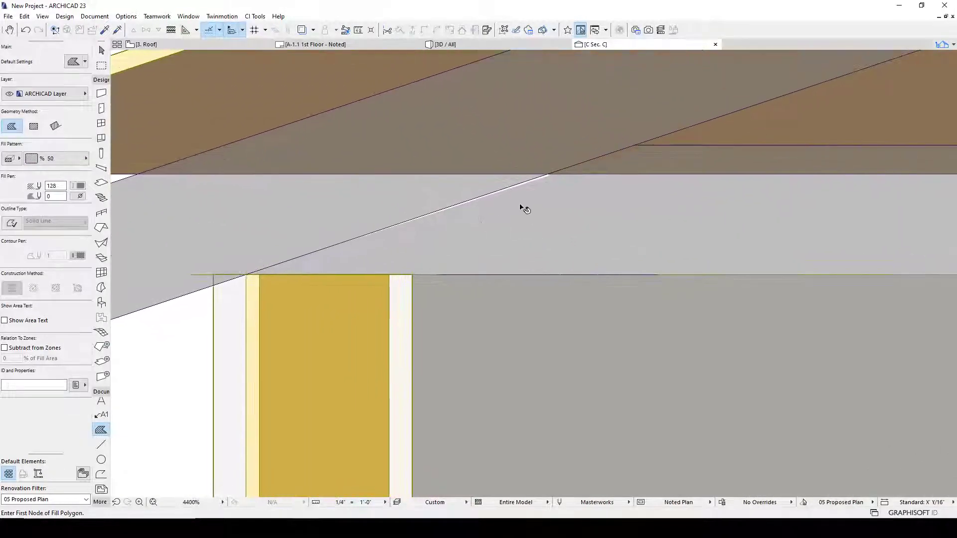
shift+click(522, 207)
scroll(657, 134, up, 4)
scroll(593, 141, up, 3)
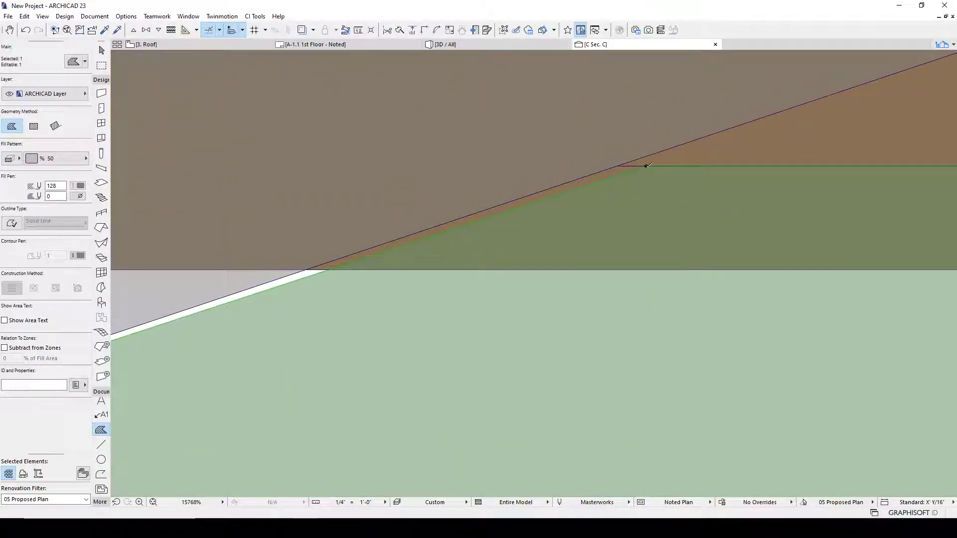
click(646, 165)
click(618, 166)
key(Escape)
key(Escape)
scroll(598, 180, down, 14)
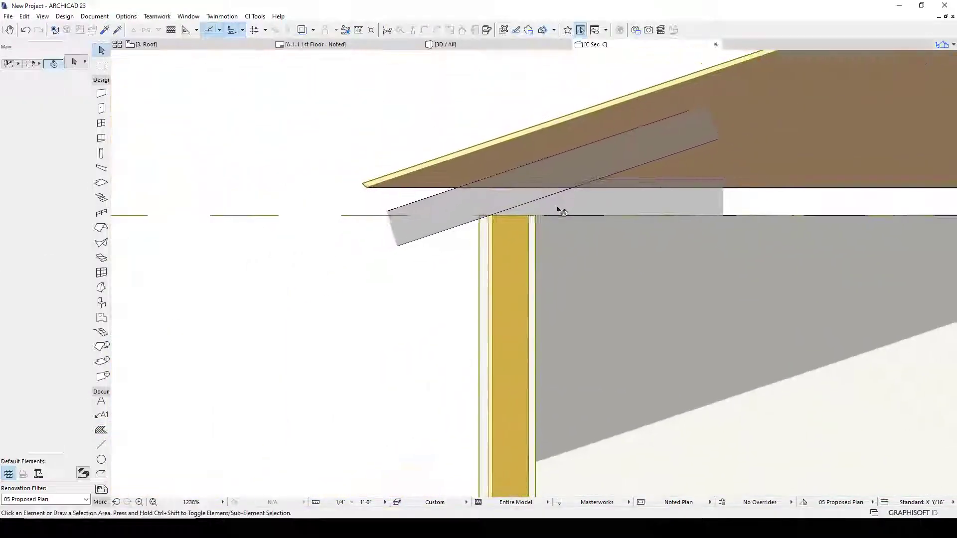
Examine where the rafter and joist fills meet the wall top and how they sit beneath the plywood roof
scroll(492, 218, up, 6)
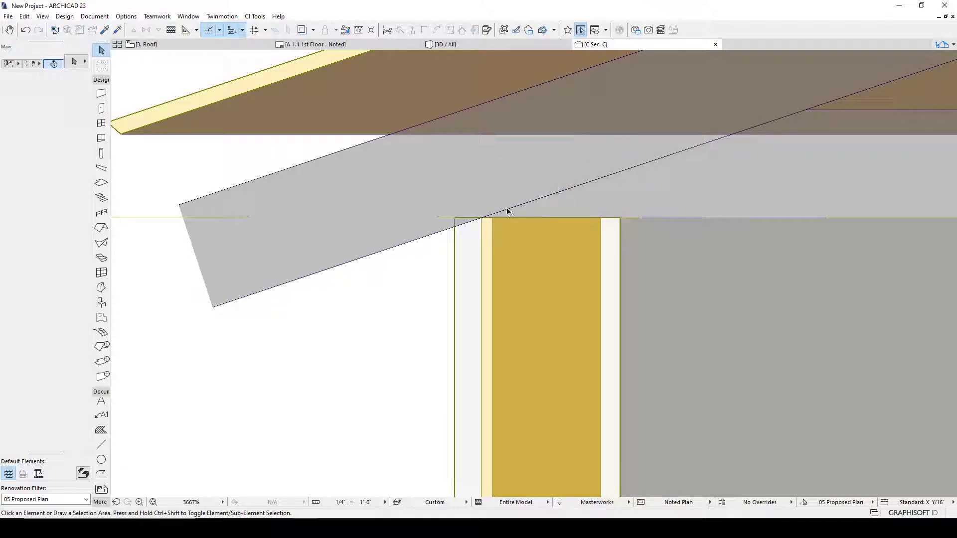
scroll(463, 138, down, 6)
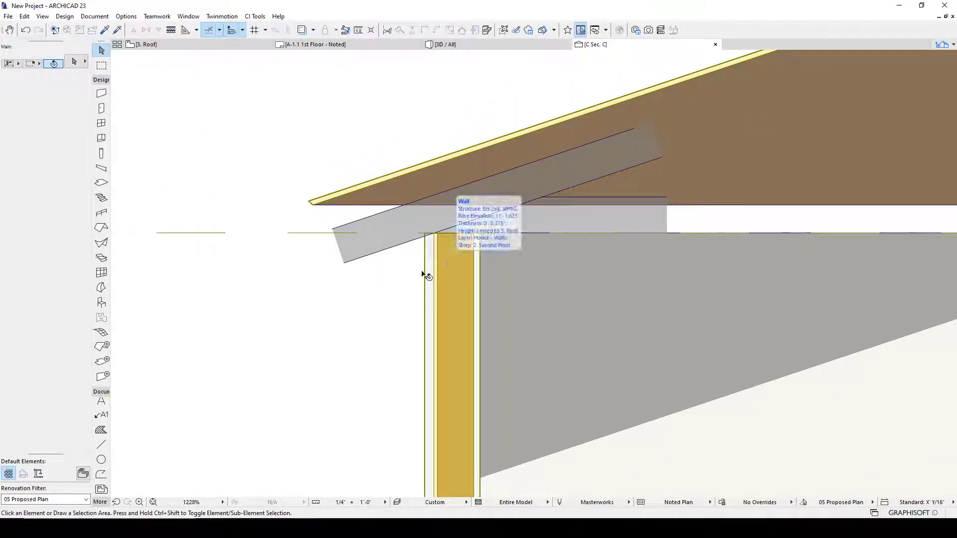
click(436, 183)
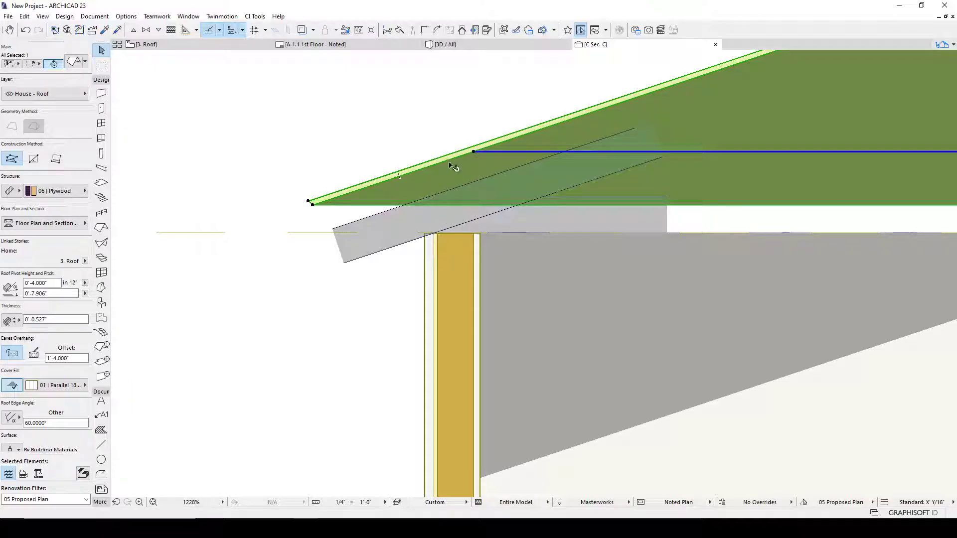
scroll(453, 168, up, 4)
scroll(498, 253, down, 3)
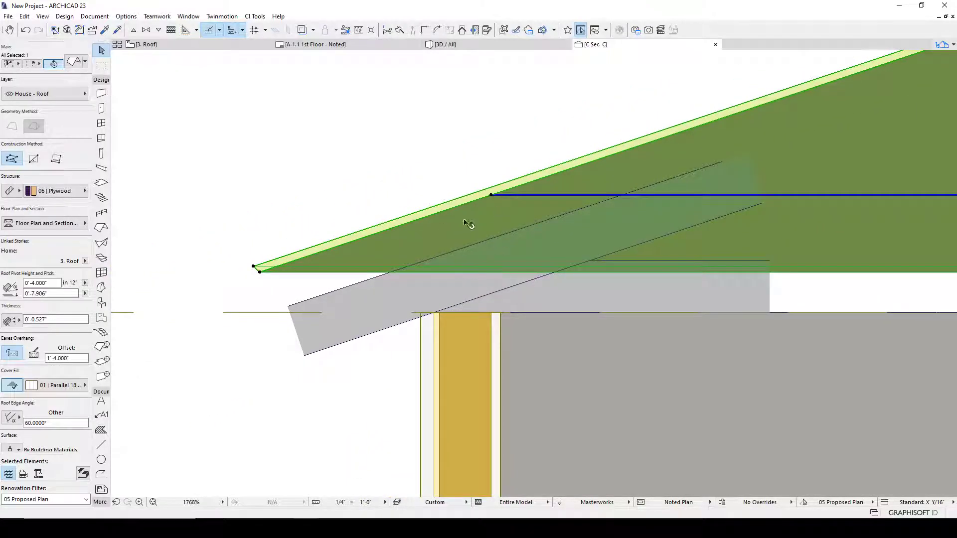
key(ctrl+t)
key(Escape)
Delete the ceiling joist fill and the lower sloped line
click(638, 294)
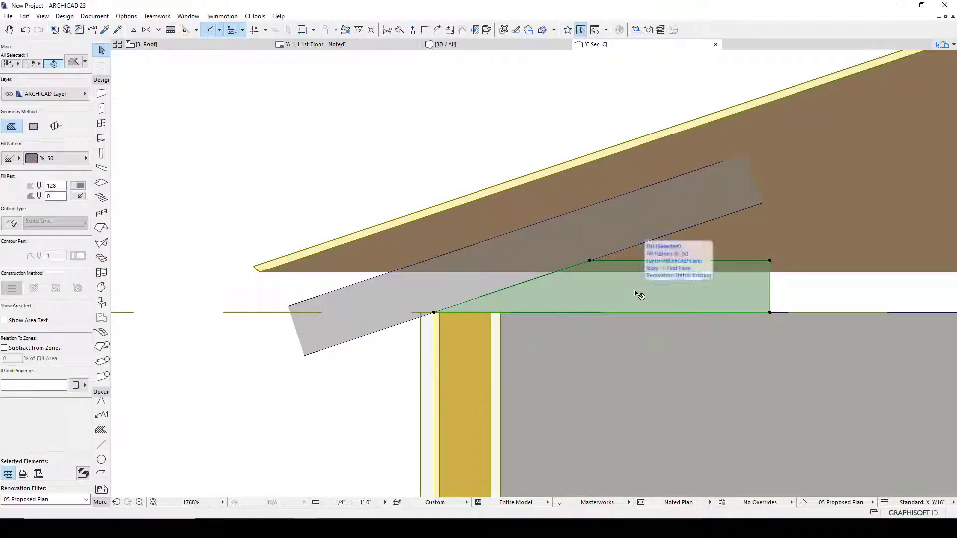
key(Delete)
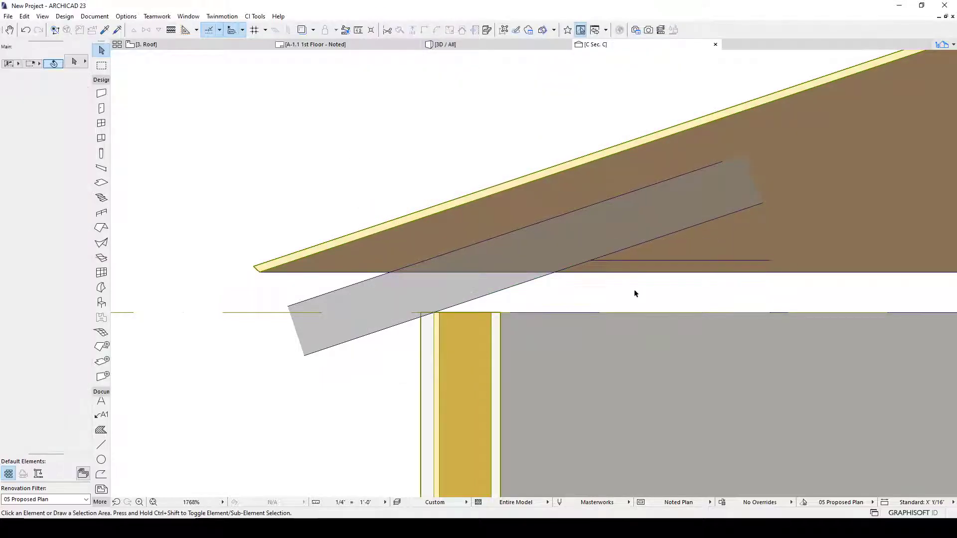
click(491, 297)
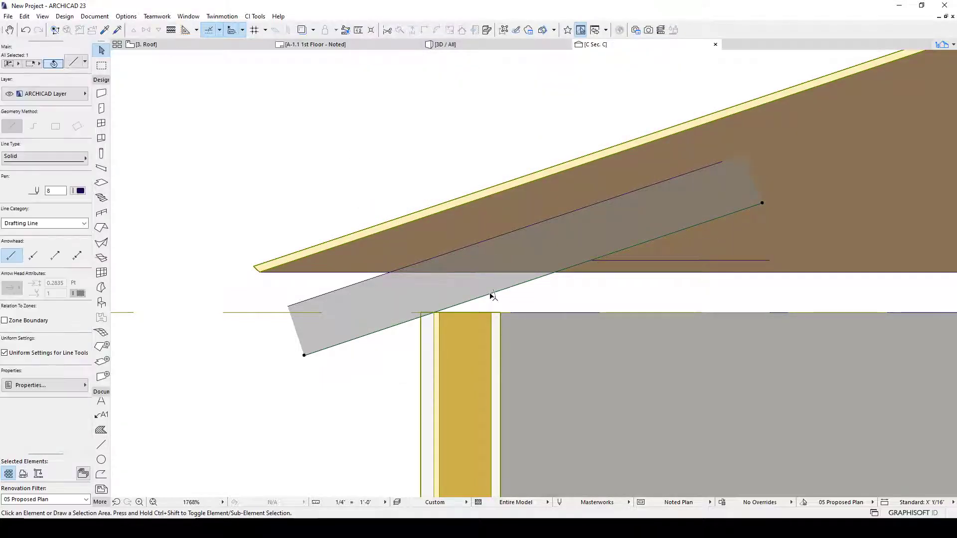
Move the rafter fill's lower edge to the stud's inner top corner and offset its upper edge to the plywood roof's underside
click(445, 291)
click(485, 296)
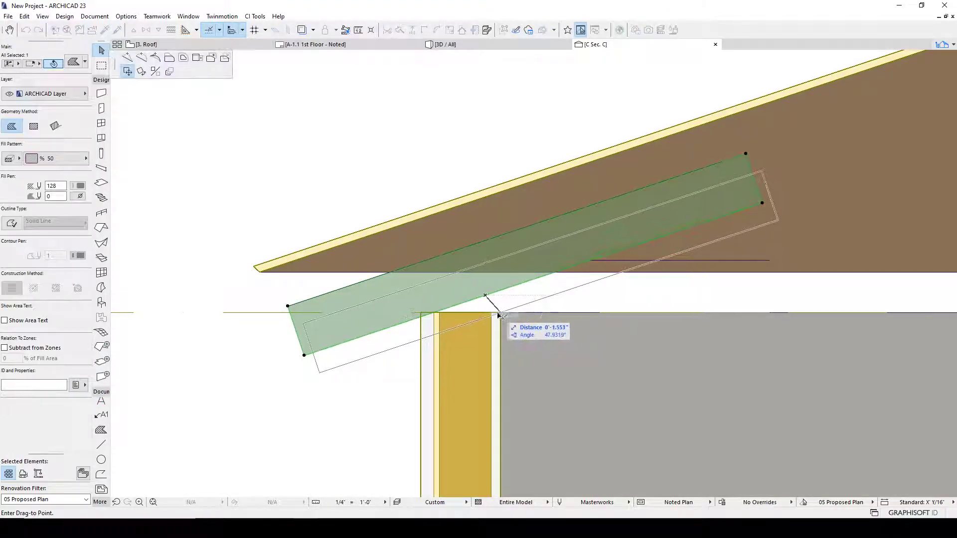
click(492, 313)
click(500, 255)
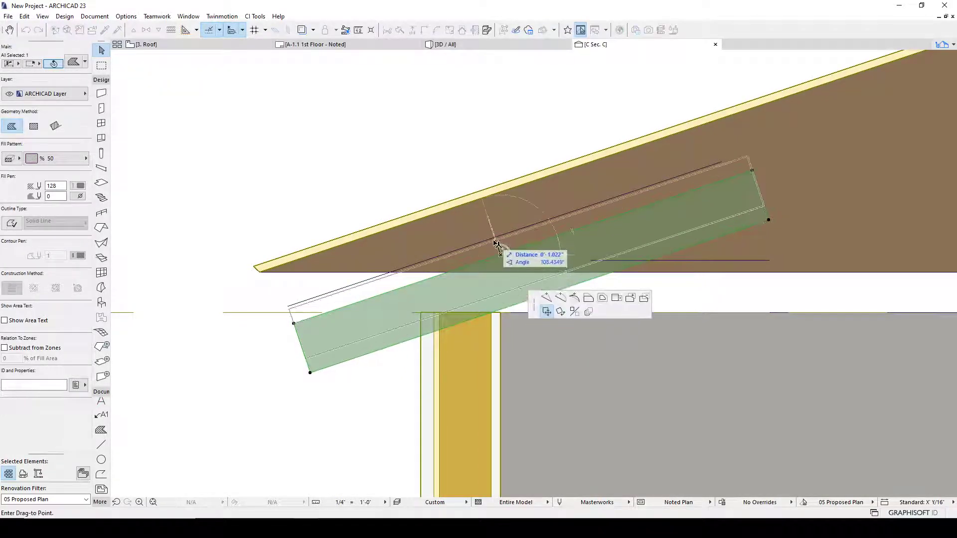
click(589, 296)
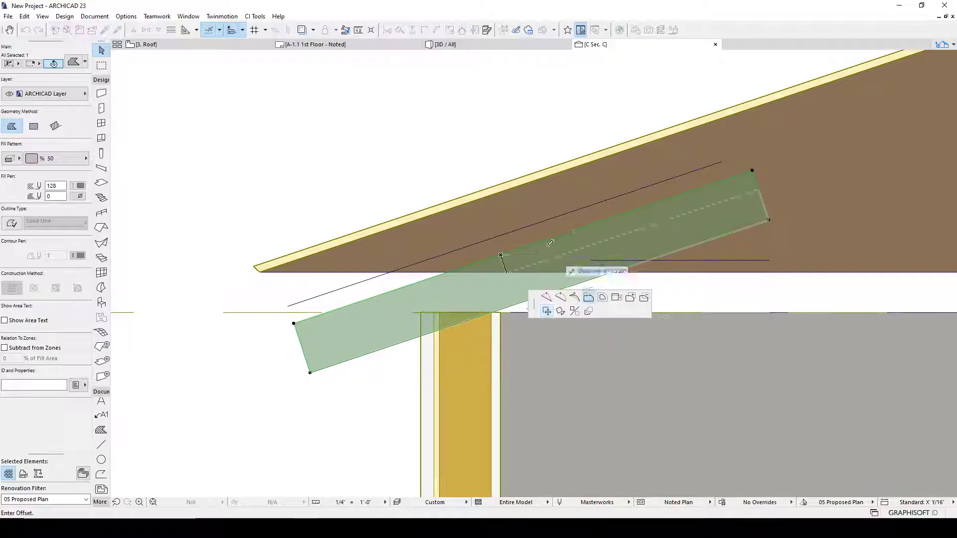
click(483, 200)
Add a node to the rafter fill's lower edge and place it at the stud's inner top corner
click(458, 323)
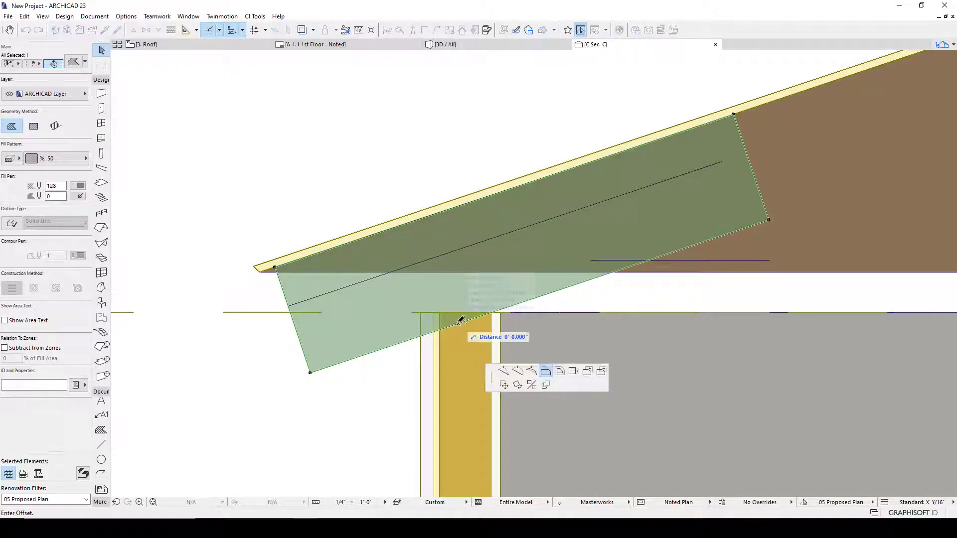
click(128, 58)
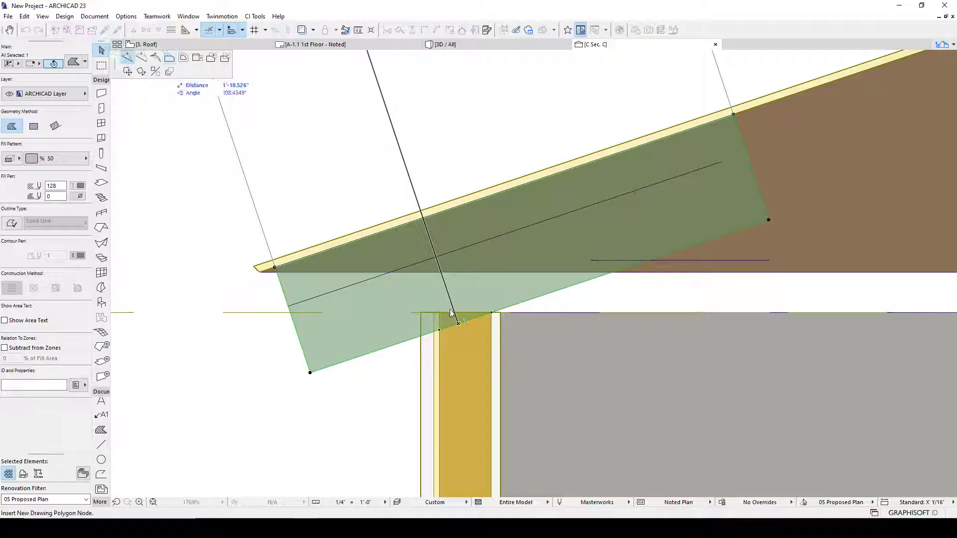
click(492, 312)
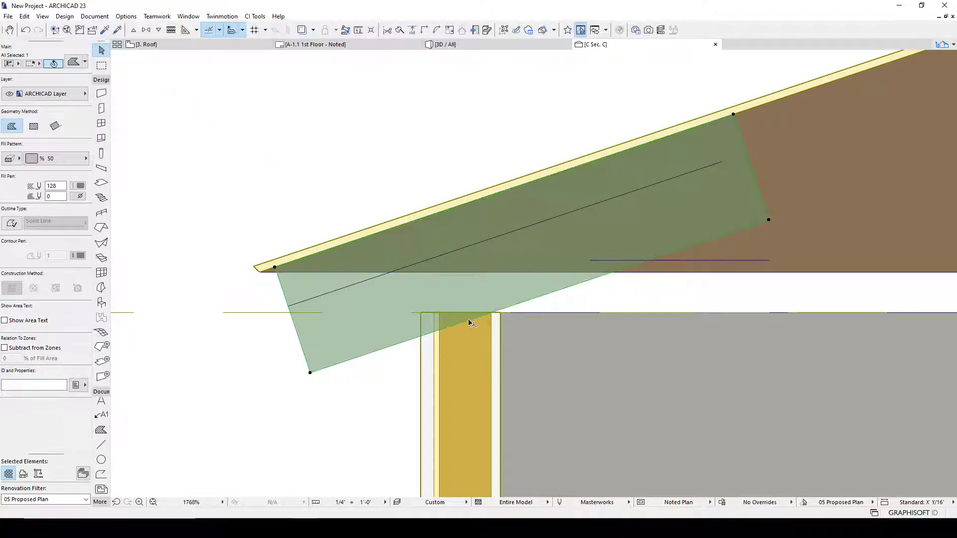
click(469, 320)
click(469, 319)
scroll(495, 341, up, 4)
click(513, 338)
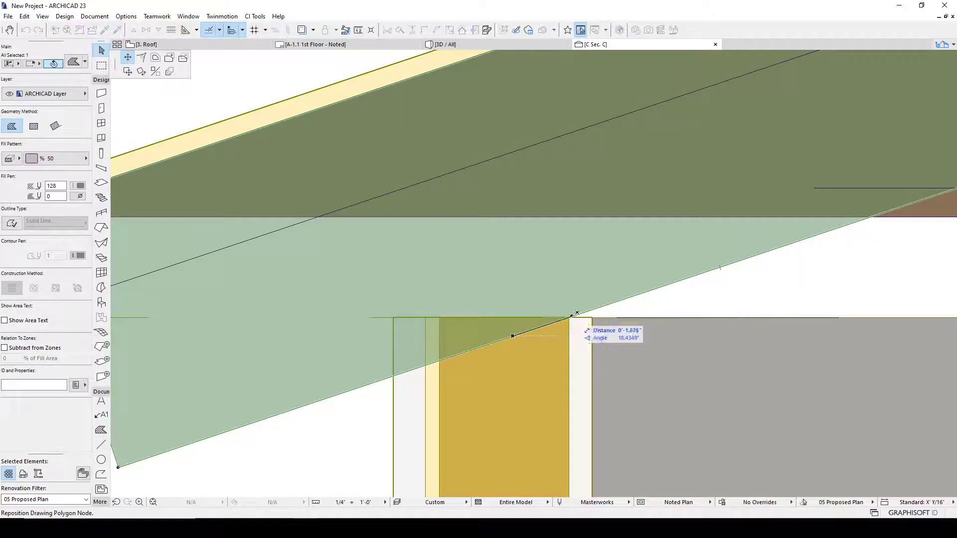
click(570, 319)
Notch the rafter fill over the stud by adding nodes at the stud's outer face and outer top corner
click(521, 334)
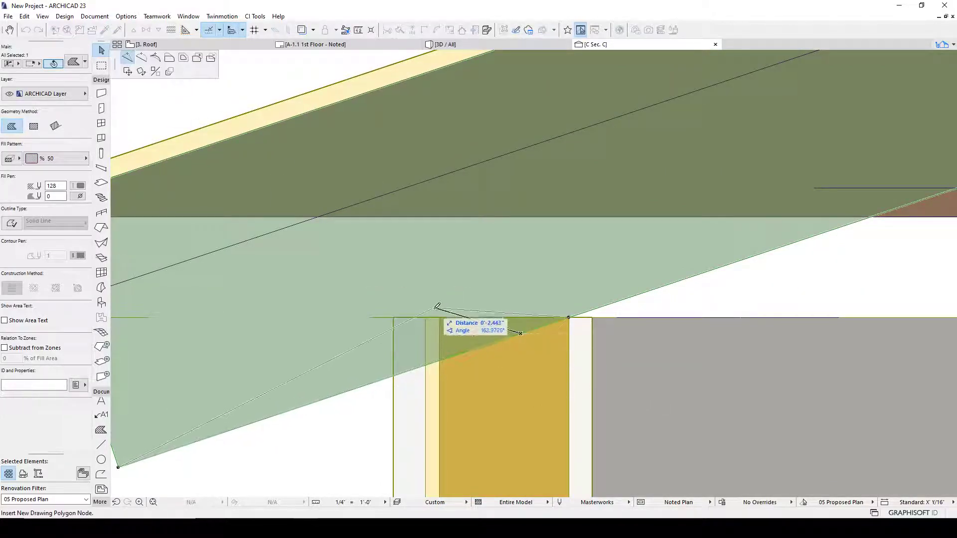
click(439, 361)
click(458, 352)
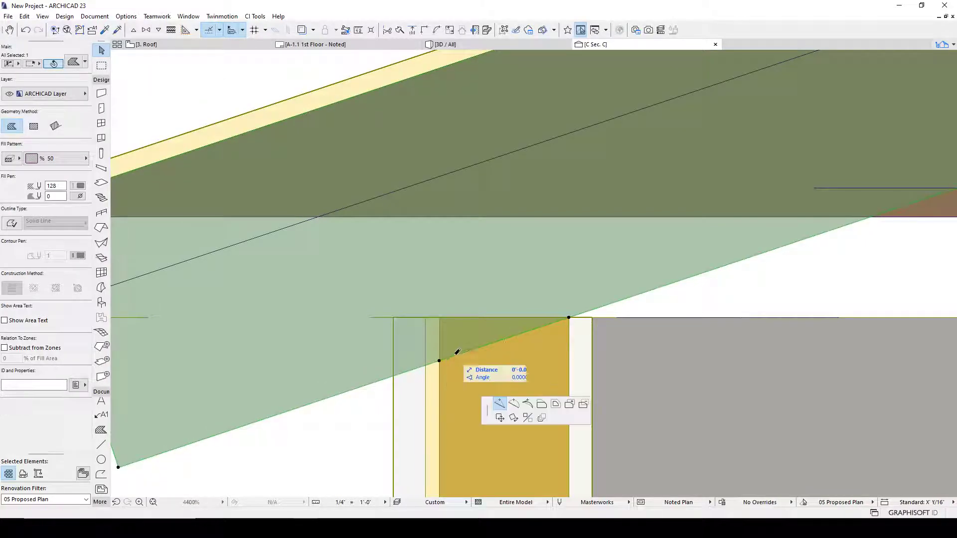
click(439, 317)
Offset the notch's vertical edge outward to the outer face of the wall sheathing
click(439, 329)
click(169, 58)
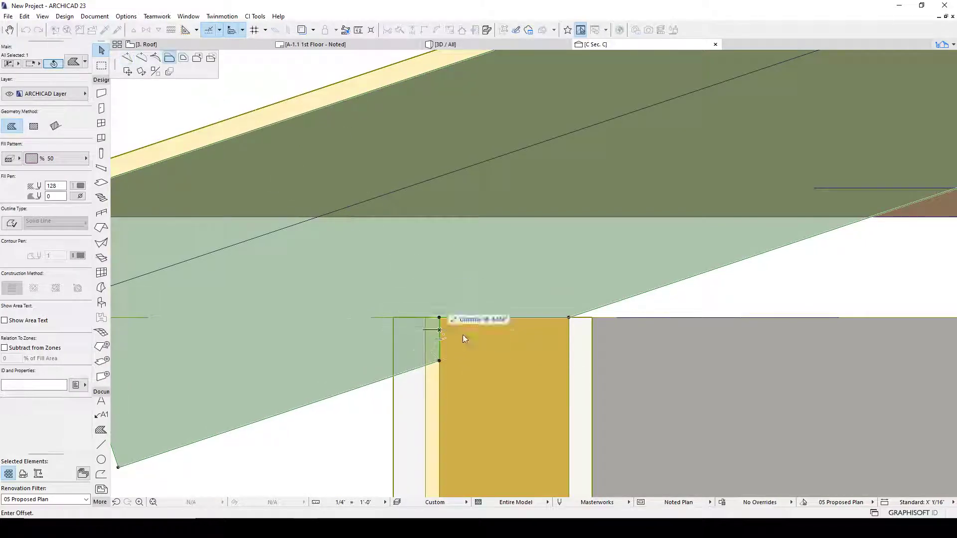
click(425, 318)
key(Escape)
scroll(492, 320, down, 3)
scroll(503, 329, down, 3)
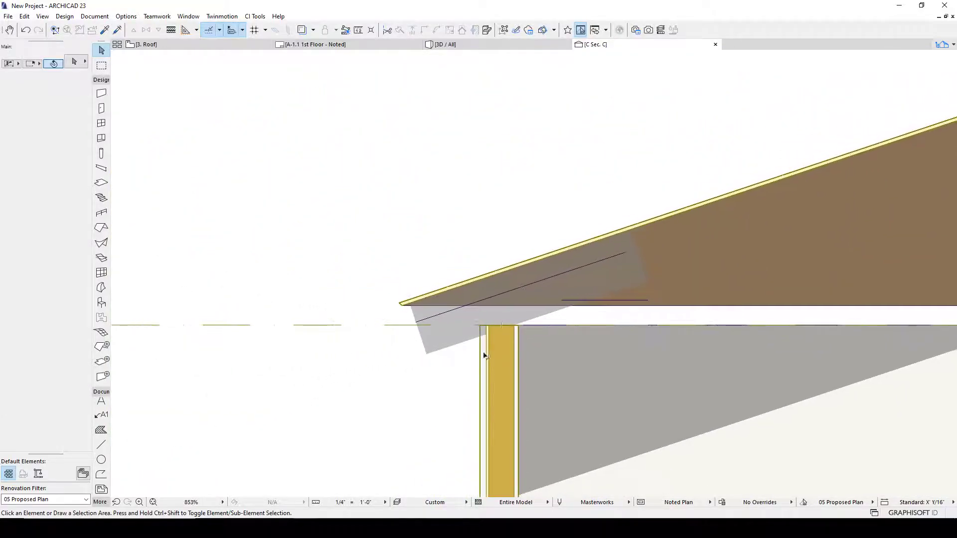
Delete the leftover horizontal line and the remaining sloped line around the rafter fill
middle_drag(588, 316, 517, 310)
click(530, 296)
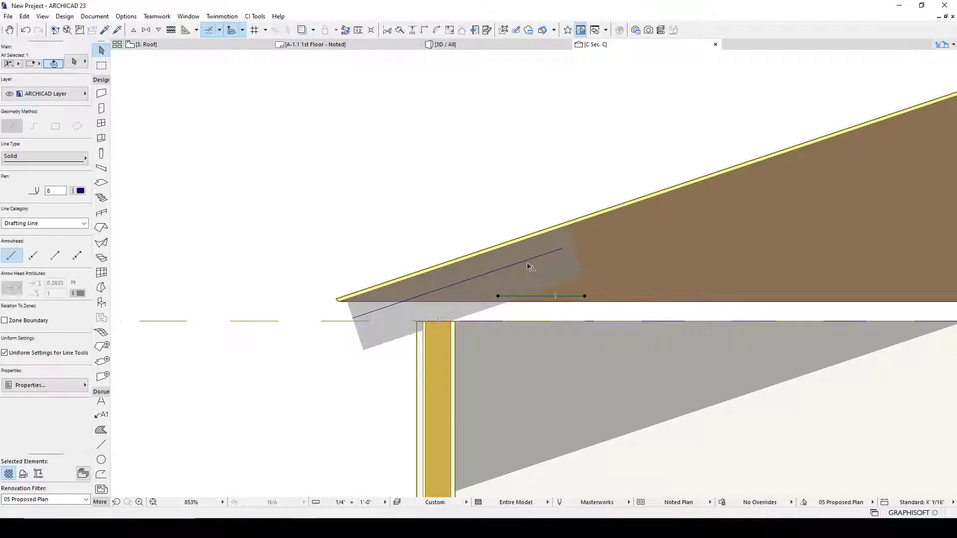
right_click(551, 266)
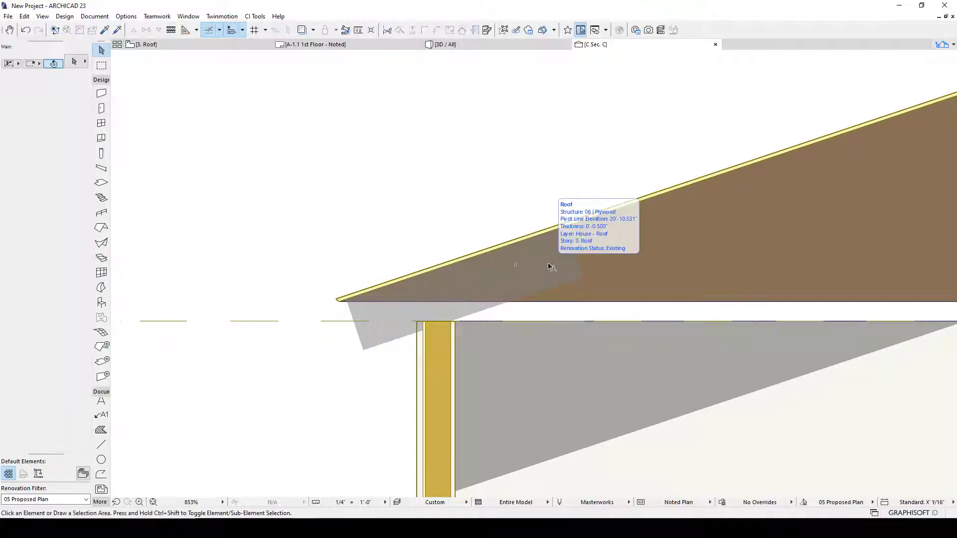
key(Delete)
Inspect the hip roof's eaves above the walls in the 3D view, and return to the 3. Roof plan
scroll(548, 242, down, 3)
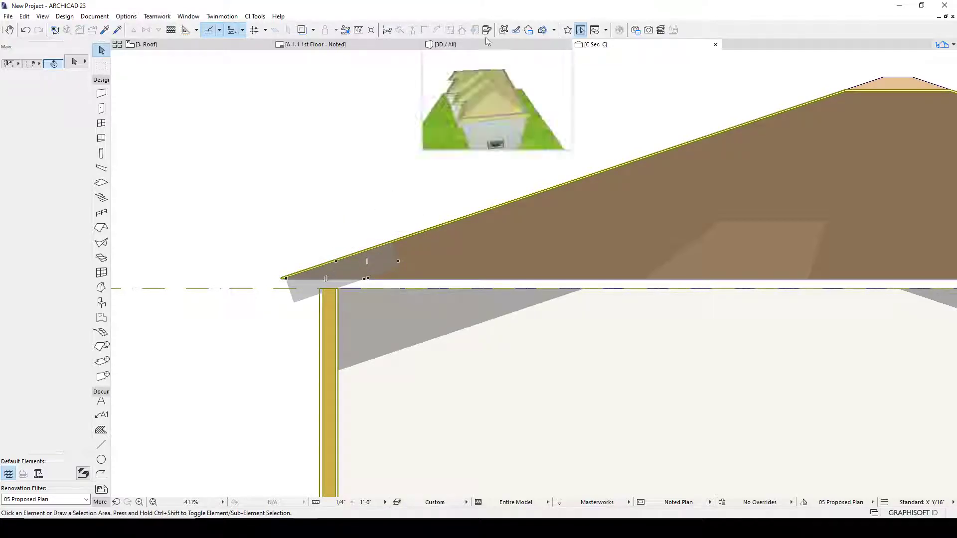
click(445, 45)
shift+middle_drag(439, 282, 427, 195)
click(366, 118)
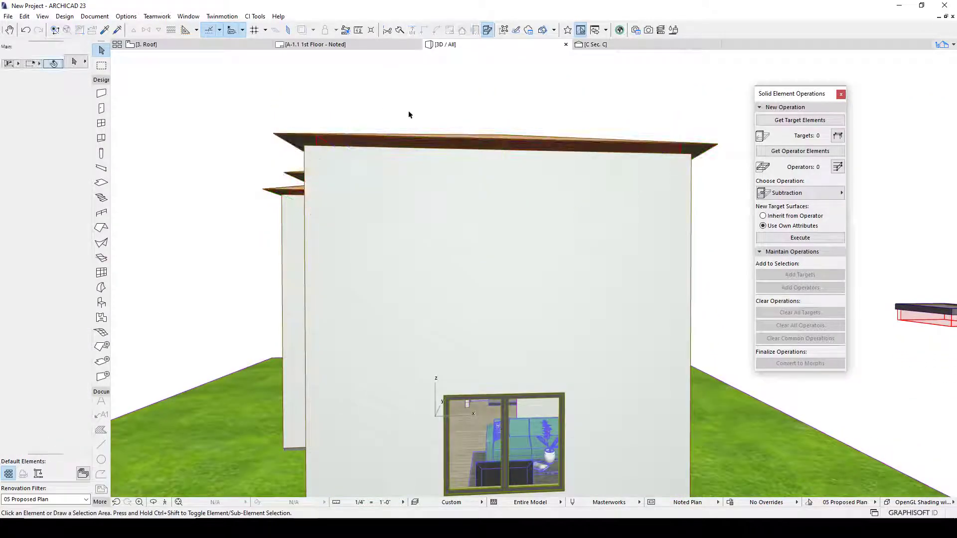
shift+middle_drag(408, 115, 404, 133)
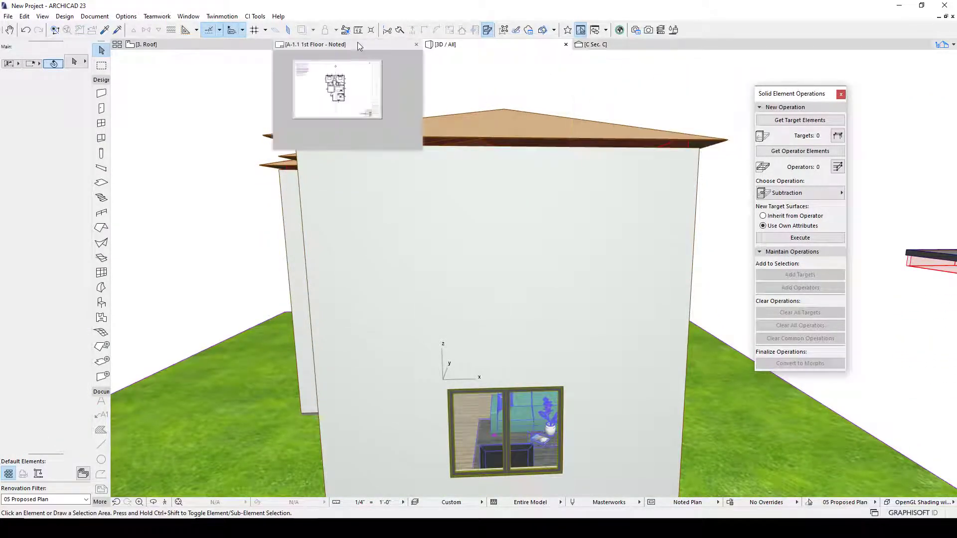
click(146, 44)
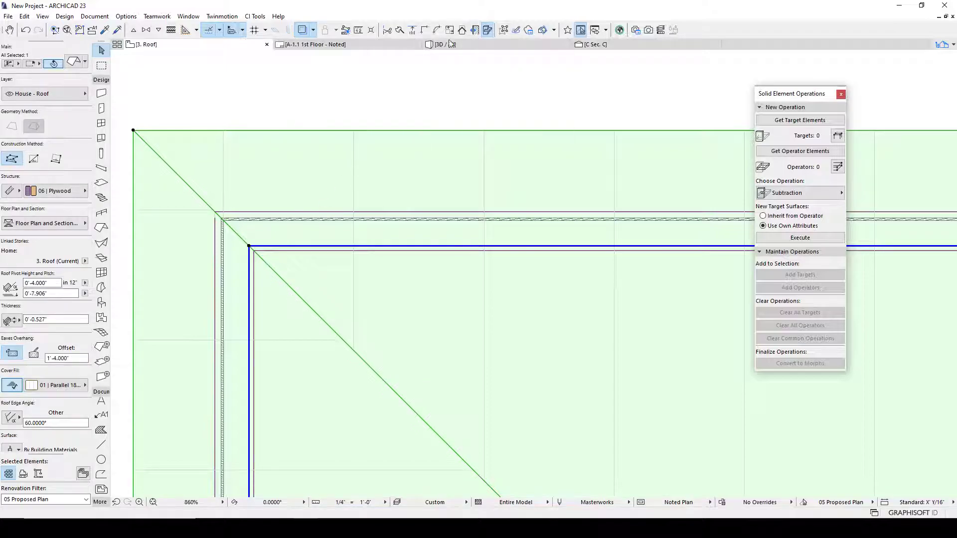
Examine the rafter's bearing on the exterior wall in C Sec. C, and return to the 3. Roof plan
click(587, 44)
scroll(344, 294, up, 5)
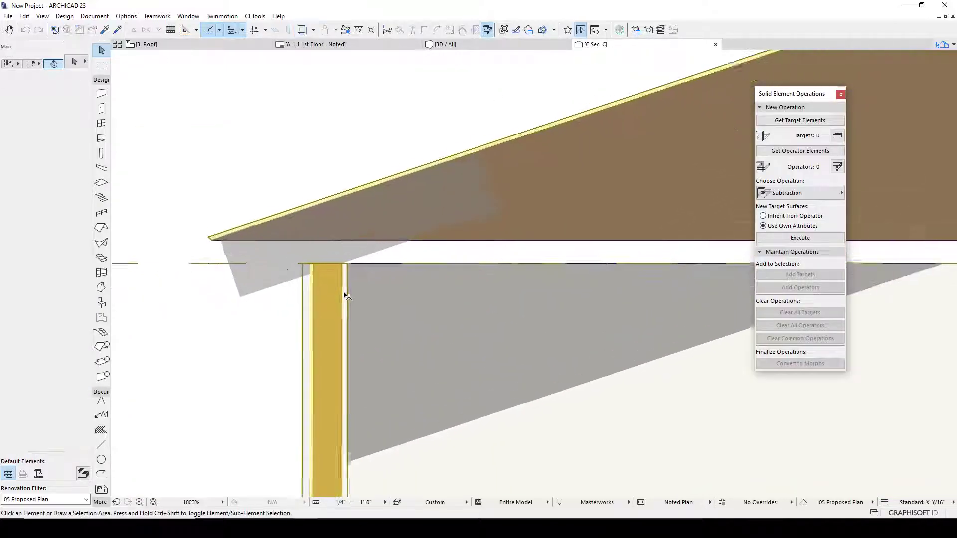
click(347, 293)
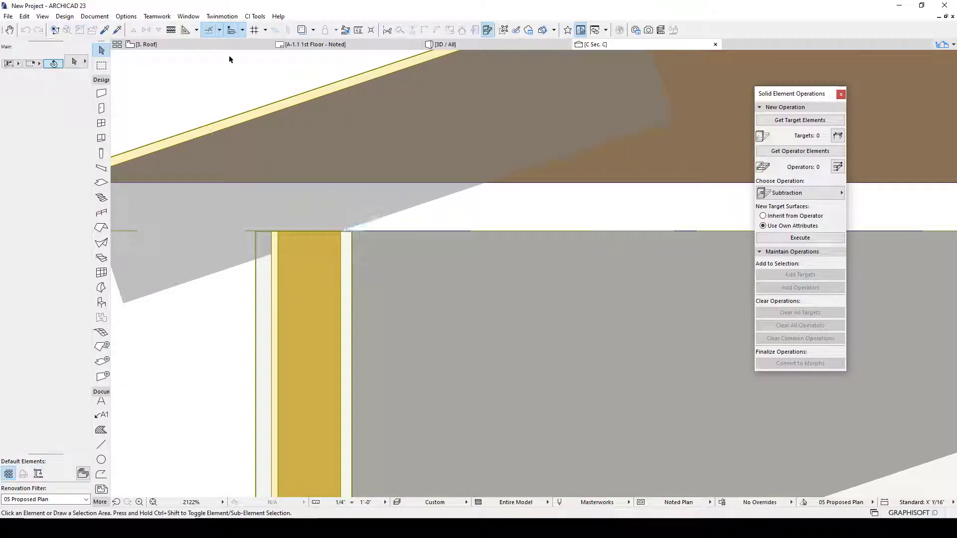
click(205, 45)
click(318, 176)
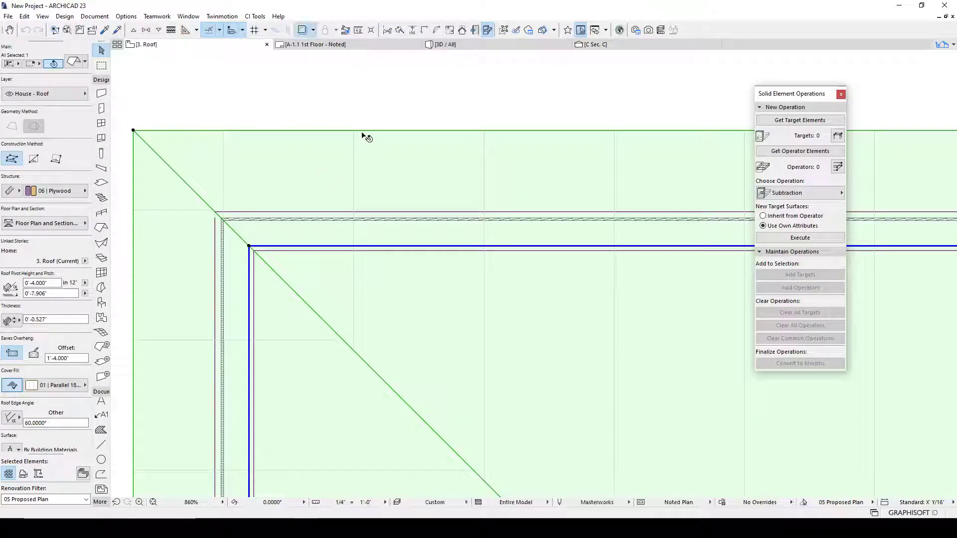
Deselect the roof, move the Solid Element Operations palette aside, and set the Wall tool's structure to Roof Block
scroll(366, 138, down, 3)
click(369, 118)
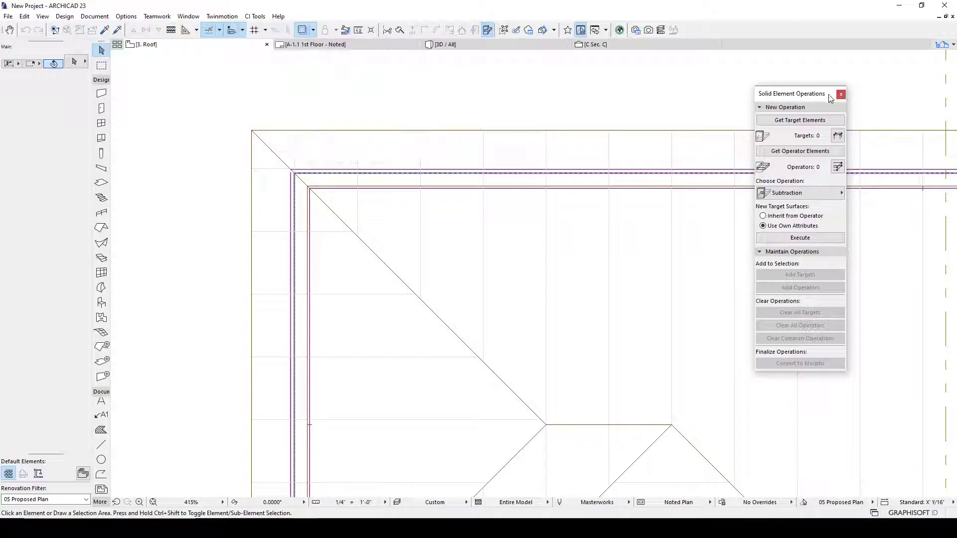
drag(830, 97, 916, 232)
click(108, 93)
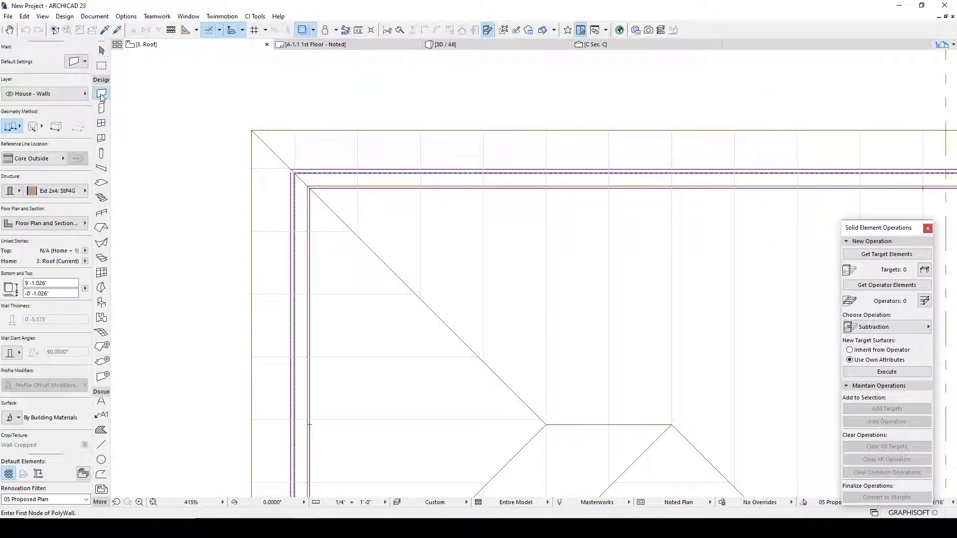
click(57, 191)
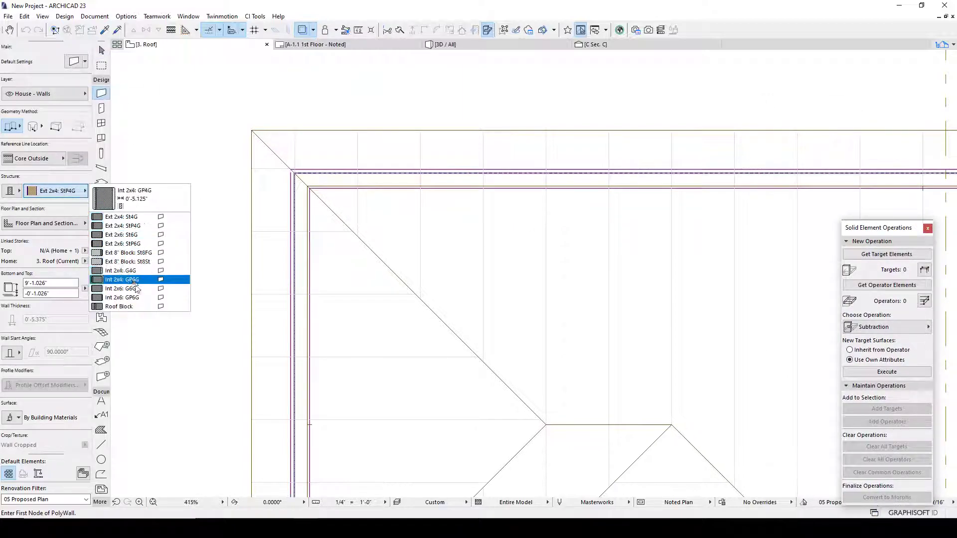
click(120, 307)
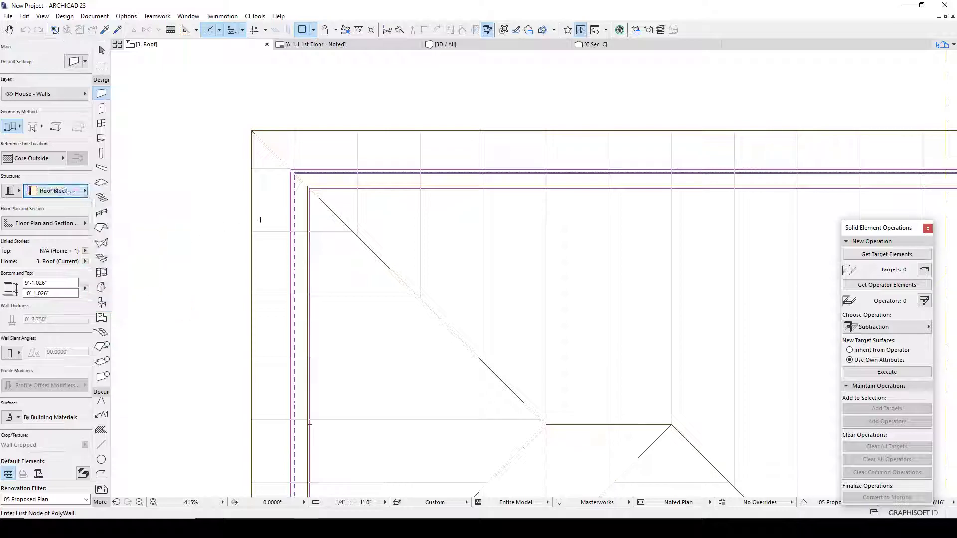
Trace the hip roof's pivot lines with Roof Block walls all around the building
scroll(314, 192, up, 5)
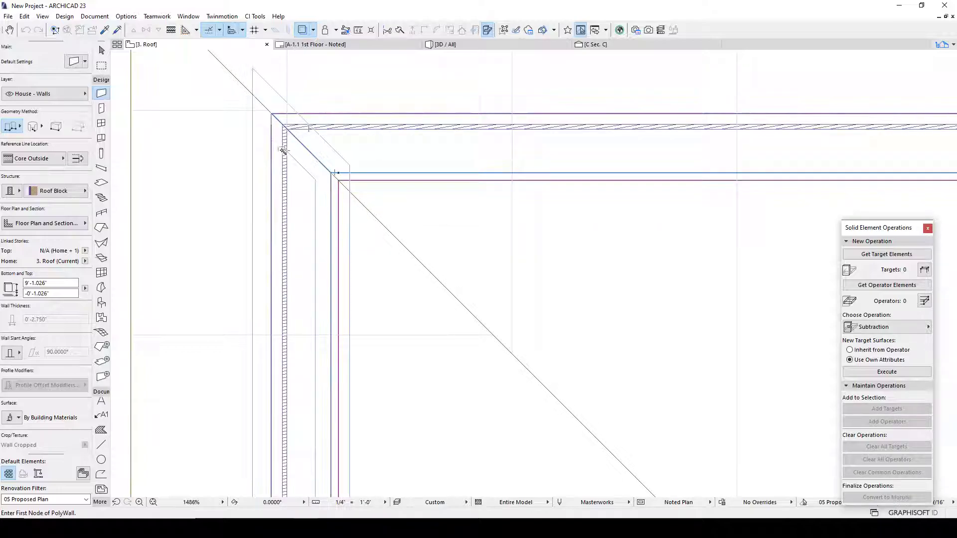
click(332, 183)
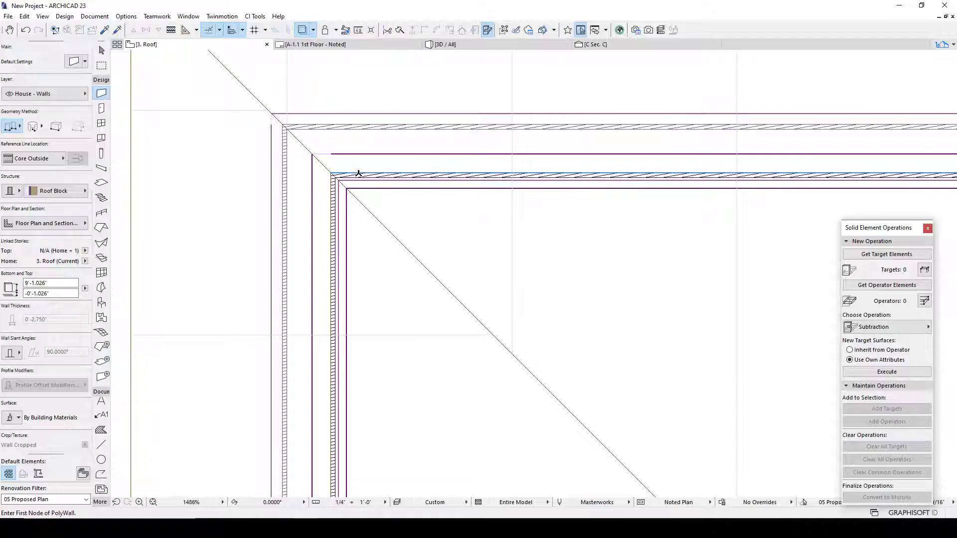
click(334, 154)
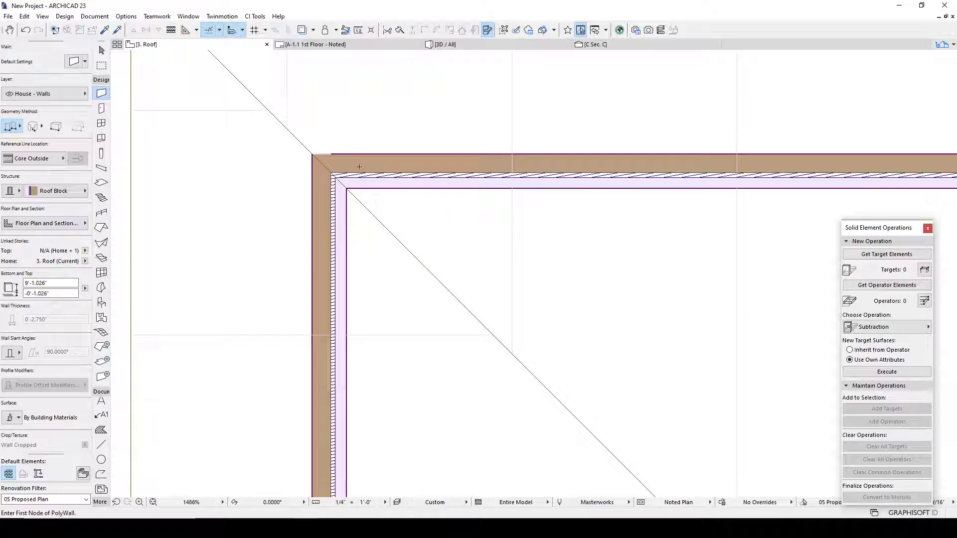
Select all the Roof Block walls and offset them outward so their reference lines meet the outer stud corner of the walls below
key(ctrl+a)
scroll(477, 441, down, 5)
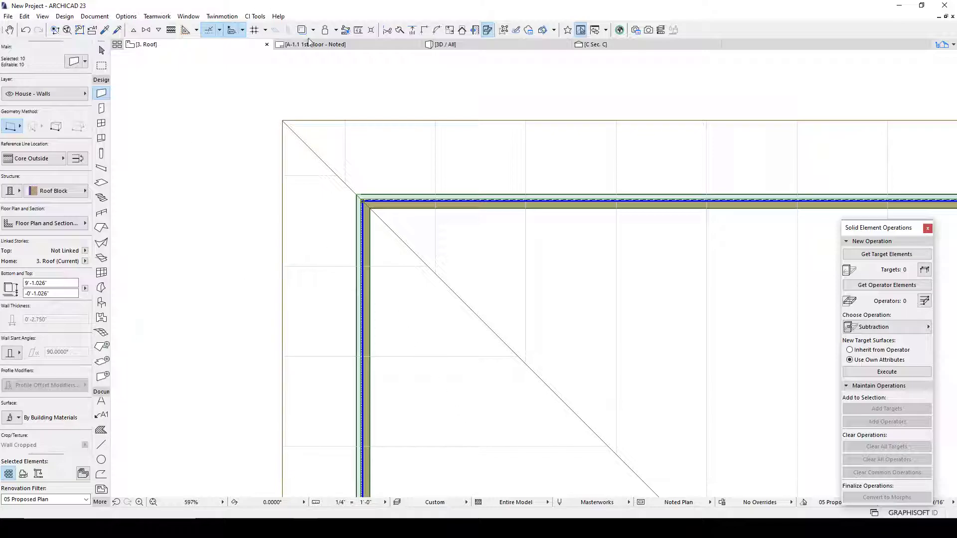
scroll(379, 209, up, 8)
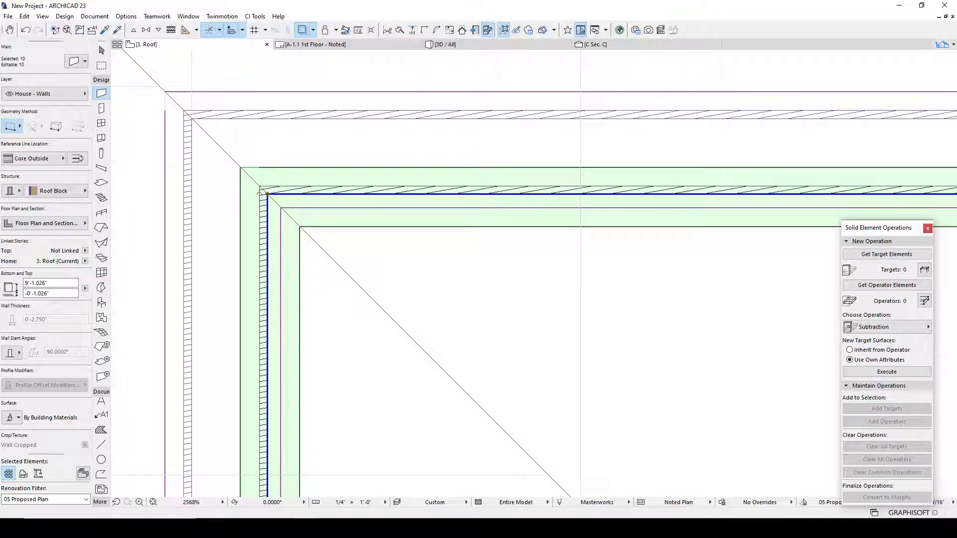
click(268, 193)
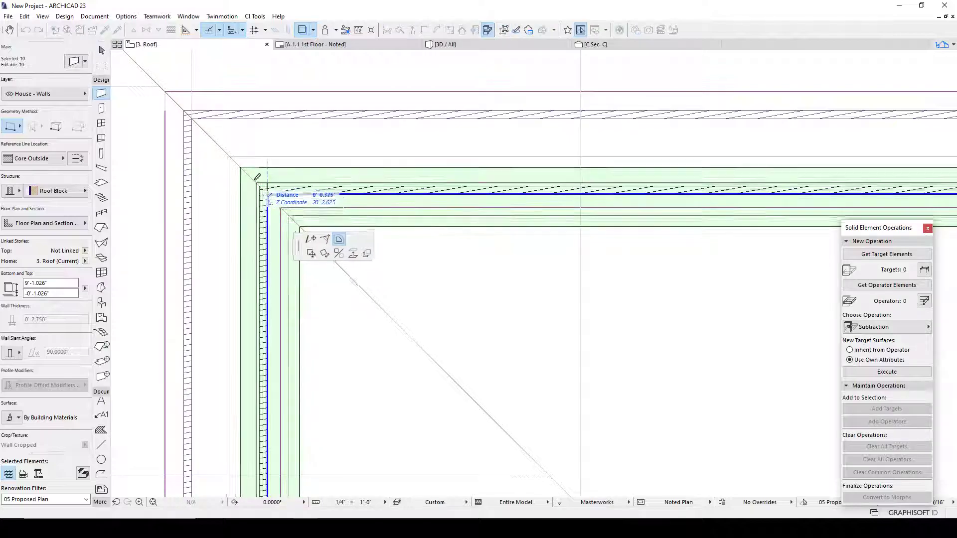
click(331, 233)
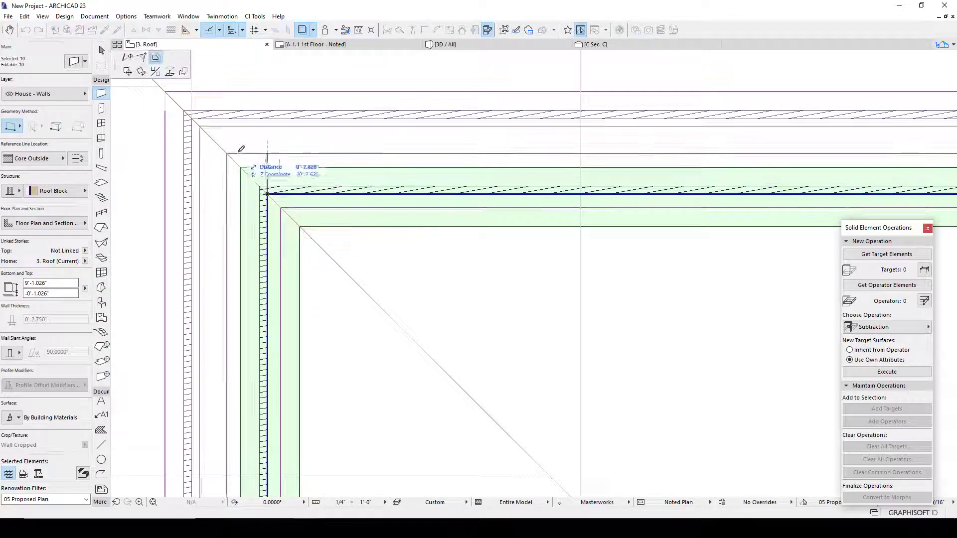
click(194, 116)
scroll(244, 122, down, 4)
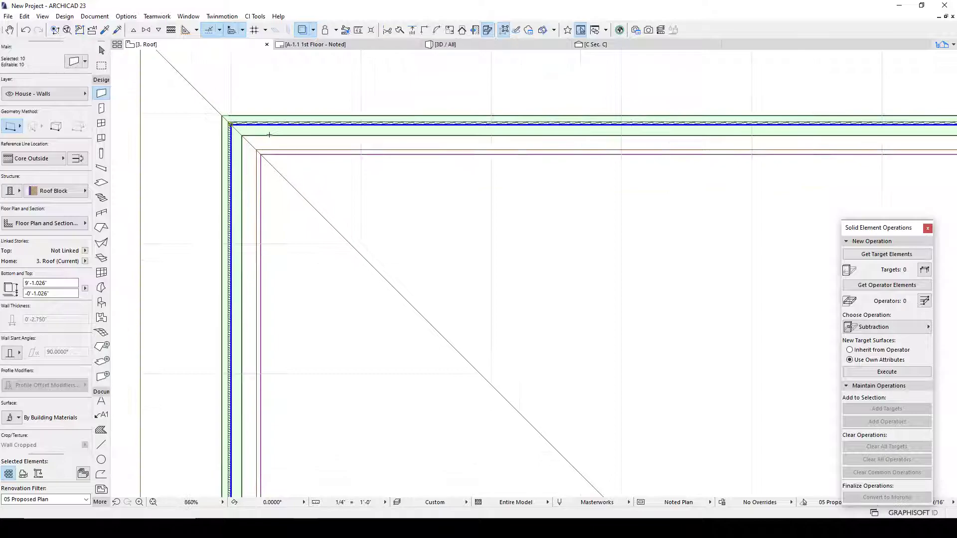
key(Escape)
Examine how the new Roof Block walls meet the rafter and roof in C Sec. C, and close the Solid Element Operations palette
mouse_move(600, 45)
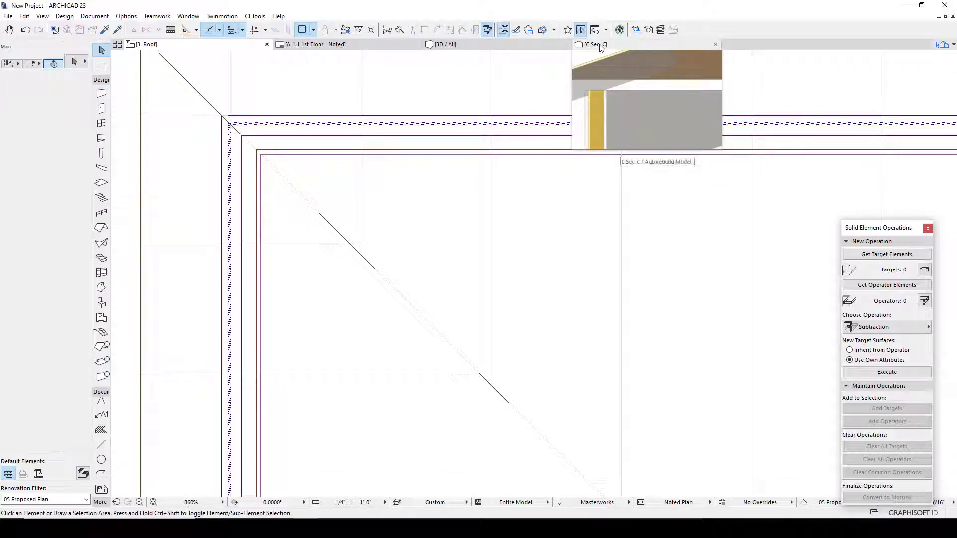
click(593, 44)
scroll(354, 202, down, 3)
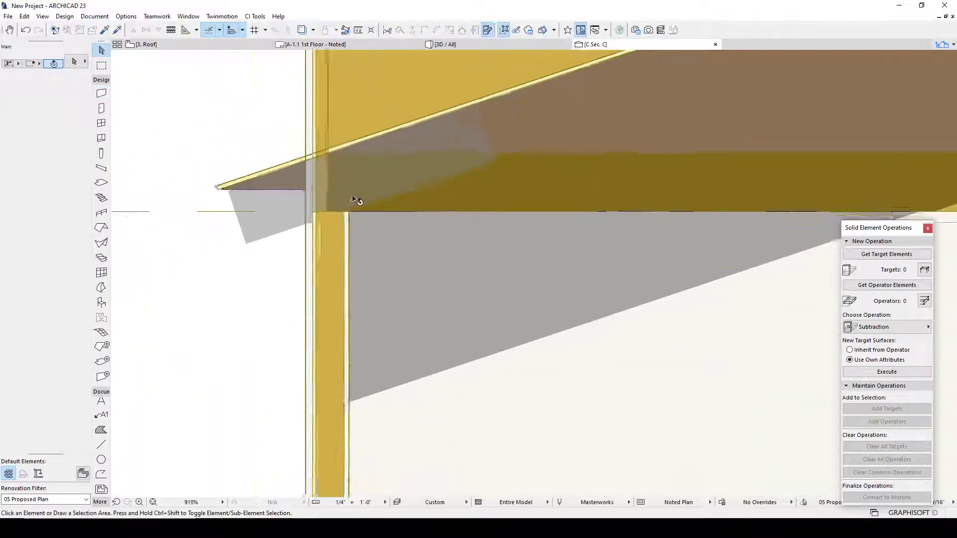
scroll(349, 242, down, 3)
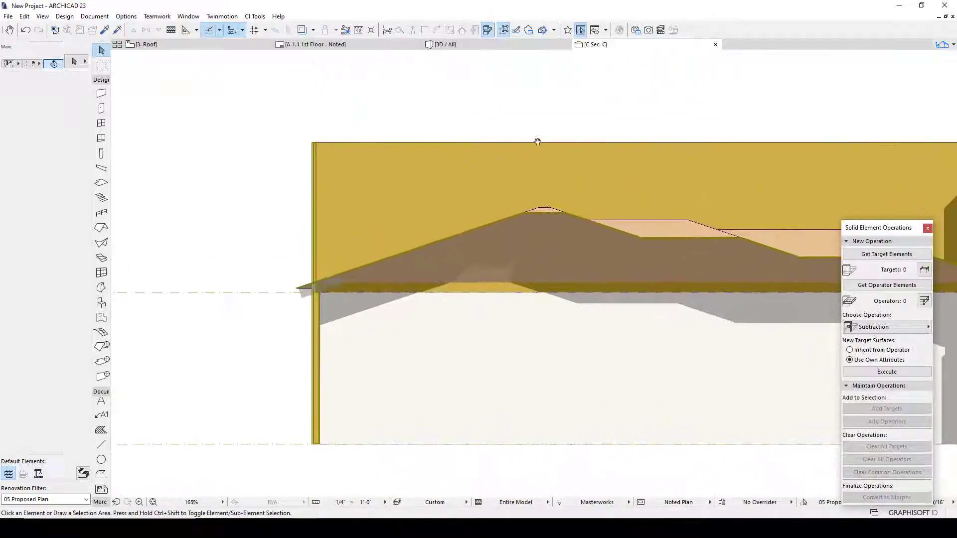
scroll(257, 301, up, 5)
scroll(380, 323, up, 10)
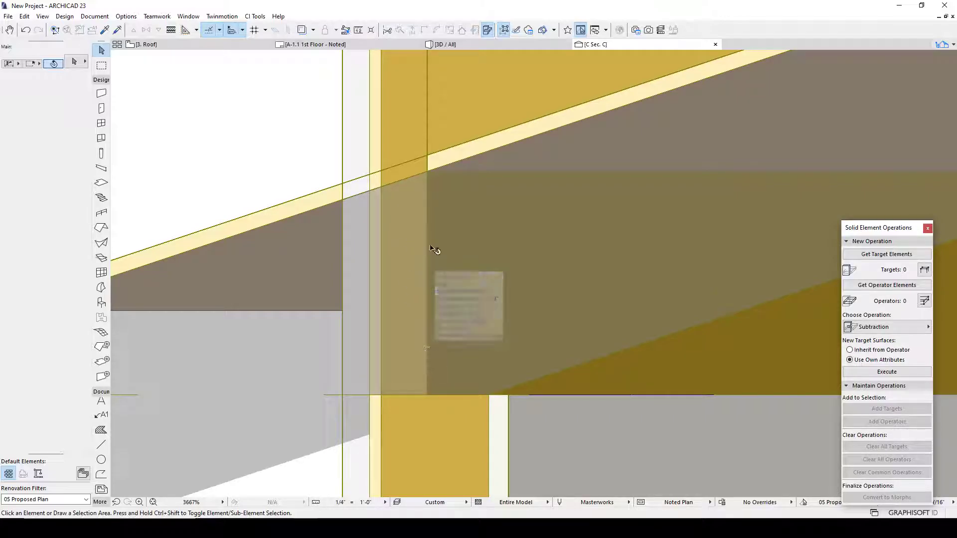
scroll(428, 337, down, 4)
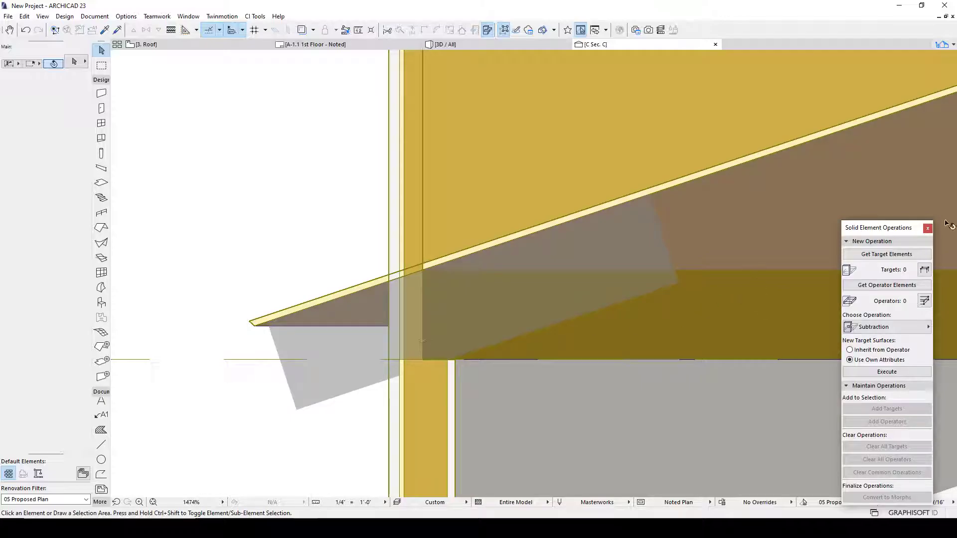
click(927, 229)
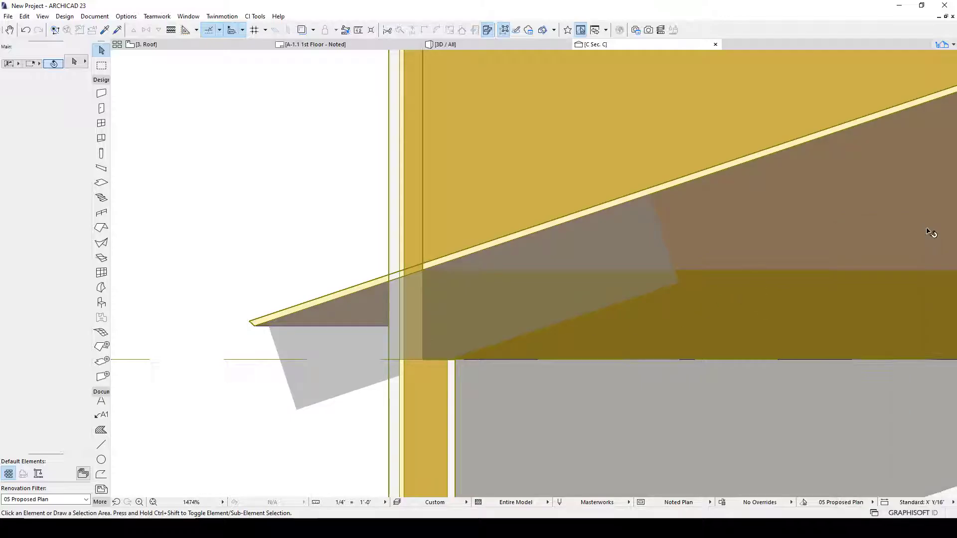
scroll(598, 292, down, 5)
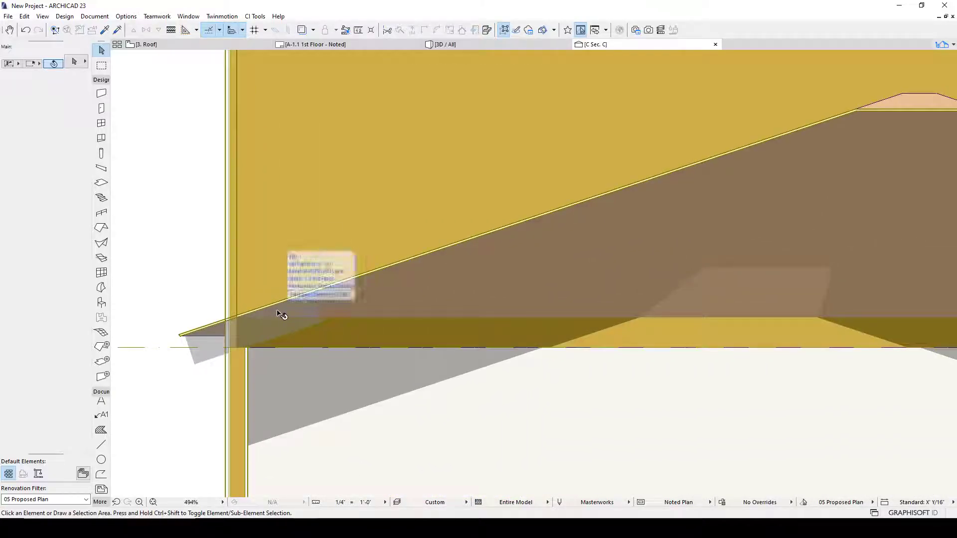
scroll(279, 322, down, 7)
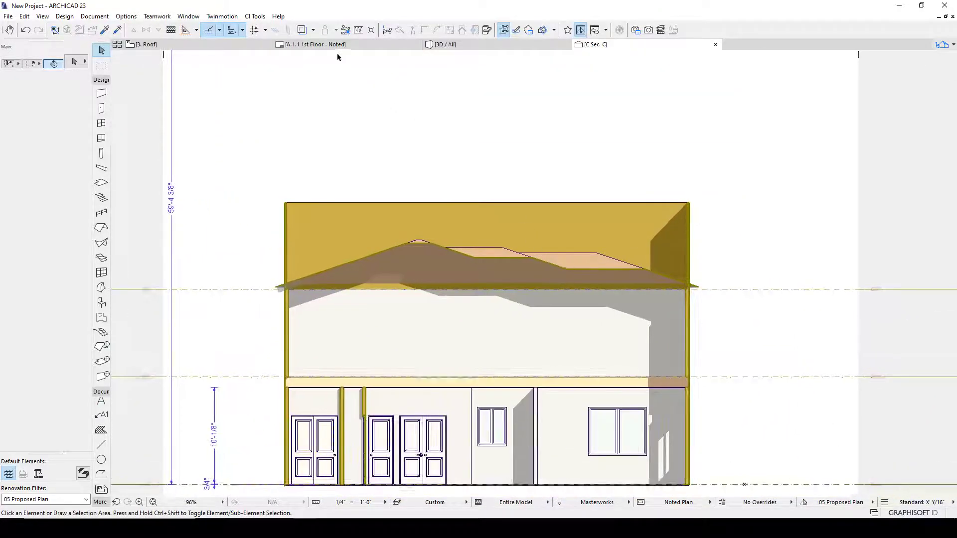
Filter the 3D view to show only the elements of the 3. Roof story
click(449, 47)
shift+middle_drag(489, 177, 573, 229)
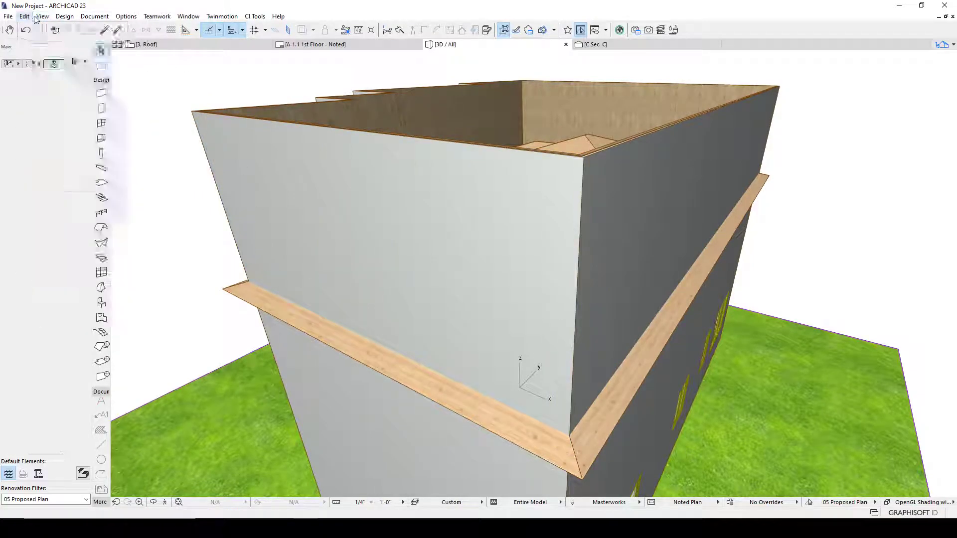
mouse_move(78, 238)
click(178, 261)
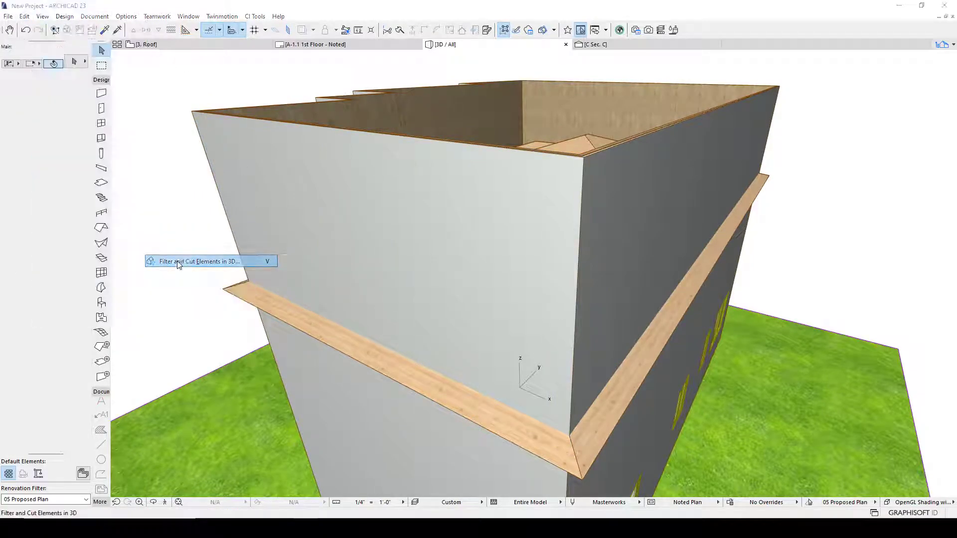
click(501, 107)
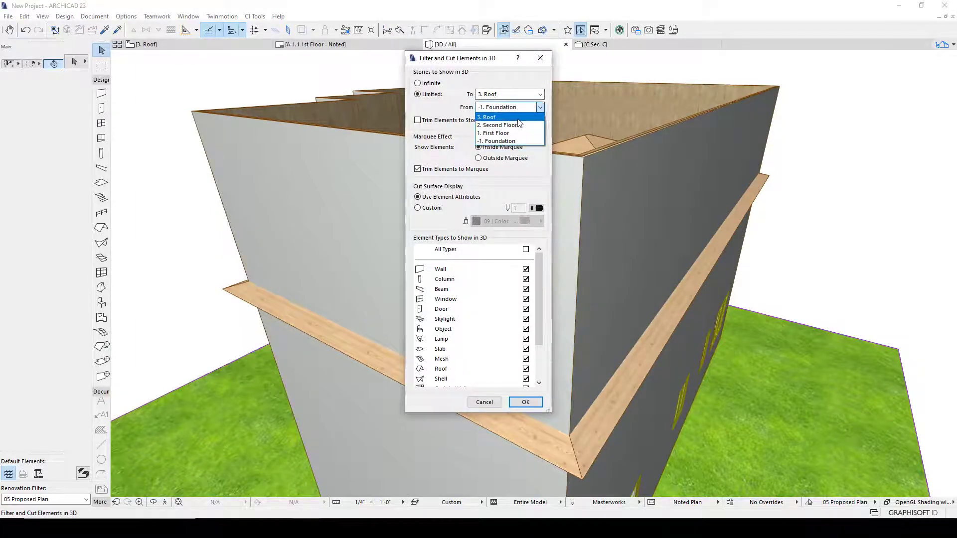
click(486, 117)
click(530, 403)
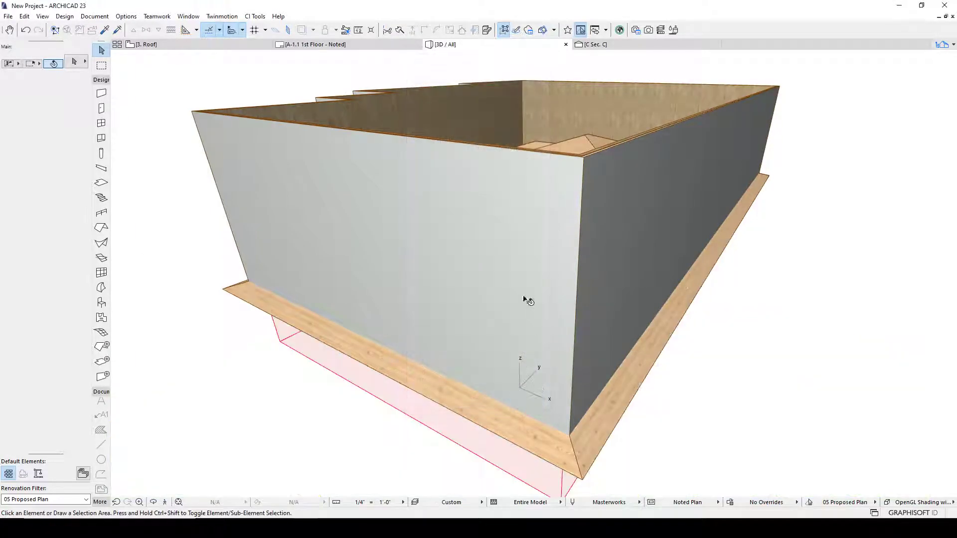
Inspect the roof's trimming body from below around the eaves and corners, and check the Trimming Bodies display option
shift+middle_drag(473, 231, 413, 196)
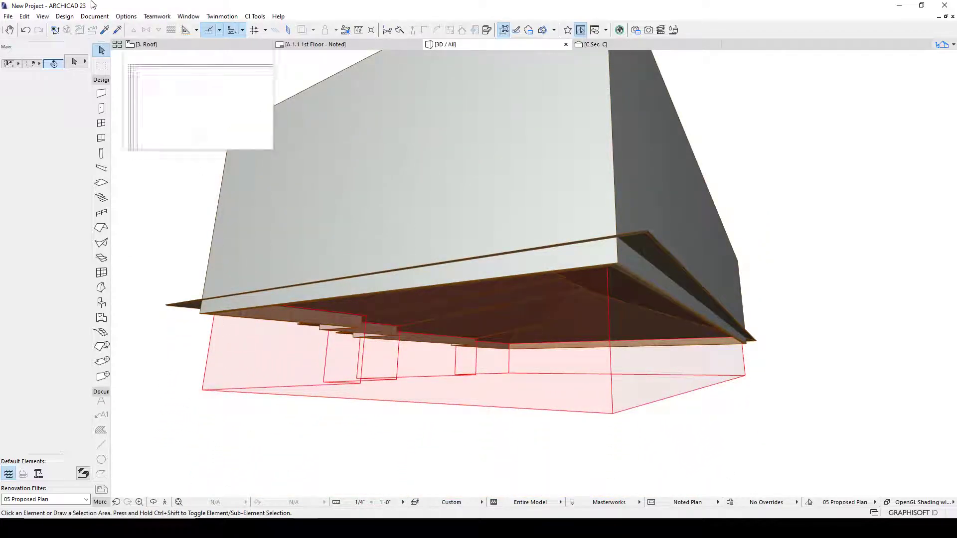
click(42, 16)
mouse_move(83, 31)
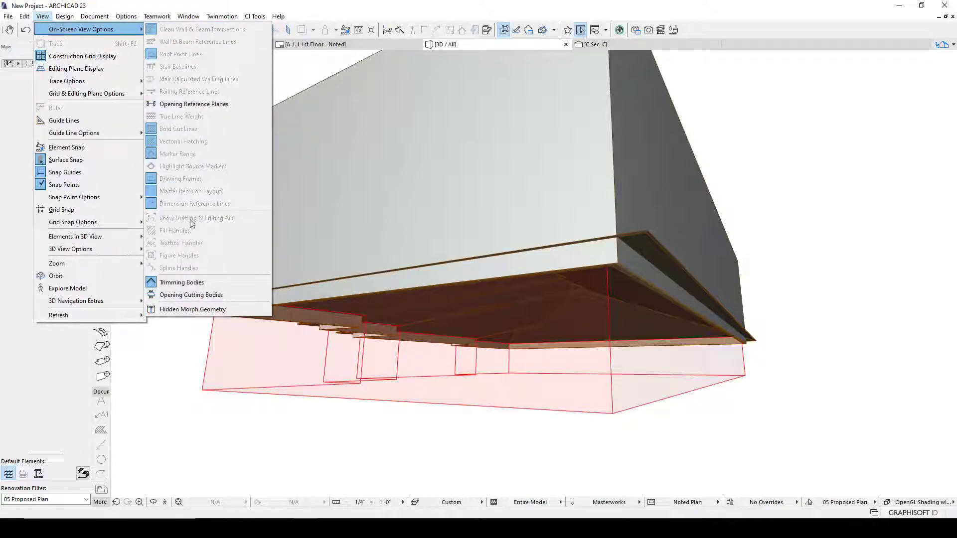
click(182, 283)
scroll(358, 303, up, 5)
shift+middle_drag(357, 303, 695, 219)
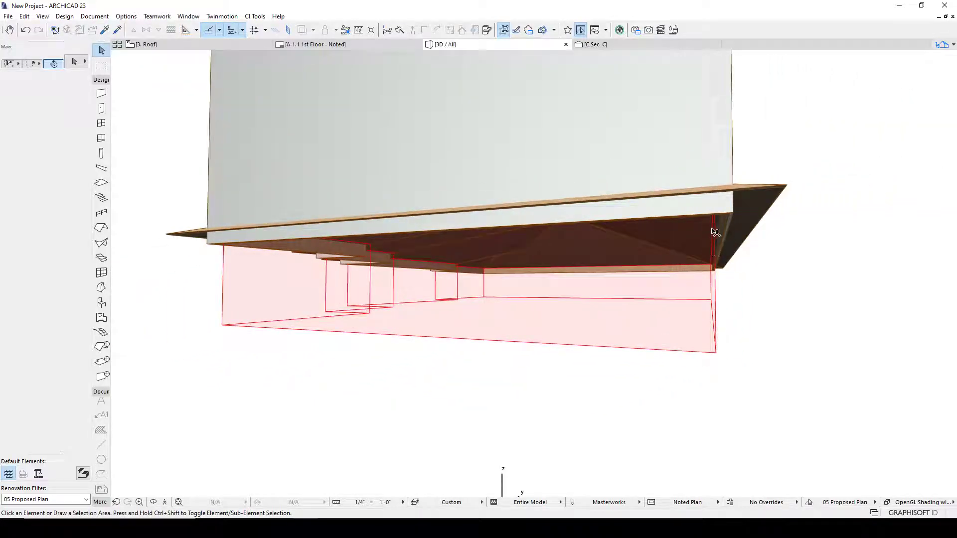
shift+middle_drag(729, 209, 689, 266)
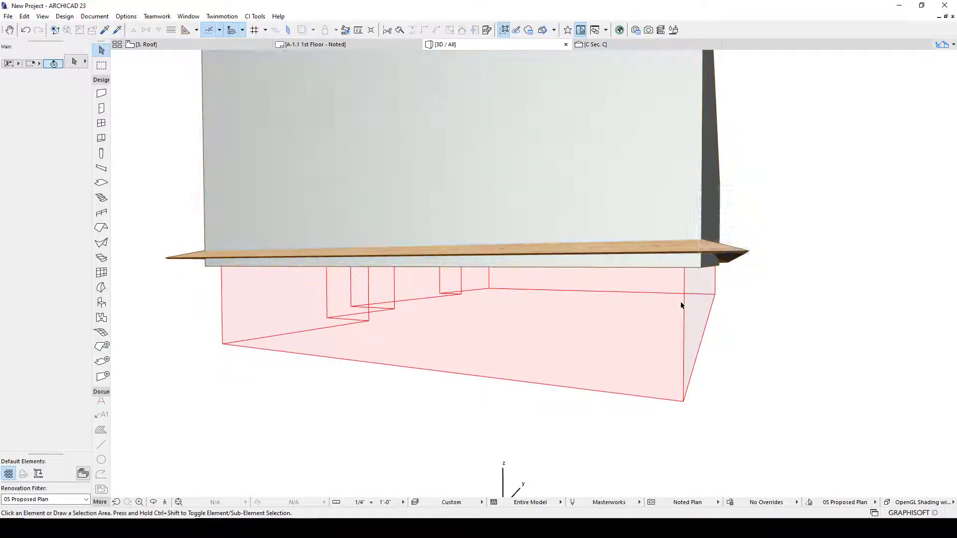
Set the hip roof's trimming body to extend down from the roof's outer edges instead of its pivot lines
click(728, 254)
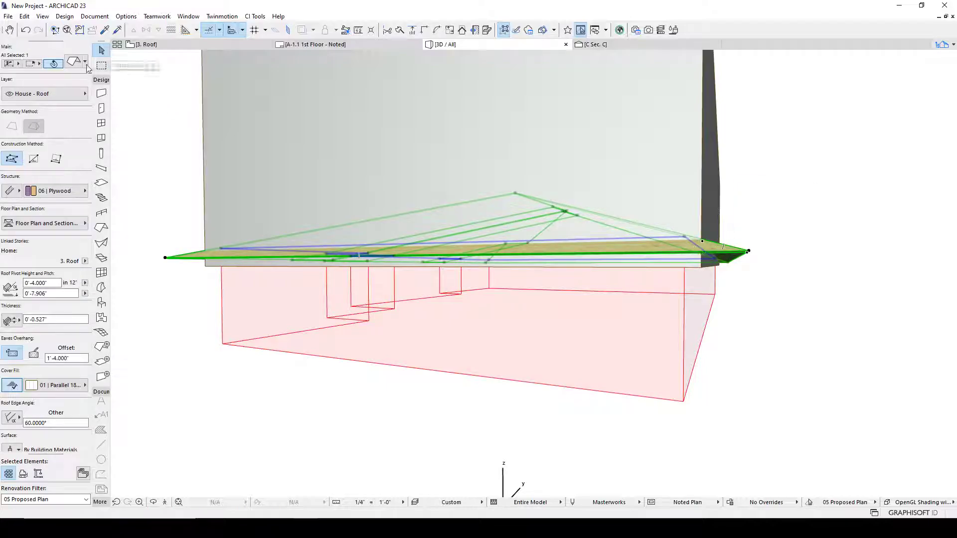
key(ctrl+t)
click(640, 314)
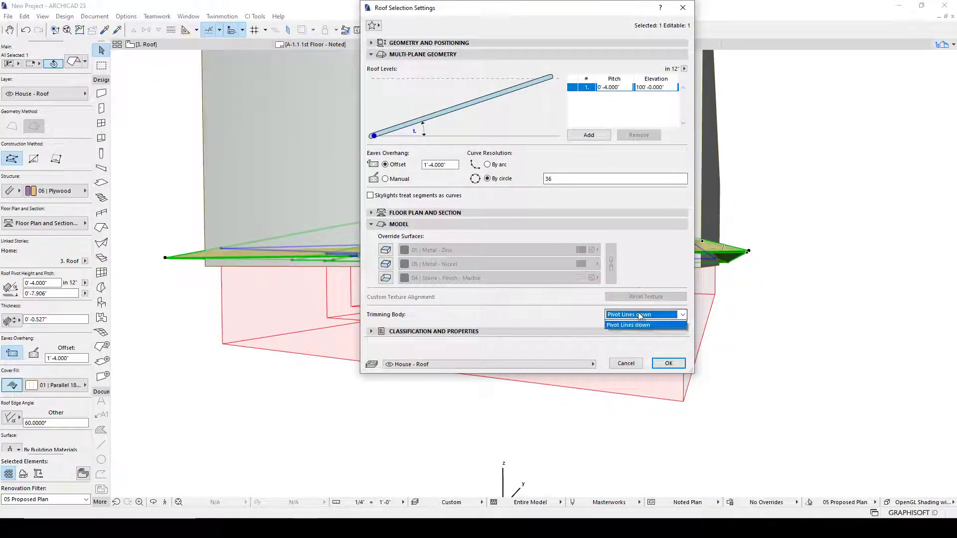
click(672, 331)
click(671, 366)
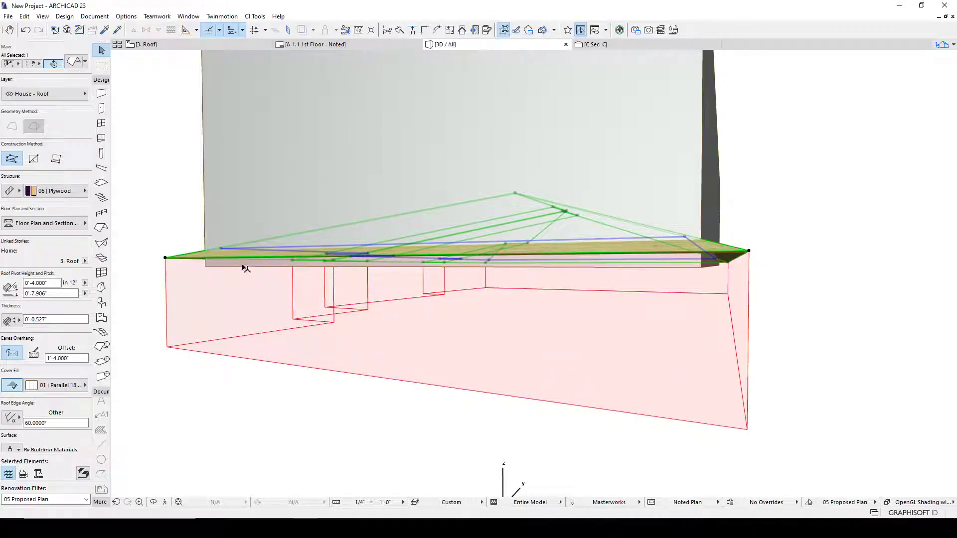
key(Escape)
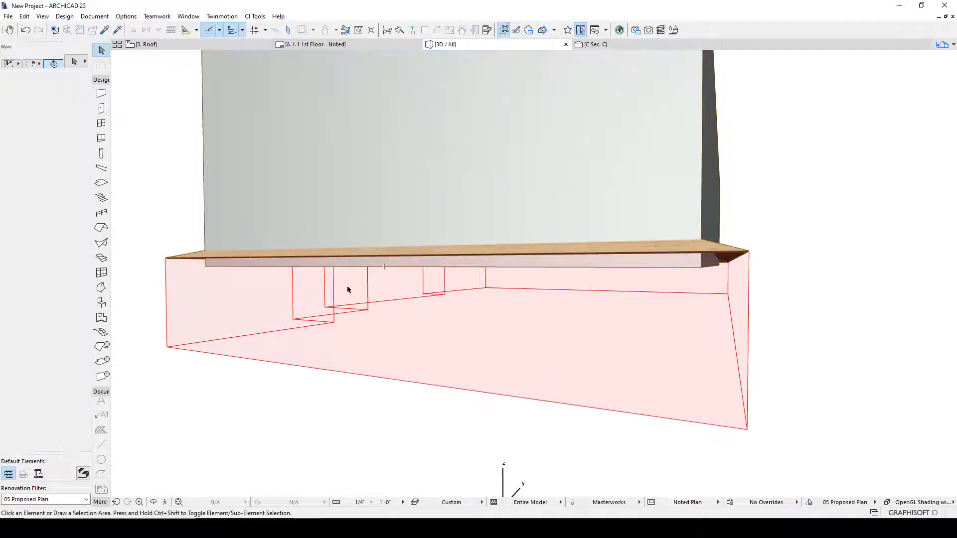
Trim all the Roof Block walls to the plywood hip roof, keeping the wall portions below the roof
shift+middle_drag(544, 230, 486, 270)
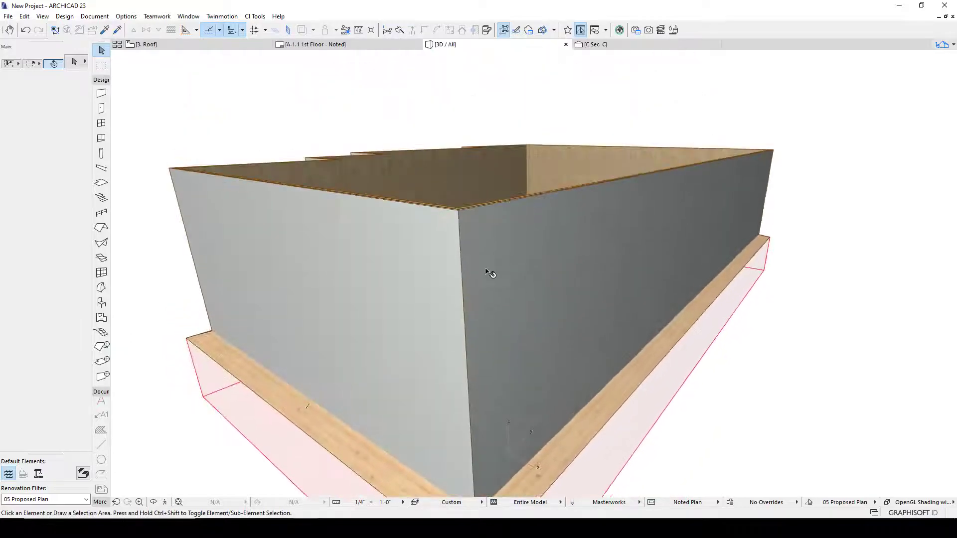
alt+click(485, 269)
key(ctrl+a)
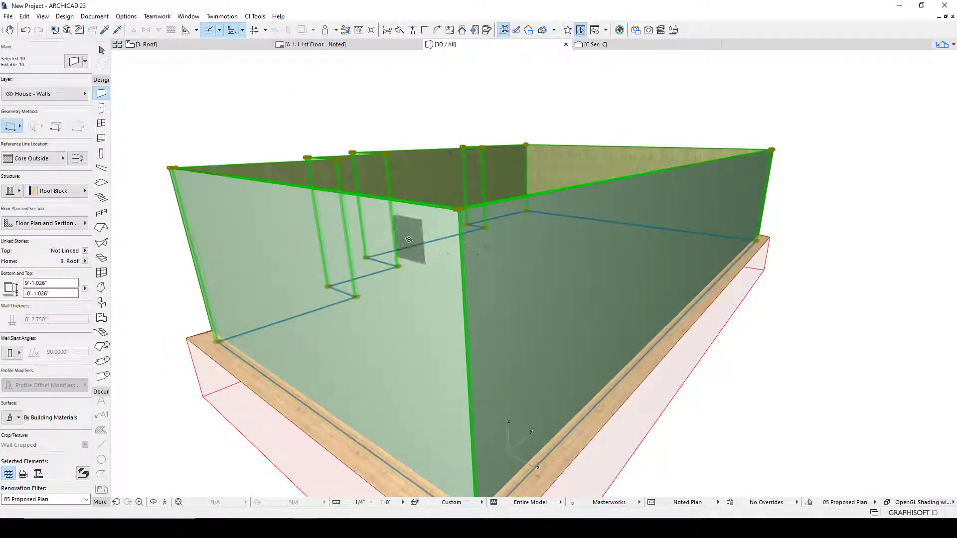
right_click(217, 126)
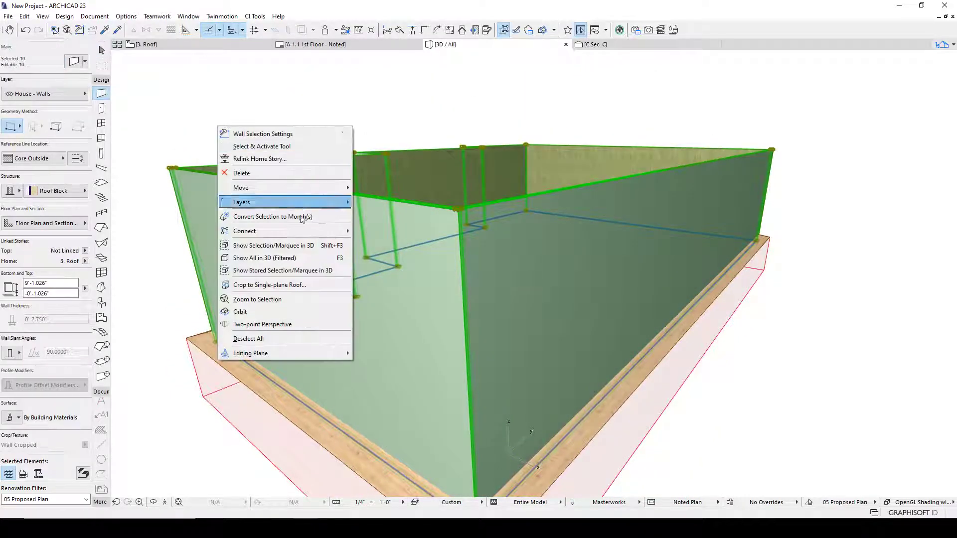
mouse_move(298, 233)
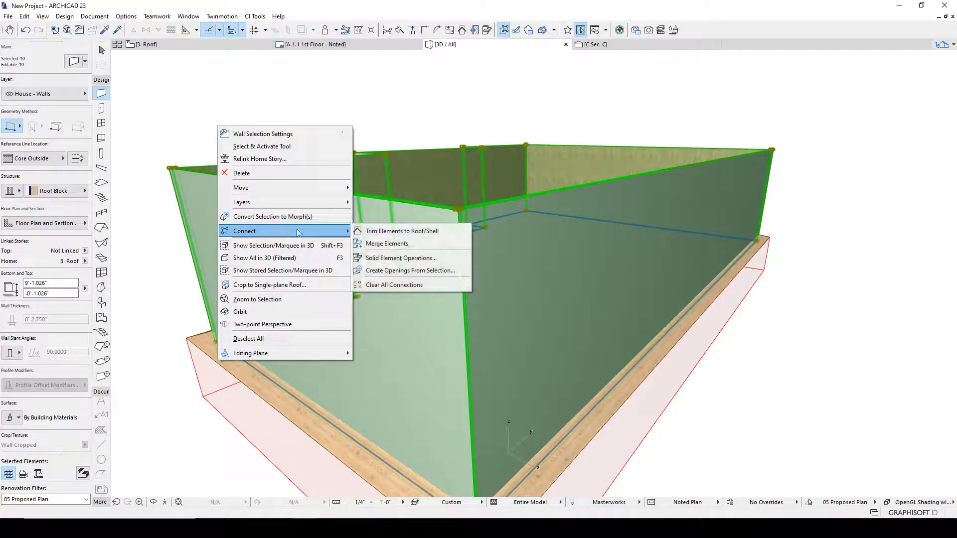
click(394, 231)
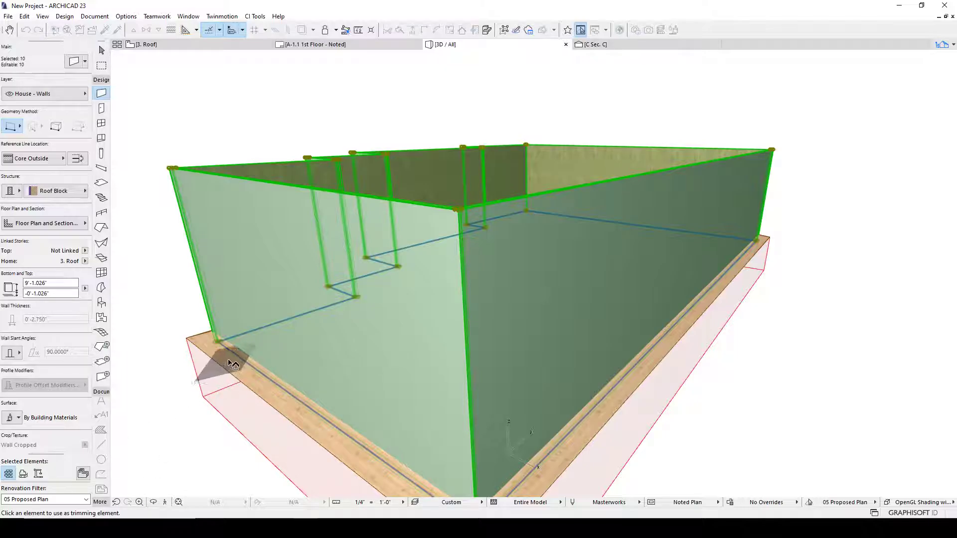
click(243, 381)
scroll(402, 240, up, 5)
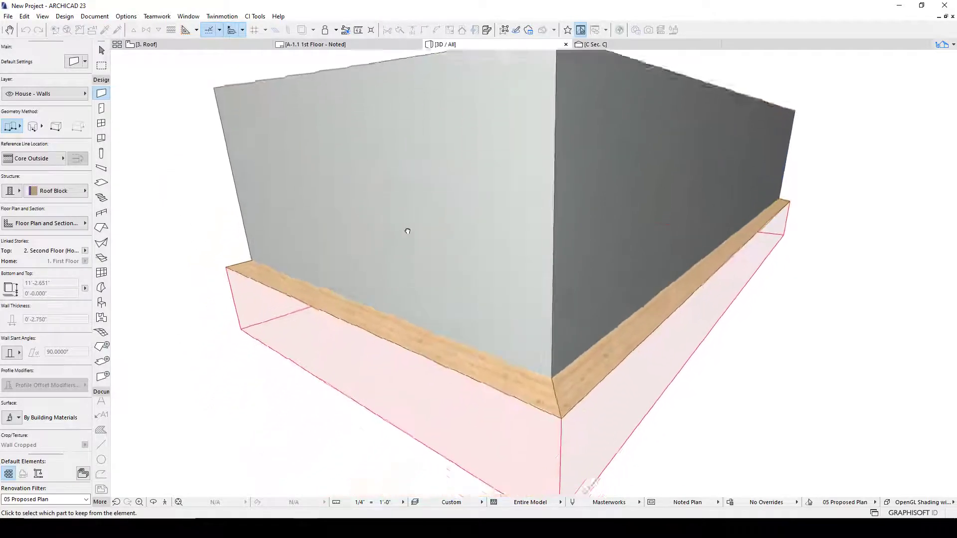
shift+middle_drag(411, 214, 494, 172)
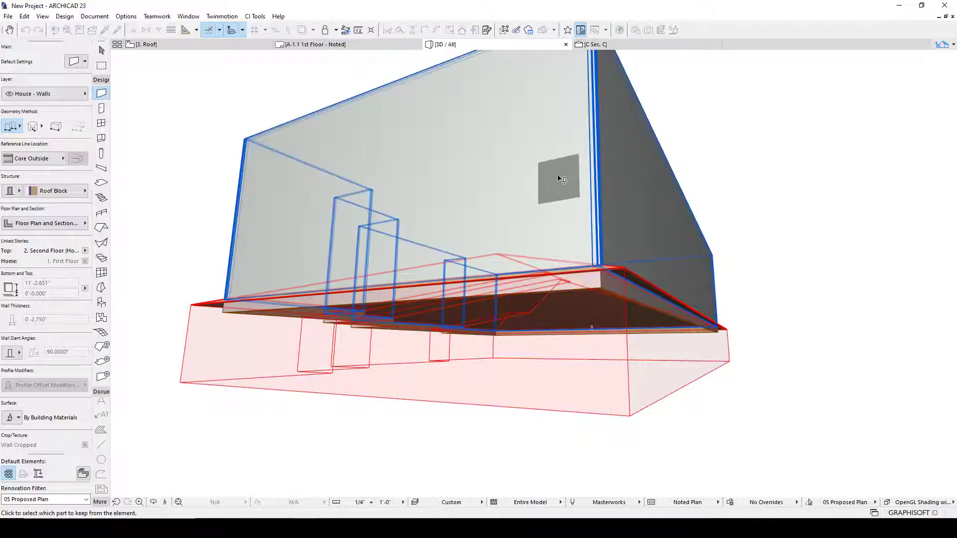
click(571, 318)
key(Escape)
shift+middle_drag(577, 230, 581, 363)
middle_drag(468, 191, 466, 250)
scroll(276, 150, up, 3)
key(Escape)
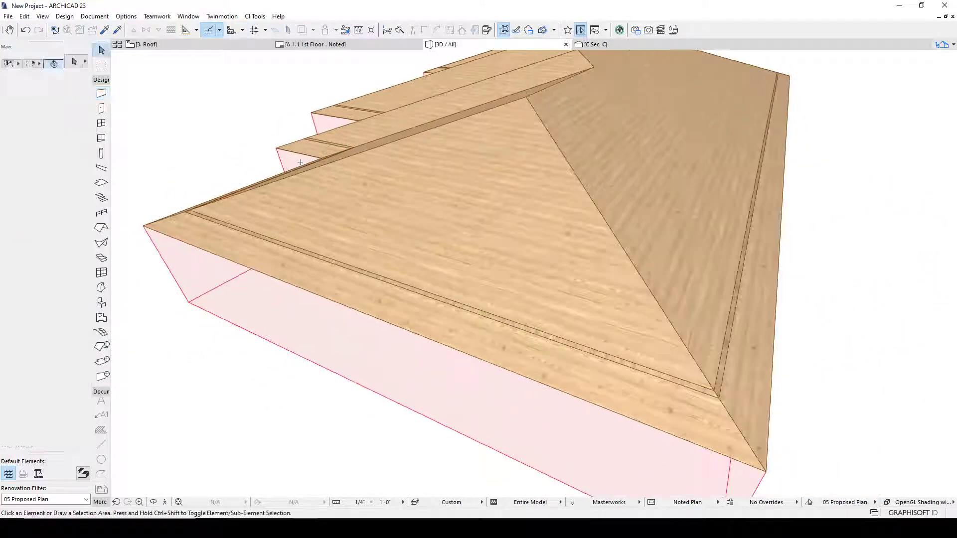
Examine in C Sec. C how the trimmed Roof Block wall's skins intersect the roof plywood at the eave
click(591, 44)
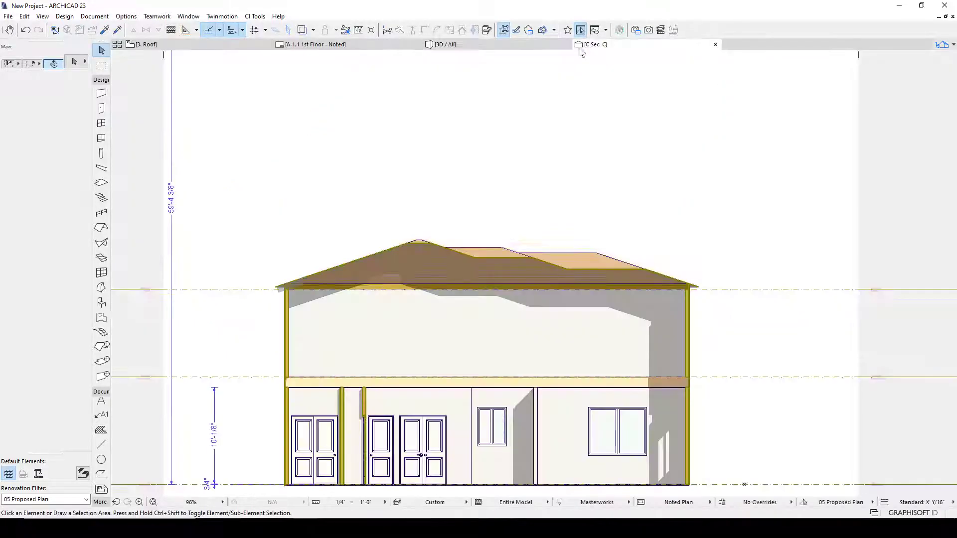
scroll(267, 327, up, 2)
scroll(313, 180, up, 10)
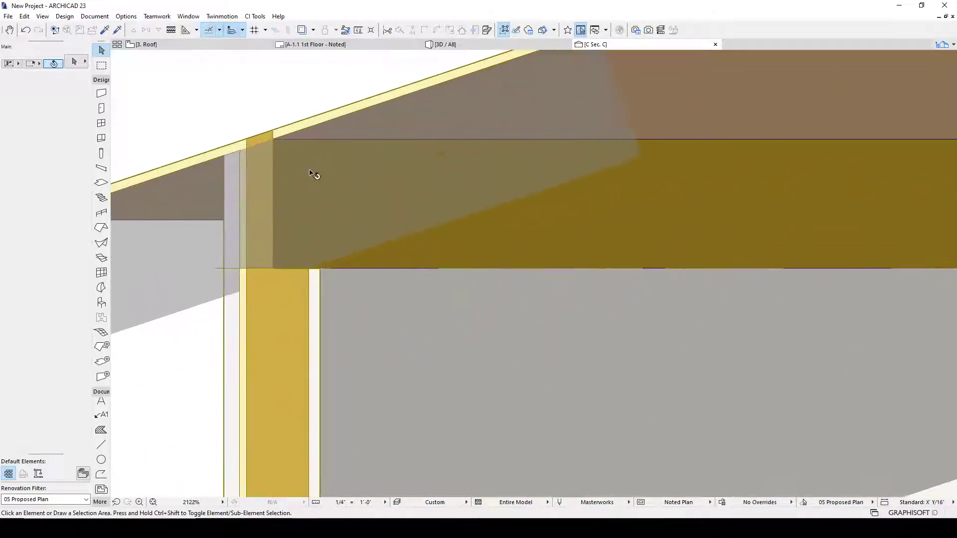
scroll(317, 210, down, 5)
scroll(286, 184, down, 9)
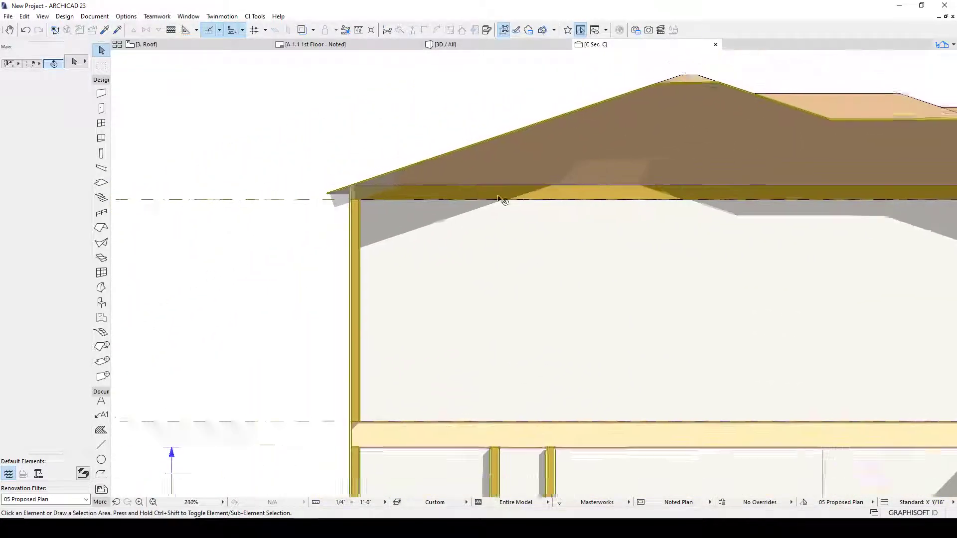
scroll(316, 241, up, 4)
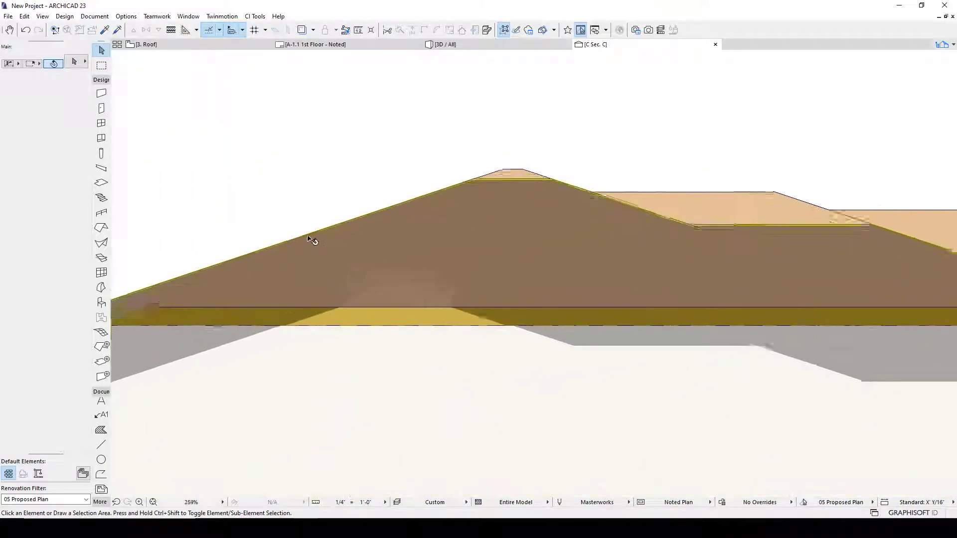
scroll(658, 194, up, 4)
scroll(349, 292, up, 3)
scroll(315, 288, up, 2)
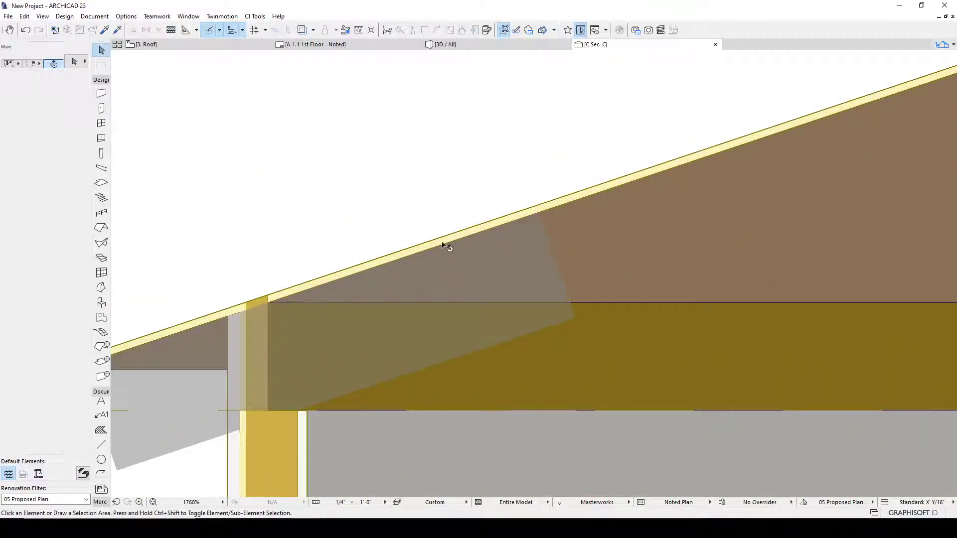
middle_drag(385, 266, 530, 205)
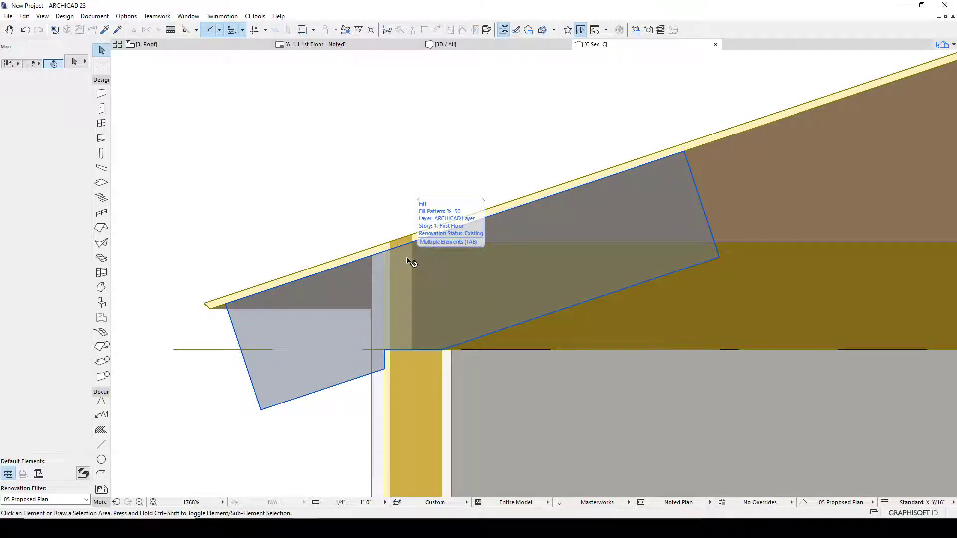
scroll(388, 252, up, 3)
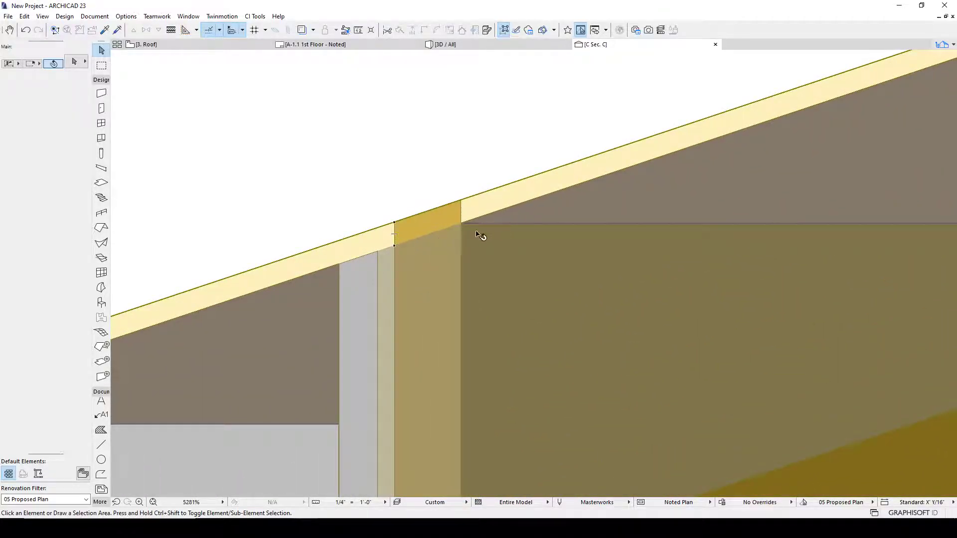
scroll(483, 231, down, 3)
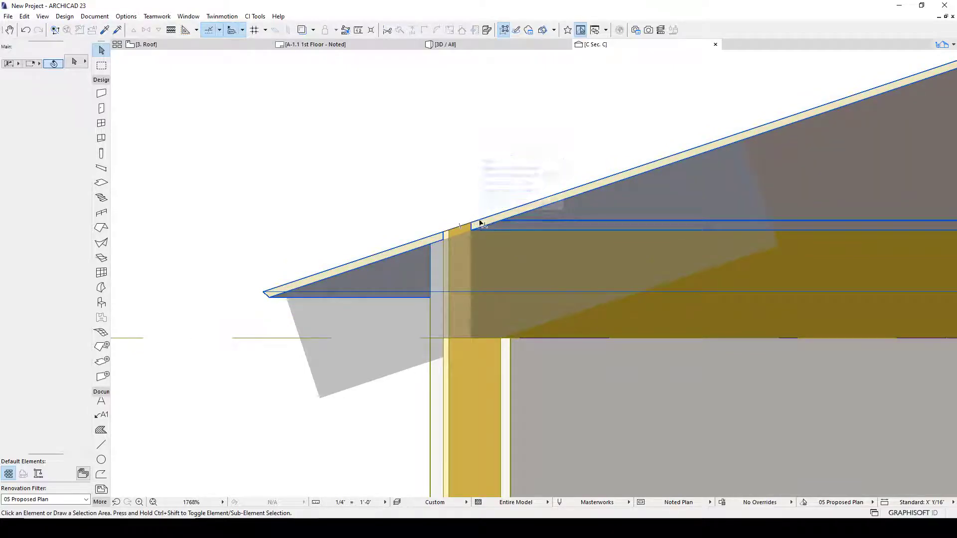
scroll(446, 235, up, 3)
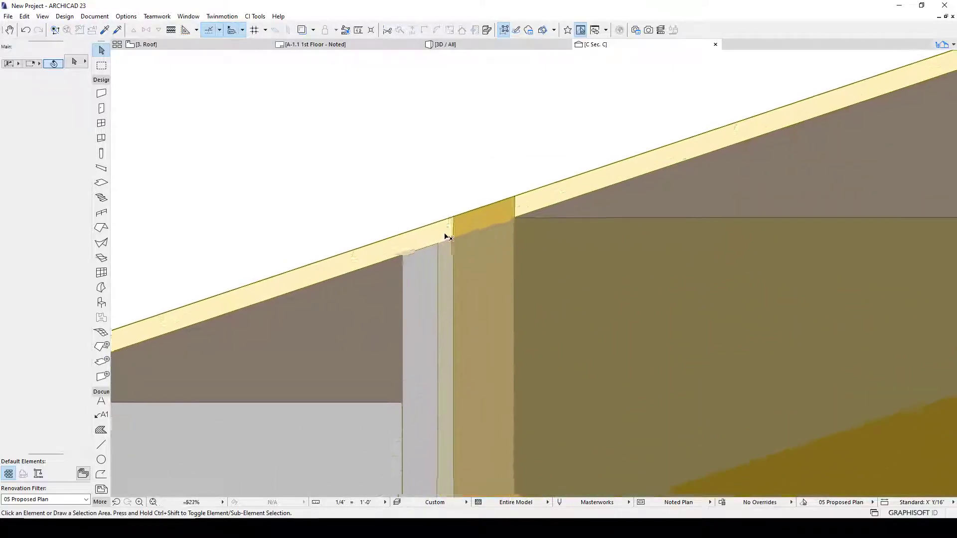
click(424, 229)
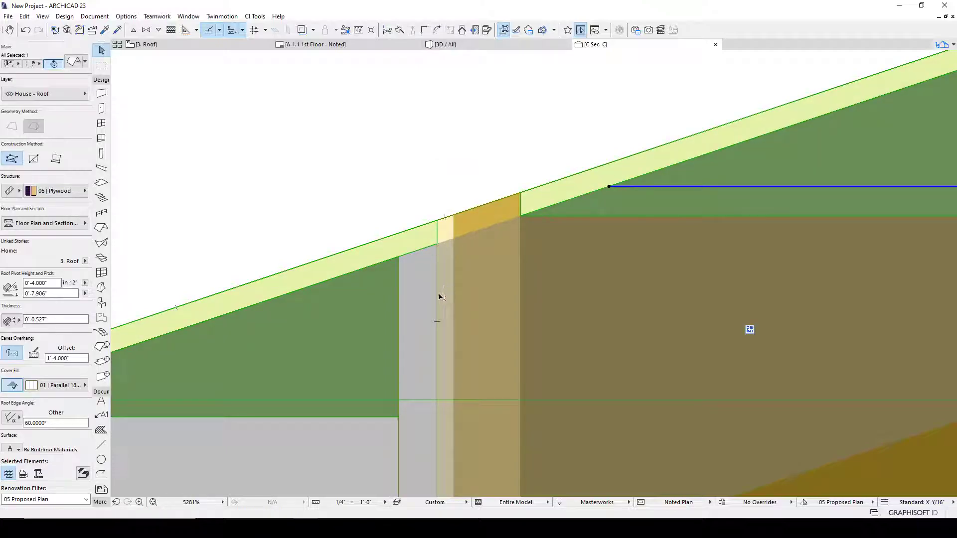
key(Escape)
mouse_move(437, 292)
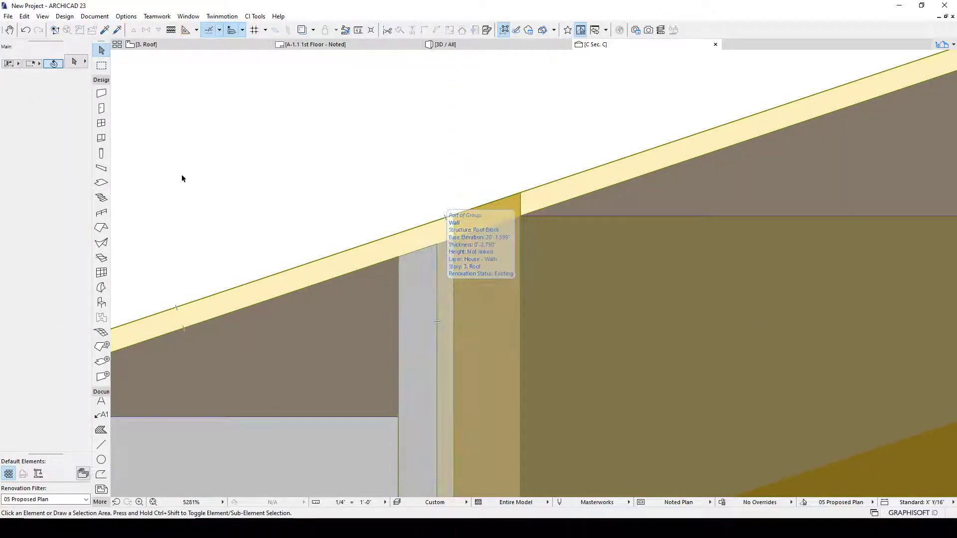
Create a building material named 06 | Plywood - Roof as a duplicate of 06 | Plywood
key(ctrl+shift+b)
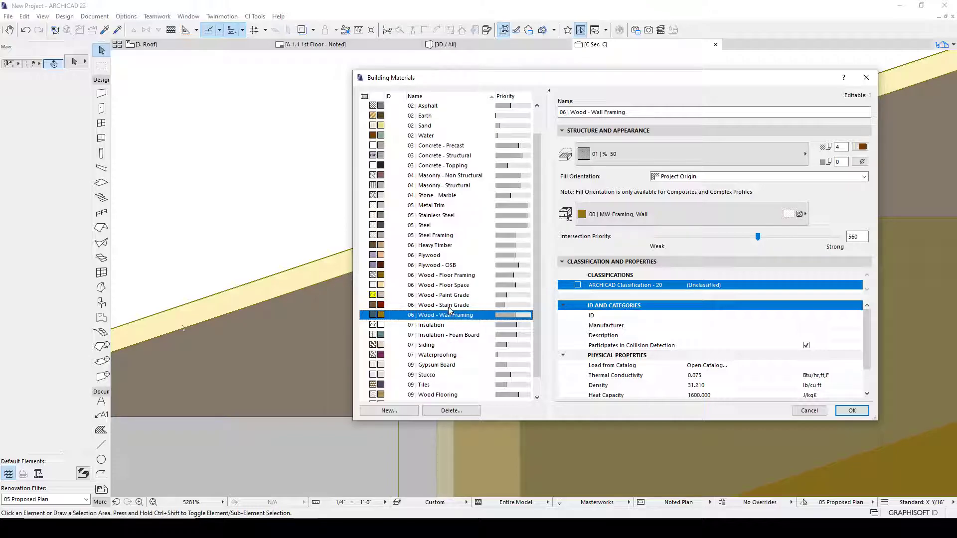
click(443, 257)
click(394, 410)
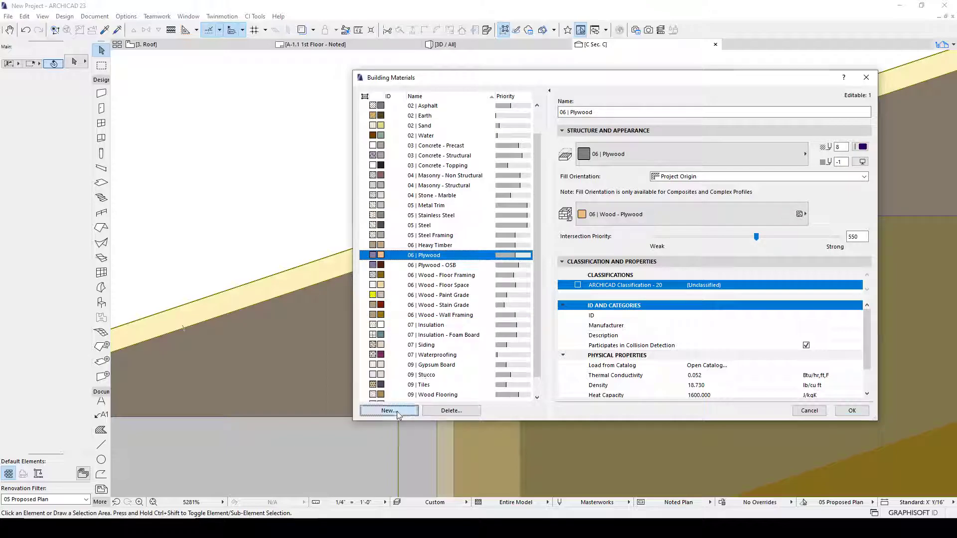
click(453, 178)
double_click(445, 178)
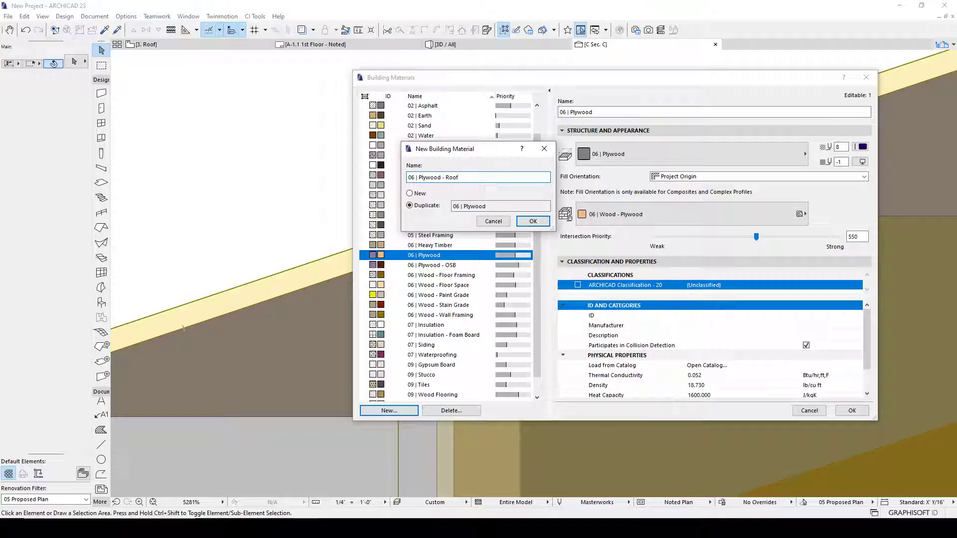
click(533, 220)
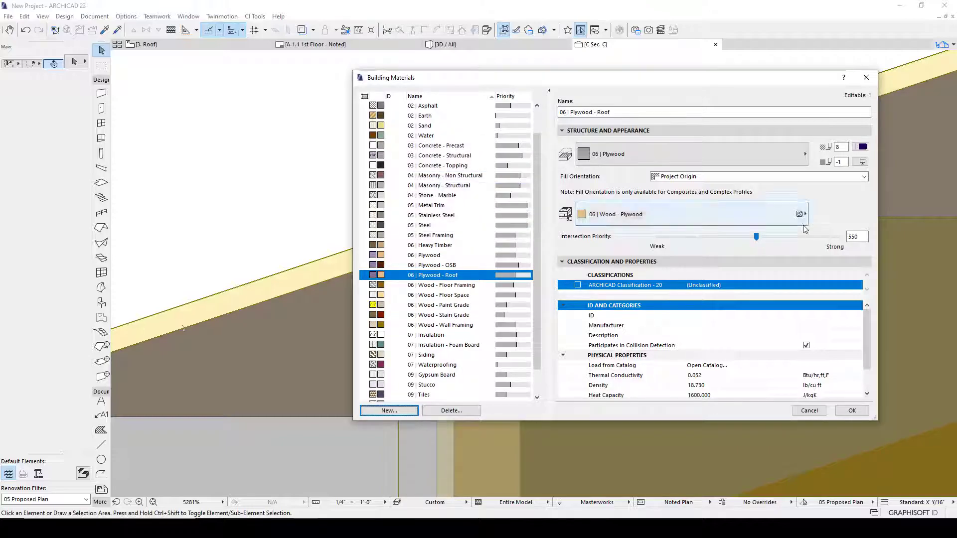
Raise the intersection priority of 06 | Plywood - Roof to 707 and apply the building material changes
drag(756, 237, 720, 237)
click(788, 237)
click(788, 238)
drag(794, 240, 786, 243)
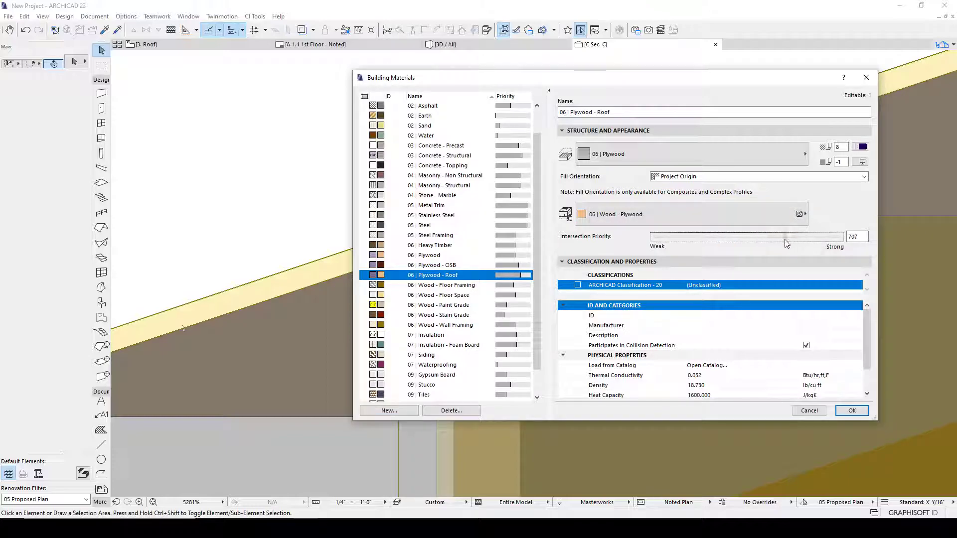
click(852, 411)
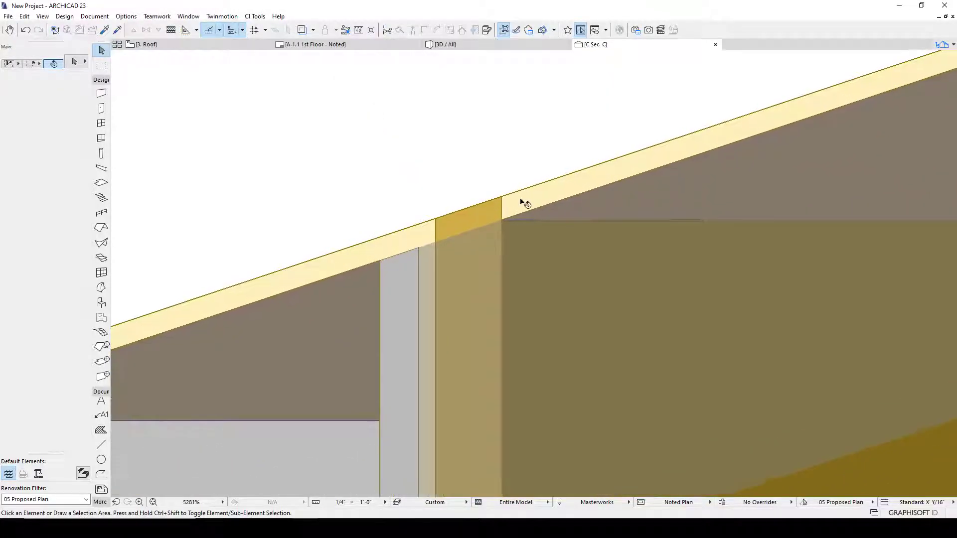
Set the base offset of all Roof Block walls on the 3. Roof story to 0
click(500, 203)
scroll(498, 229, down, 3)
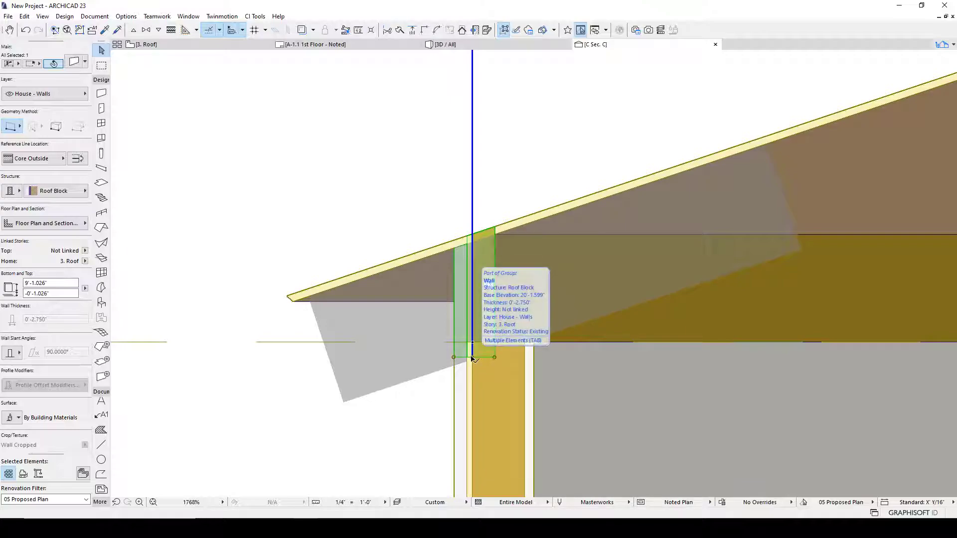
click(378, 218)
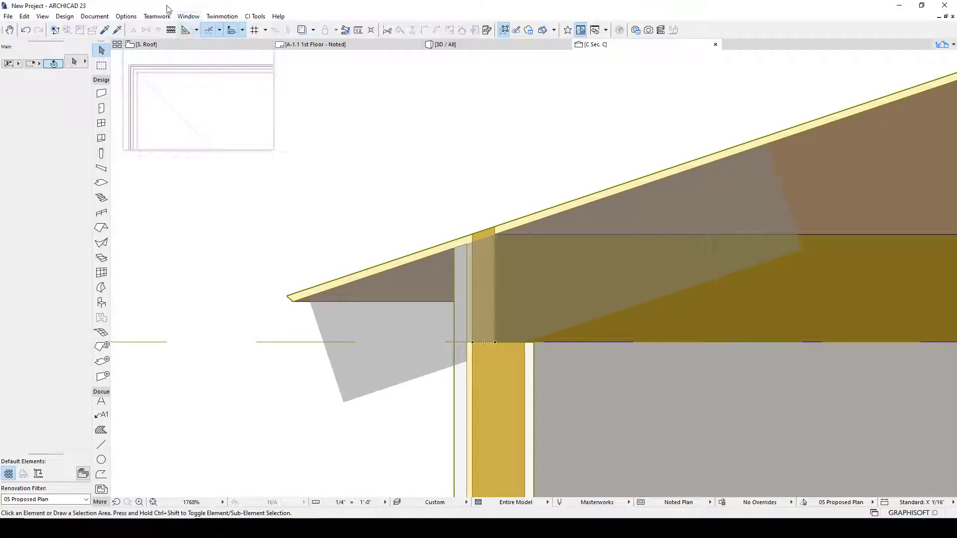
click(145, 44)
scroll(421, 182, down, 5)
click(101, 93)
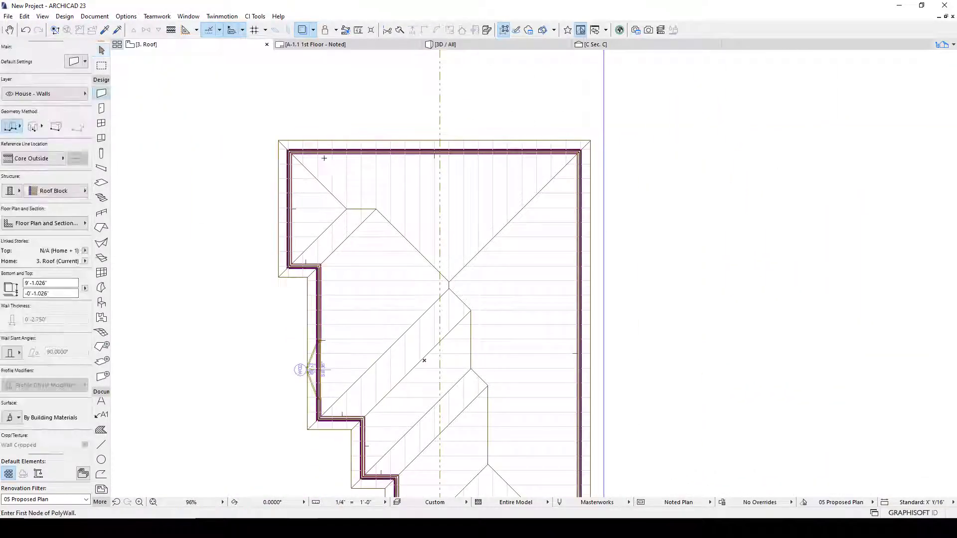
key(ctrl+a)
click(44, 294)
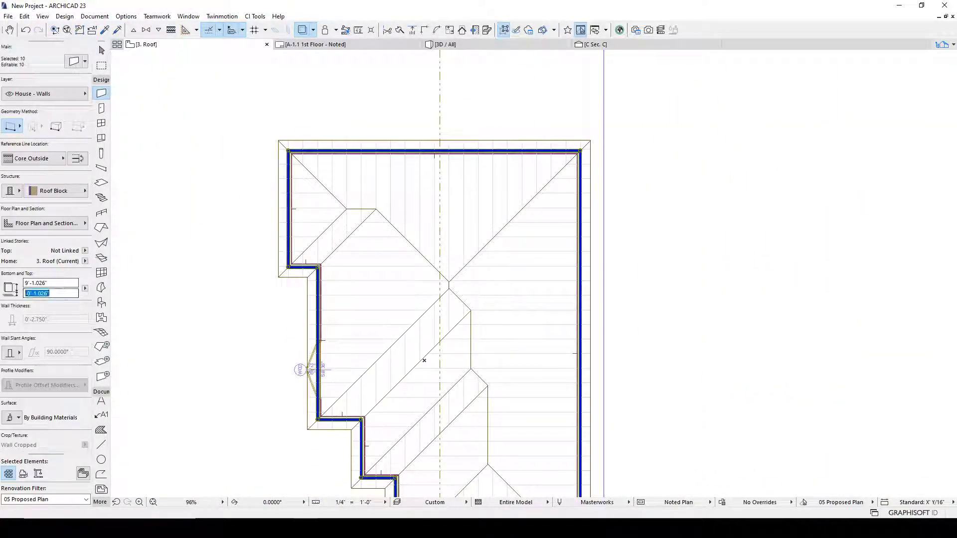
text(0)
key(Return)
key(Escape)
Check the Roof Block wall in C Sec. C and review its composite skins, leaving the composite unedited
click(595, 45)
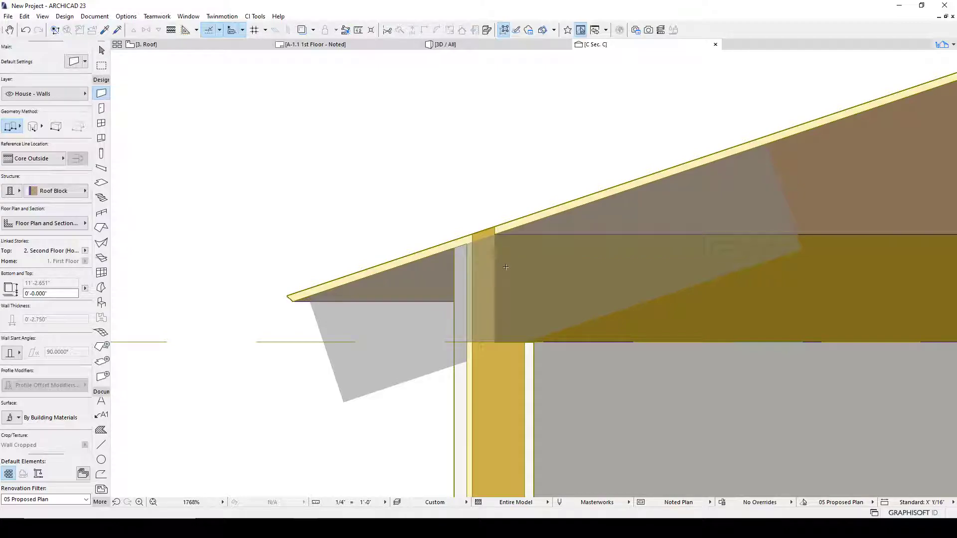
click(489, 269)
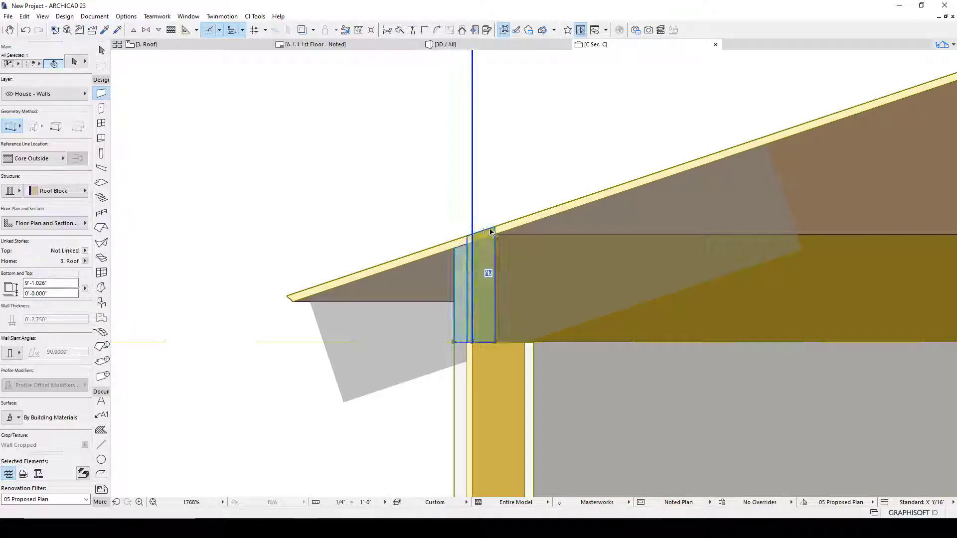
right_click(491, 257)
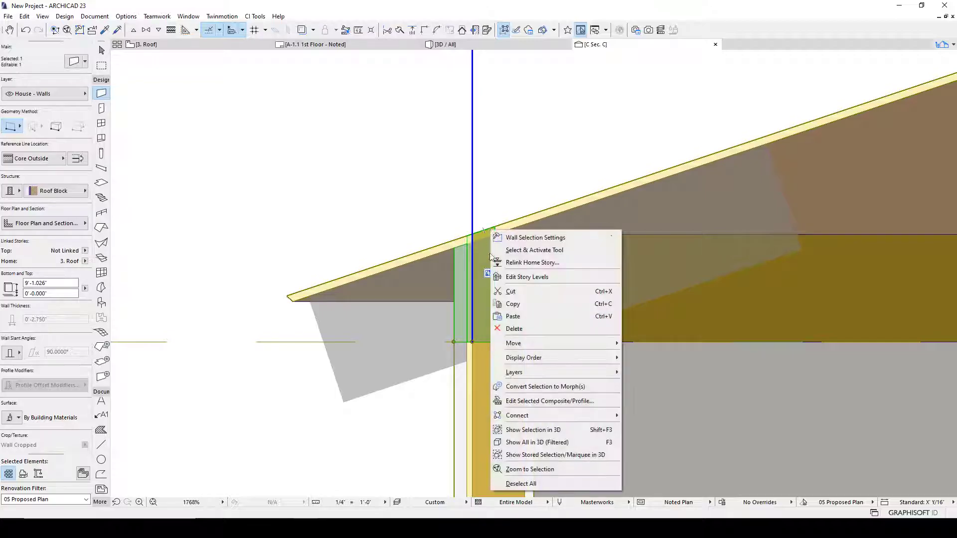
click(532, 402)
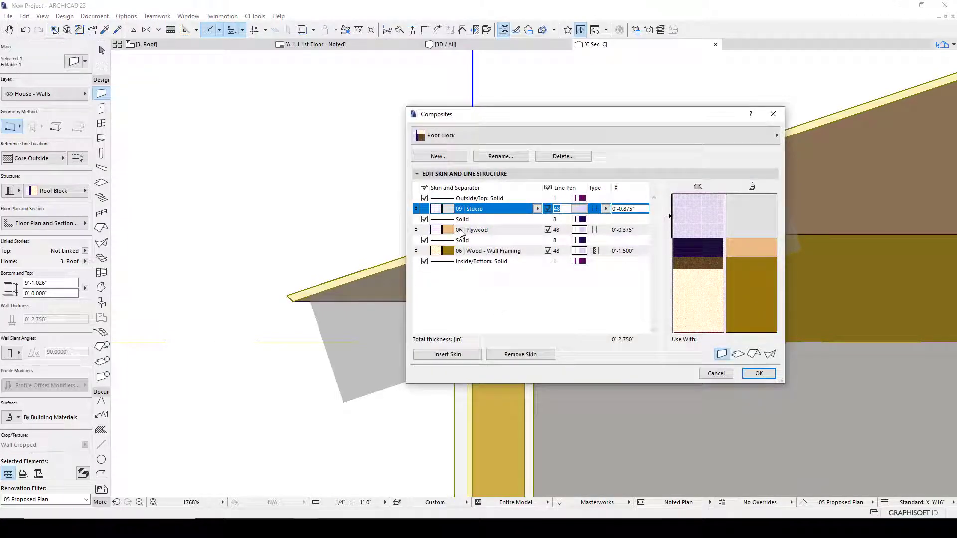
click(510, 252)
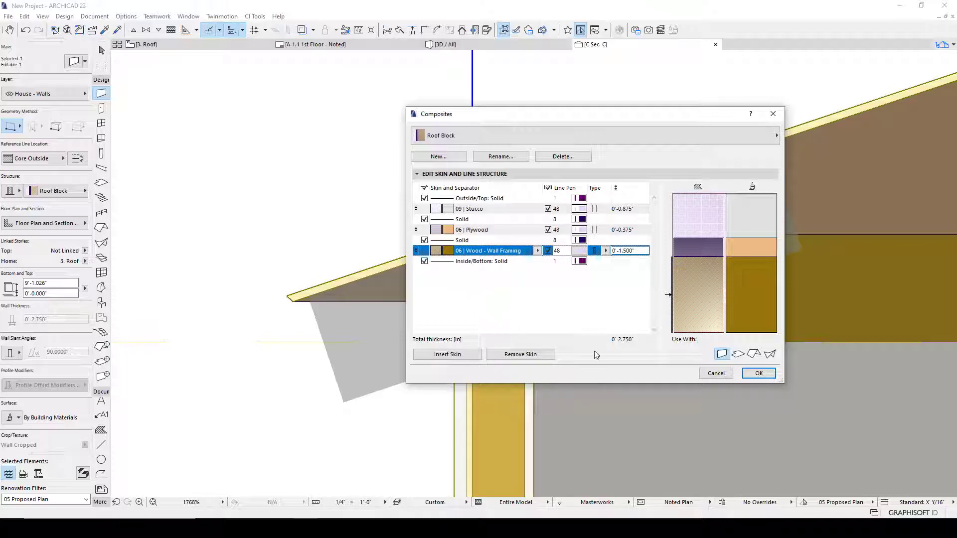
click(731, 374)
click(335, 185)
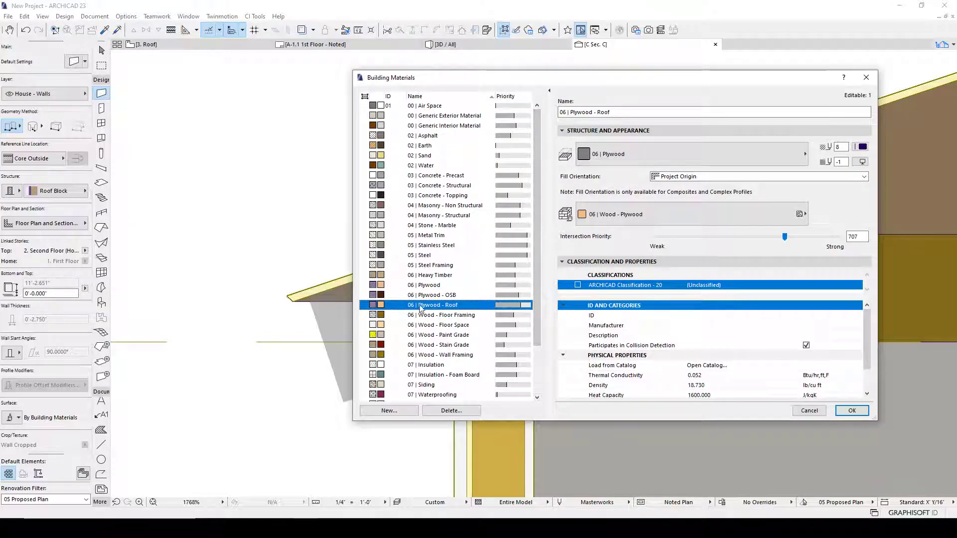
Compare the intersection priorities of 06 | Wood - Wall Framing and 06 | Plywood - Roof, leaving both building materials unedited
click(464, 355)
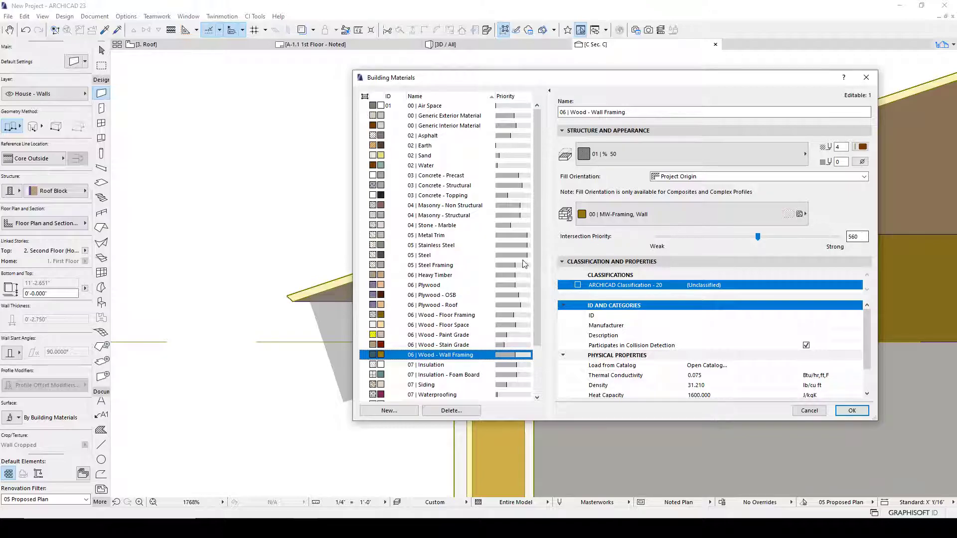
click(446, 306)
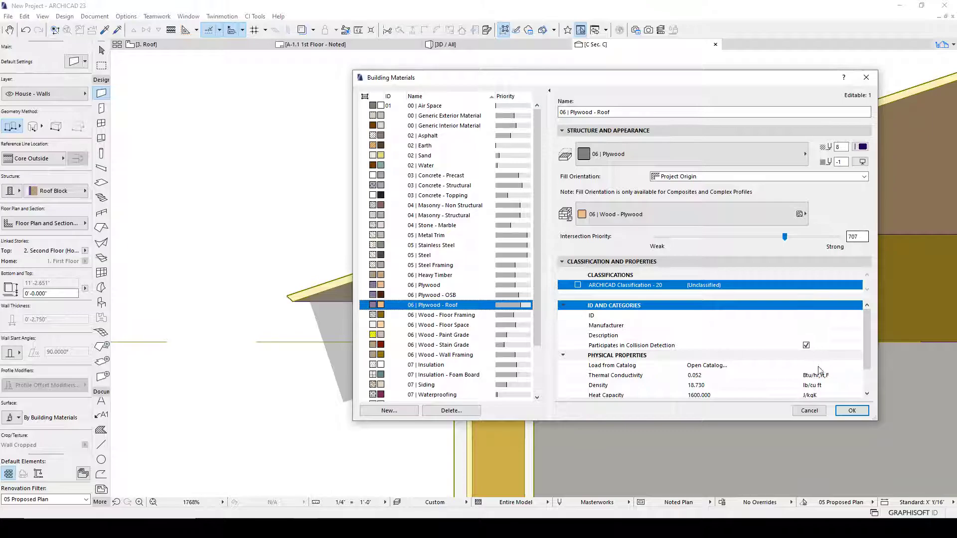
click(852, 410)
Assign the building material 06 | Plywood - Roof to the hip roof in C Sec. C and check its junction with the Roof Block wall
click(519, 219)
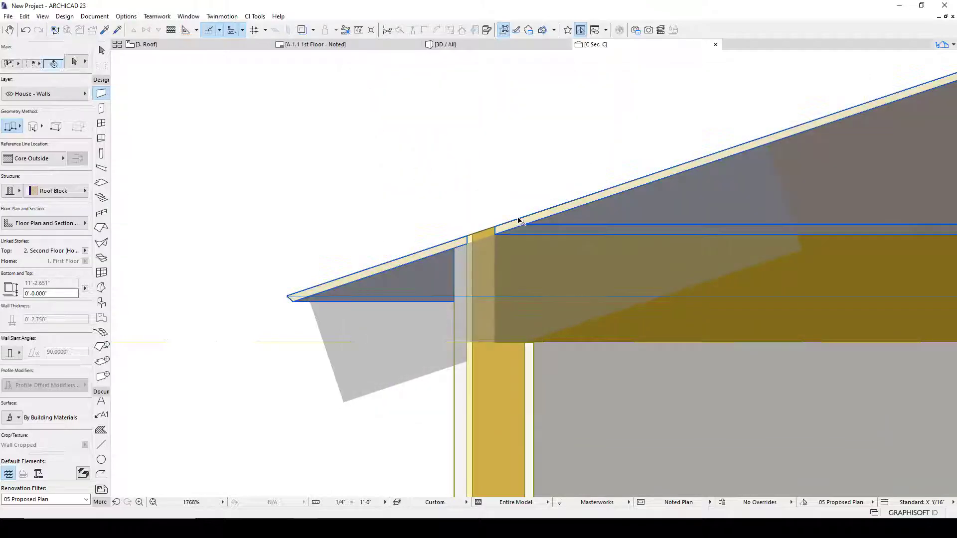
click(82, 190)
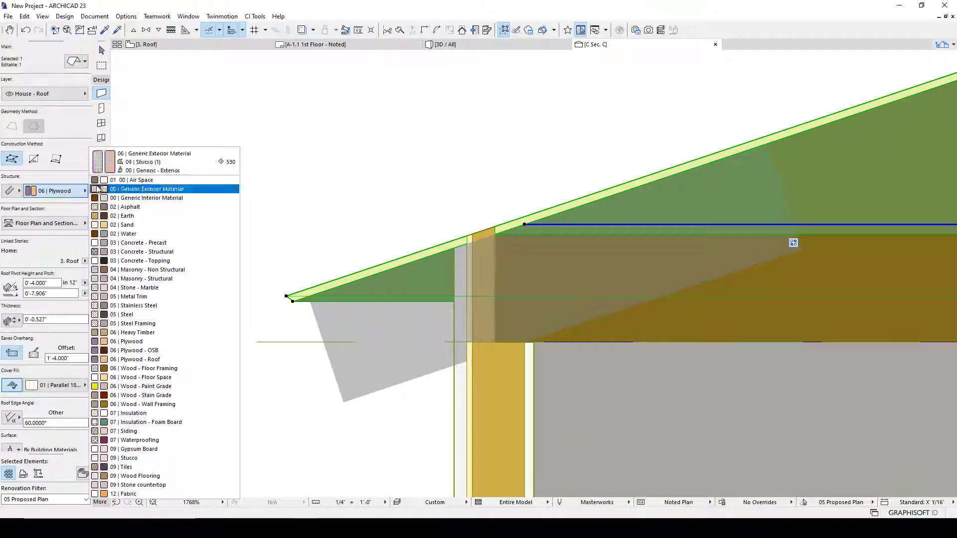
click(177, 360)
key(Escape)
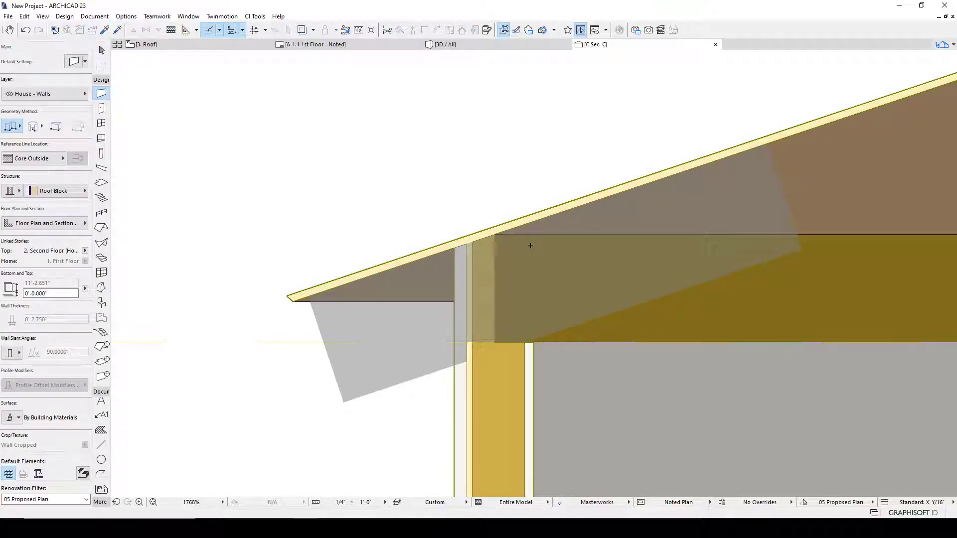
scroll(493, 224, up, 4)
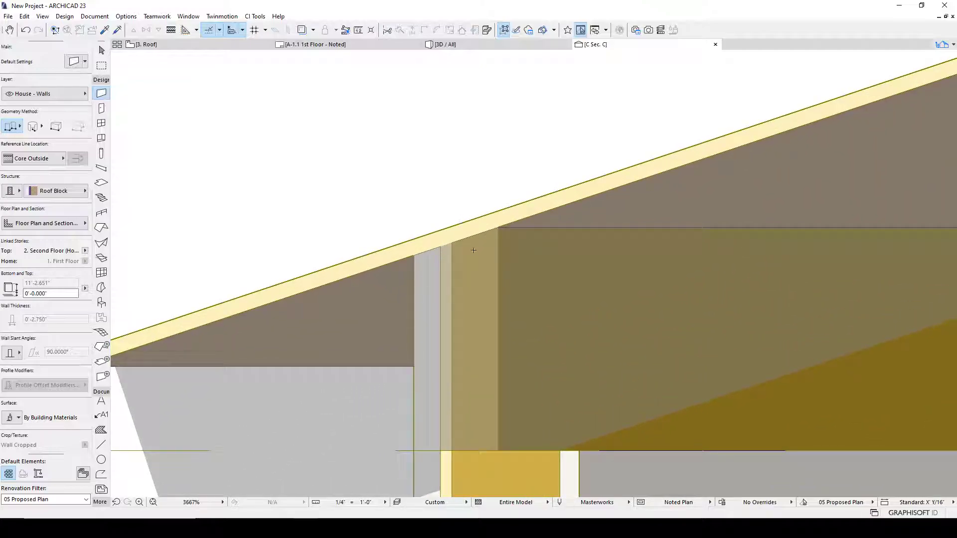
scroll(481, 240, down, 5)
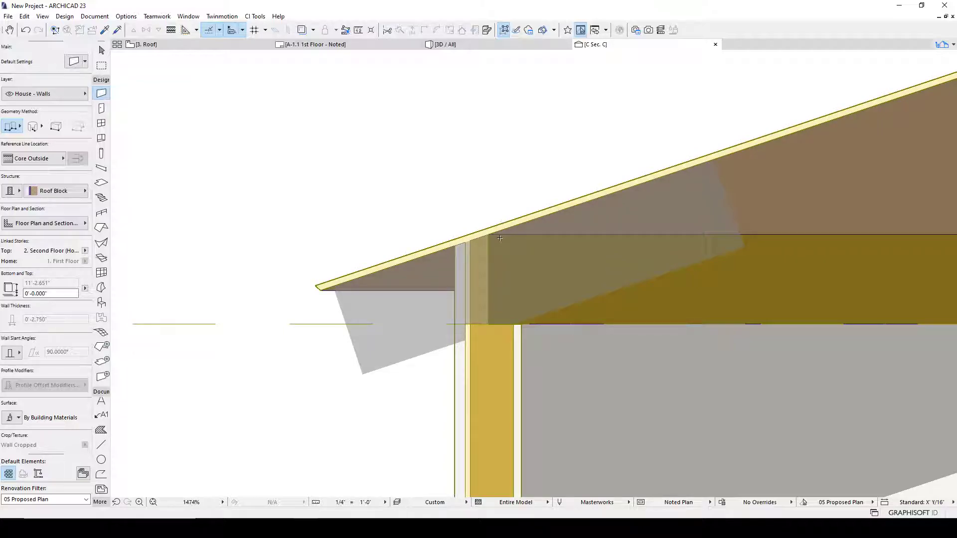
scroll(451, 229, up, 2)
scroll(457, 269, down, 3)
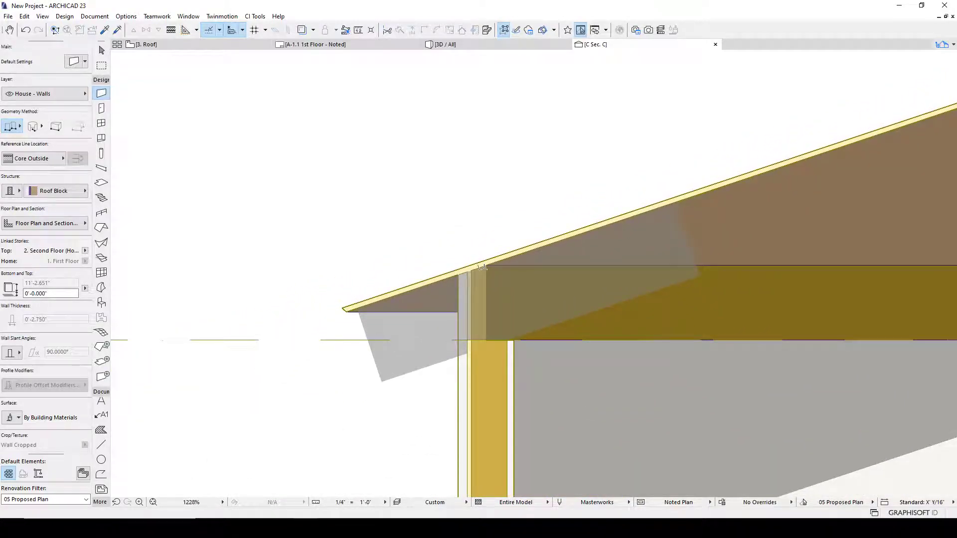
scroll(464, 209, down, 3)
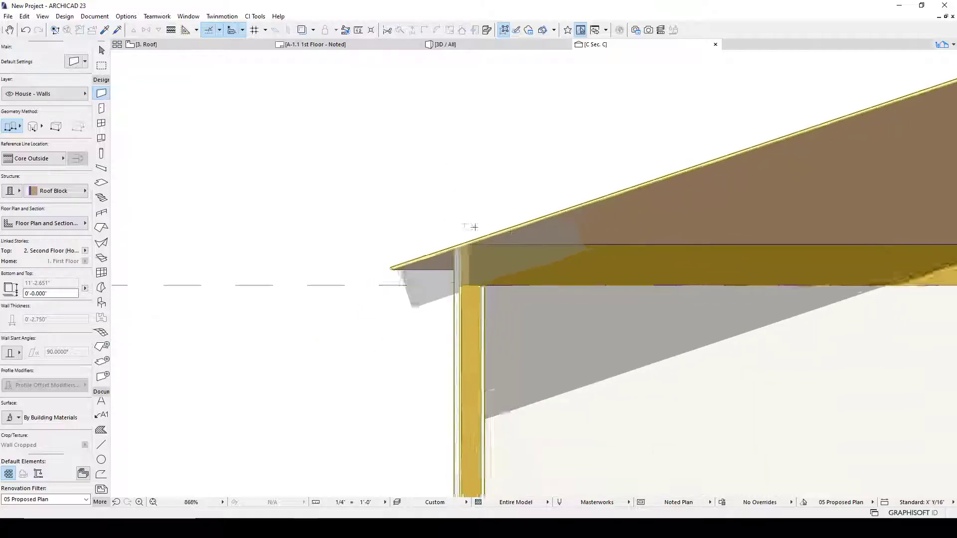
Hide the trimming body display of the hip roof in the 3D view and look over the model from above
click(210, 45)
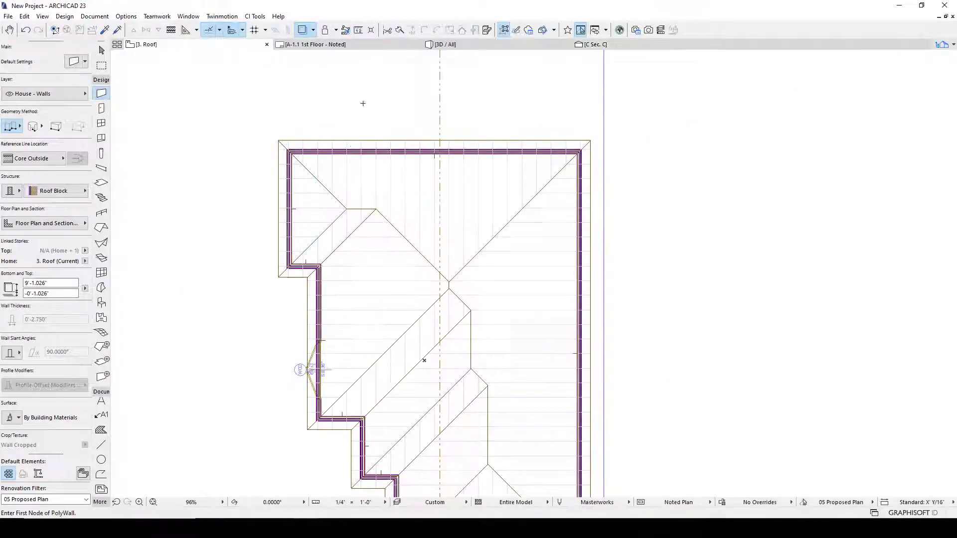
click(445, 45)
shift+middle_drag(393, 238, 384, 151)
shift+middle_drag(361, 288, 376, 266)
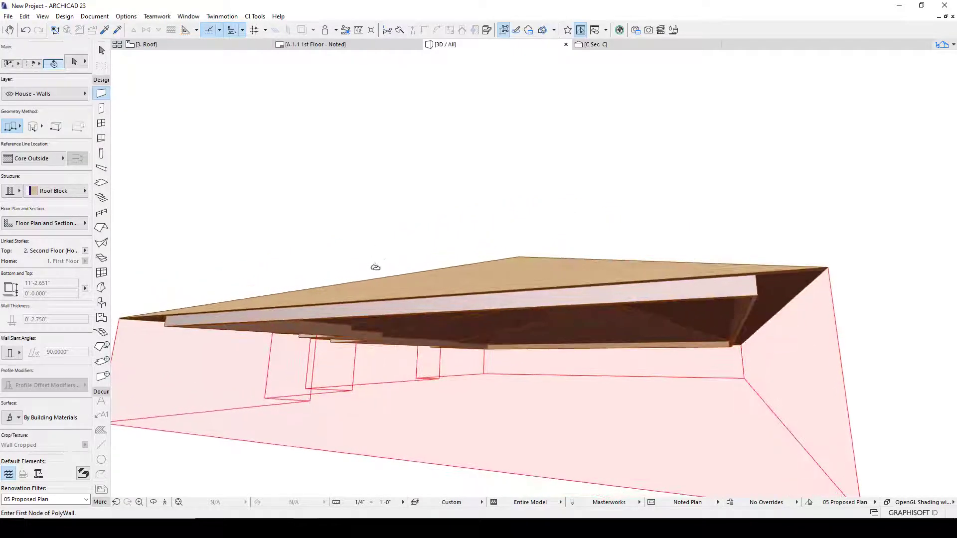
shift+click(374, 282)
click(65, 17)
key(Escape)
key(Escape)
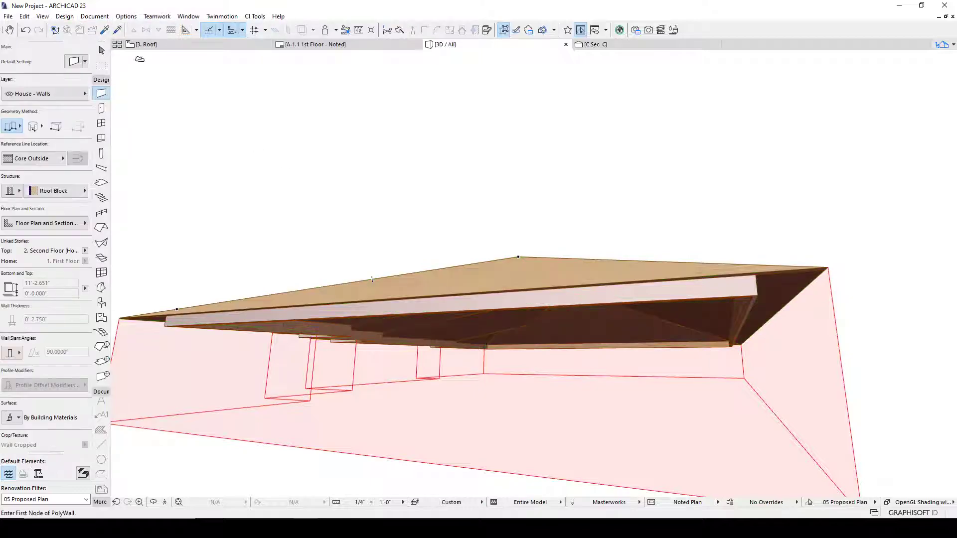
click(40, 18)
mouse_move(43, 17)
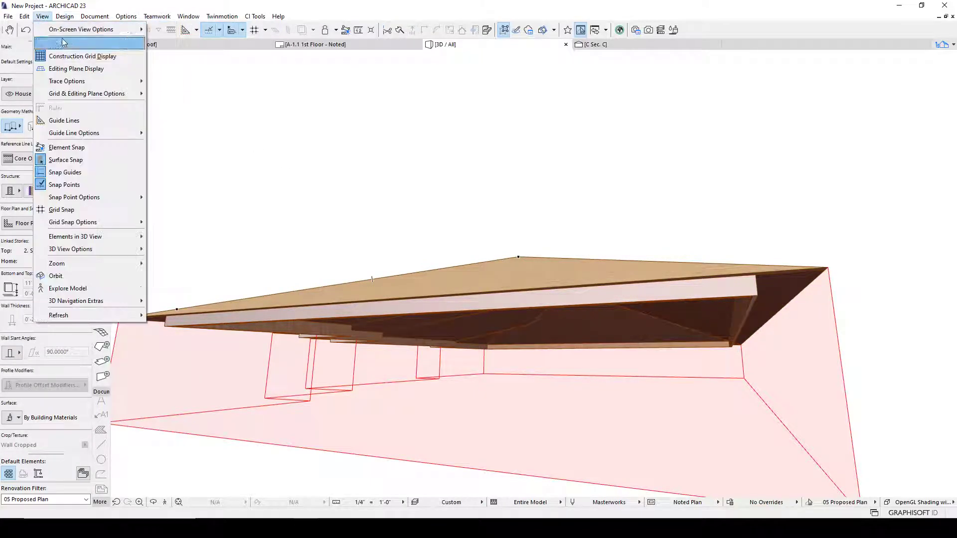
mouse_move(85, 29)
click(194, 283)
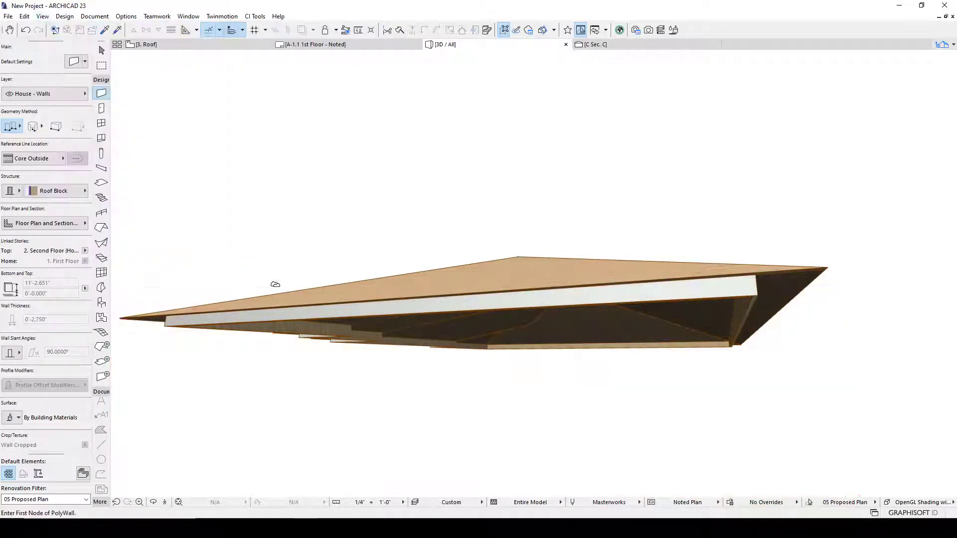
shift+middle_drag(551, 174, 551, 305)
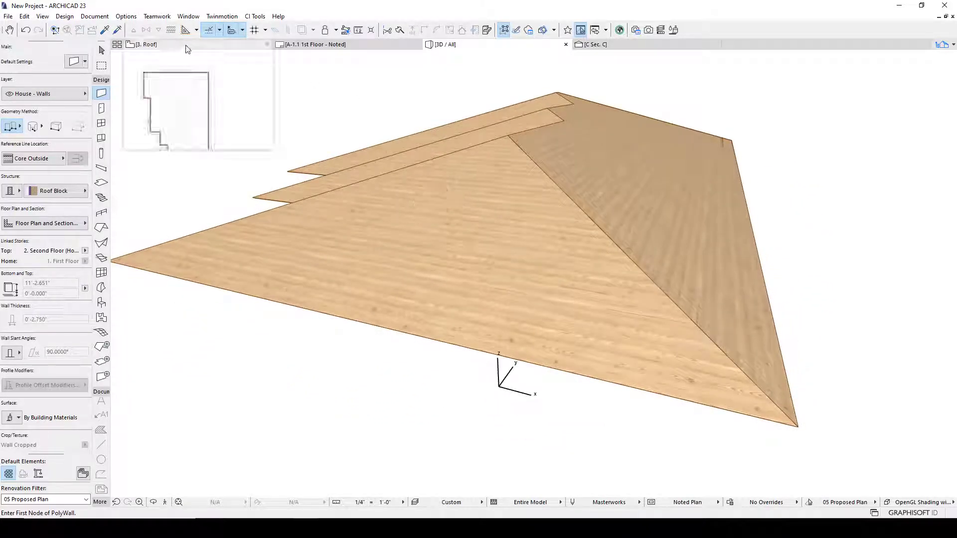
Review the hip roof's floor plan and section settings on the 3. Roof story, including its cover fill and the cover fill orientation options
click(144, 44)
scroll(458, 267, down, 3)
scroll(457, 267, up, 5)
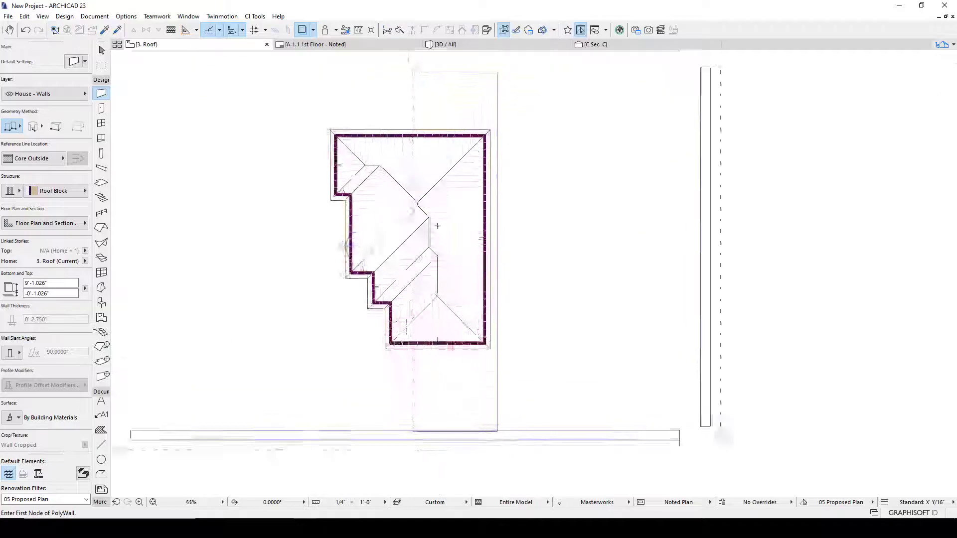
shift+click(444, 256)
middle_drag(451, 338, 478, 283)
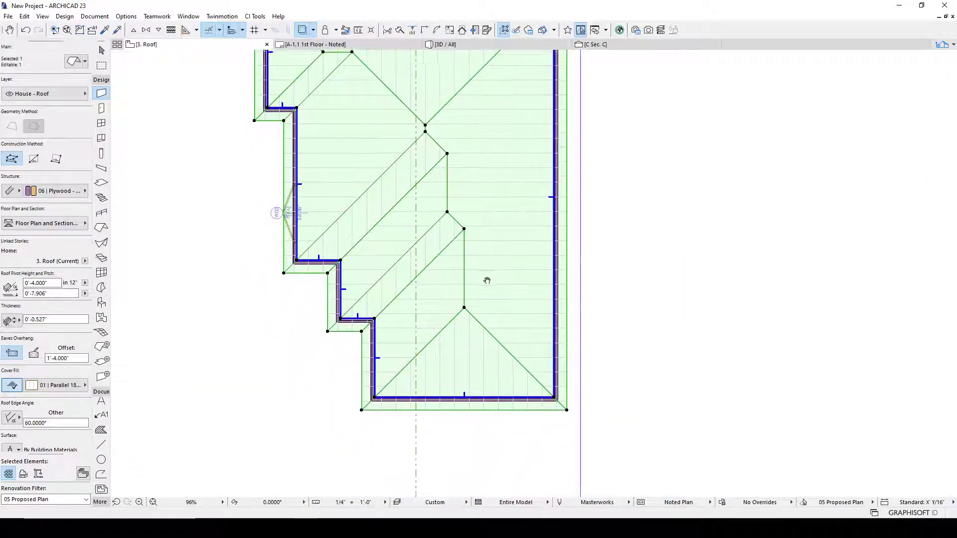
click(87, 66)
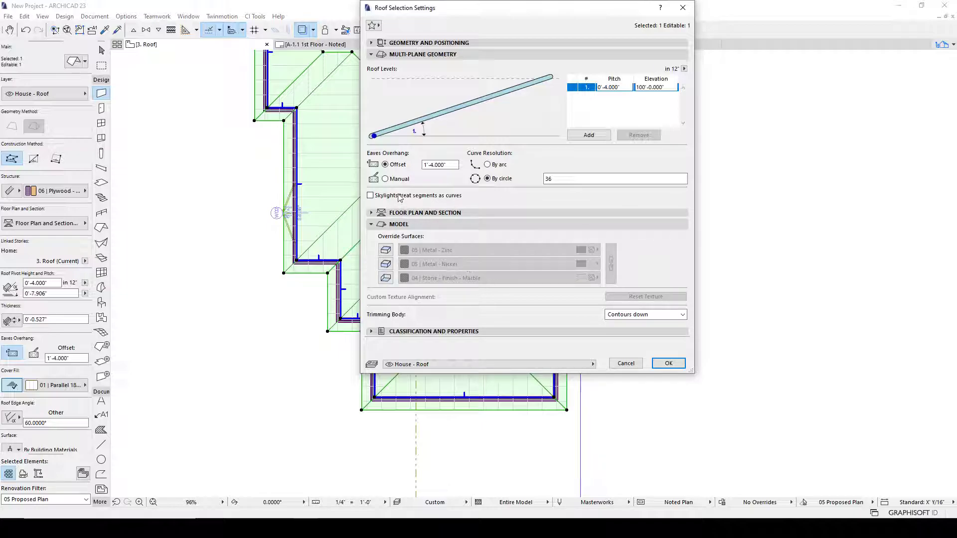
click(382, 213)
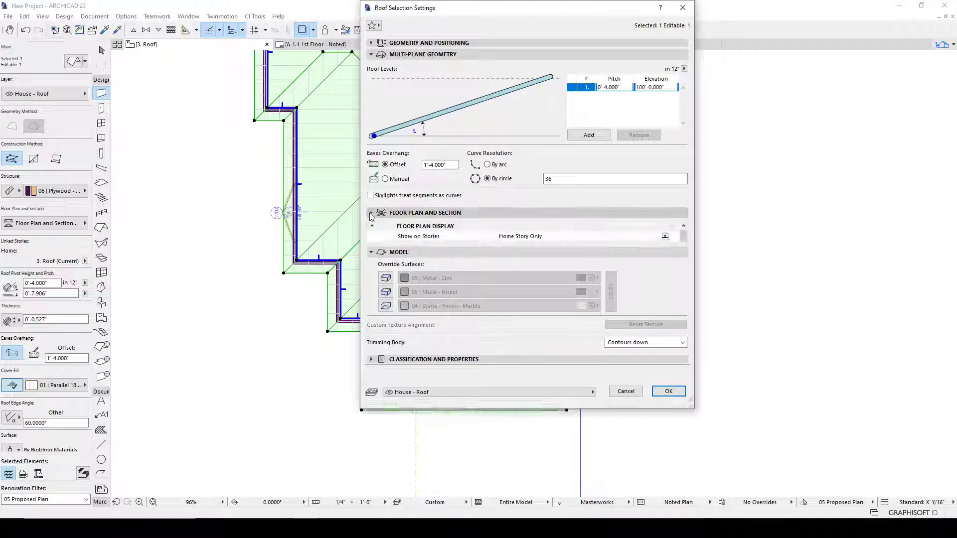
click(668, 276)
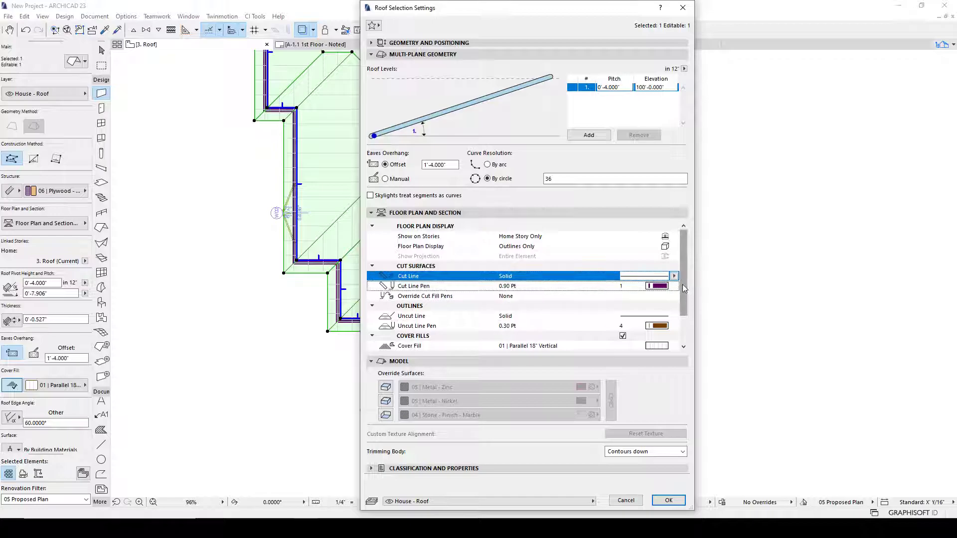
scroll(628, 296, down, 2)
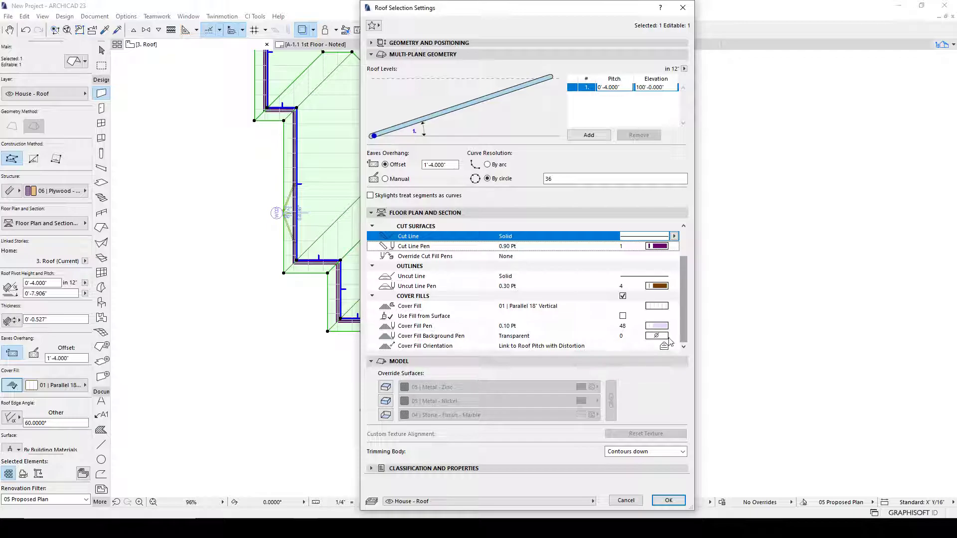
click(666, 502)
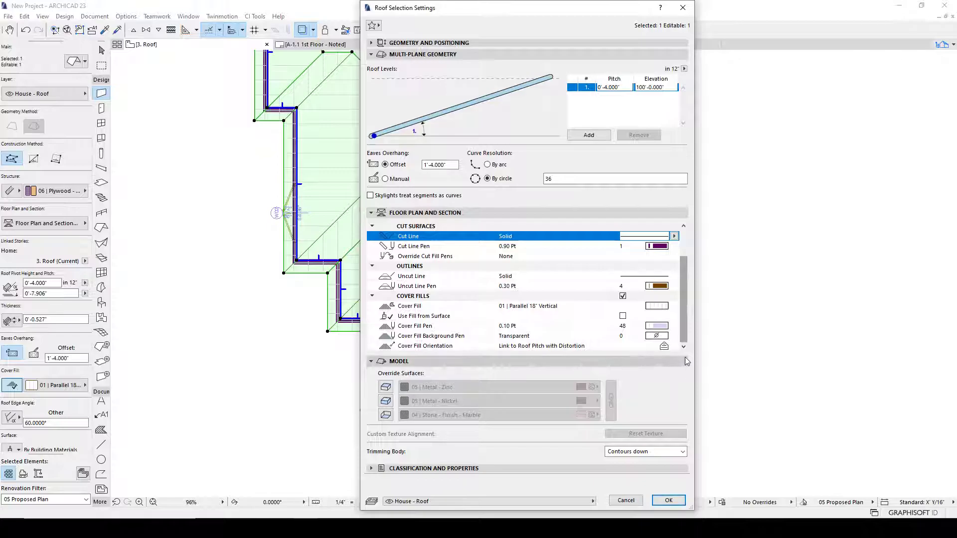
click(674, 346)
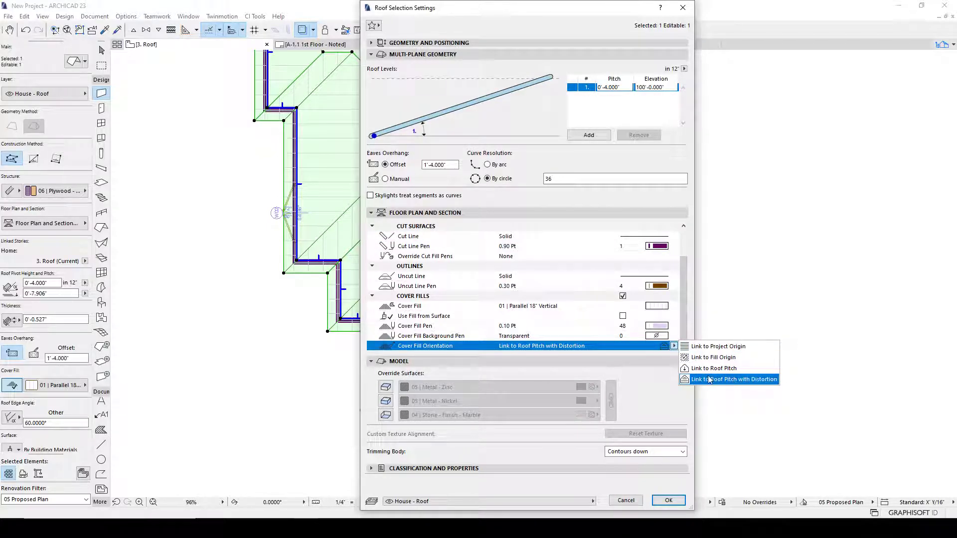
click(657, 366)
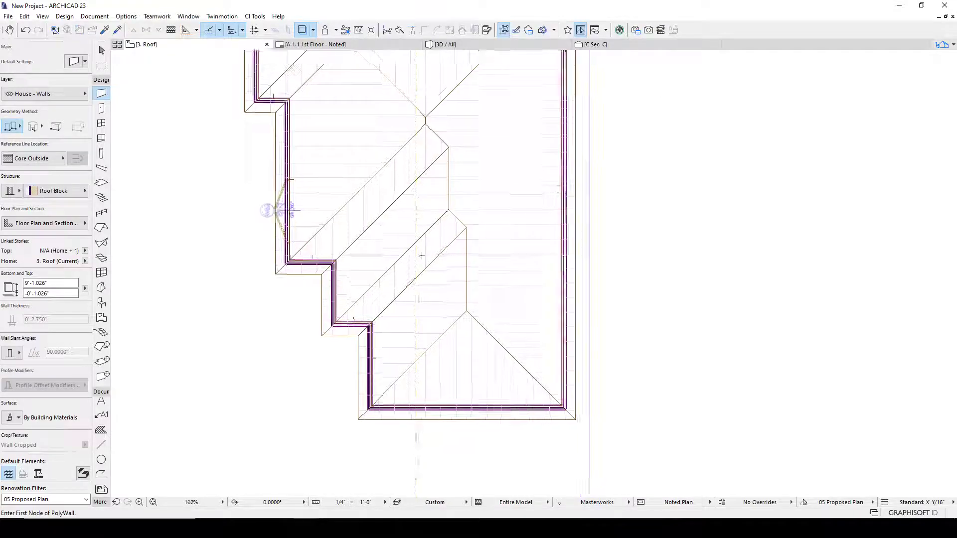
Examine the cover fill, ridges, eaves and pivot lines of the hip roof against the Roof Block walls on the 3. Roof plan
scroll(422, 256, up, 3)
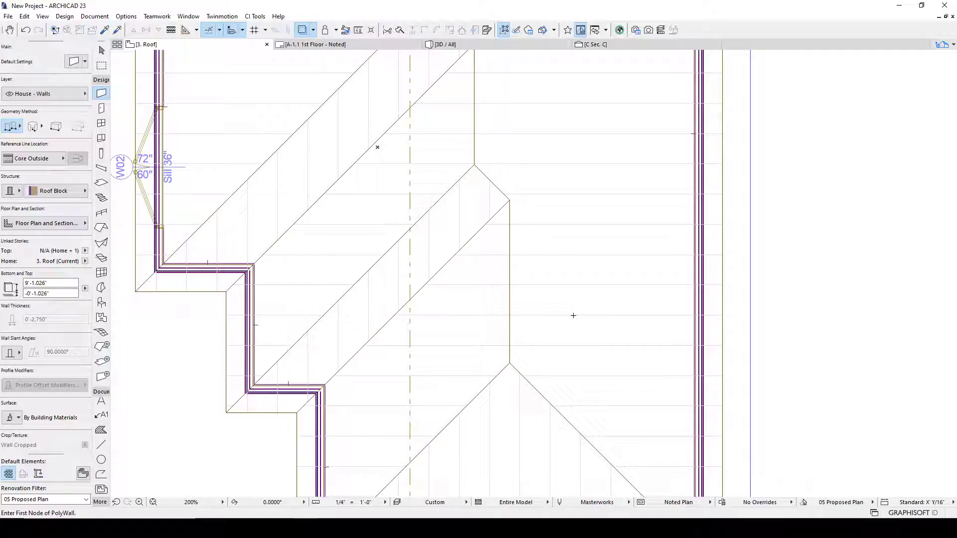
scroll(553, 322, down, 2)
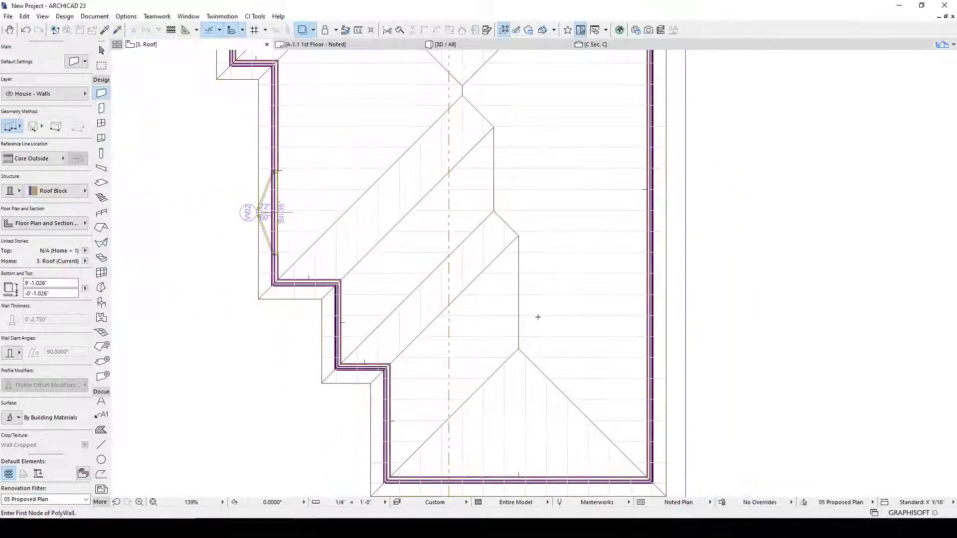
scroll(538, 317, down, 3)
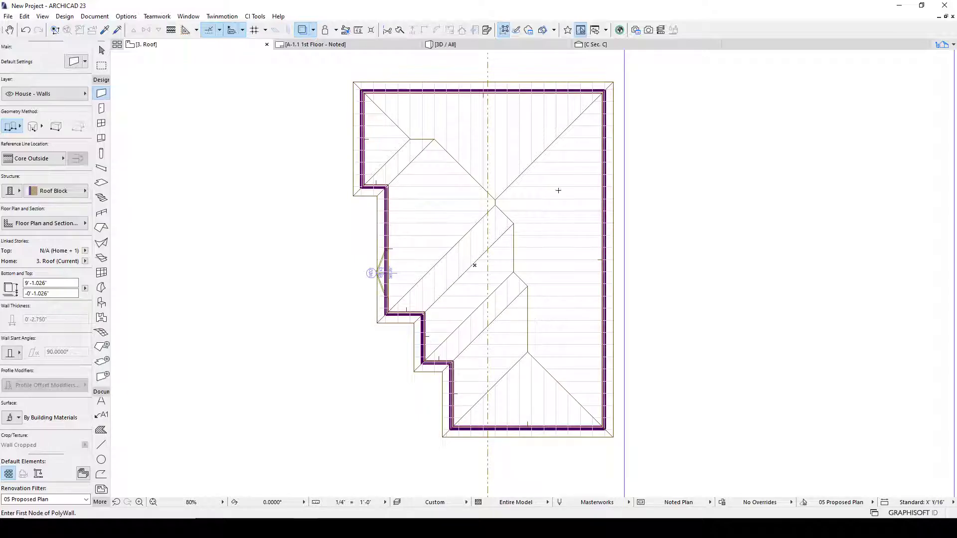
scroll(561, 291, up, 1)
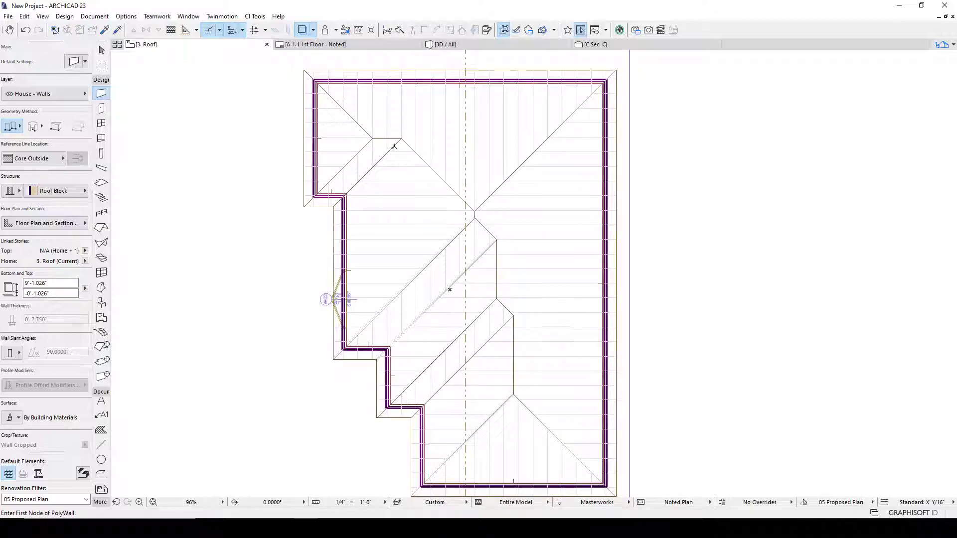
shift+click(400, 154)
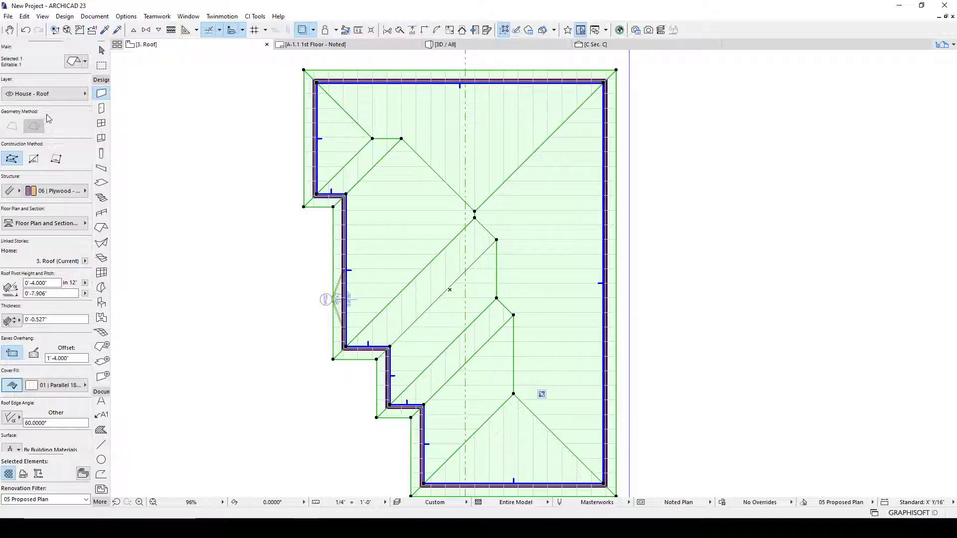
scroll(526, 402, up, 4)
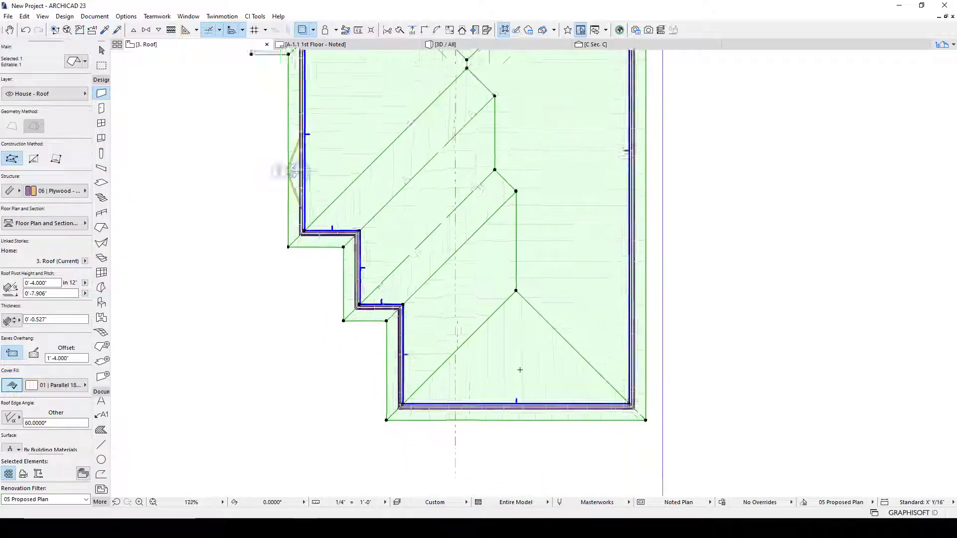
scroll(384, 435, up, 4)
scroll(386, 424, down, 3)
scroll(476, 425, down, 4)
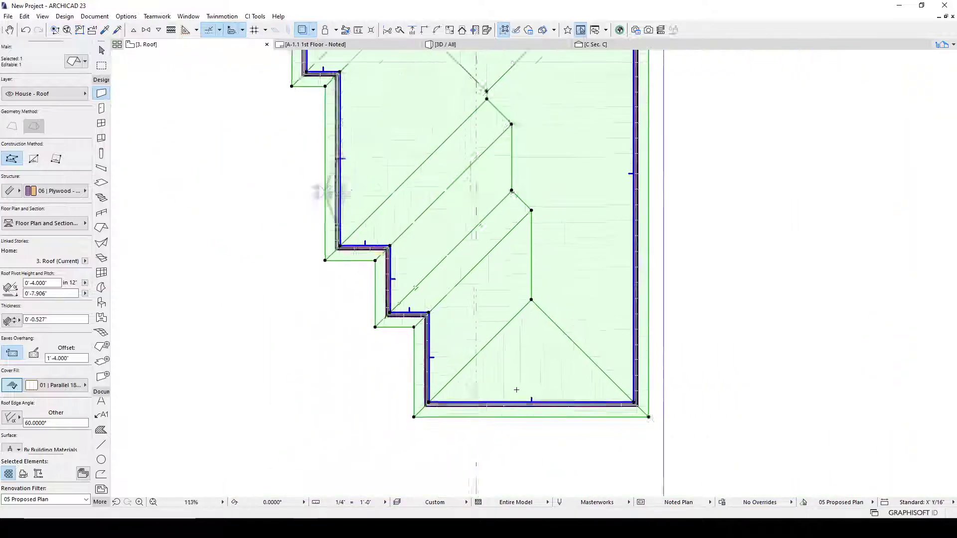
scroll(471, 417, up, 4)
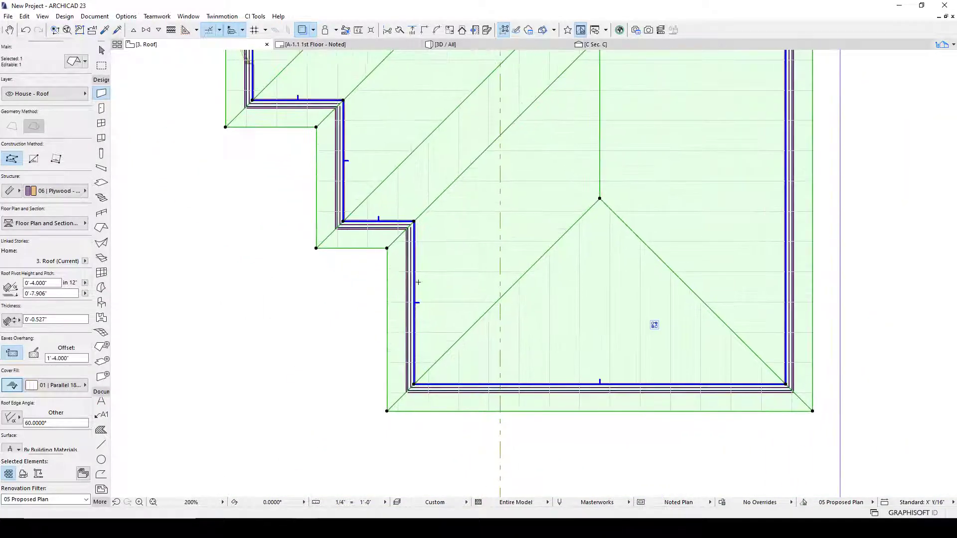
middle_drag(355, 145, 364, 178)
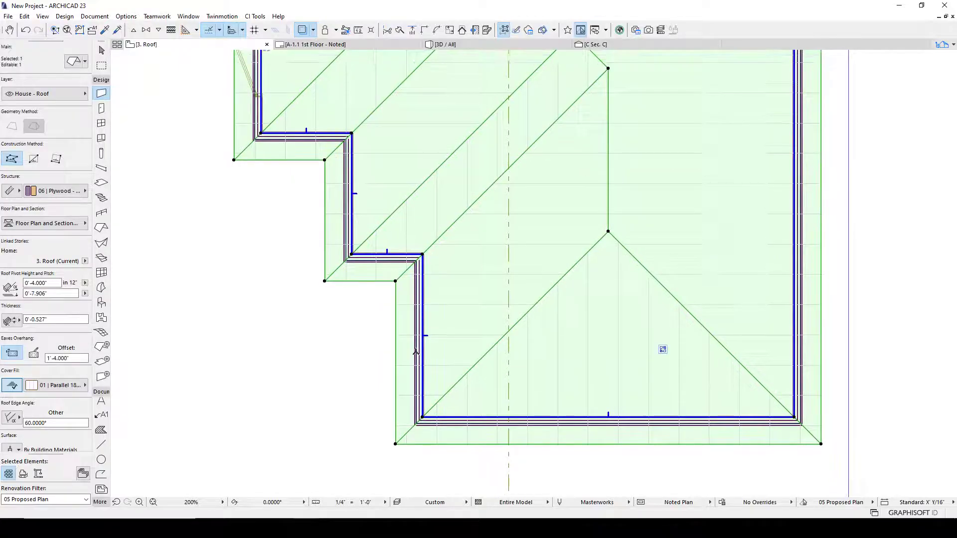
scroll(795, 269, down, 1)
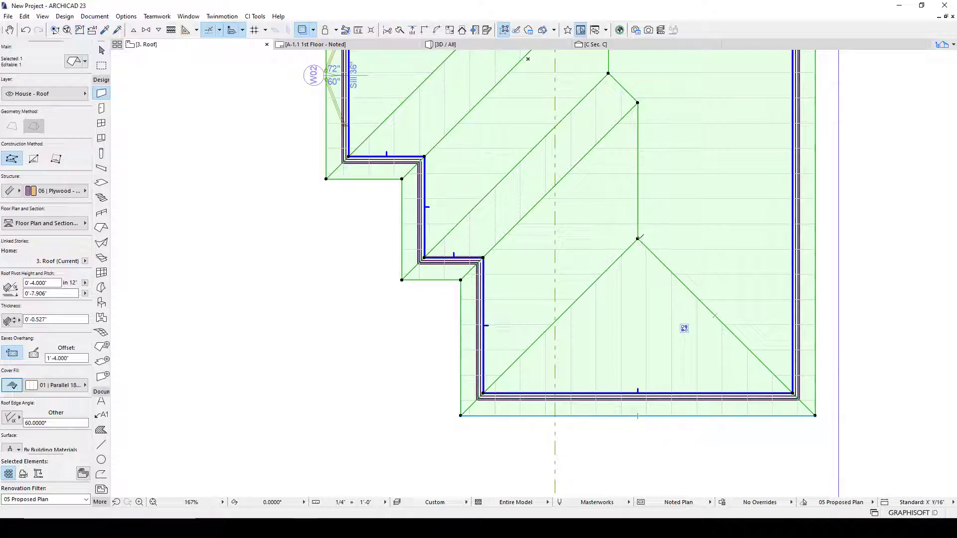
Stretch the hip roof's lower ridge end straight out to the lower wall line so that end becomes a gable
click(637, 239)
click(687, 287)
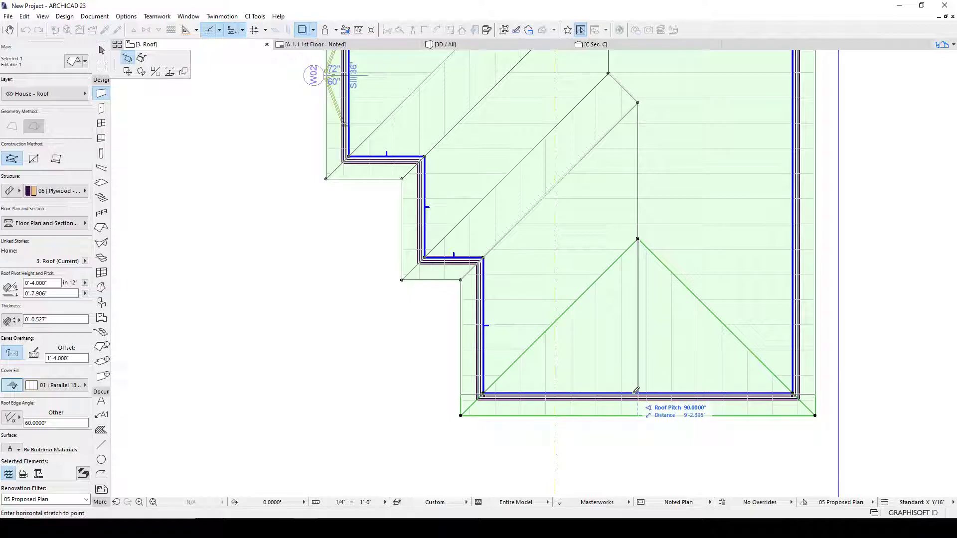
click(636, 390)
scroll(538, 413, up, 3)
scroll(443, 387, up, 5)
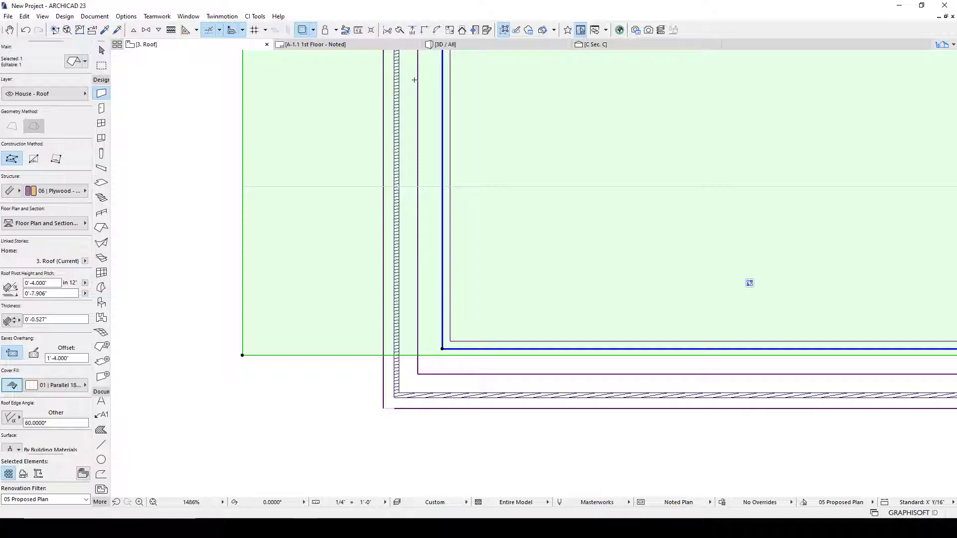
Inspect the converted gable end from below in the 3D model and return to the roof plan
click(469, 46)
shift+middle_drag(424, 202, 465, 182)
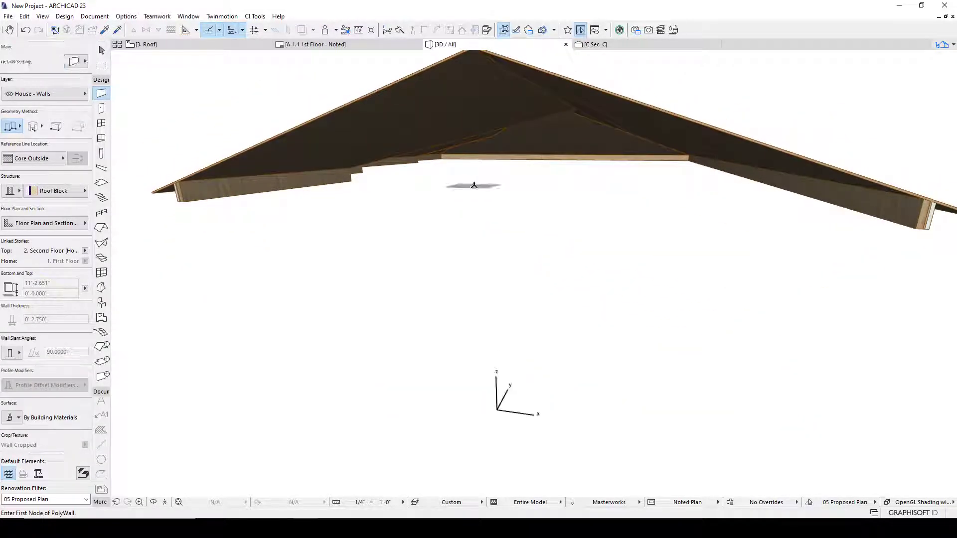
click(147, 45)
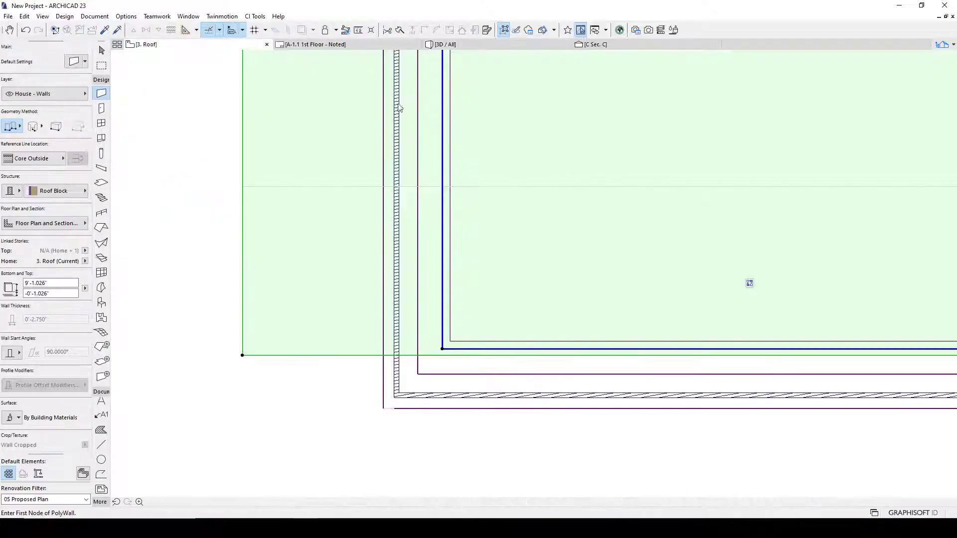
Offset the lower gable-end roof edge outward past the wall by 16 to create an overhang
click(433, 355)
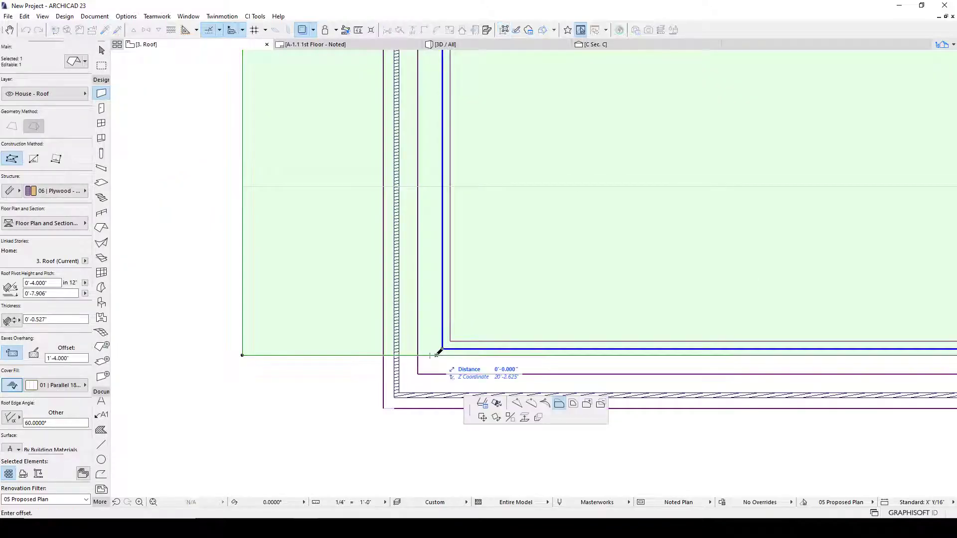
click(560, 403)
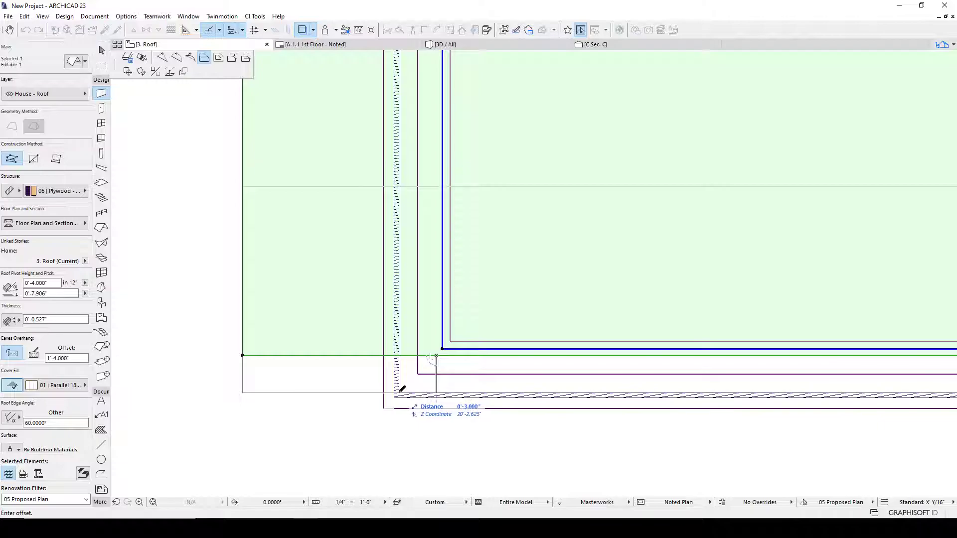
text(16)
key(Return)
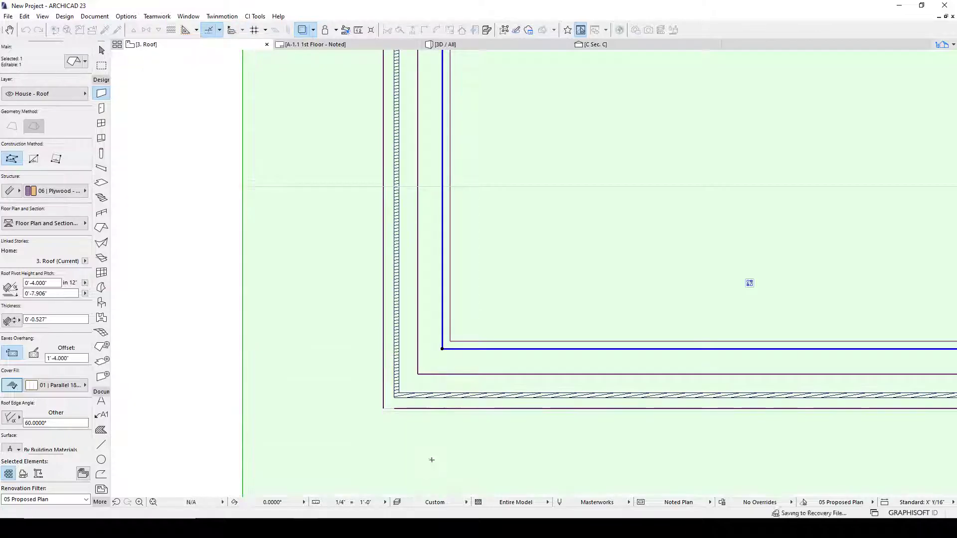
scroll(440, 428, down, 4)
middle_drag(491, 467, 487, 340)
key(Escape)
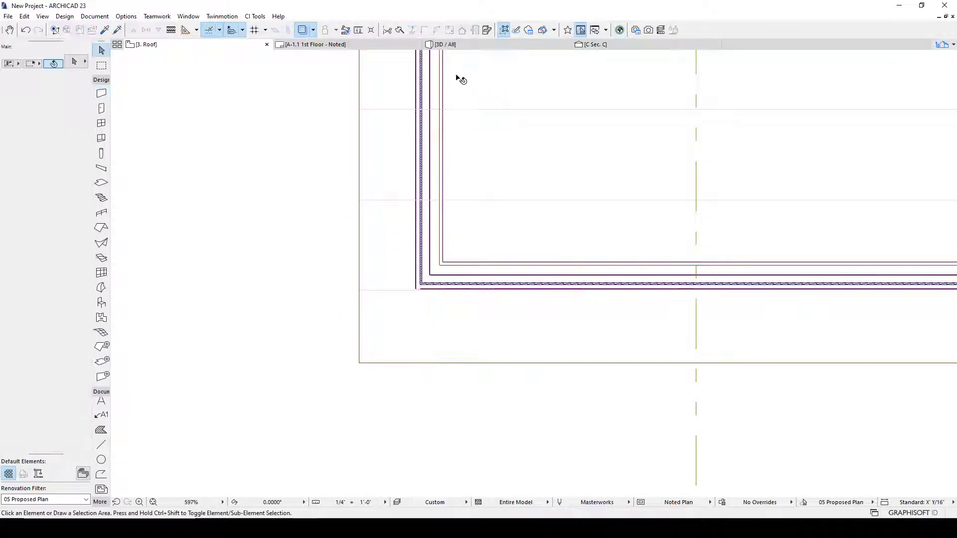
Orbit around the roof in 3D to examine the gable overhang and the enclosing gable wall
click(456, 46)
drag(526, 138, 609, 247)
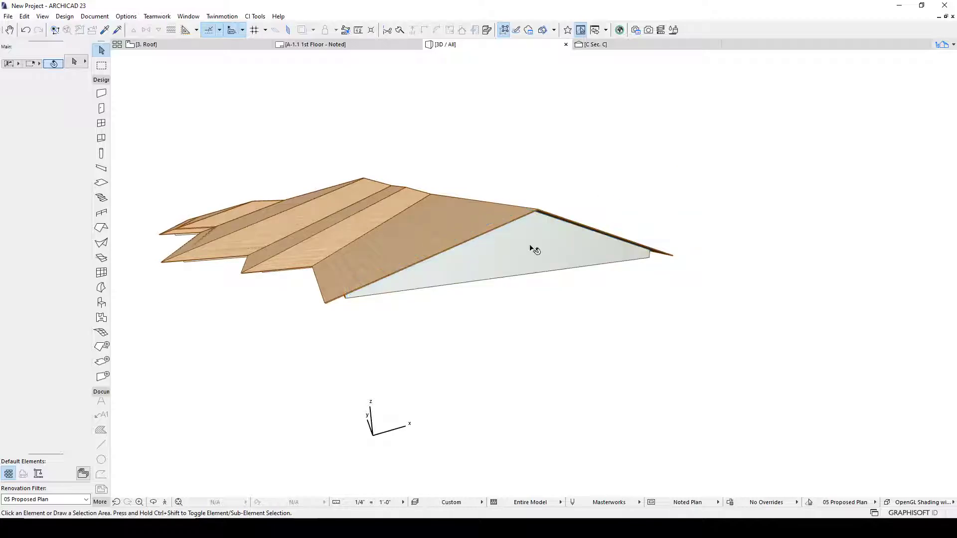
drag(487, 240, 420, 225)
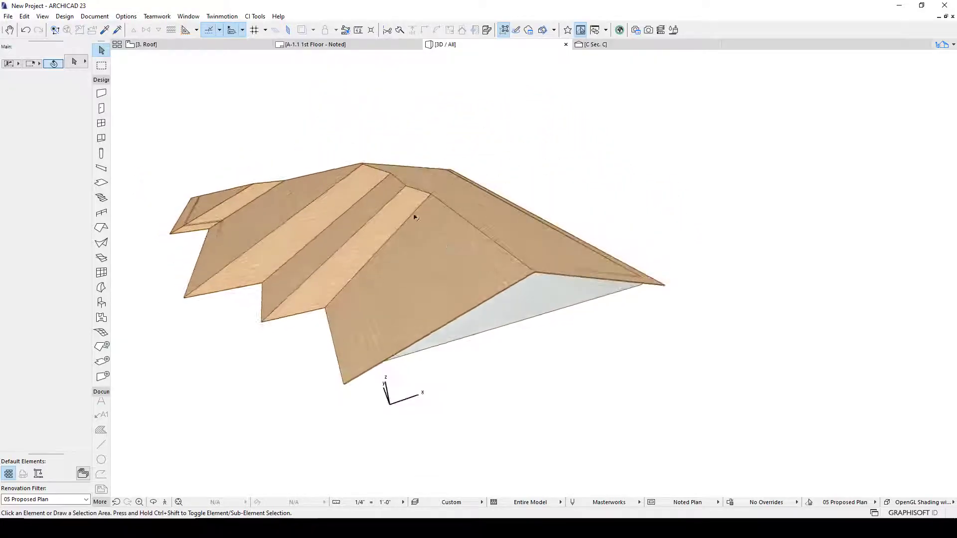
In the roof plan, offset the lower gable-end edge farther outward for a much deeper overhang
click(233, 44)
click(459, 364)
scroll(466, 363, down, 5)
click(514, 337)
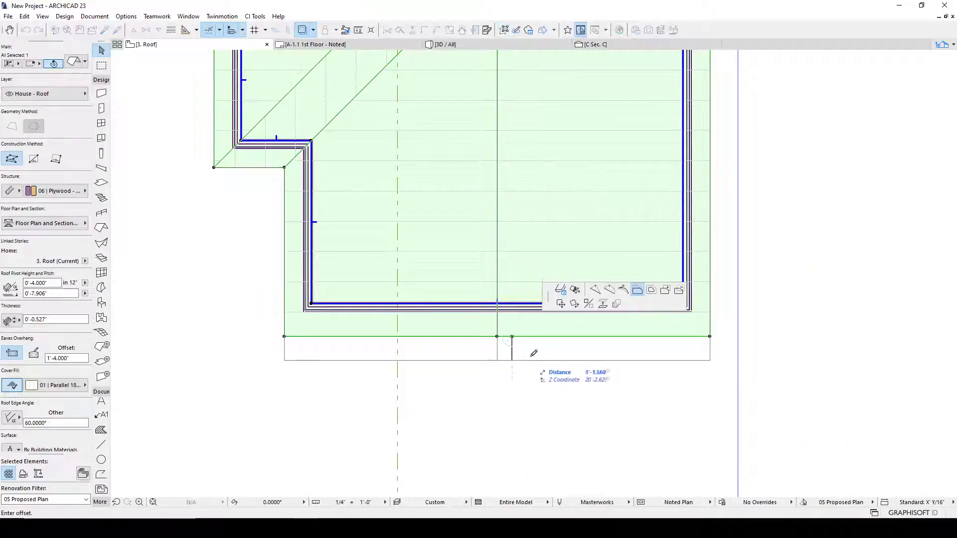
click(571, 408)
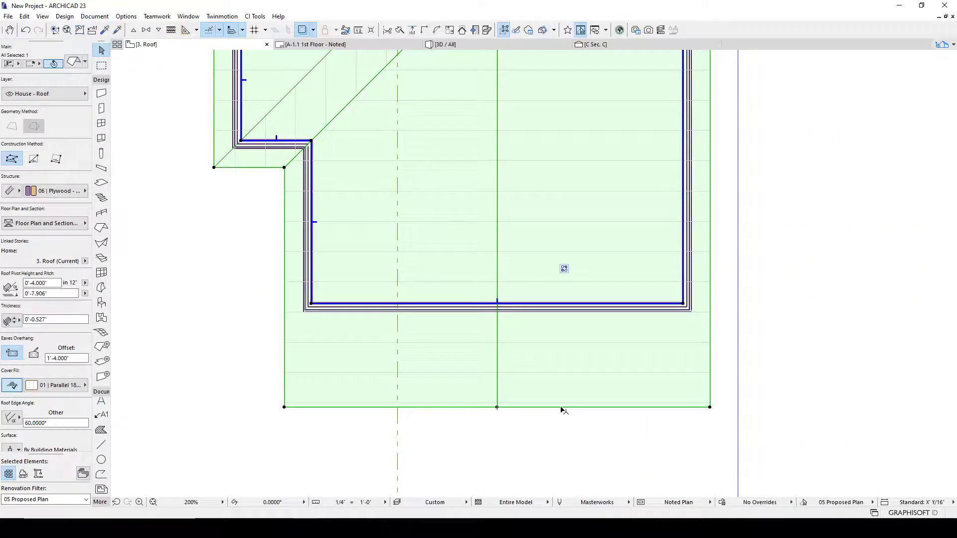
Check the deepened gable overhang in 3D and go back to the roof plan
click(485, 46)
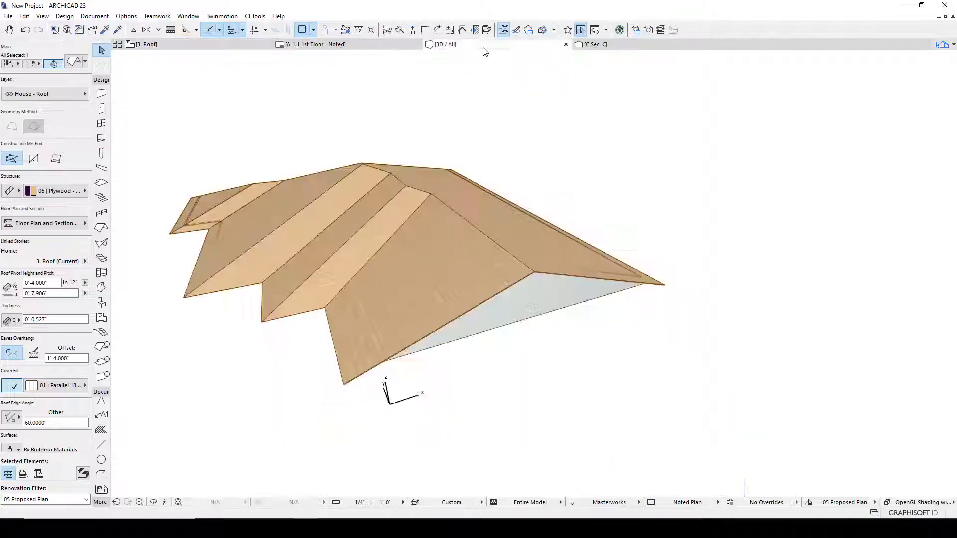
click(513, 198)
click(145, 44)
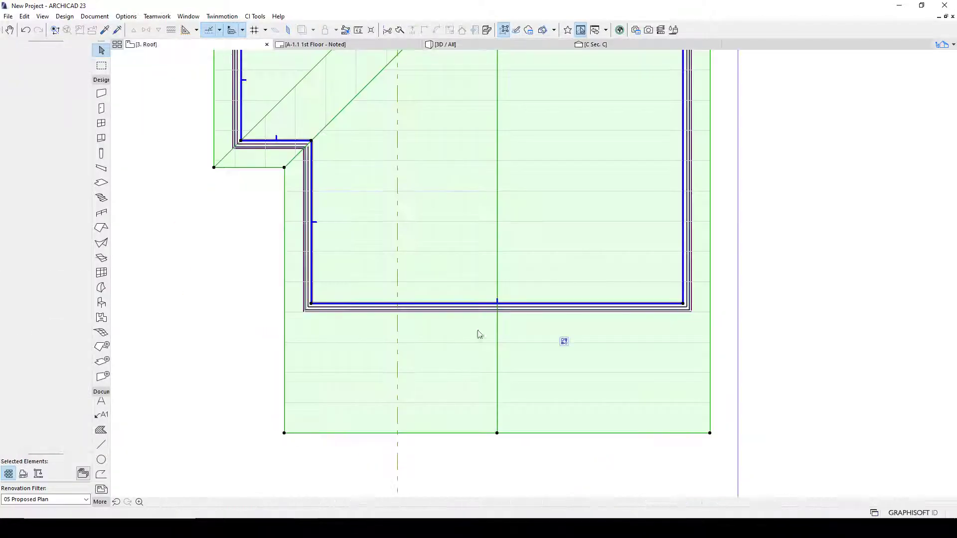
click(478, 326)
click(497, 433)
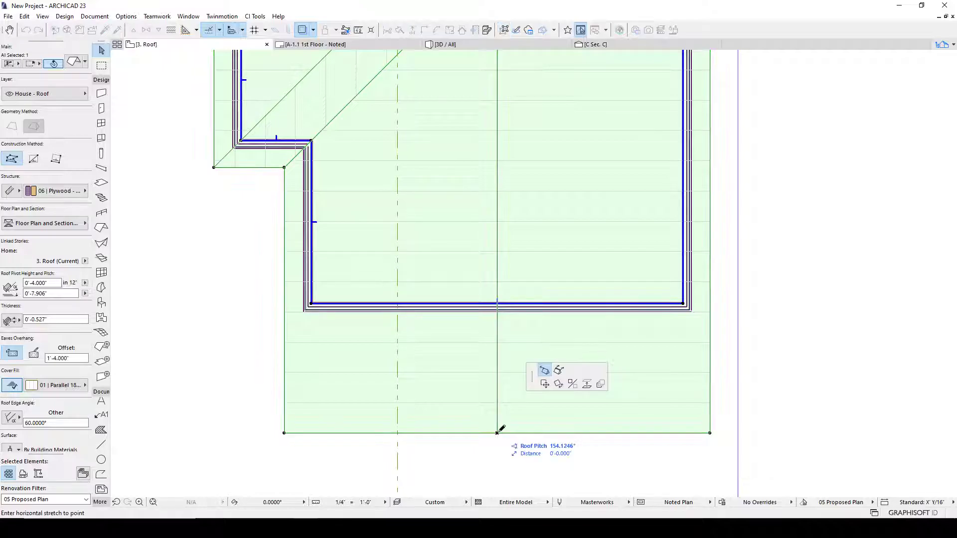
key(Escape)
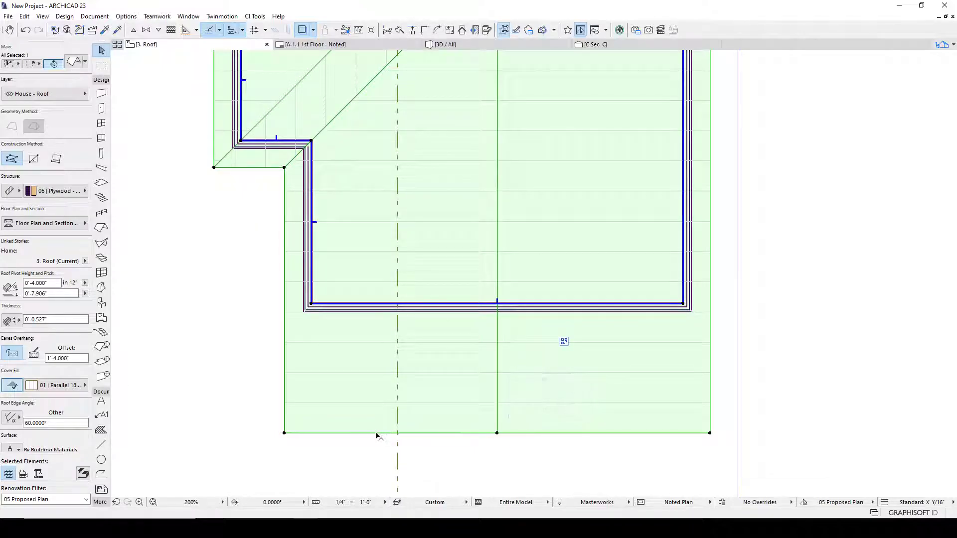
Insert a new node in the lower gable-end edge, left of the ridge, and pull it inward toward the wall
click(376, 432)
click(436, 385)
click(457, 371)
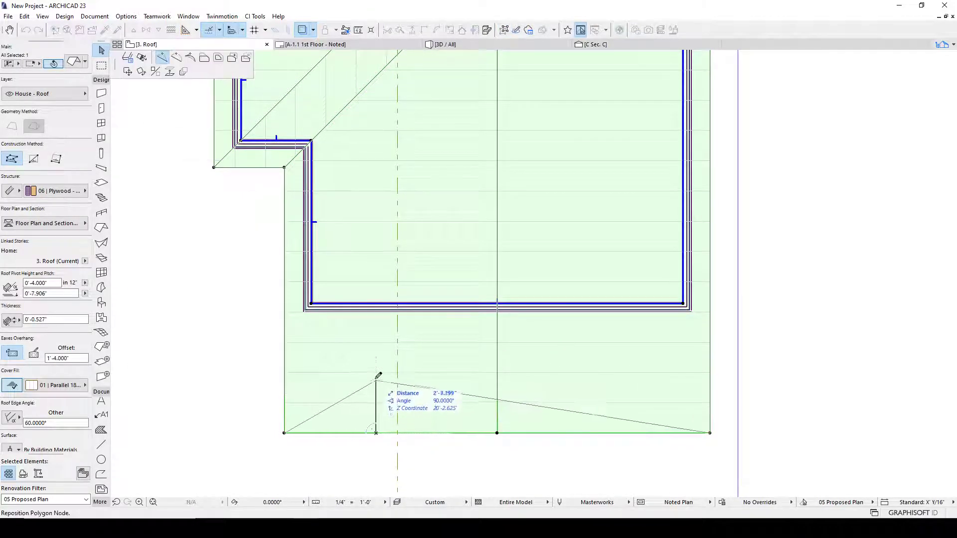
click(377, 334)
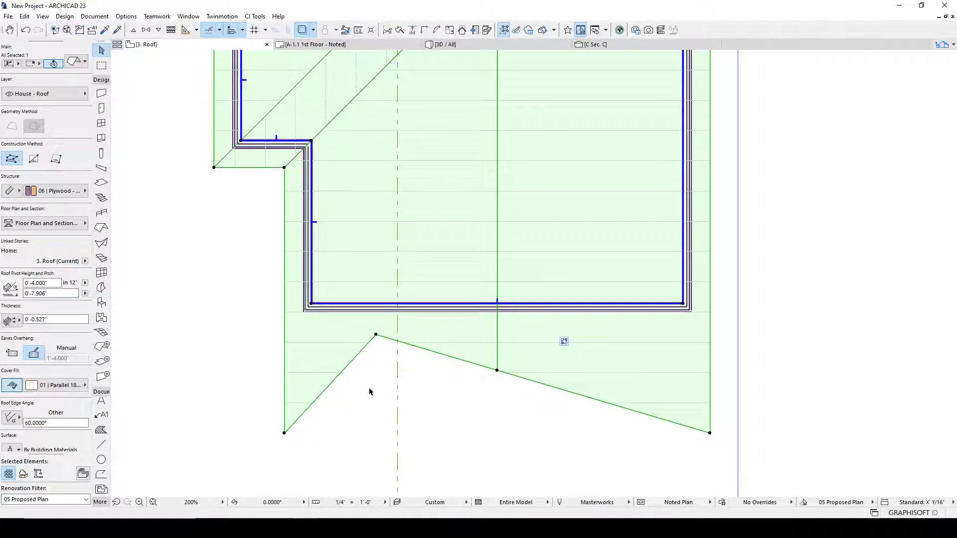
click(365, 384)
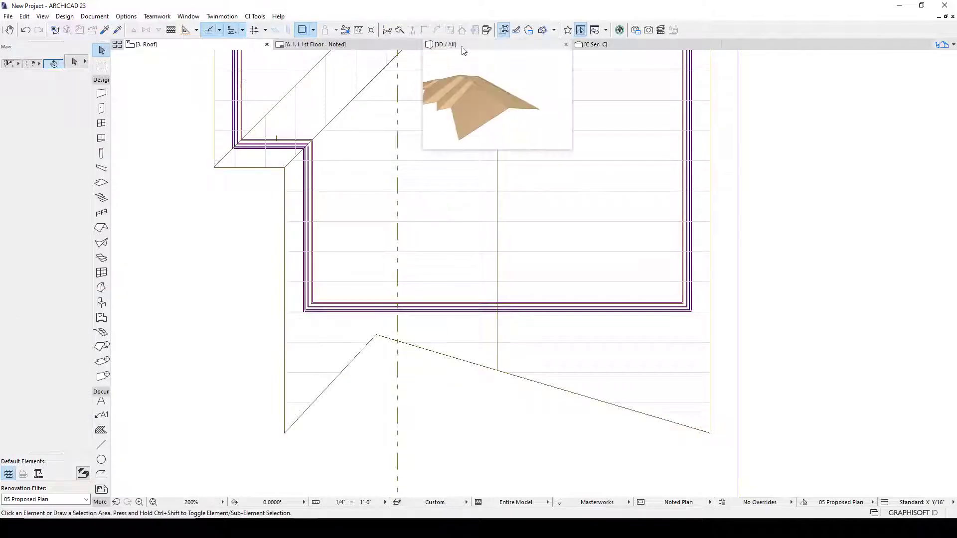
Review the notched gable edge in 3D and undo the node insertion in the roof plan
click(482, 51)
shift+middle_drag(542, 312, 429, 344)
click(198, 46)
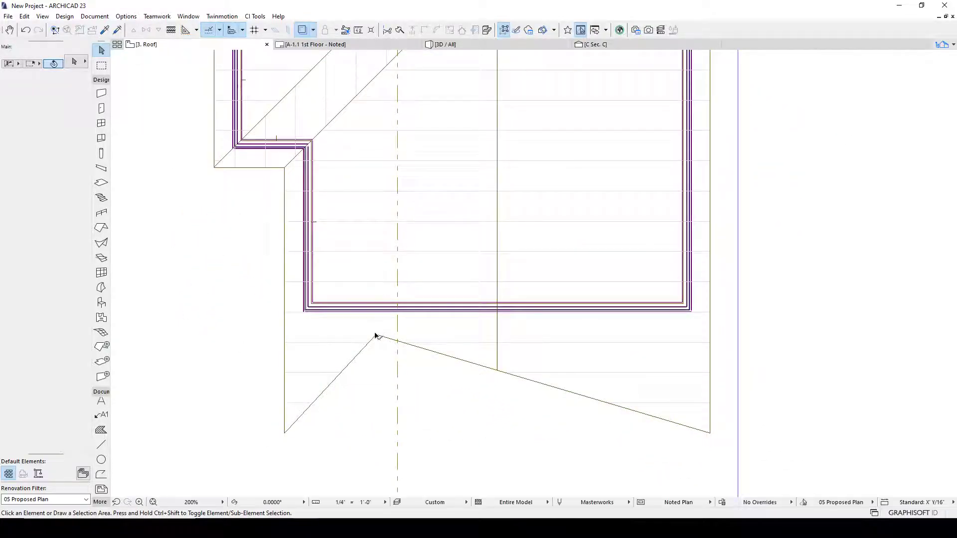
key(ctrl+z)
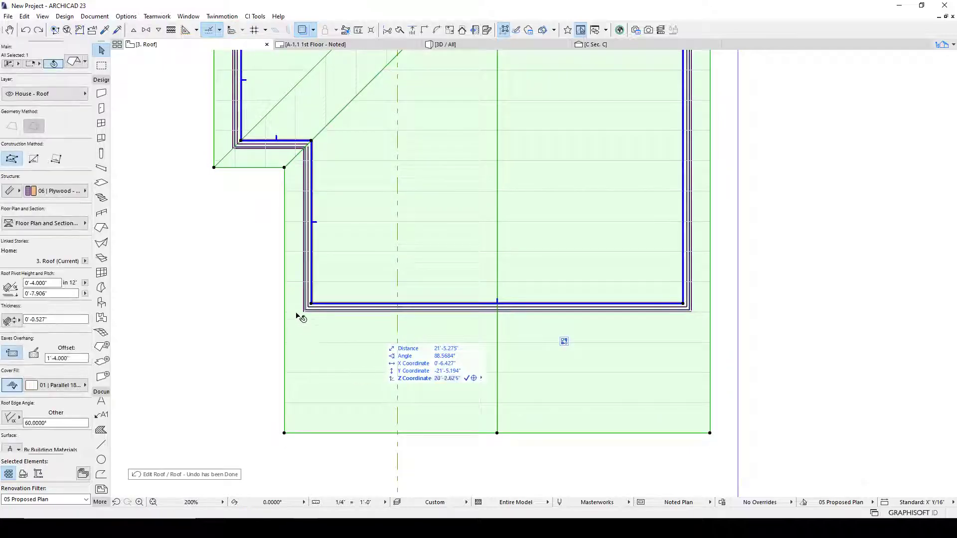
key(Escape)
Move the eave's inner corner node at the lowest wall step outward so the eave runs at an angle
click(284, 184)
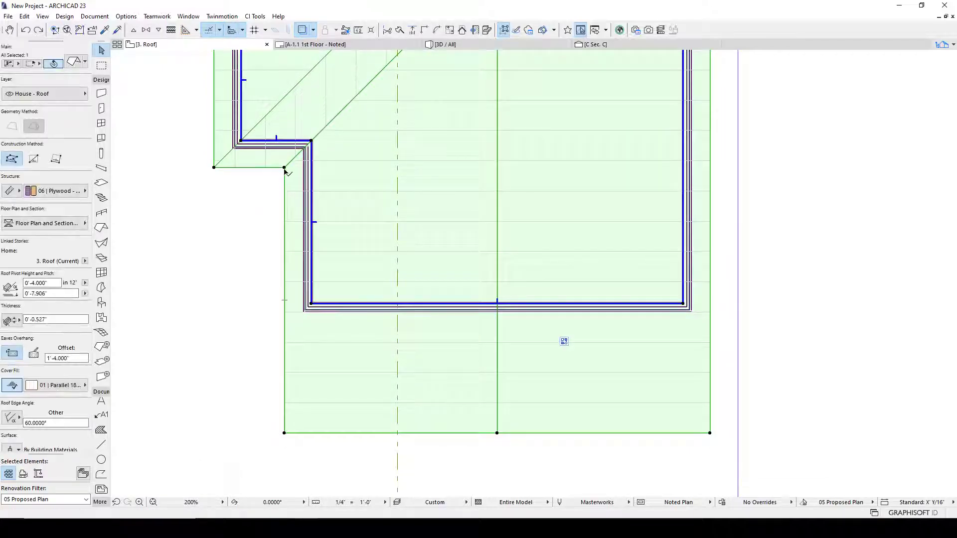
click(284, 167)
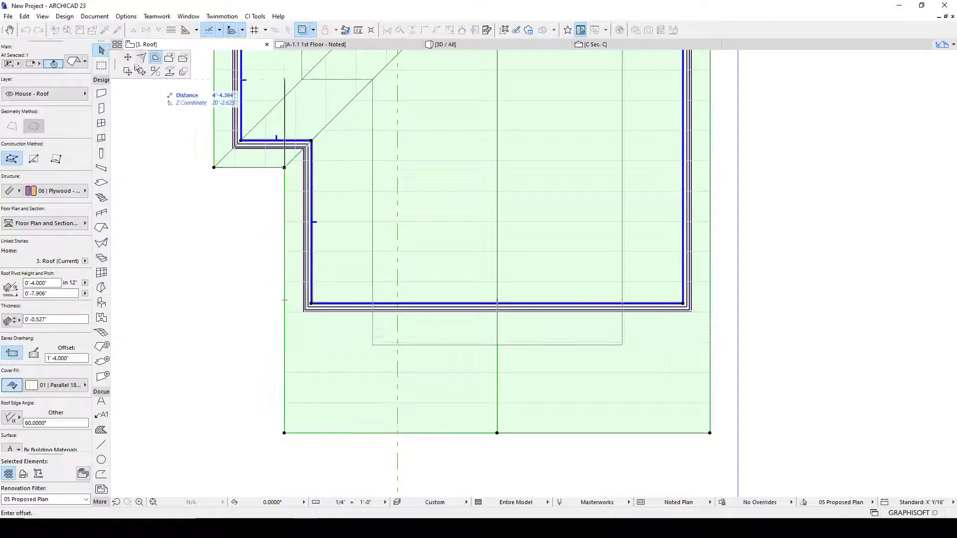
click(285, 432)
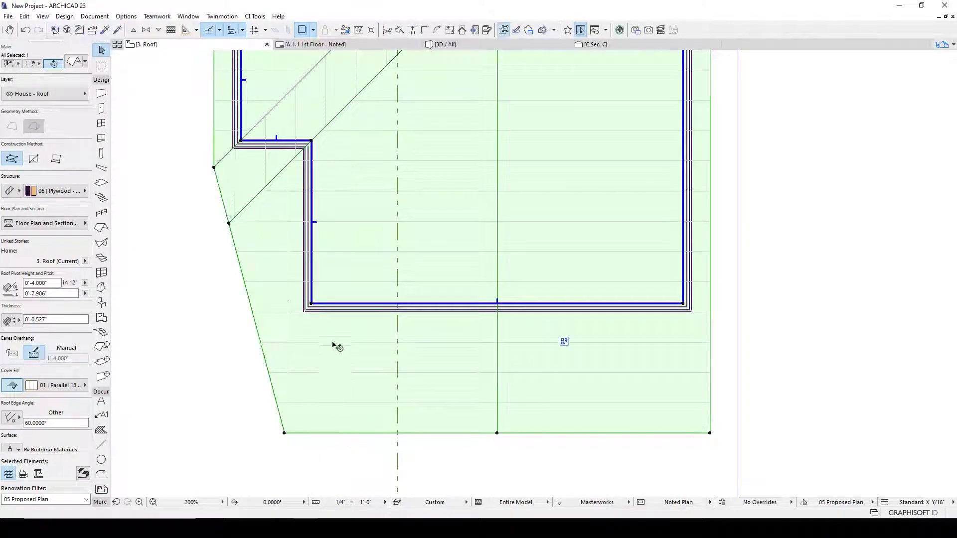
key(Escape)
Examine the angled eave in 3D and undo the corner node move in the roof plan
click(445, 45)
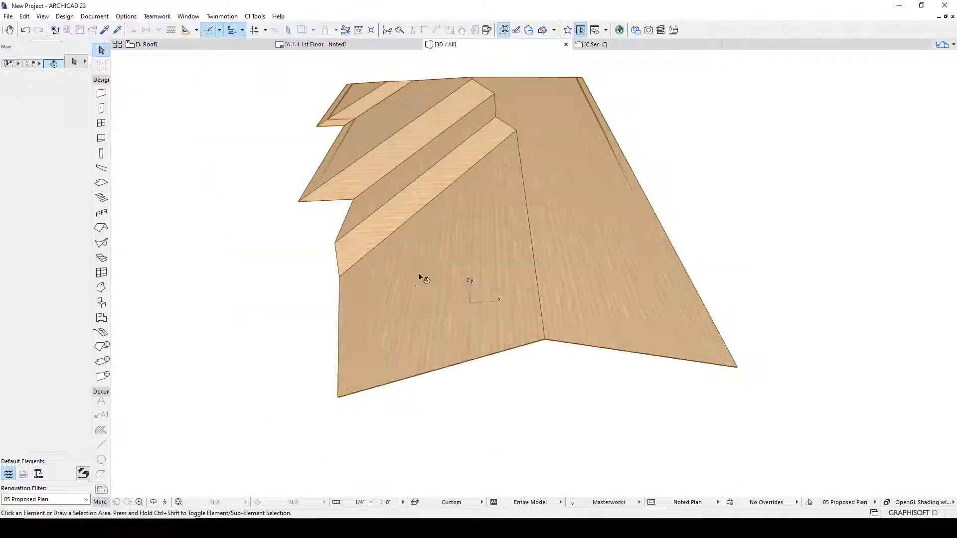
shift+middle_drag(475, 238, 358, 239)
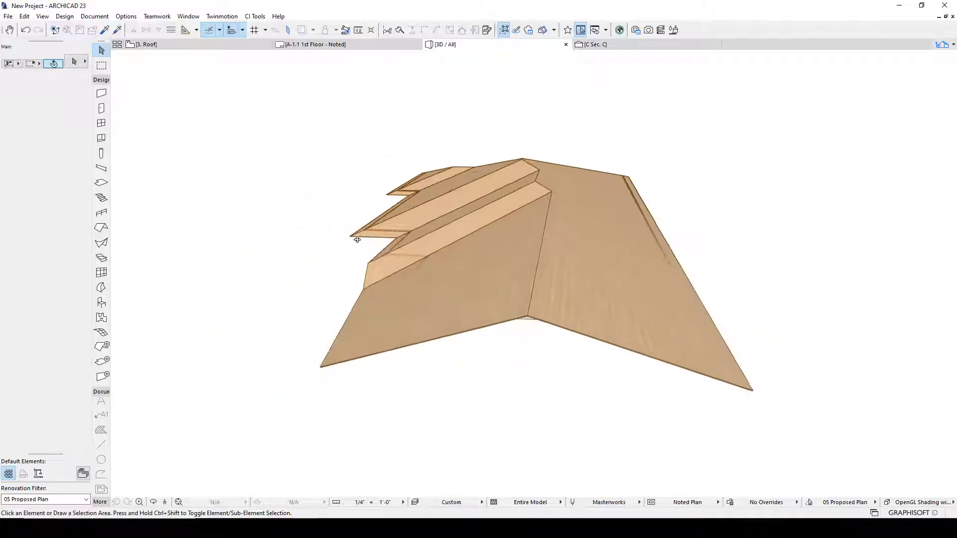
click(149, 44)
key(ctrl+z)
click(356, 244)
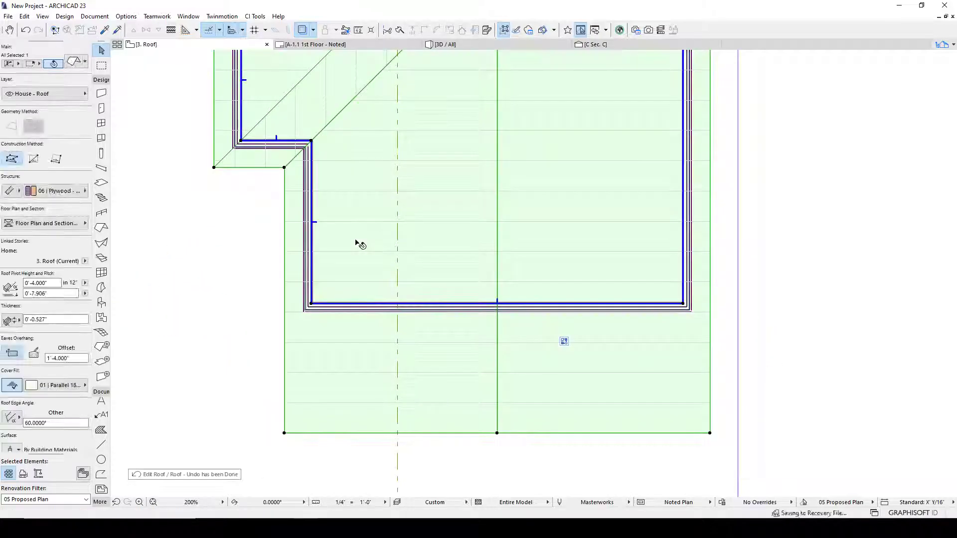
Offset the lower gable-end edge back toward the wall to leave a short overhang
click(516, 434)
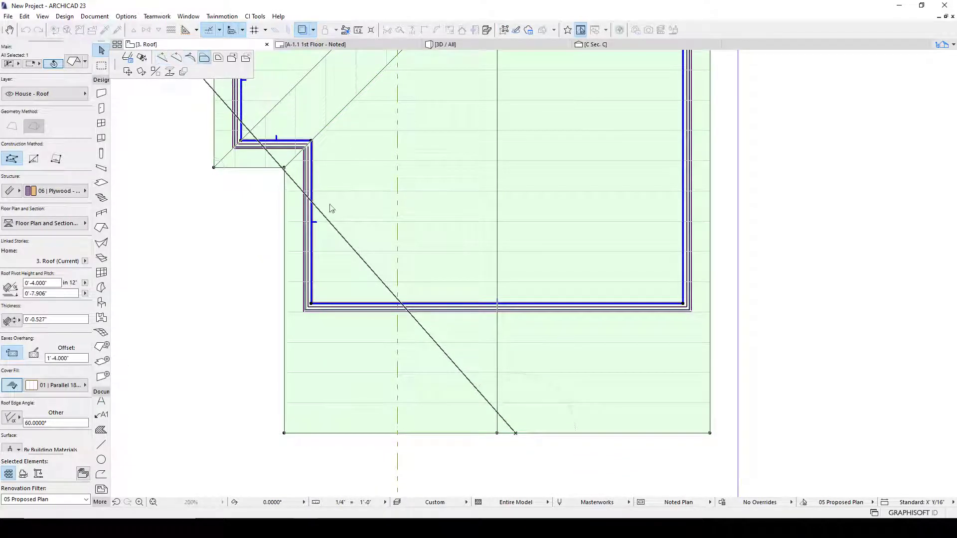
click(549, 345)
key(Escape)
middle_drag(515, 297, 491, 353)
click(535, 323)
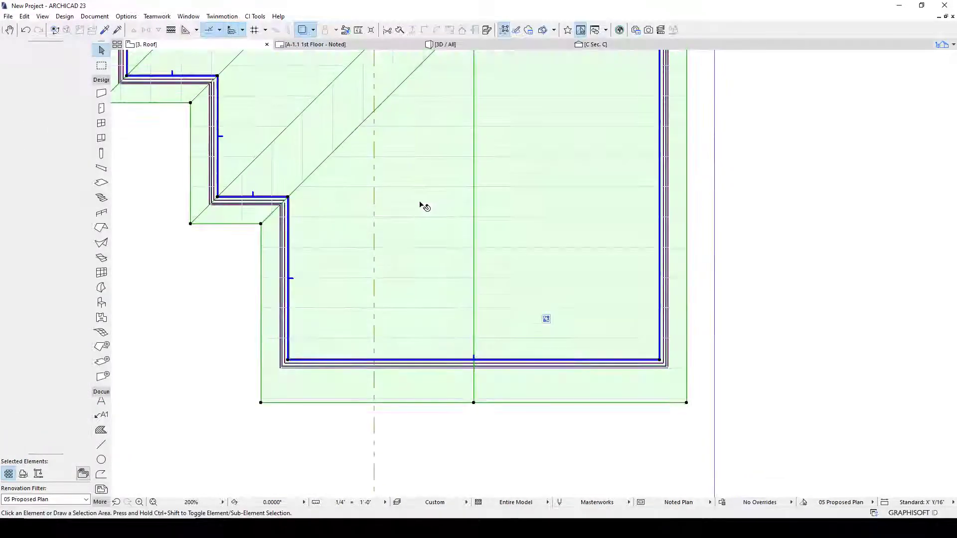
Stretch the upper-left ridge end horizontally out to the left wall line to turn that hip into a gable
scroll(420, 200, down, 5)
middle_drag(420, 196, 403, 264)
scroll(413, 168, up, 4)
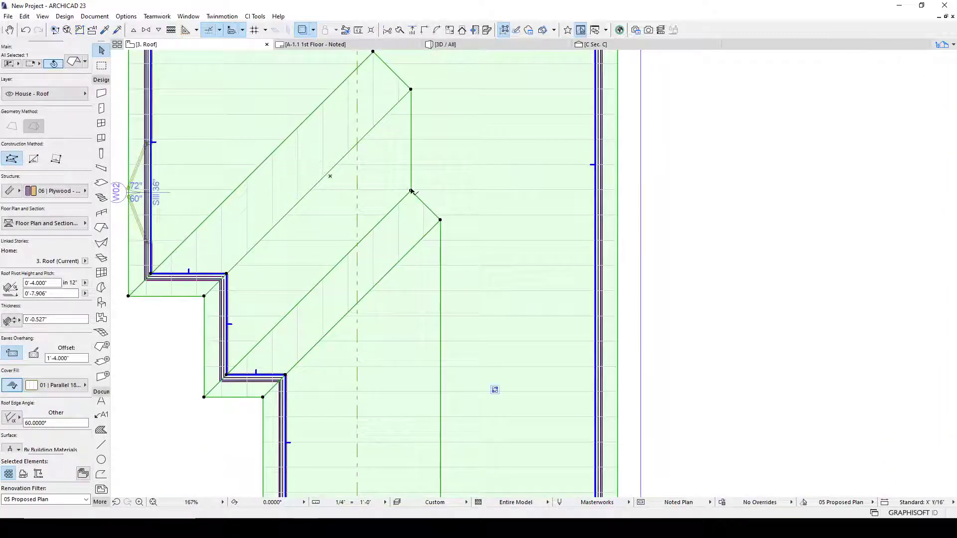
scroll(438, 277, down, 5)
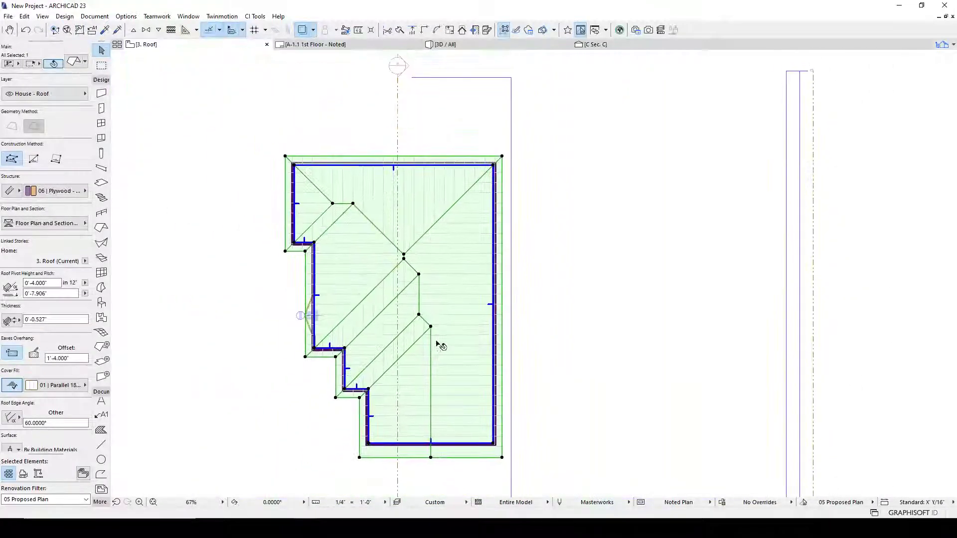
scroll(299, 197, up, 4)
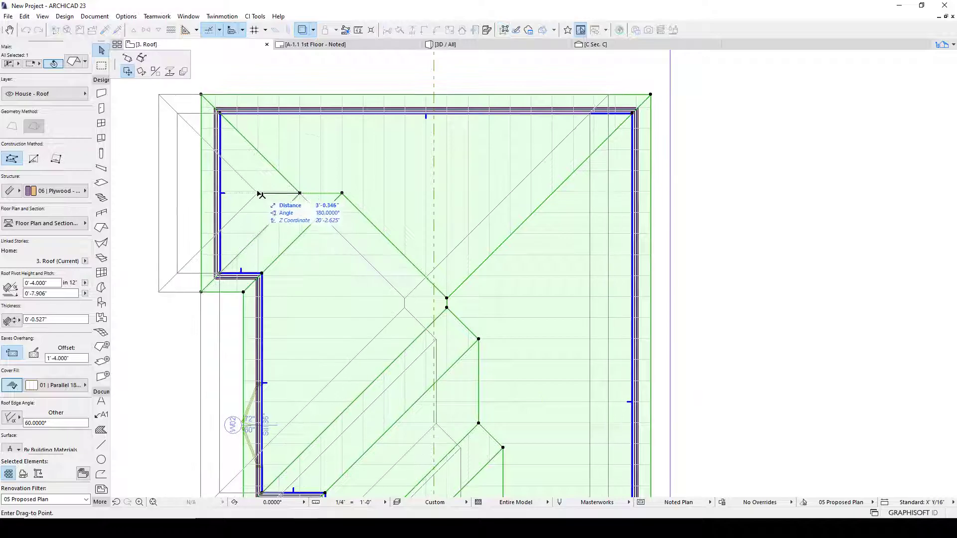
click(300, 195)
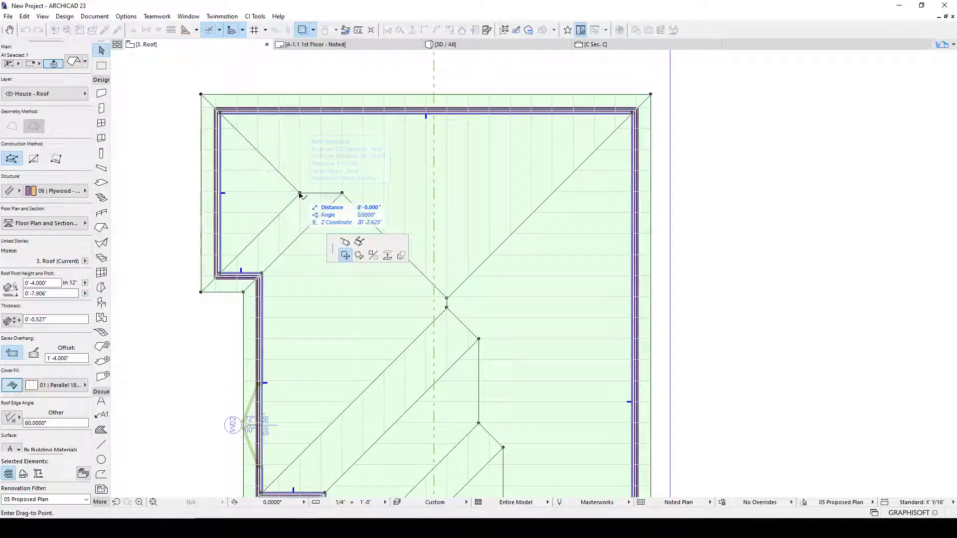
click(345, 241)
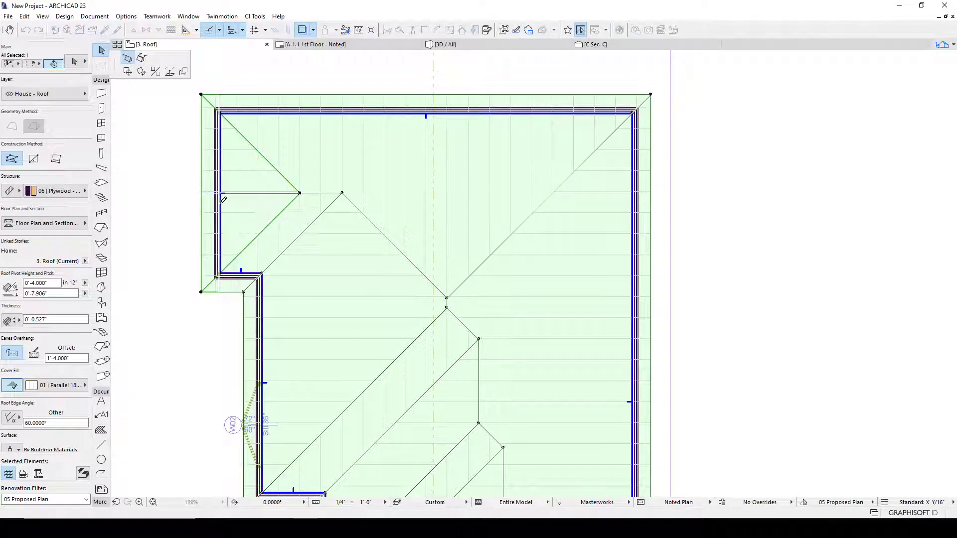
click(221, 192)
Offset the upper-left gable-end roof edge 16" outward from the wall to create an overhang
click(218, 102)
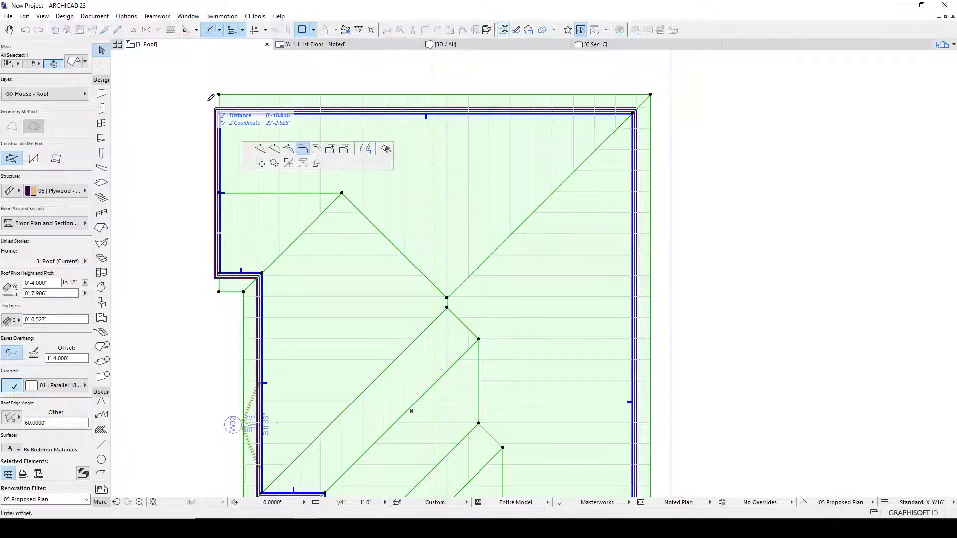
scroll(235, 113, up, 4)
middle_drag(251, 134, 384, 194)
scroll(318, 167, up, 5)
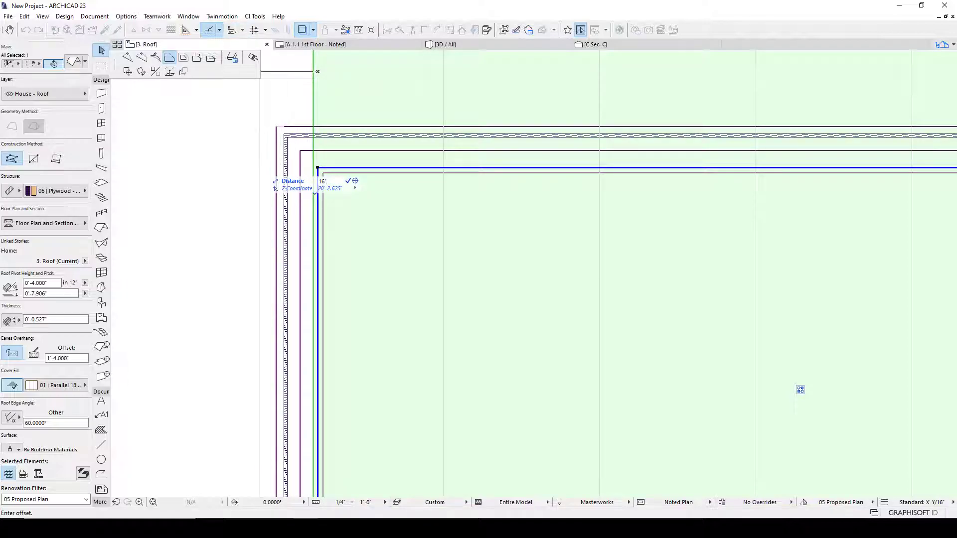
key(Return)
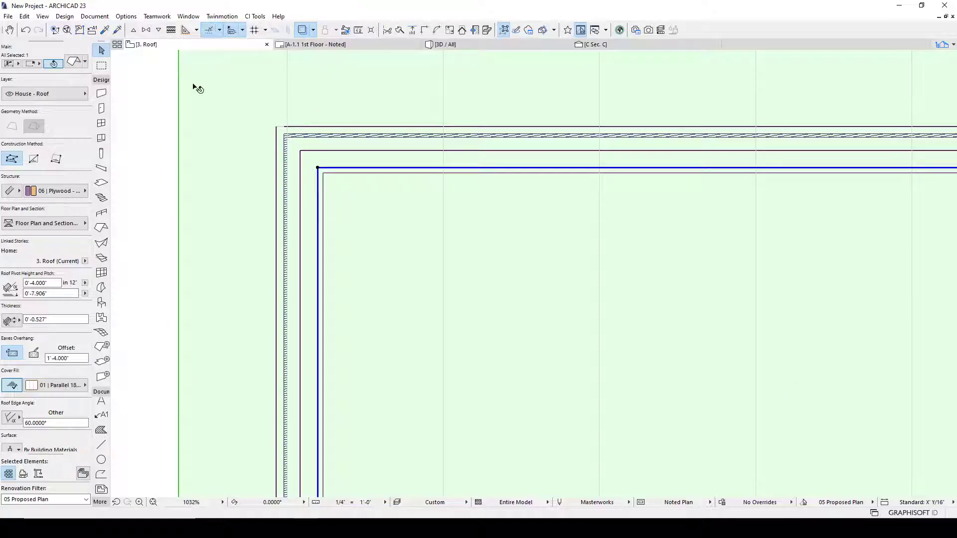
Stretch the lower gable's ridge end horizontally inward along the ridge to turn that end back into a hip
scroll(301, 173, down, 10)
middle_drag(407, 285, 400, 231)
scroll(402, 311, up, 2)
middle_drag(462, 465, 412, 327)
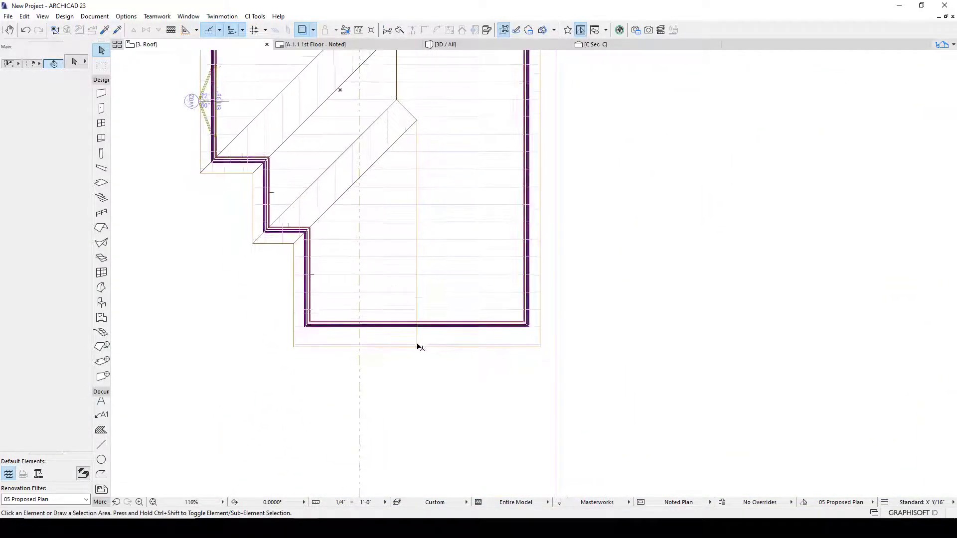
click(418, 346)
click(416, 347)
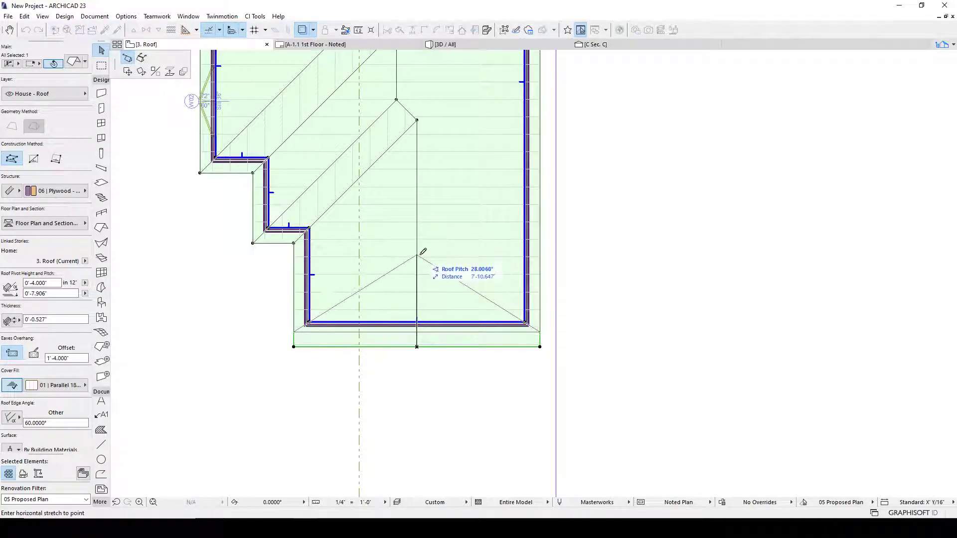
click(423, 229)
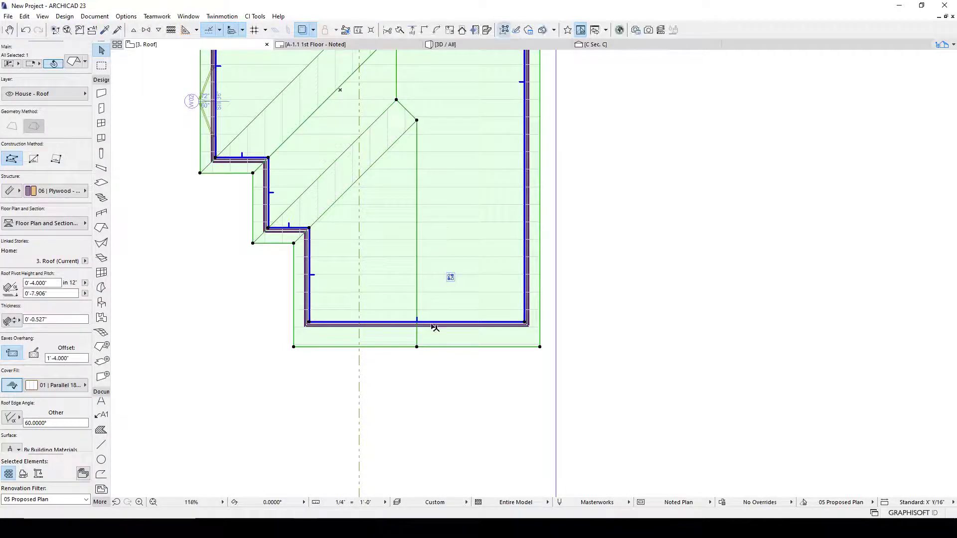
scroll(436, 327, up, 4)
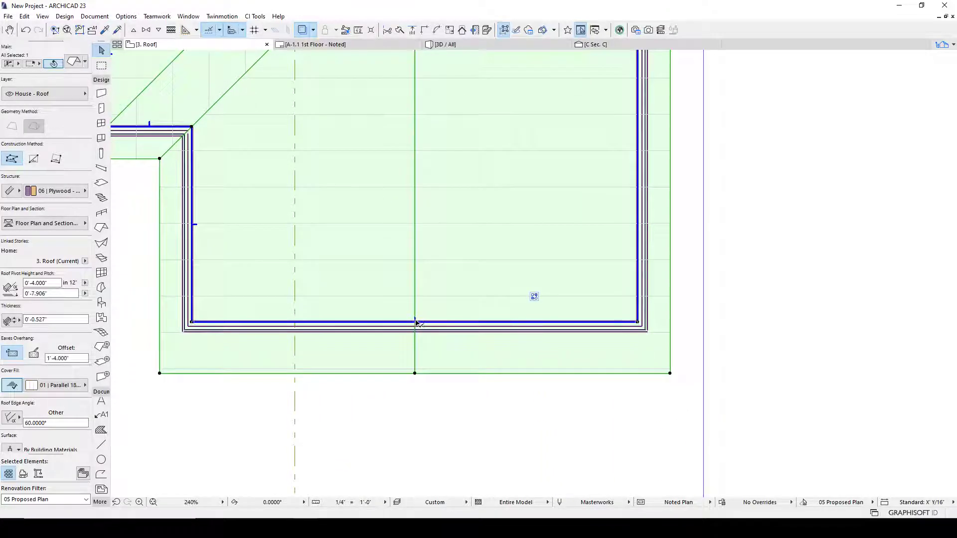
click(415, 374)
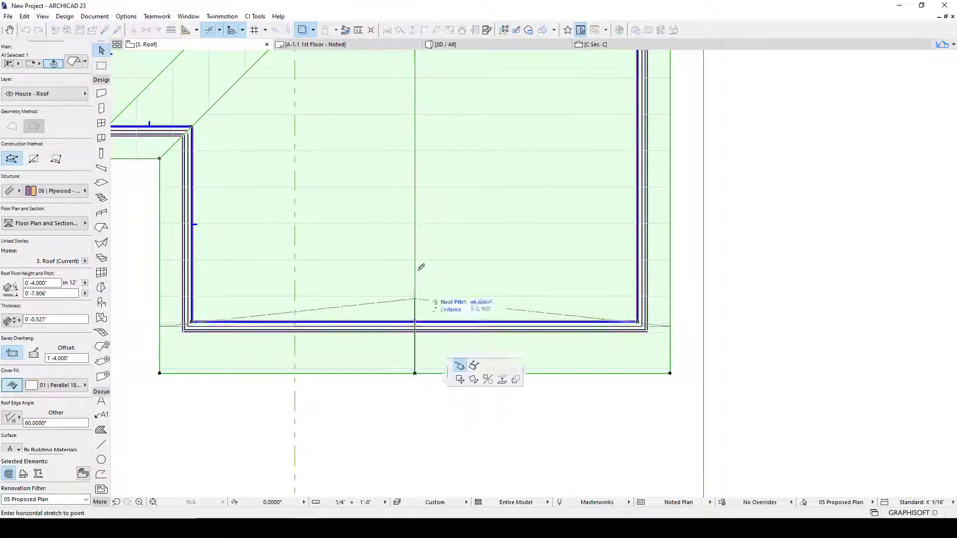
middle_drag(417, 73, 413, 230)
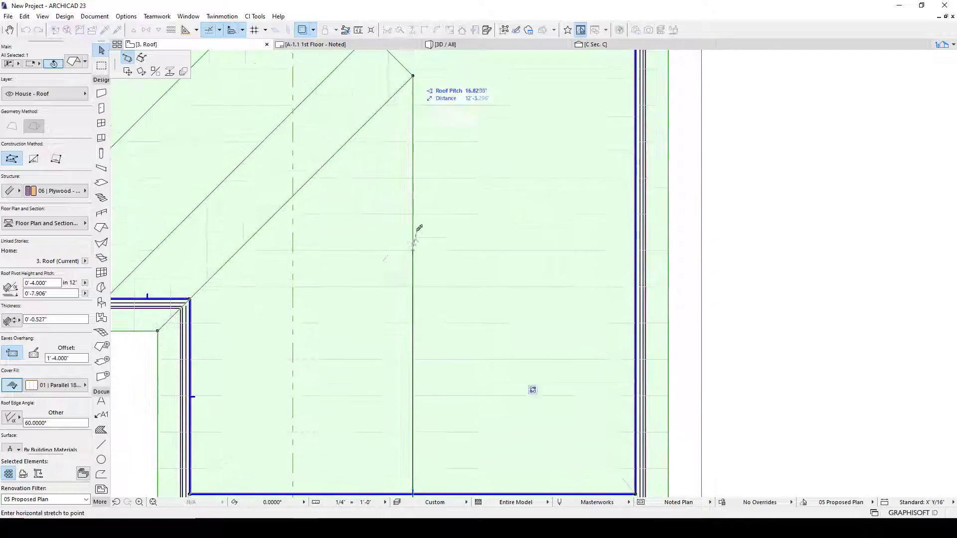
click(424, 142)
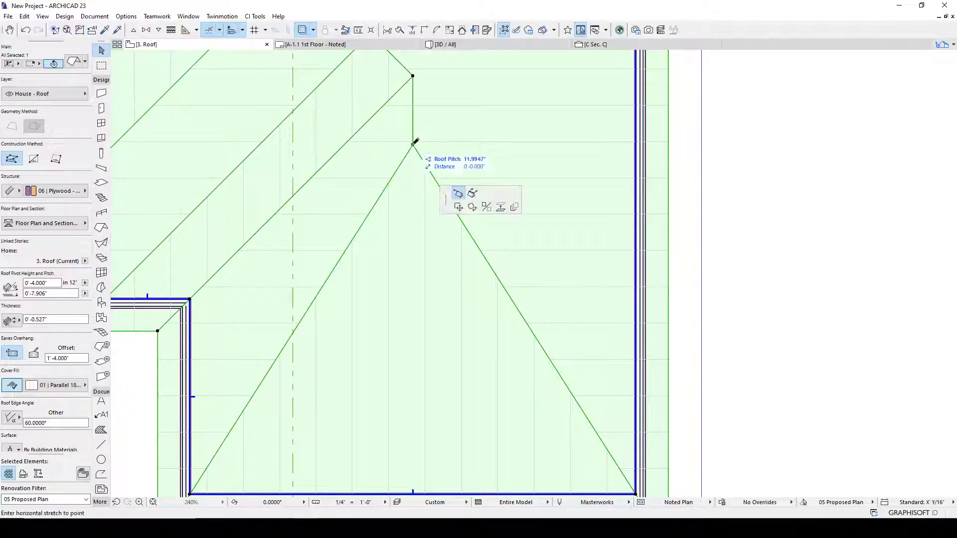
Stretch the lower hip's ridge end repeatedly up and down along the ridge line to vary the hip plane's pitch
click(413, 206)
click(412, 207)
click(412, 126)
click(414, 127)
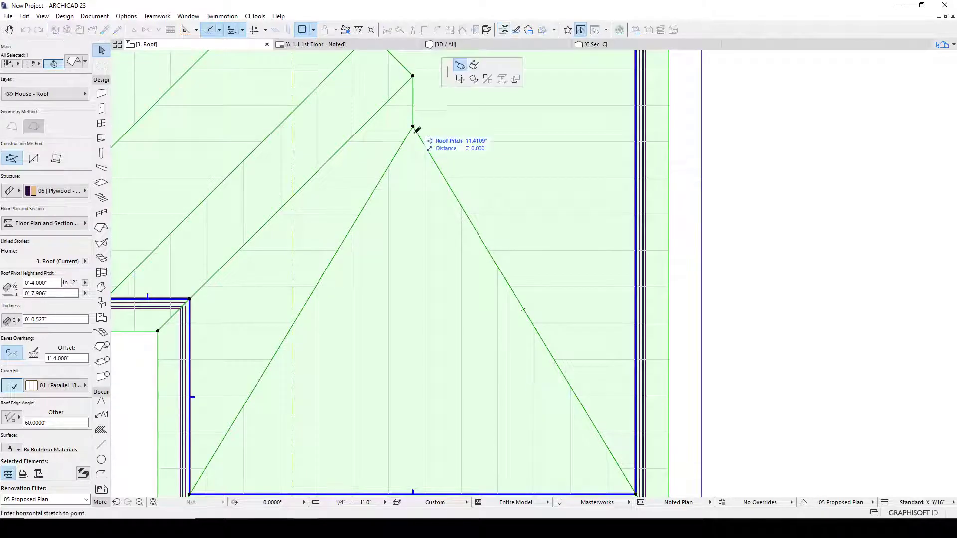
click(413, 214)
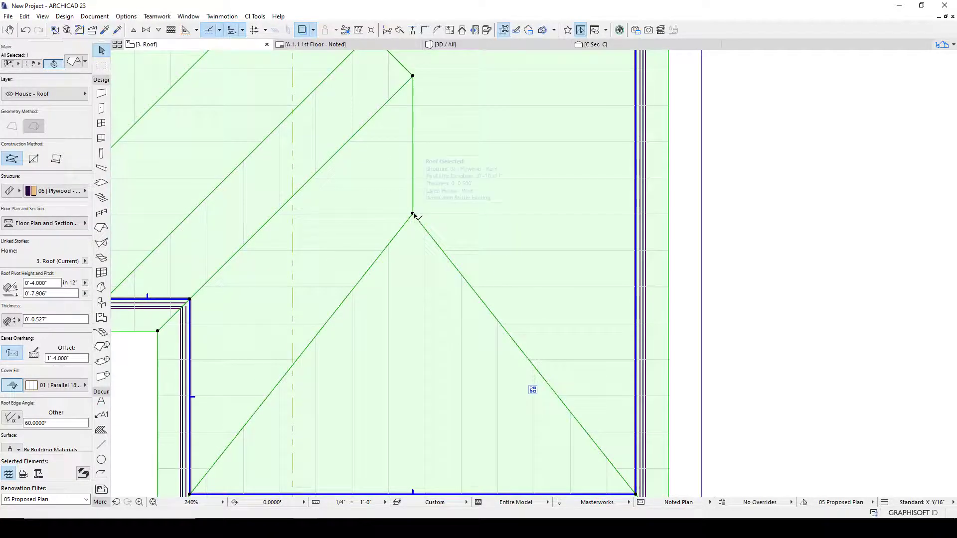
click(413, 214)
click(413, 307)
click(413, 308)
click(424, 168)
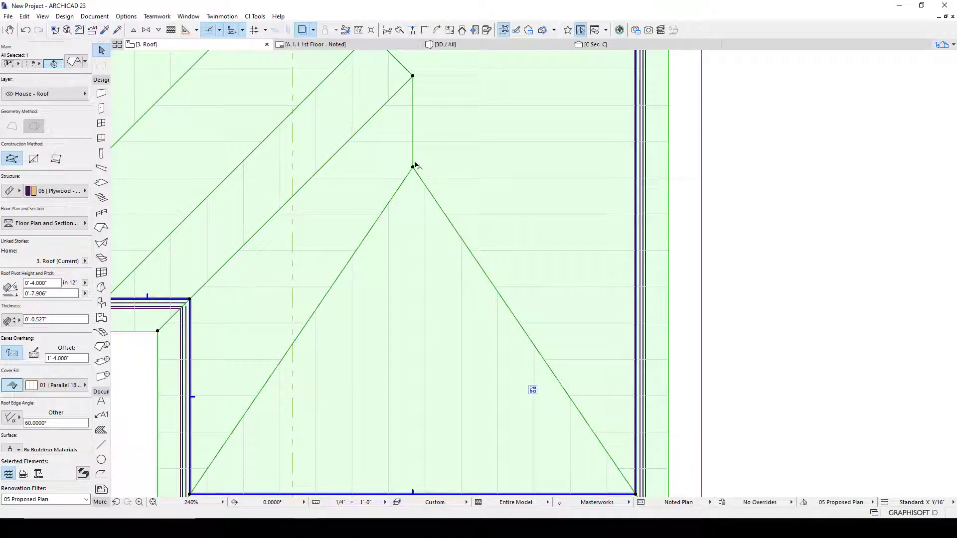
Check the lower hip in 3D and stretch its ridge end closer to the bottom wall in the roof plan
click(492, 44)
shift+middle_drag(516, 218, 407, 177)
click(546, 250)
key(F2)
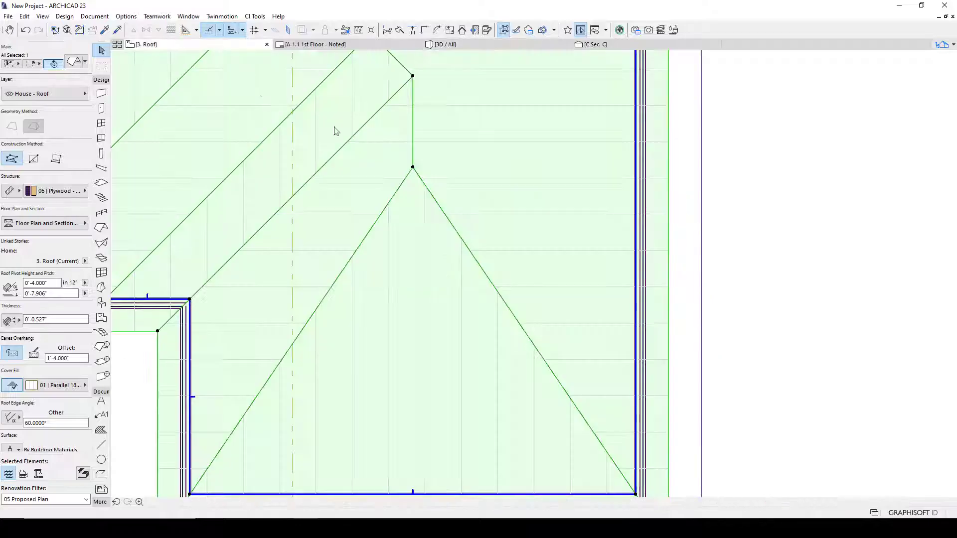
click(413, 168)
click(458, 223)
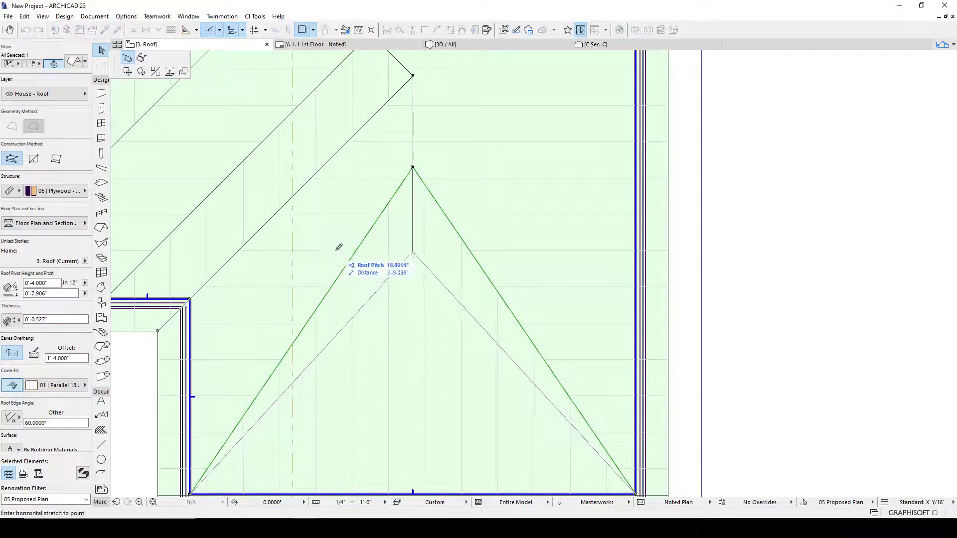
click(407, 275)
key(Escape)
scroll(492, 222, down, 3)
scroll(322, 312, up, 6)
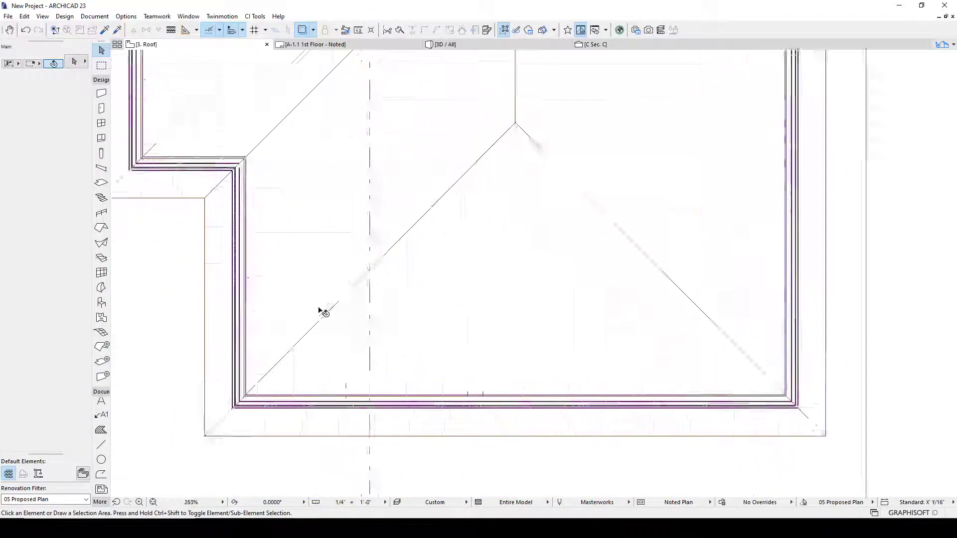
key(l)
scroll(230, 388, up, 6)
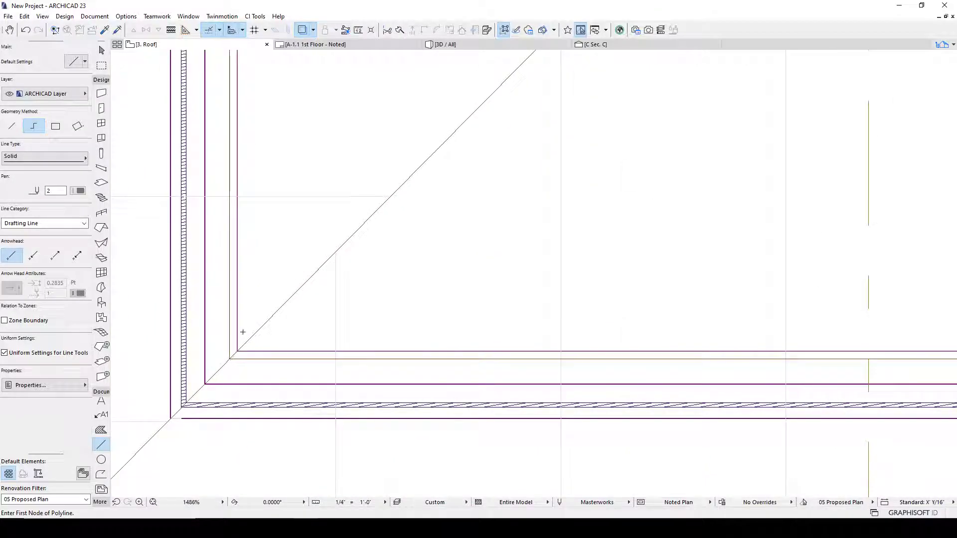
key(Escape)
click(244, 327)
key(Escape)
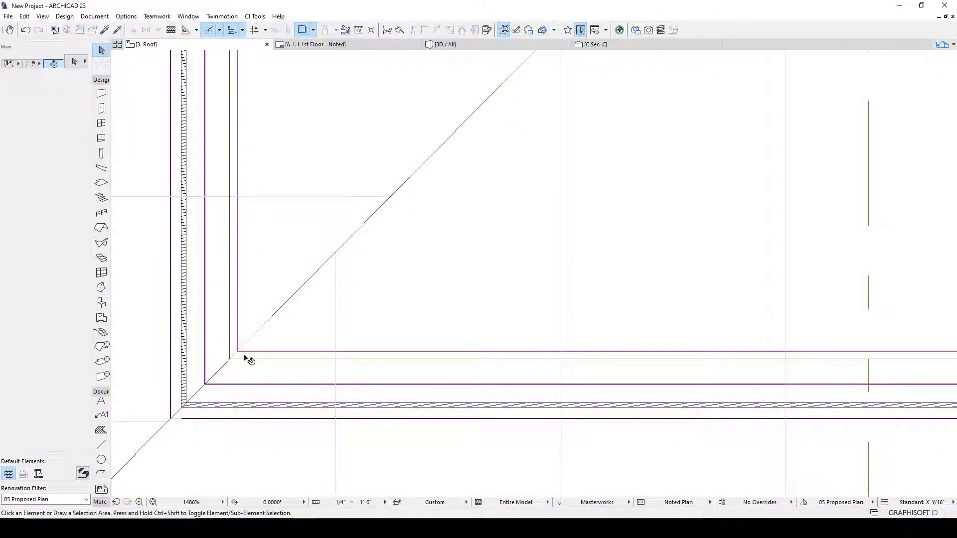
Draw a diagonal drafting line from the lower-left pivot line corner to just past the lower hip's ridge end
scroll(244, 359, down, 6)
key(l)
scroll(274, 334, up, 6)
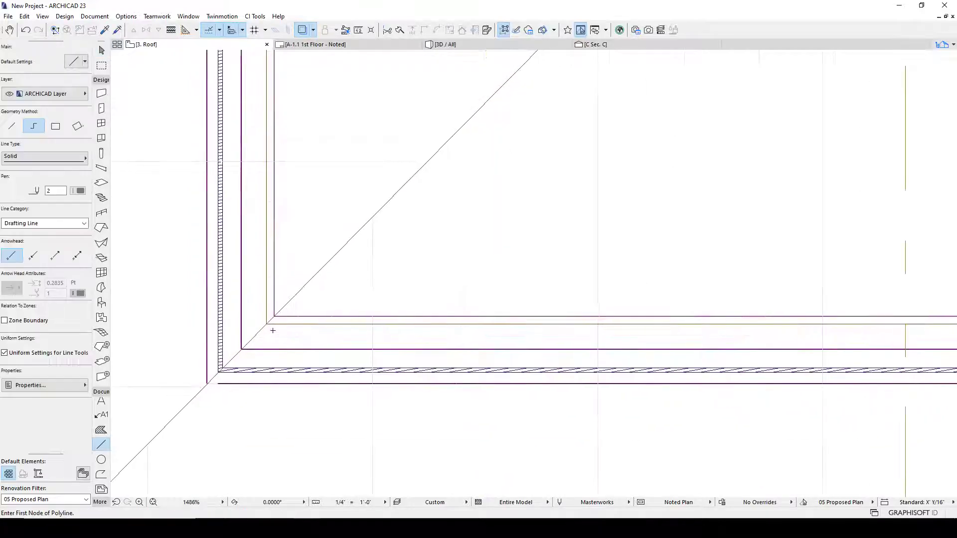
click(269, 323)
scroll(341, 257, down, 6)
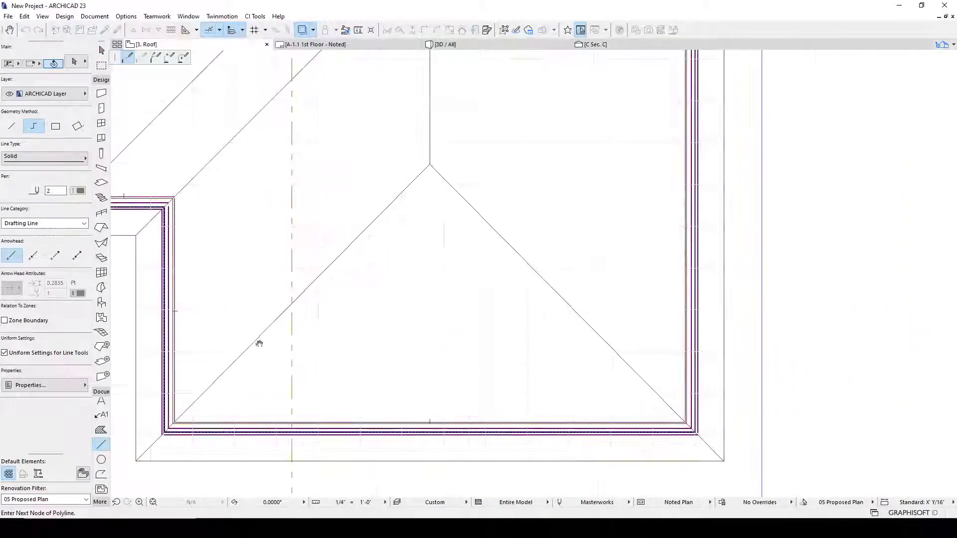
click(458, 139)
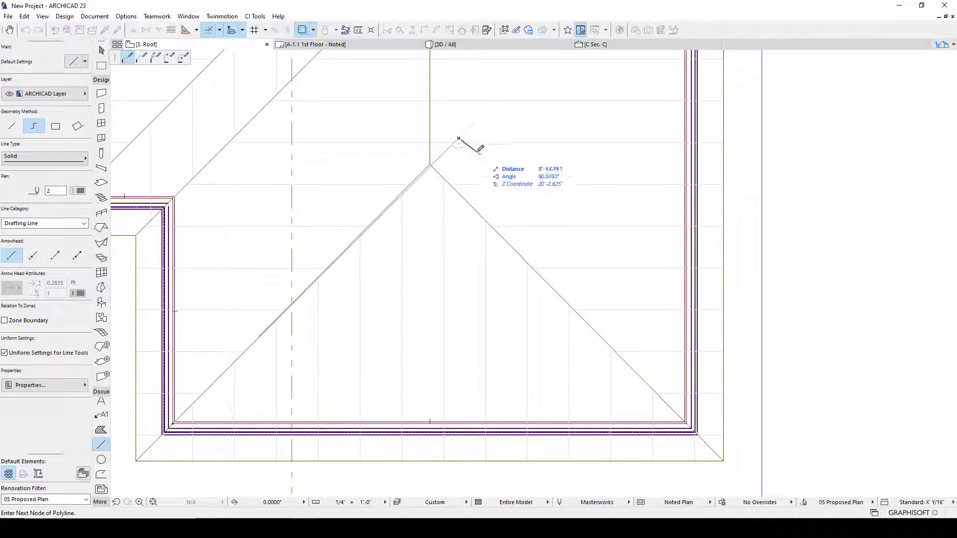
click(459, 139)
Stretch the lower ridge end to the drafting line's intersection with the ridge and remove the line extending beyond it
scroll(447, 157, up, 10)
shift+click(347, 202)
click(347, 202)
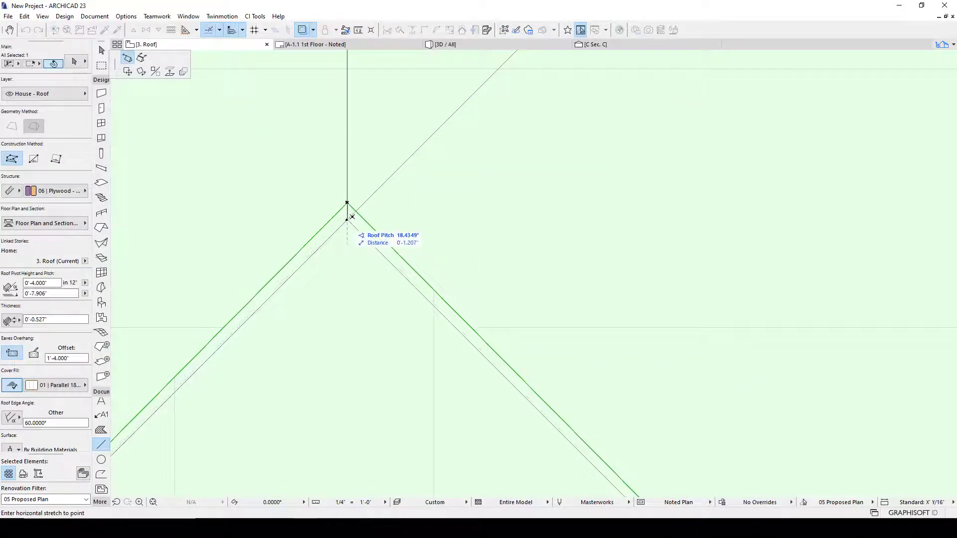
click(352, 217)
scroll(349, 218, down, 4)
key(Escape)
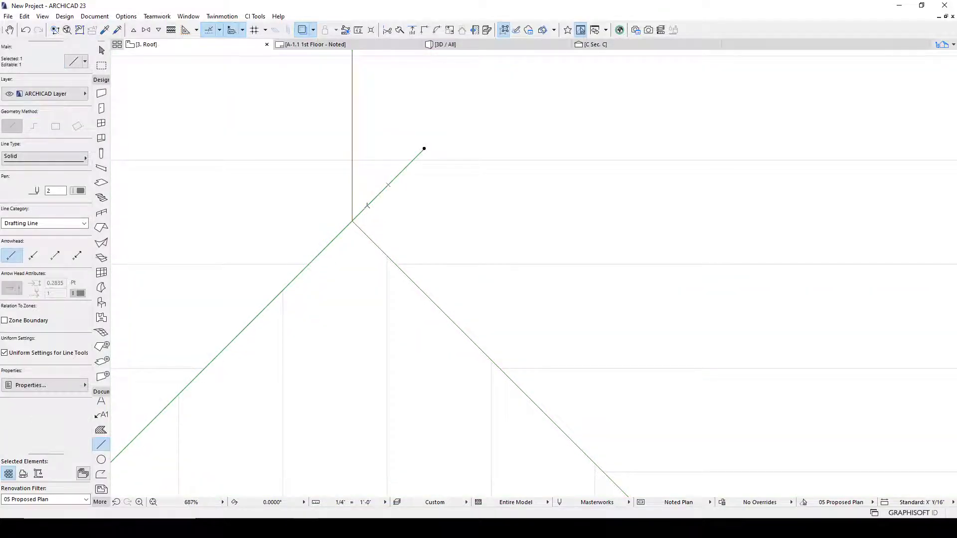
ctrl+click(367, 205)
shift+click(352, 220)
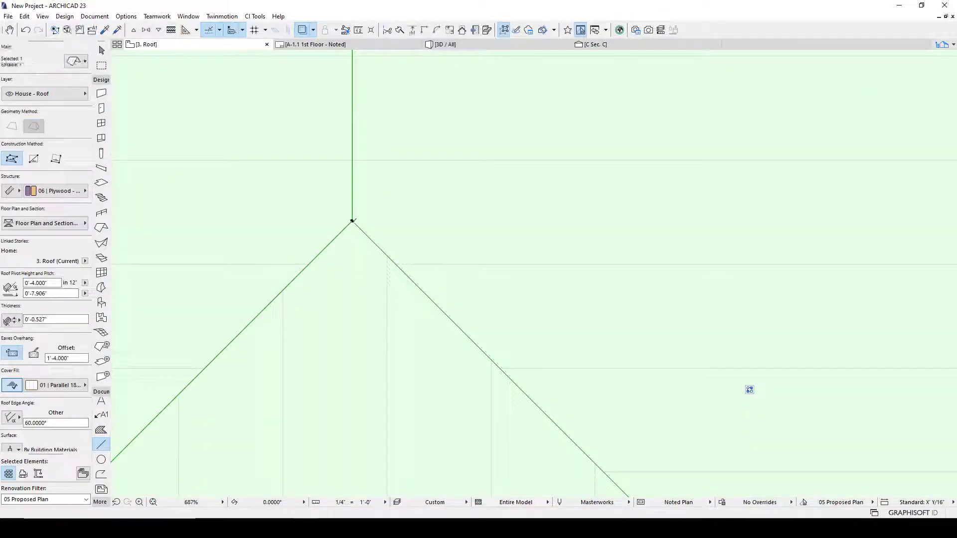
right_click(352, 220)
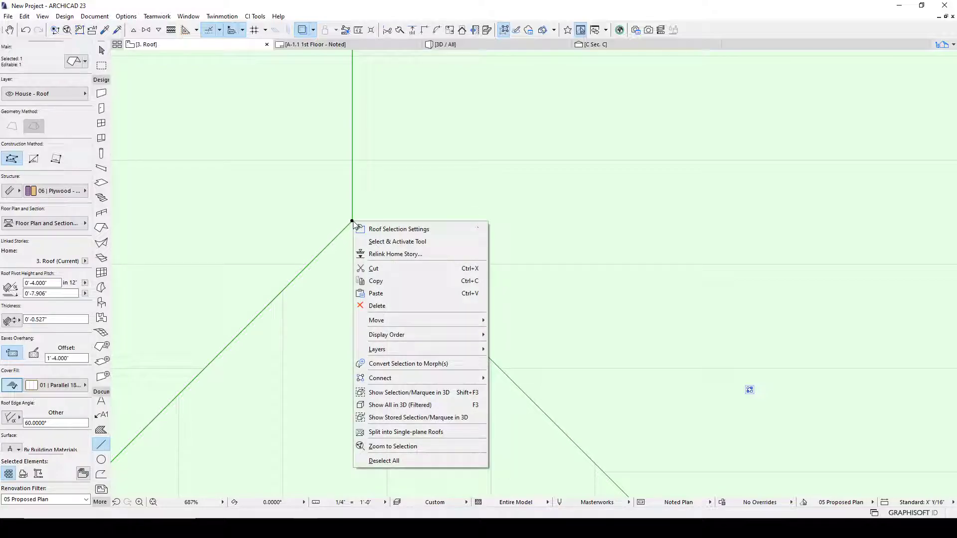
key(Escape)
key(Escape)
Try to move the ridge segment above the lower hip sideways toward the stepped walls
scroll(437, 210, down, 6)
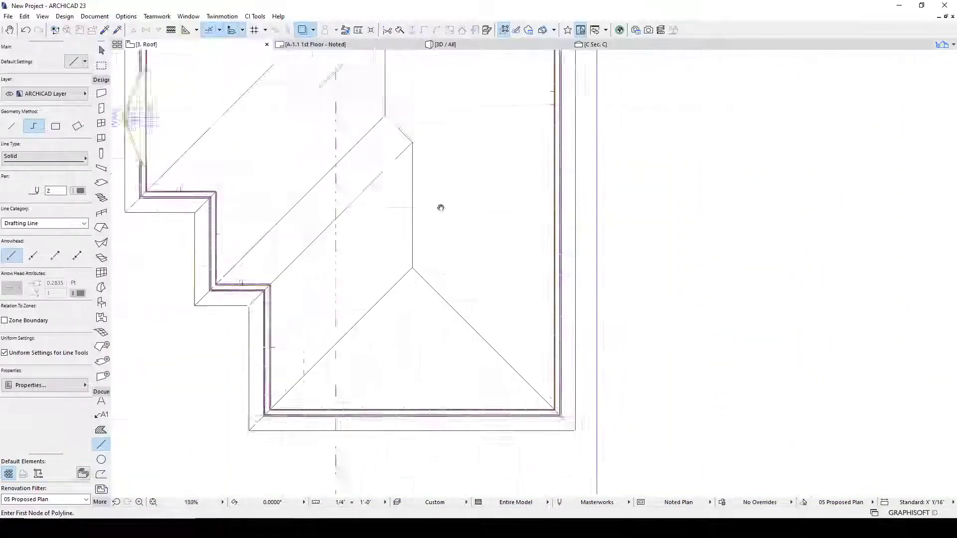
shift+click(415, 203)
click(414, 202)
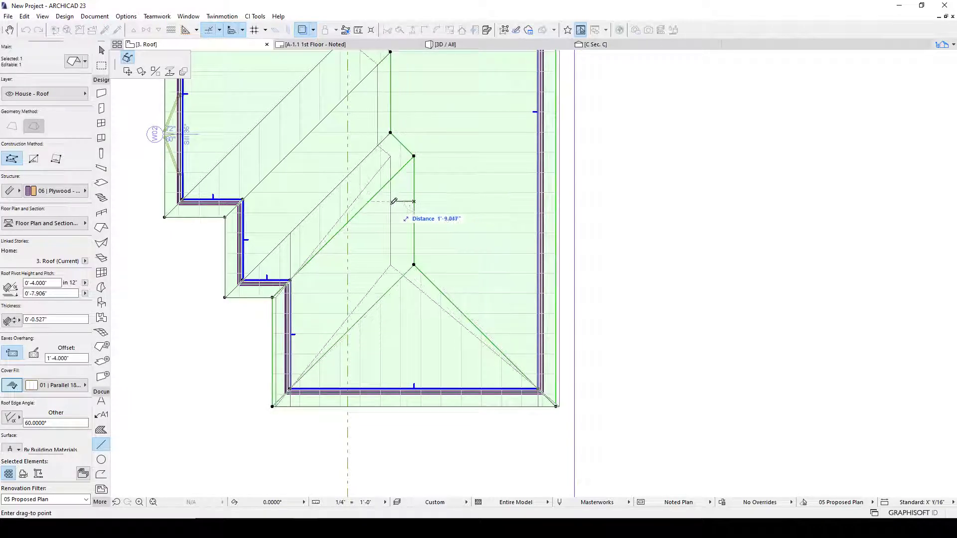
key(Escape)
key(Escape)
key(Escape)
Offset the horizontal pivot line at the upper wall step downward to align with the pivot line of the next step
scroll(408, 224, down, 4)
middle_drag(412, 235, 398, 265)
scroll(335, 261, up, 4)
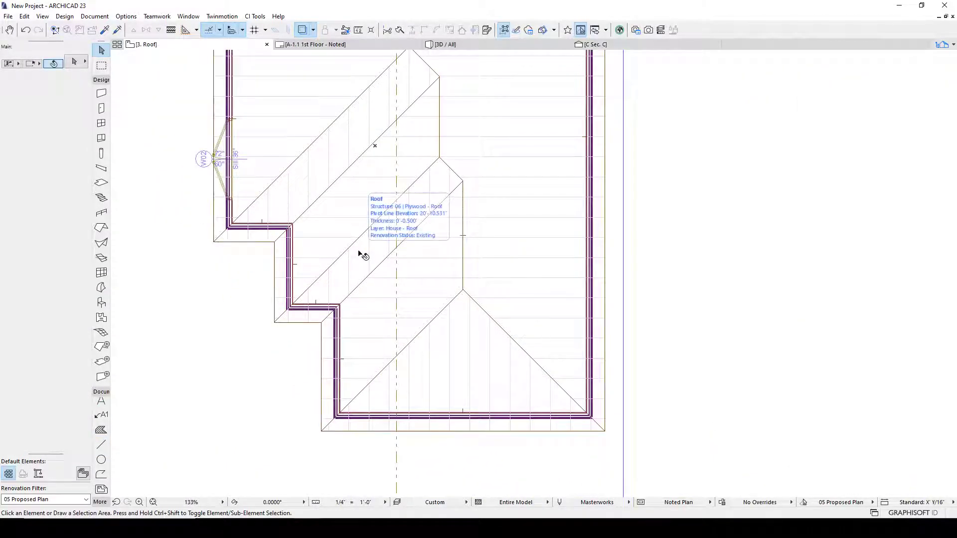
click(259, 237)
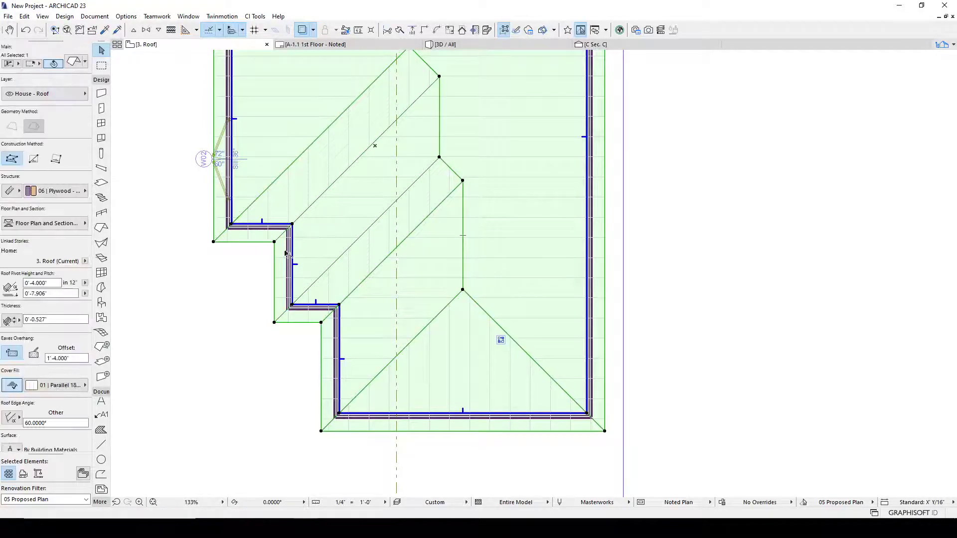
scroll(251, 229, up, 5)
scroll(314, 216, up, 3)
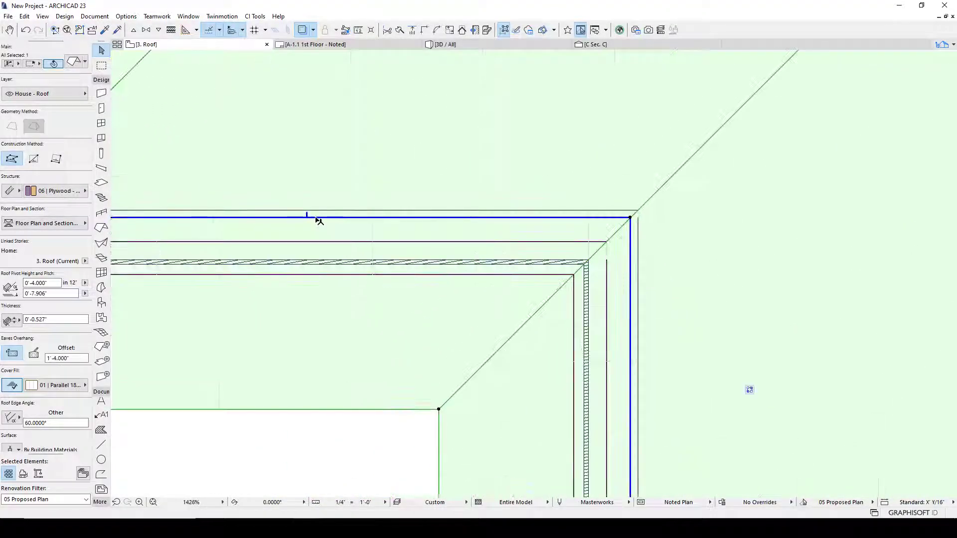
click(313, 217)
scroll(345, 244, down, 5)
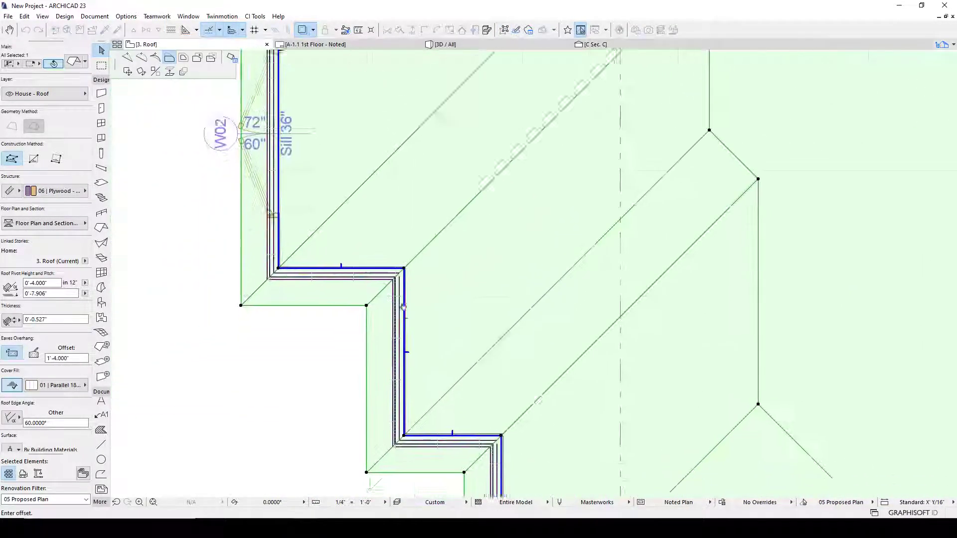
click(404, 345)
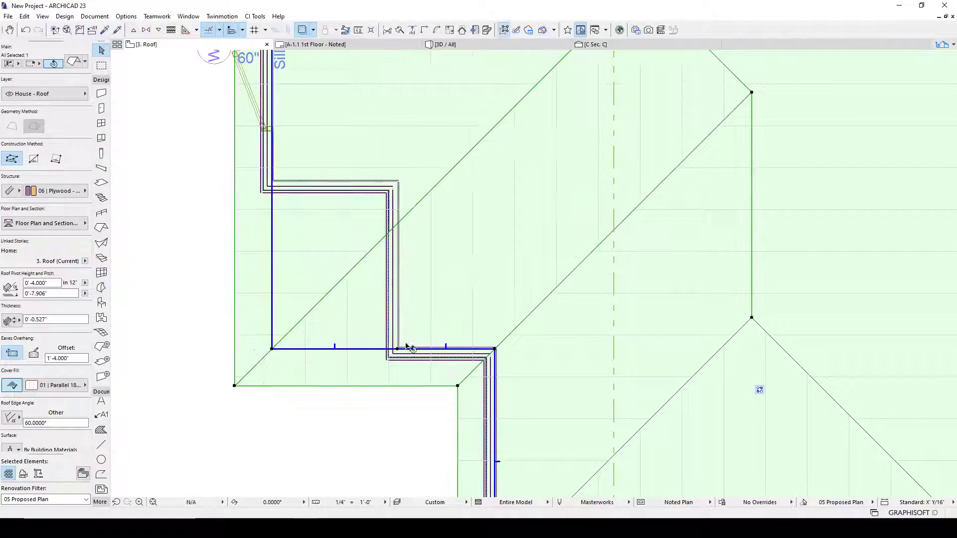
Move the leftover middle node onto the outer corner node to merge the two aligned pivot lines into one
click(397, 350)
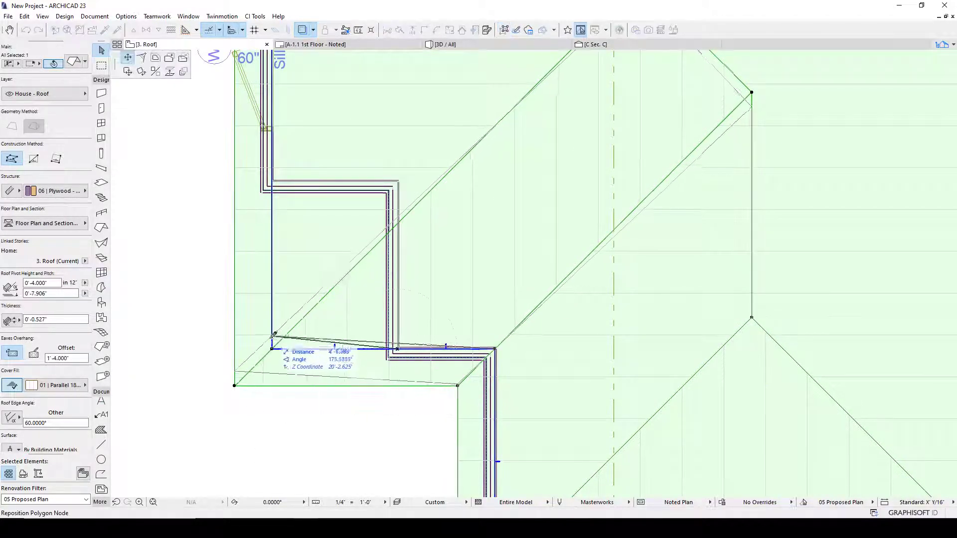
click(272, 349)
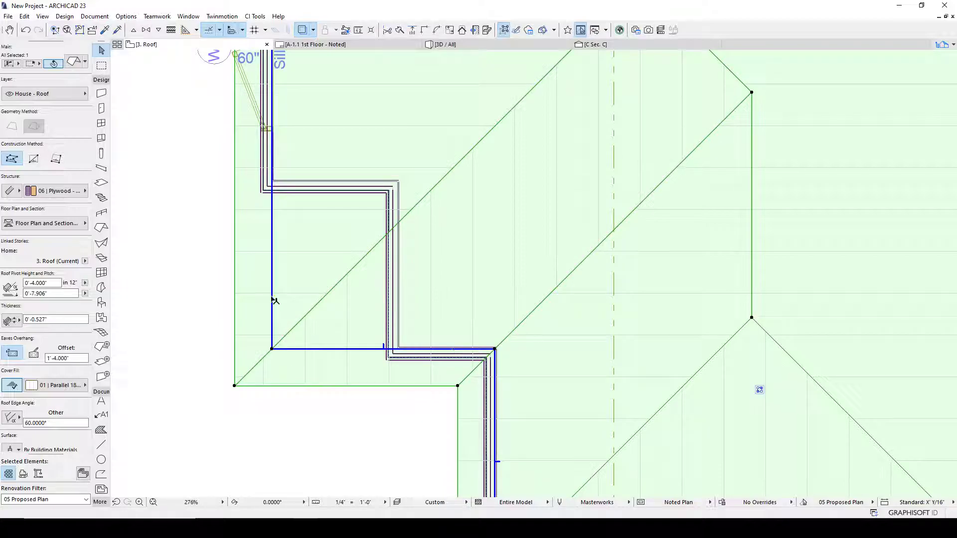
key(Escape)
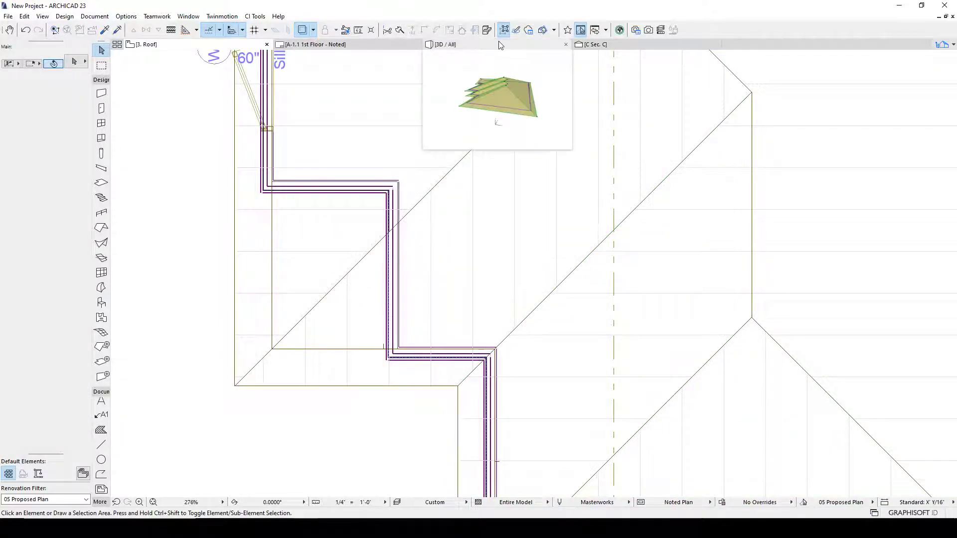
Check the reshaped roof in 3D from above and return to the roof plan
click(445, 45)
shift+middle_drag(496, 205, 681, 272)
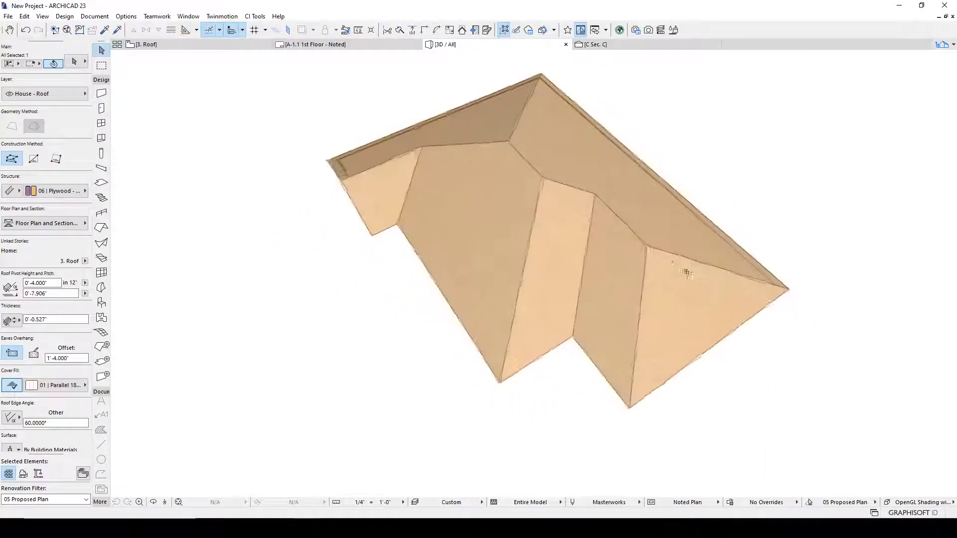
click(145, 44)
click(415, 198)
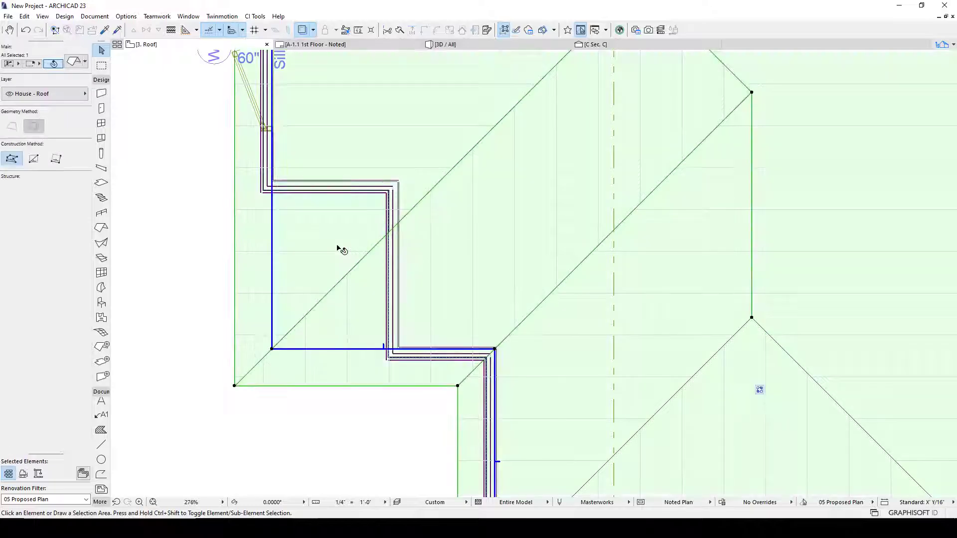
scroll(342, 250, down, 5)
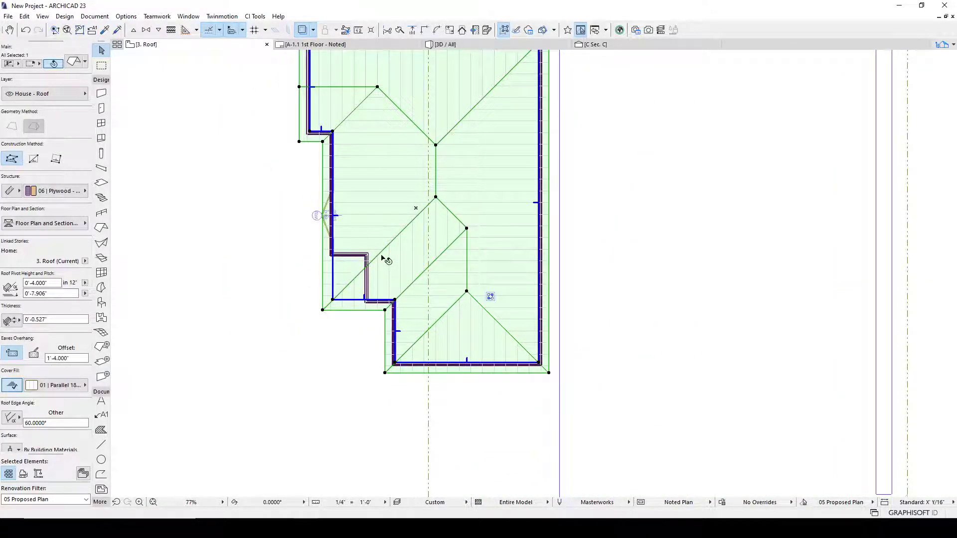
click(436, 181)
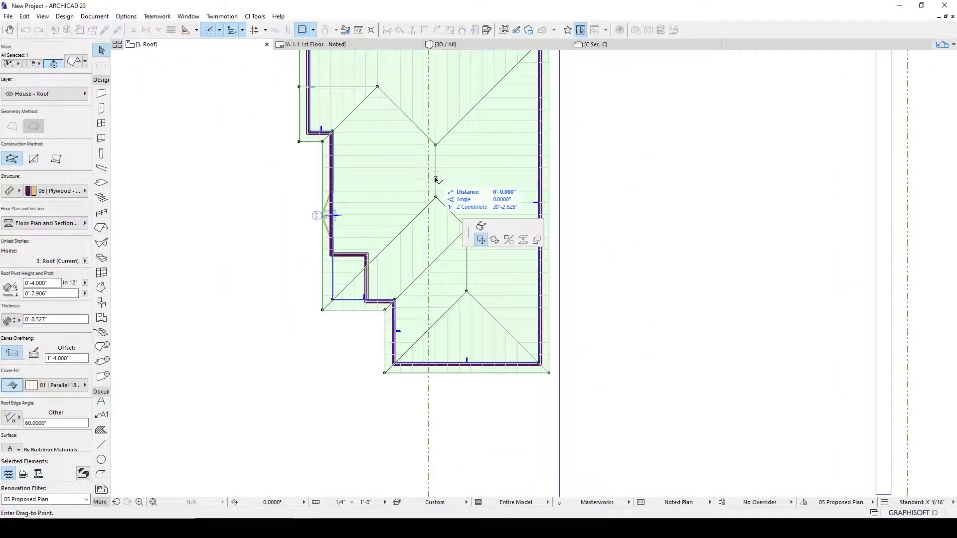
key(Escape)
click(436, 146)
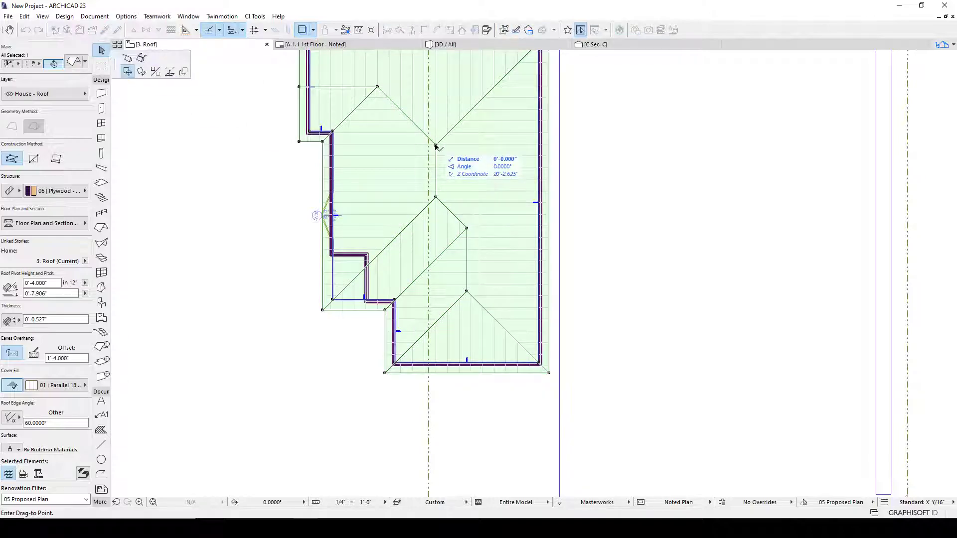
key(Escape)
key(Escape)
click(456, 374)
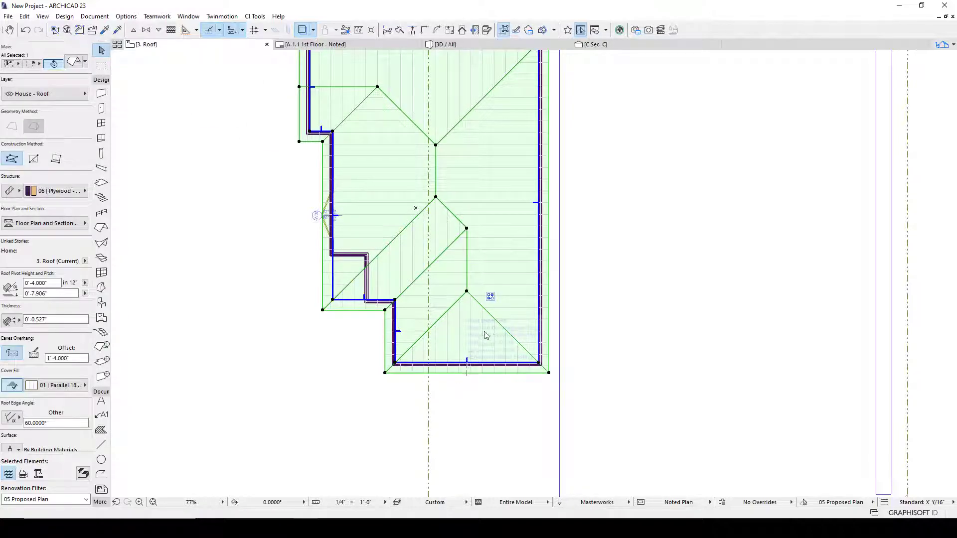
scroll(459, 267, up, 5)
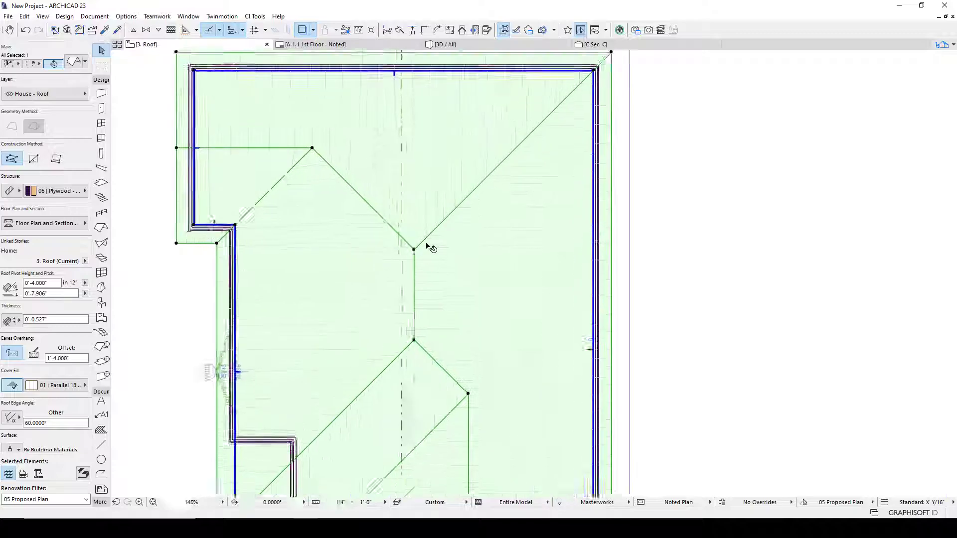
scroll(428, 249, up, 3)
click(409, 252)
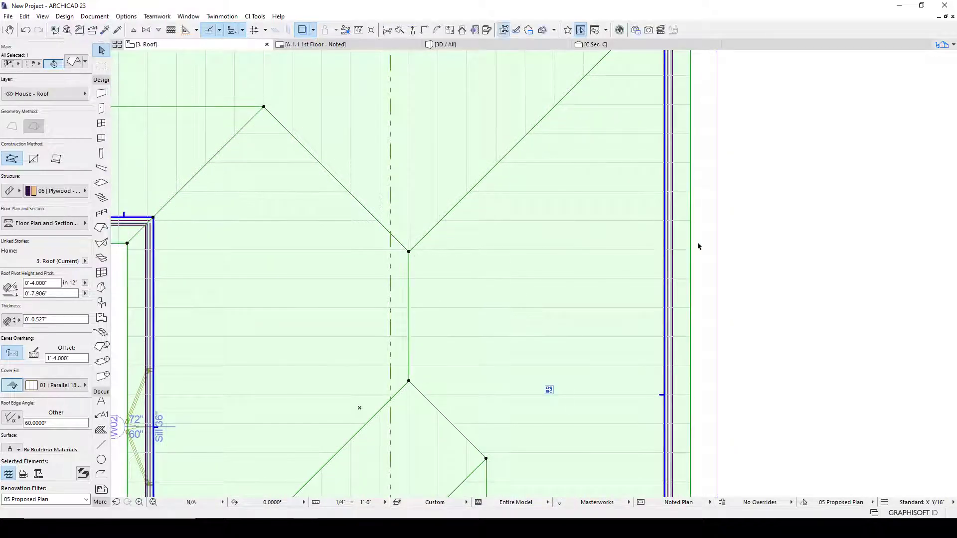
scroll(718, 231, down, 10)
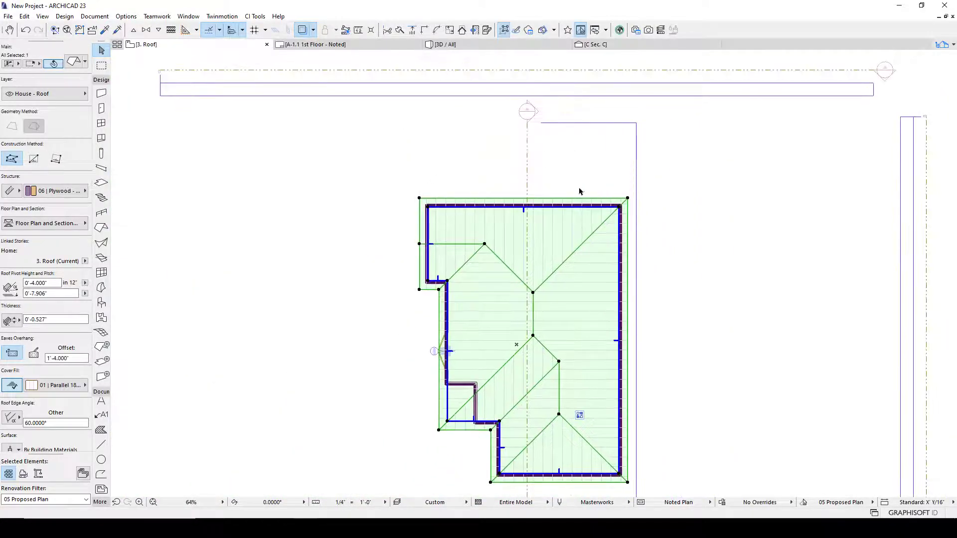
Subtract a rectangular opening from the multi-plane roof, spanning the upper ridge end and the adjoining hip lines
click(573, 199)
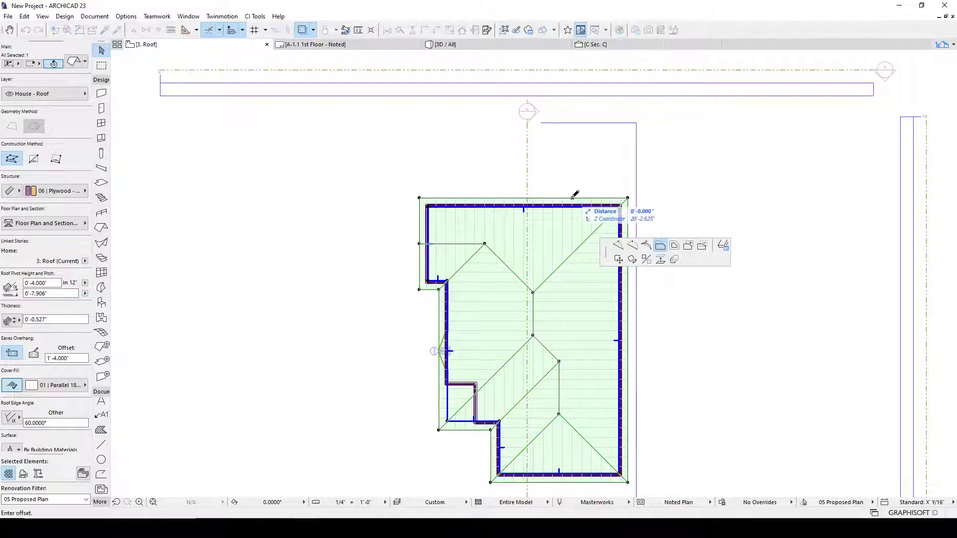
click(704, 246)
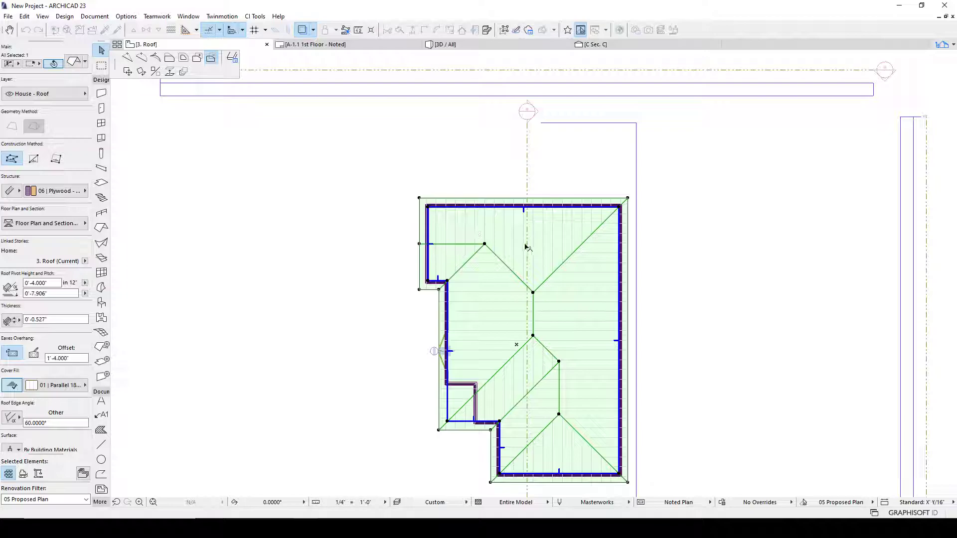
click(519, 259)
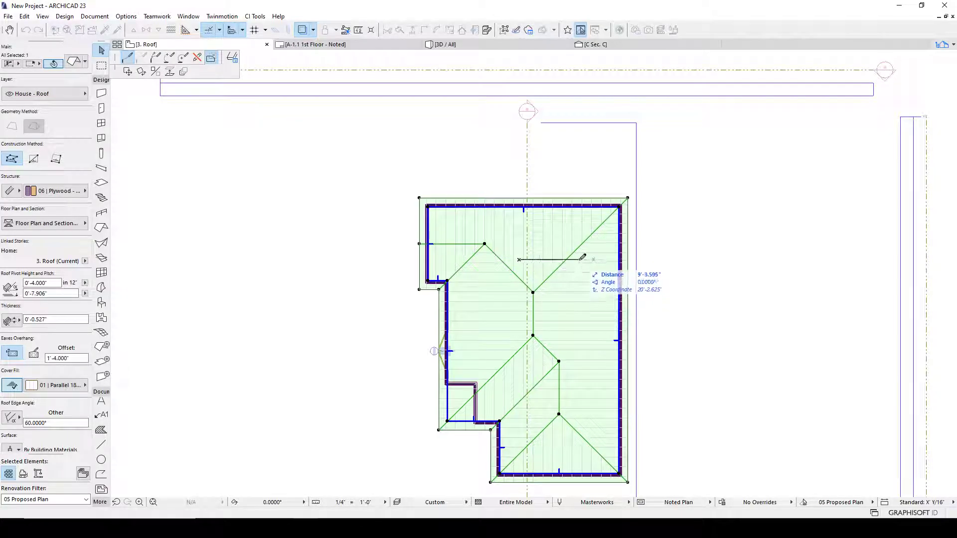
click(520, 258)
scroll(534, 264, up, 4)
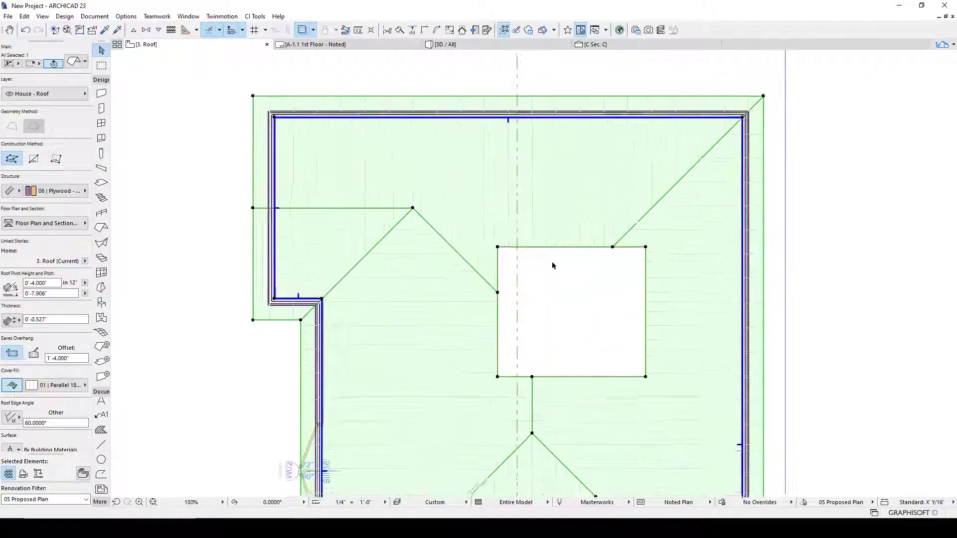
In the 3D view, offset the opening's edge on the long straight slope outward and then back inward
click(443, 46)
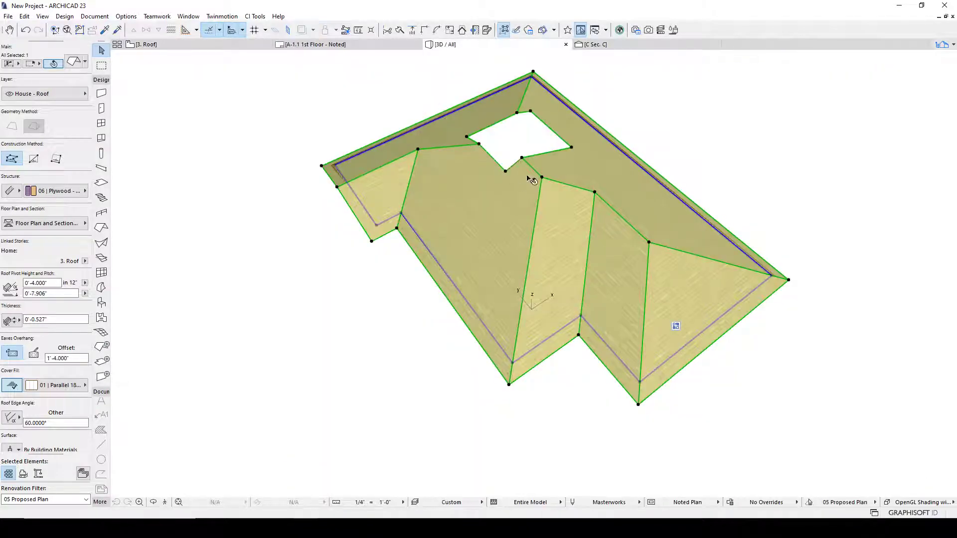
shift+drag(723, 240, 563, 234)
shift+middle_drag(564, 235, 361, 186)
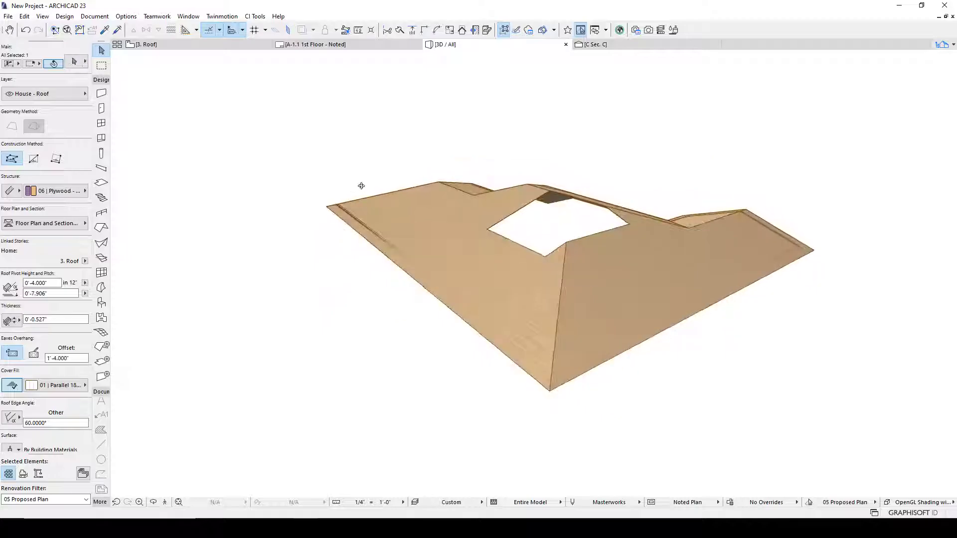
scroll(461, 202, up, 4)
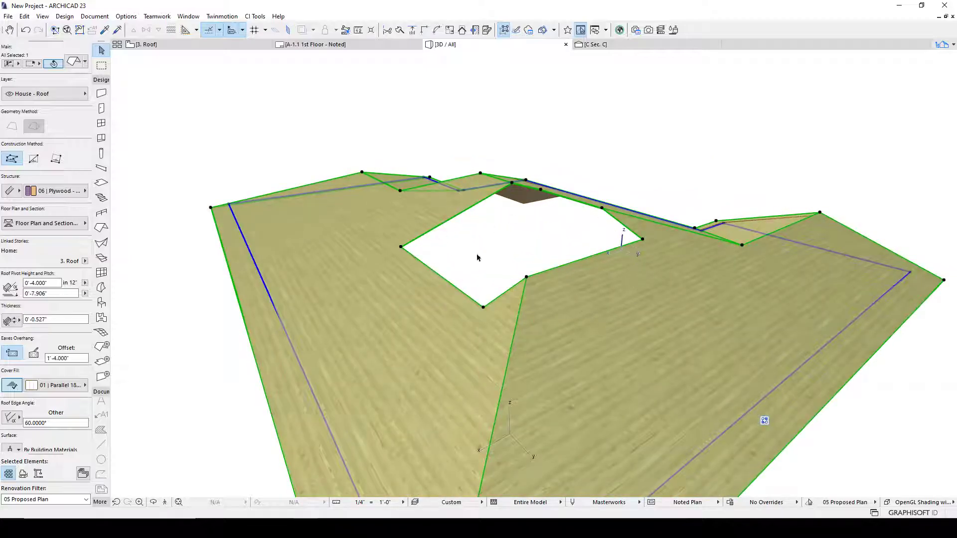
click(477, 303)
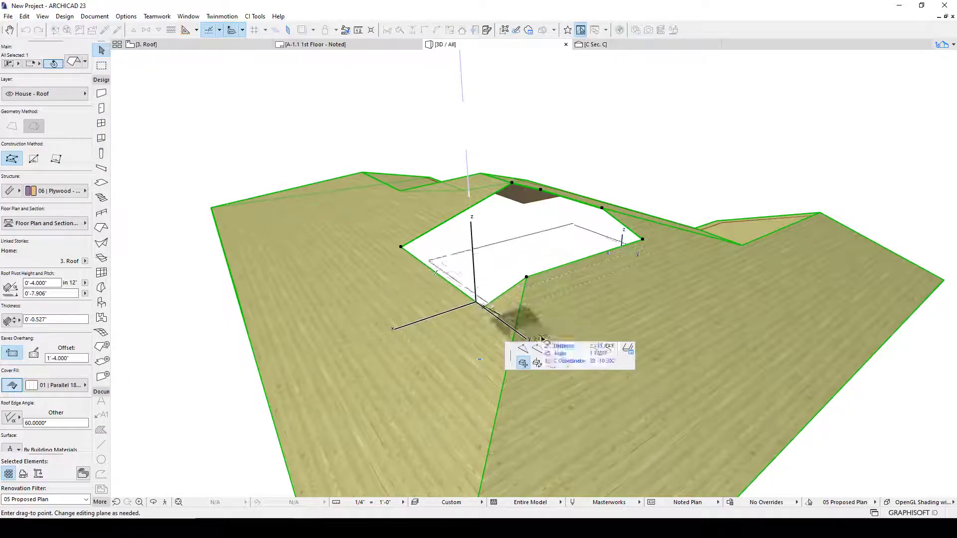
click(565, 349)
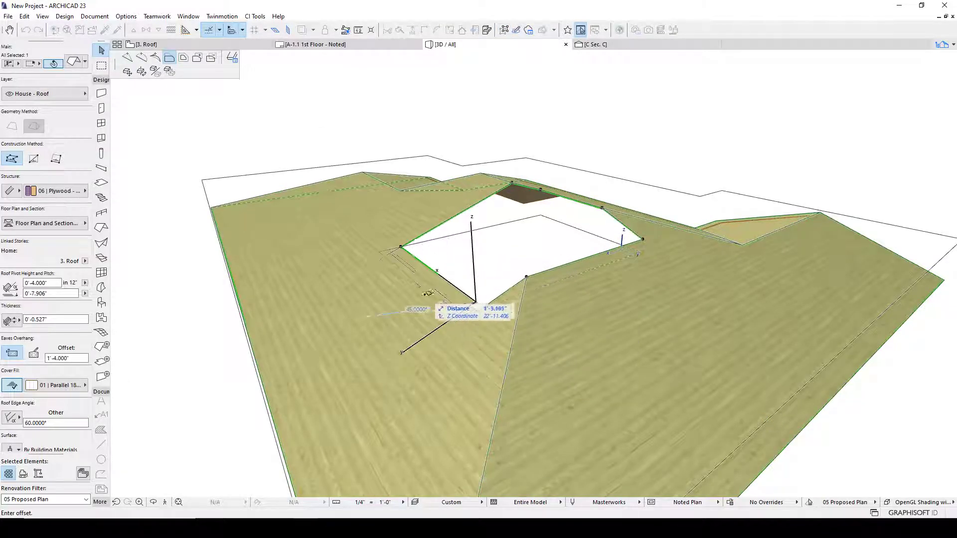
click(413, 307)
click(413, 307)
click(474, 357)
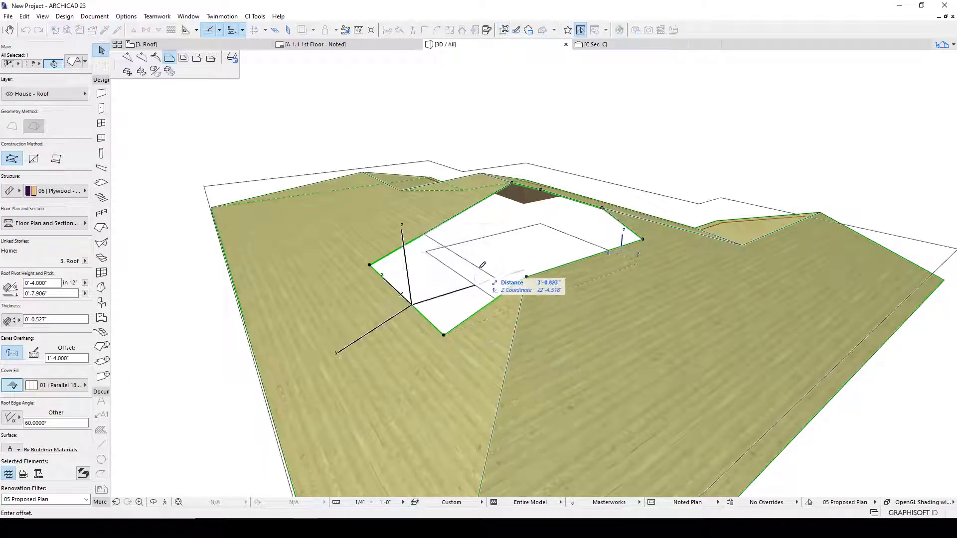
click(486, 269)
Offset the opening's edge on the long slope outward and its ridge-side edge inward in 3D, making the opening wider and shallower
shift+middle_drag(576, 256, 411, 270)
click(383, 268)
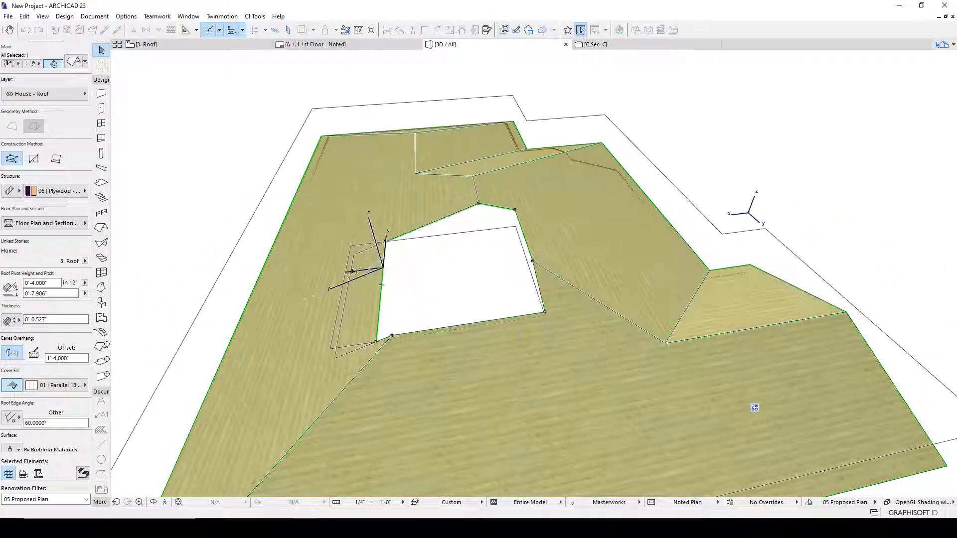
click(351, 275)
click(409, 232)
click(506, 241)
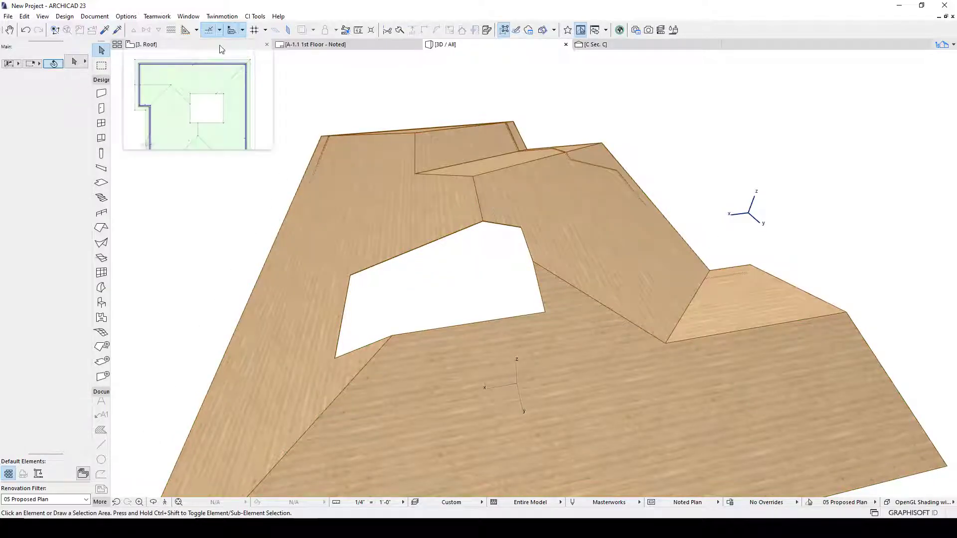
In the roof plan, offset the opening's edge nearest the long straight wall inward to narrow the opening slightly
click(144, 44)
scroll(542, 277, down, 2)
middle_drag(624, 282, 549, 244)
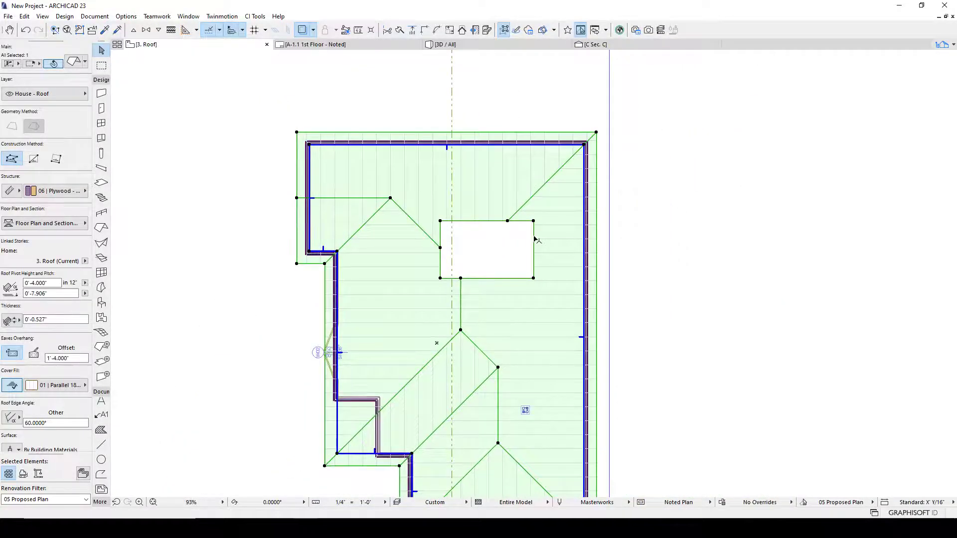
click(527, 233)
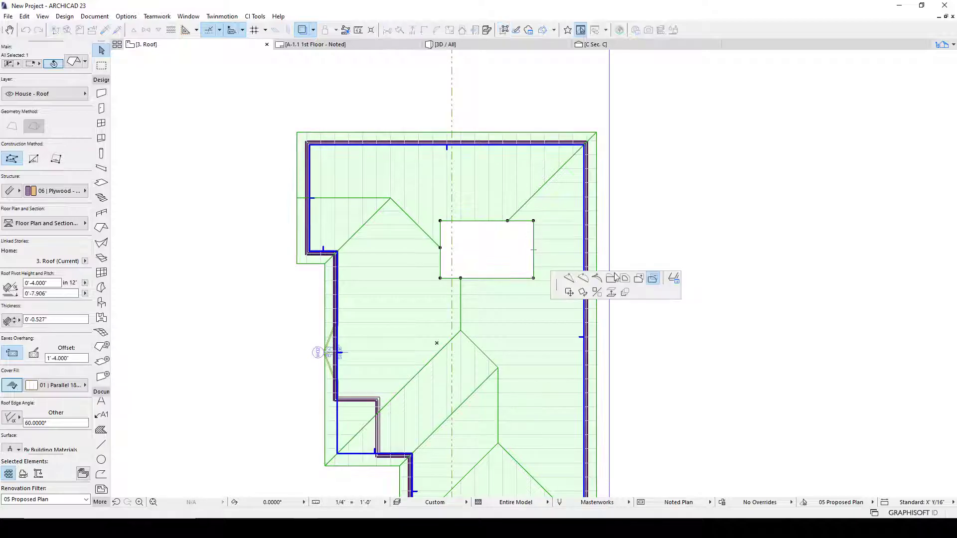
click(617, 285)
click(519, 239)
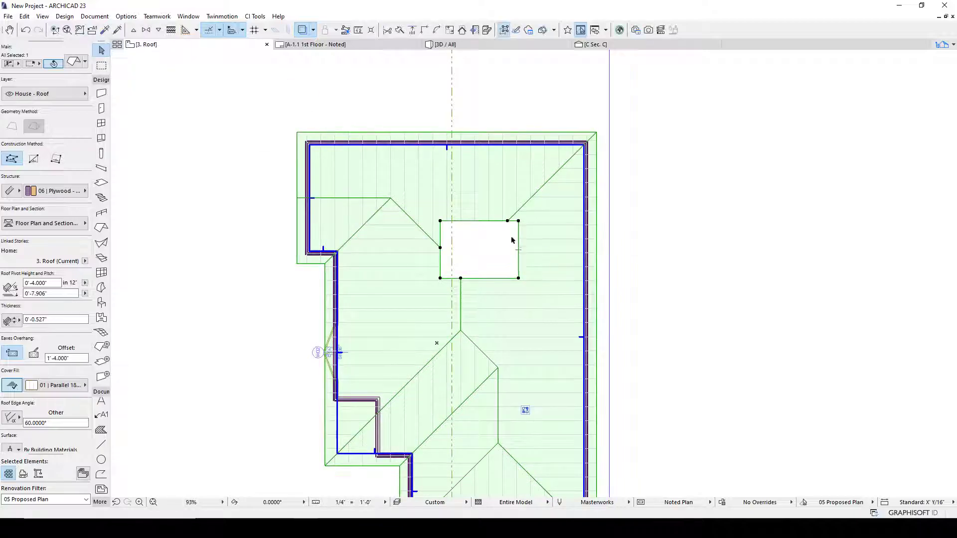
Customize the opening's upper edge with the second preset edge angle and a 06 | Wood - Cherry Horizontal surface override, applied to the clicked edge only
scroll(513, 234, up, 3)
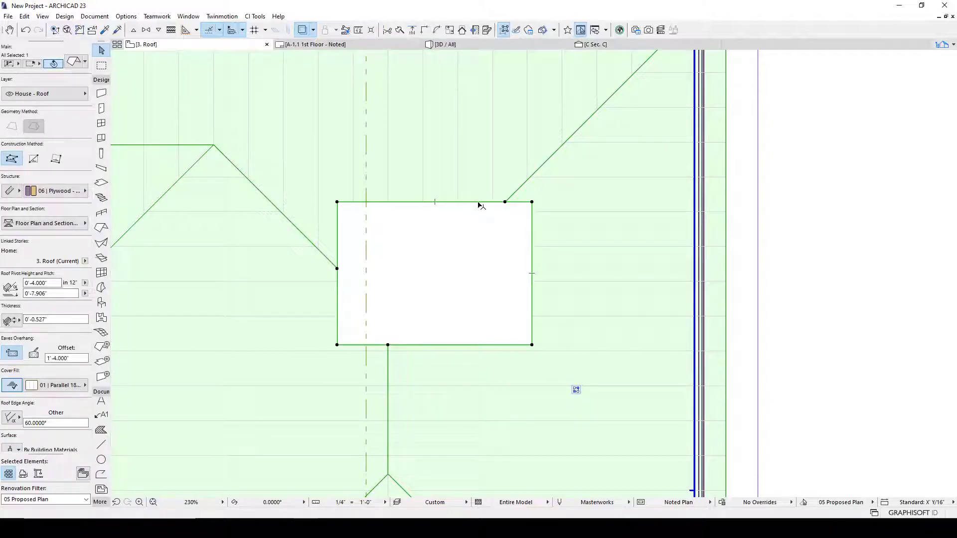
click(478, 202)
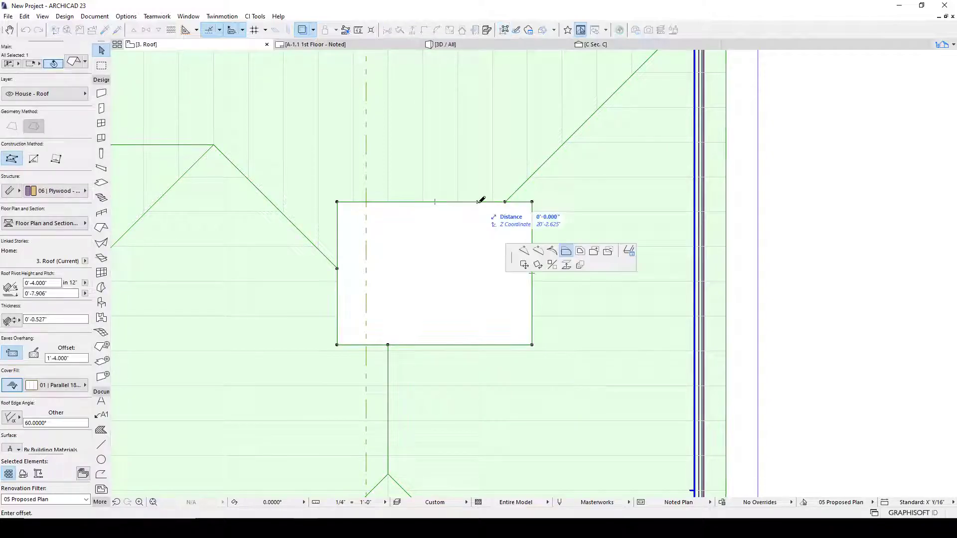
click(621, 251)
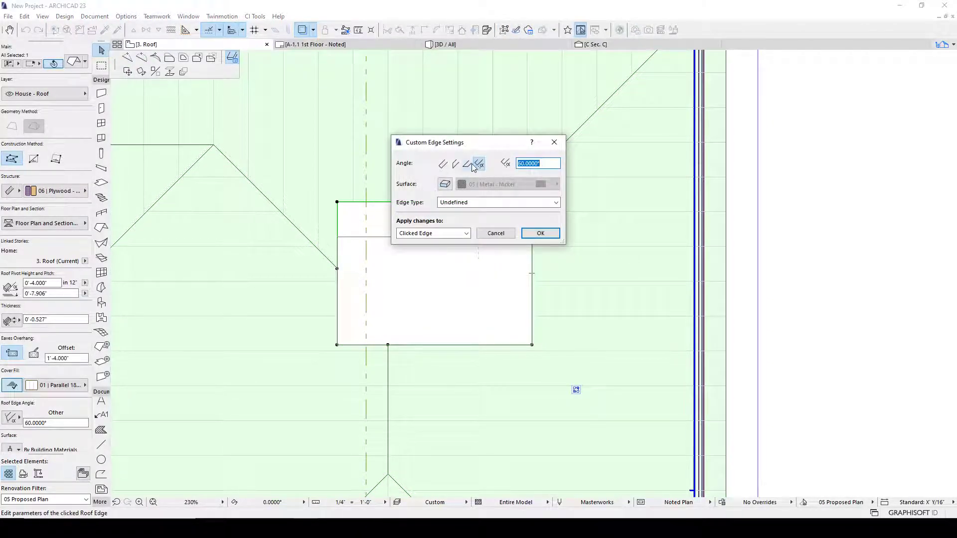
click(457, 166)
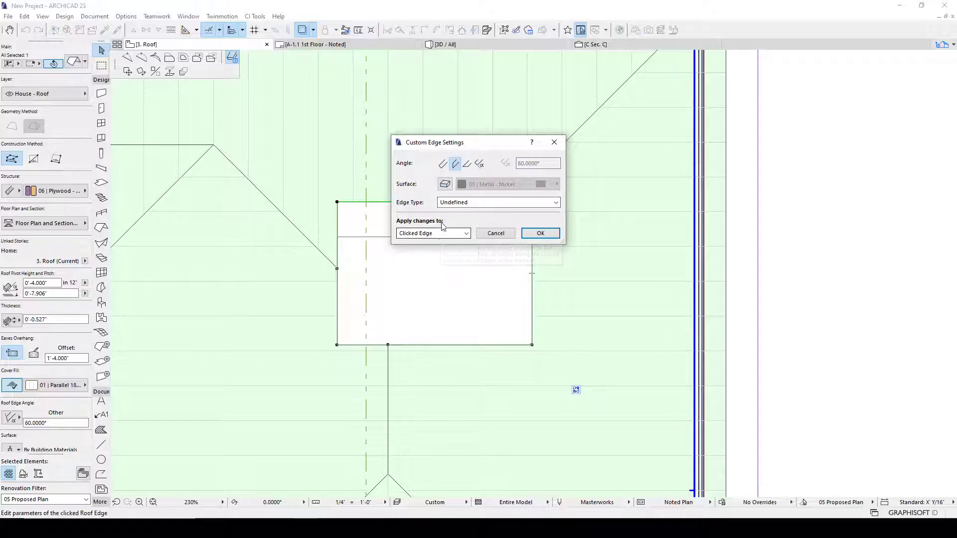
click(457, 205)
click(491, 207)
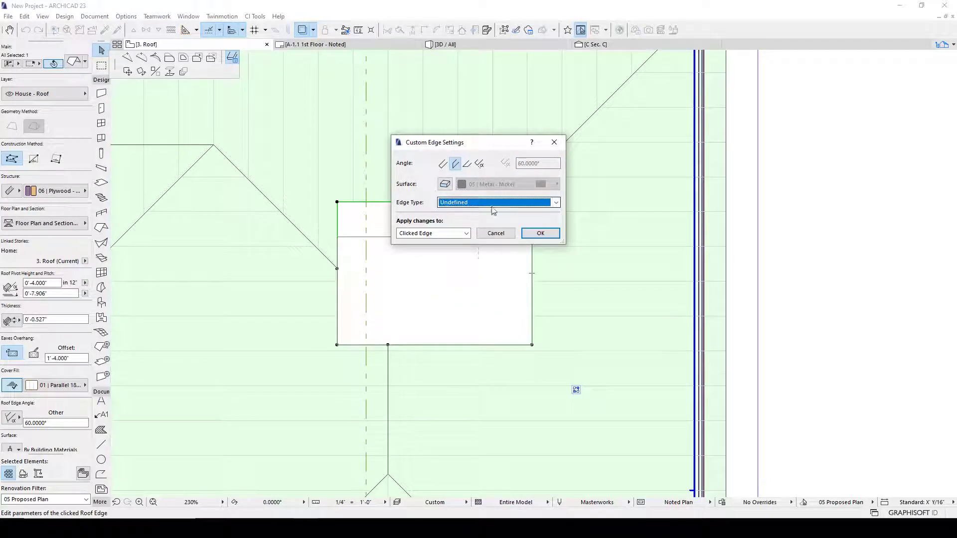
click(445, 184)
click(494, 184)
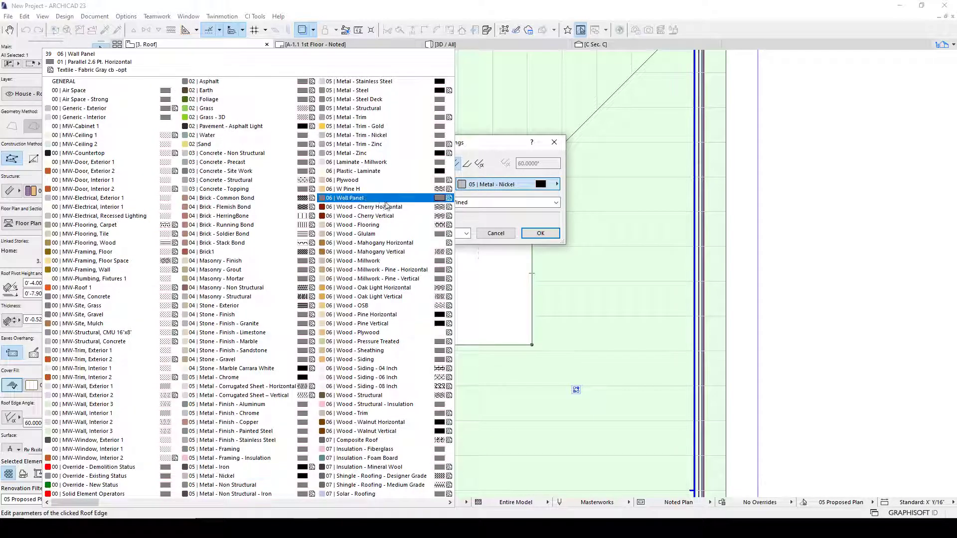
click(360, 207)
click(540, 233)
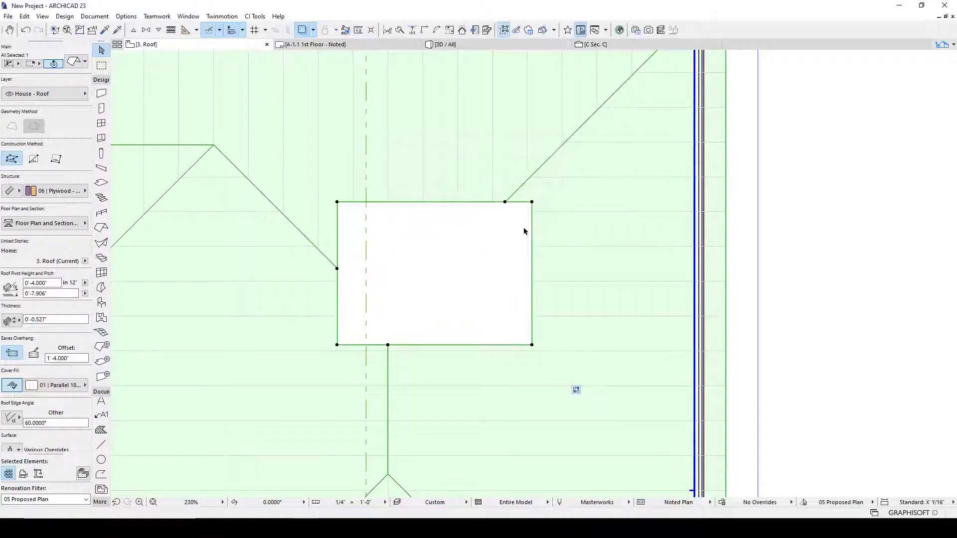
Examine the roof opening and its edges in 3D from several angles, up close and from farther away
click(463, 48)
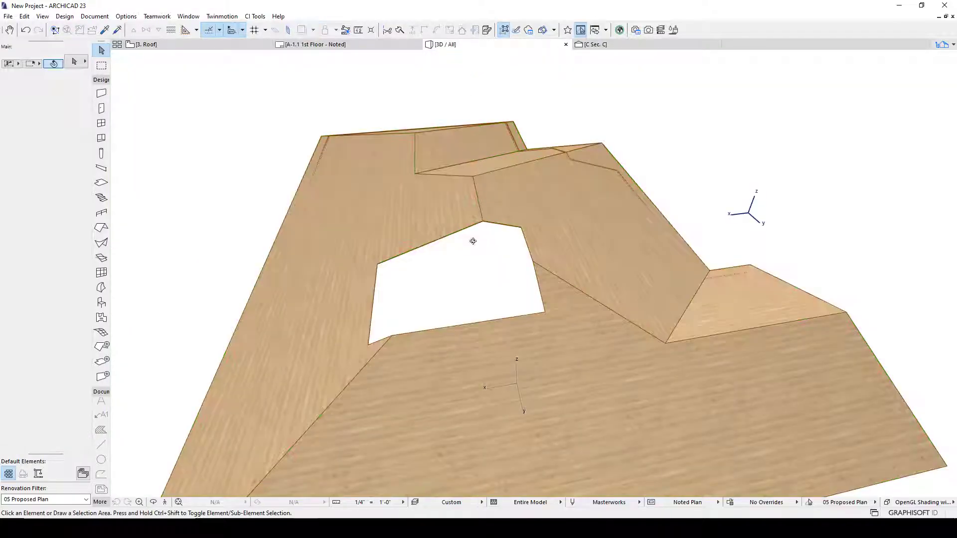
shift+middle_drag(475, 243, 335, 230)
scroll(335, 231, up, 4)
scroll(336, 231, up, 3)
shift+middle_drag(599, 214, 628, 226)
scroll(403, 240, up, 2)
scroll(402, 241, down, 7)
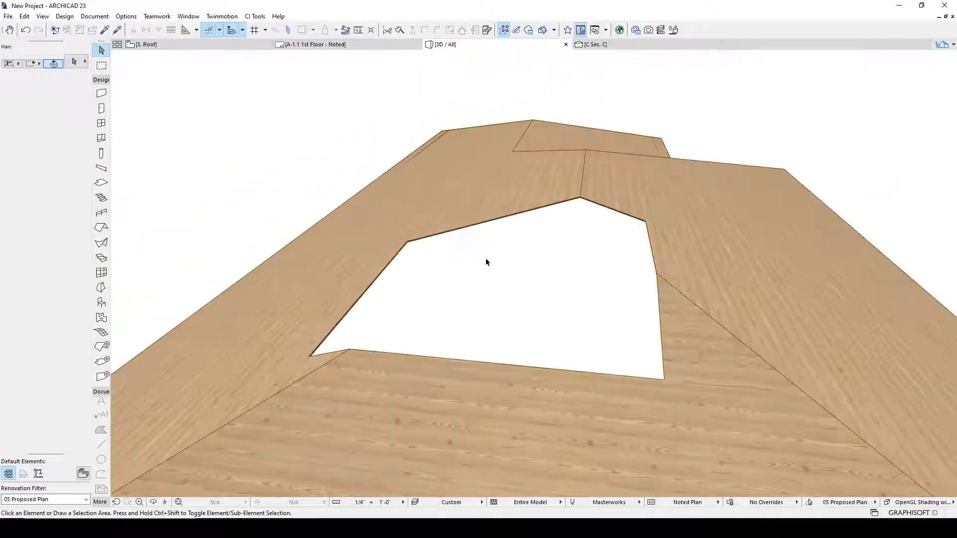
shift+middle_drag(499, 285, 726, 294)
scroll(737, 269, up, 4)
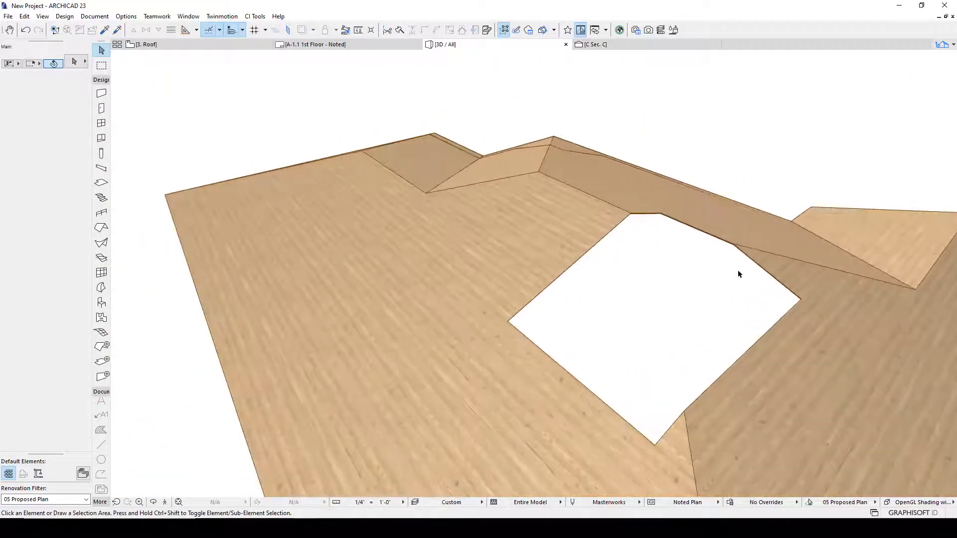
scroll(738, 269, down, 5)
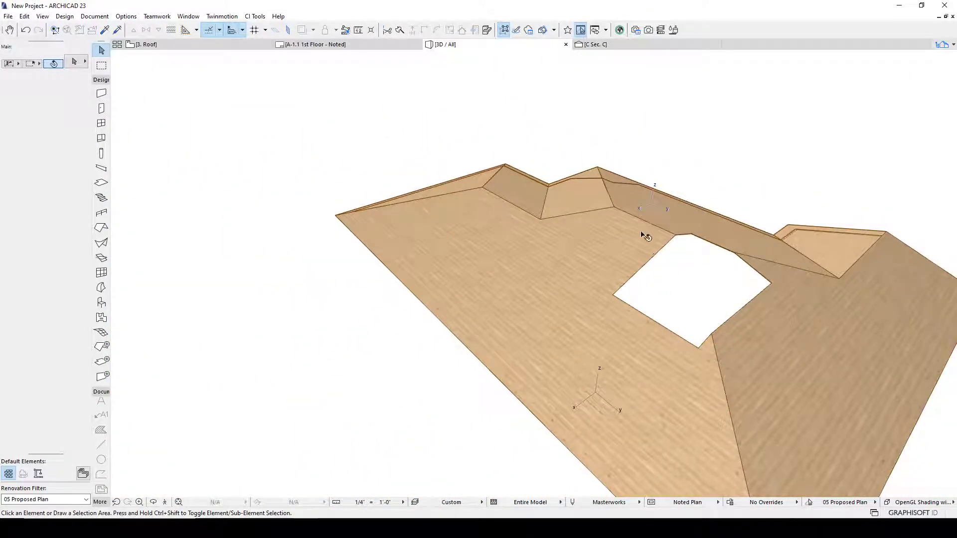
In the roof plan, stretch the ridge's eave end at the upper-left gable outward along the ridge to form a pointed overhang
click(639, 257)
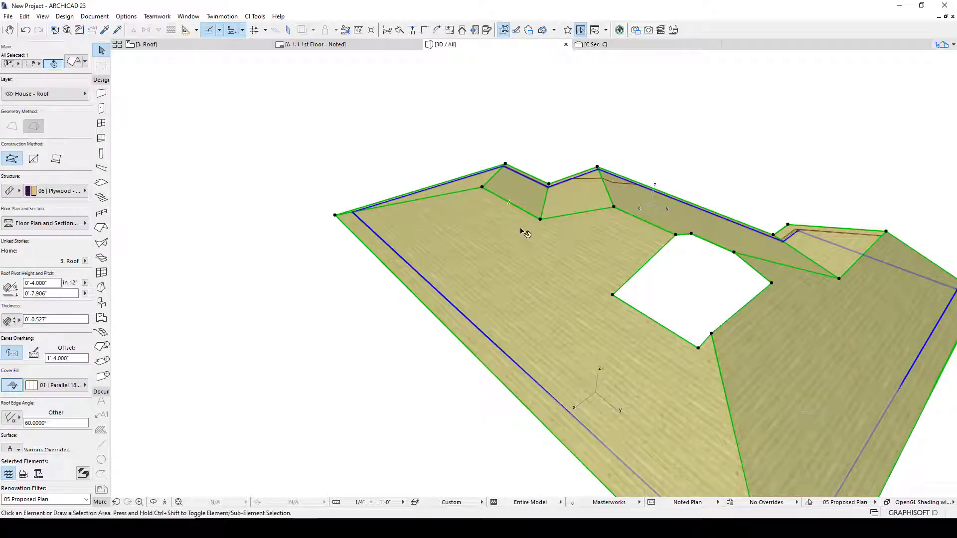
key(Escape)
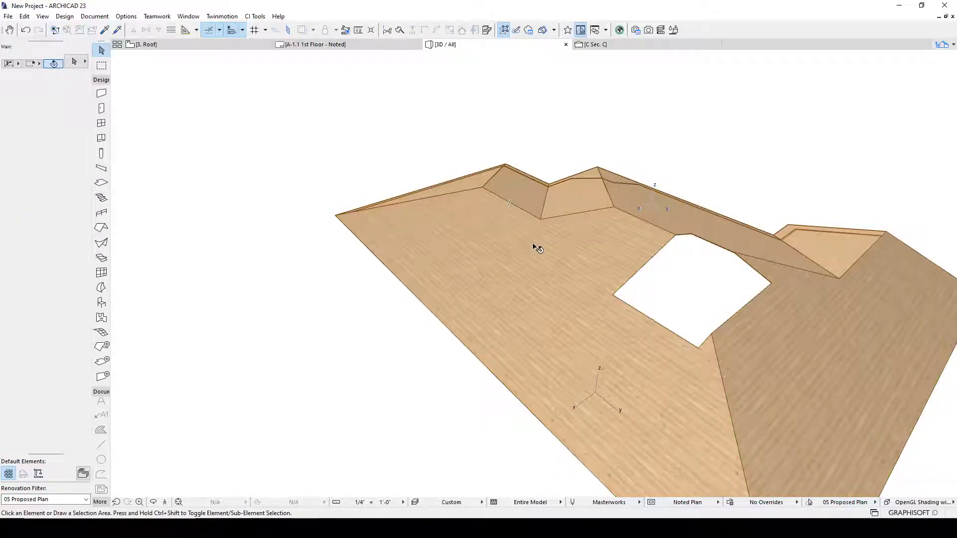
key(F2)
scroll(421, 213, down, 5)
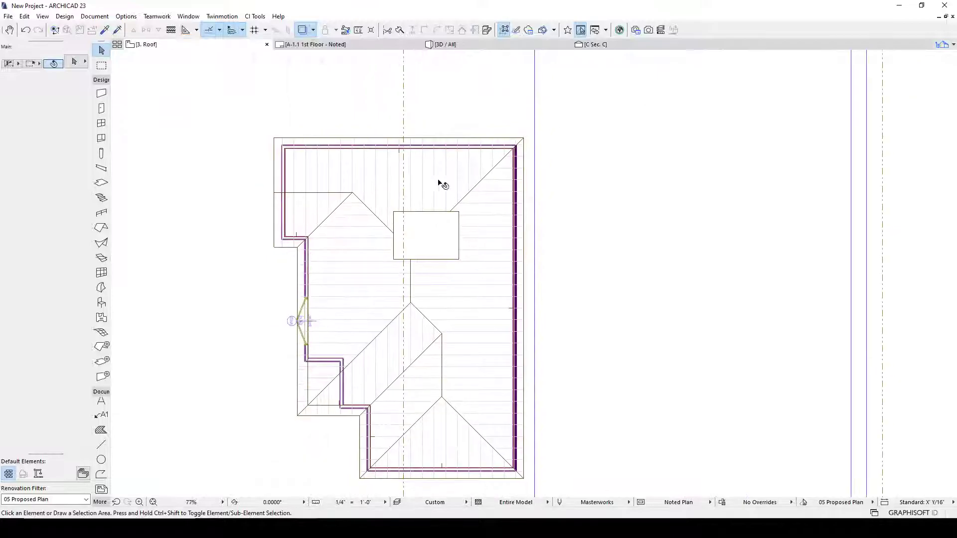
click(381, 188)
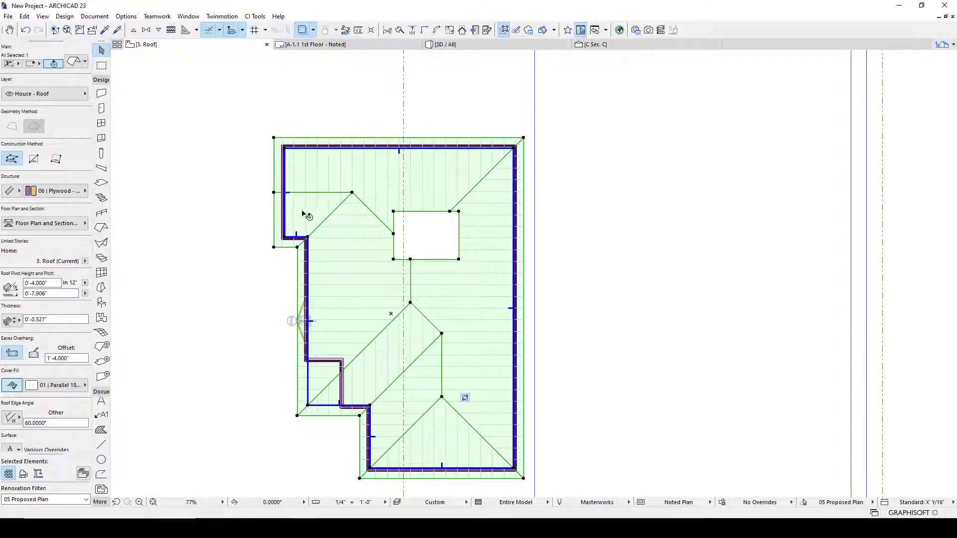
scroll(281, 164, up, 4)
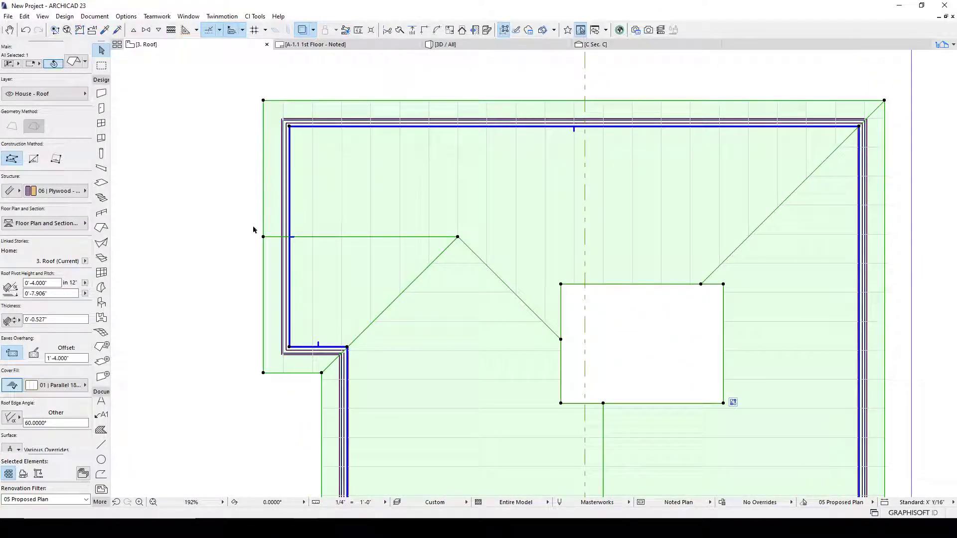
click(264, 237)
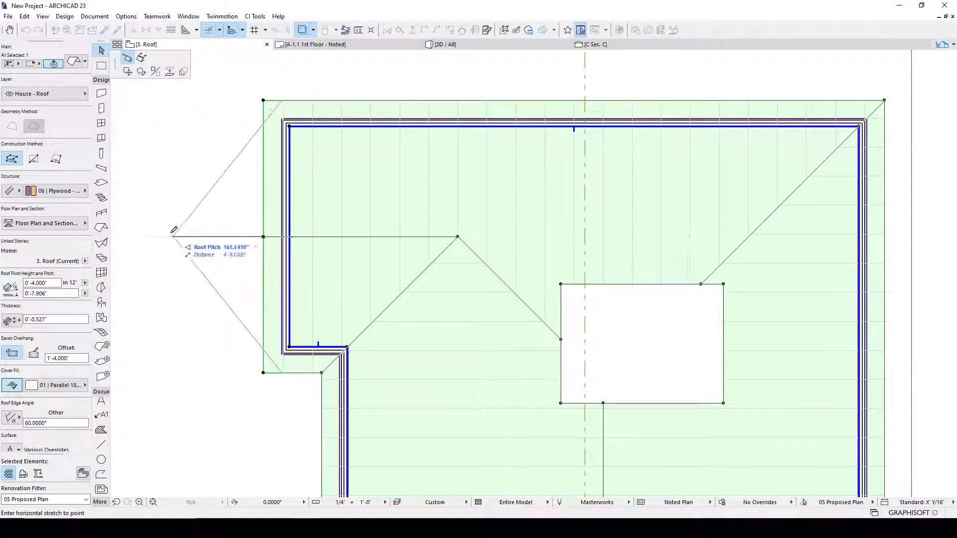
click(170, 236)
Reposition the tip of the pointed gable overhang along the ridge line, first farther out and finally closer to the wall
click(169, 237)
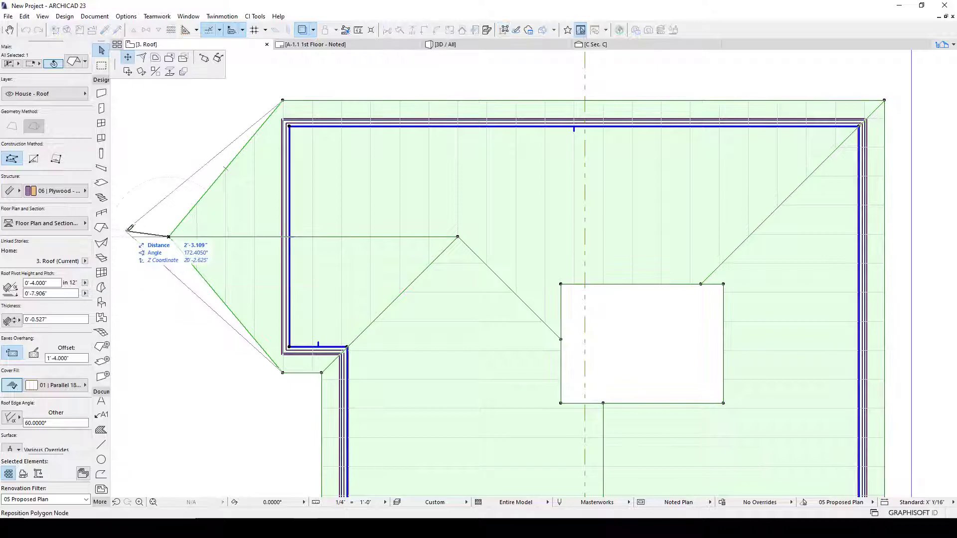
click(145, 236)
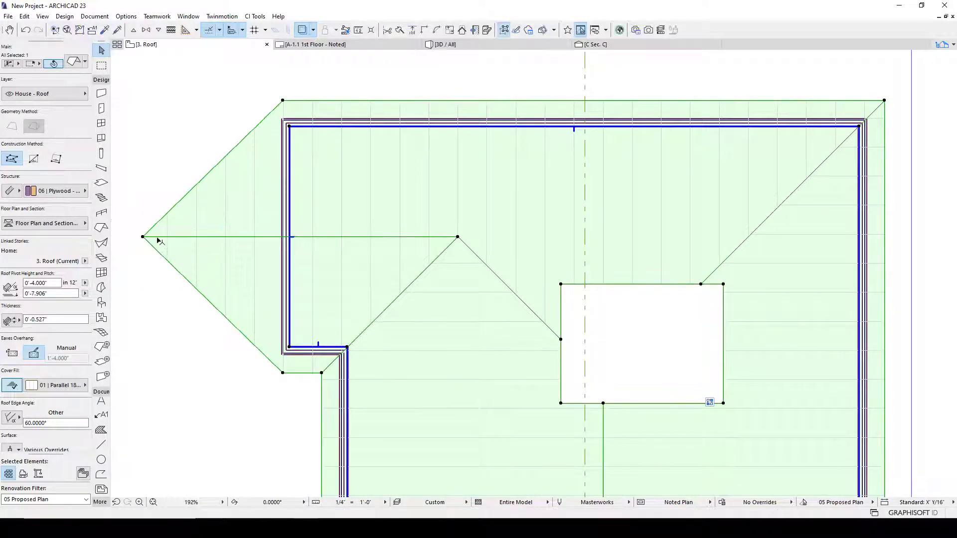
click(143, 238)
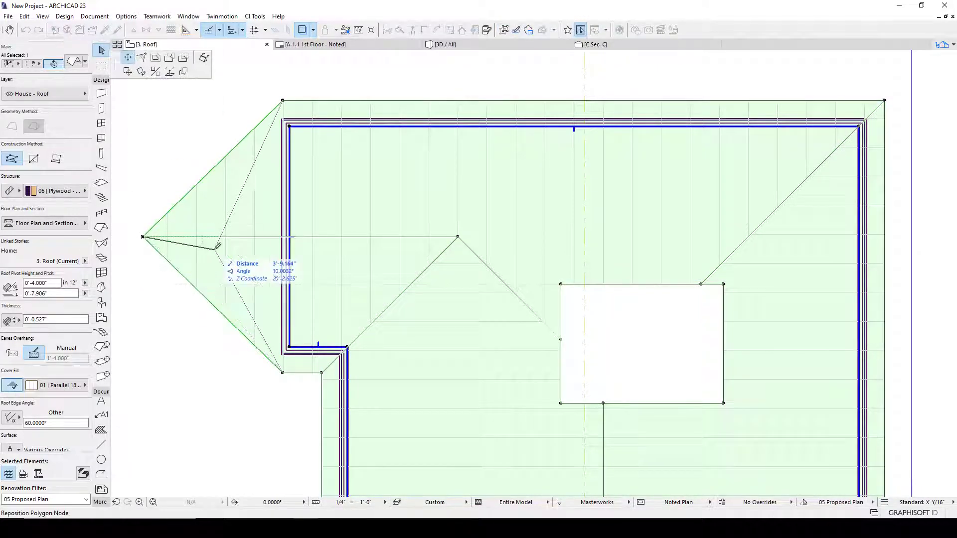
click(207, 238)
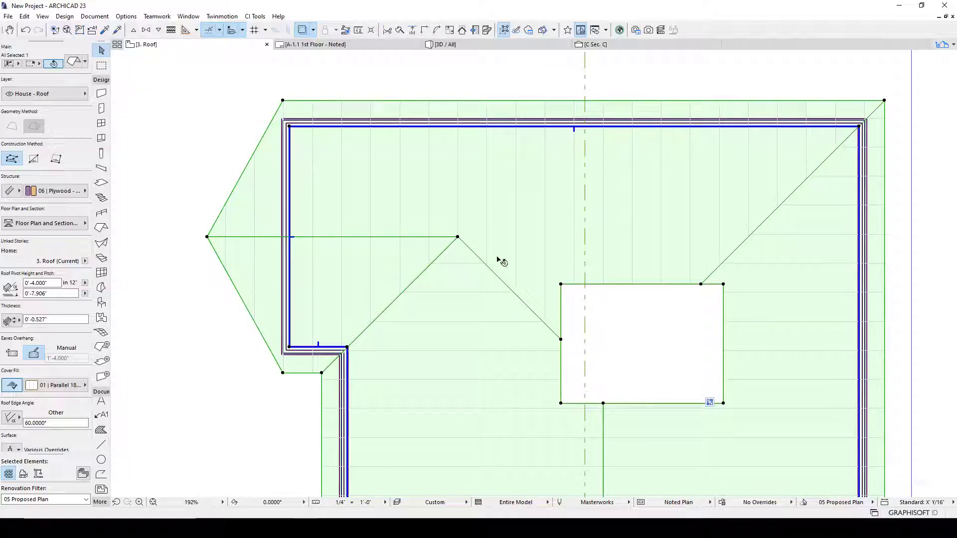
Try to stretch the roof from the junction of the gable ridge and valley lines, and undo the stretch
click(457, 237)
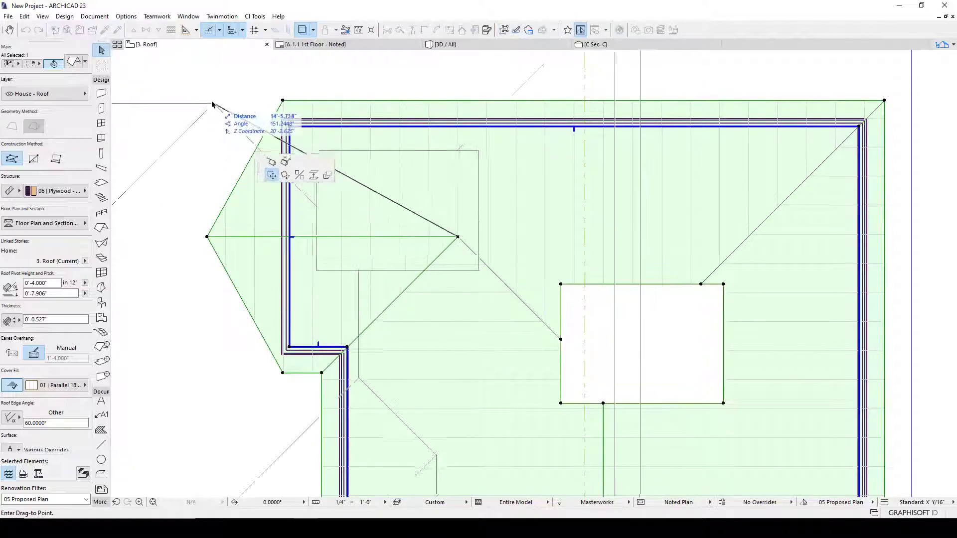
key(Escape)
click(457, 238)
key(Escape)
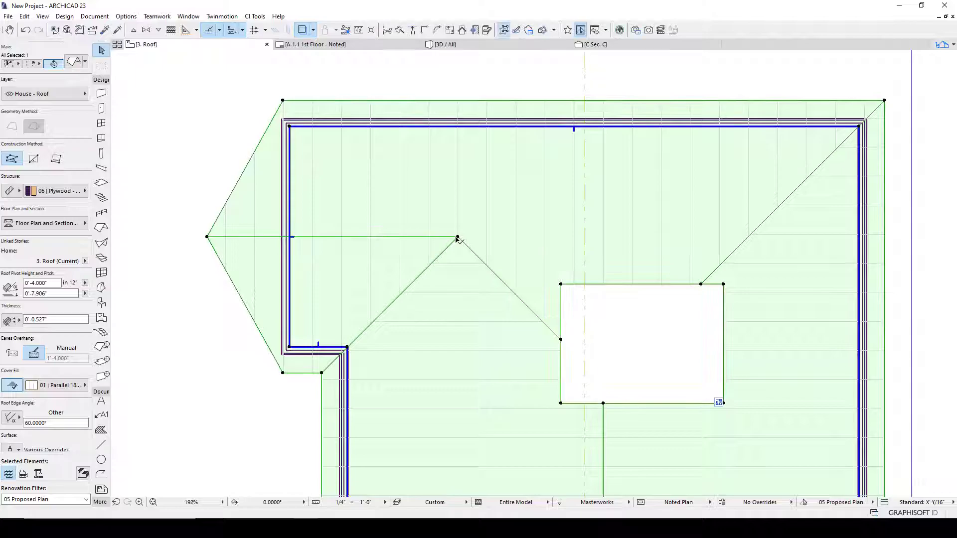
click(458, 237)
key(Escape)
click(458, 237)
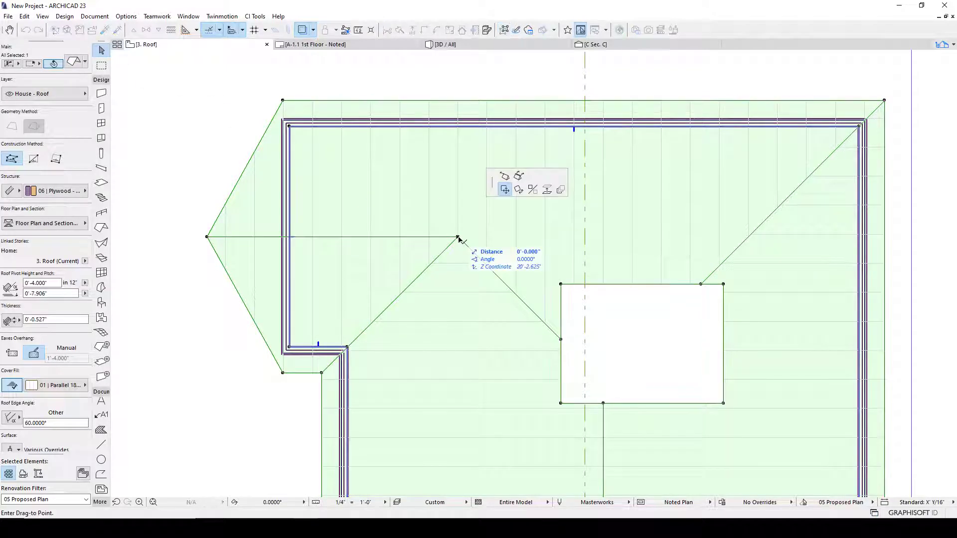
click(517, 181)
click(511, 178)
key(ctrl+z)
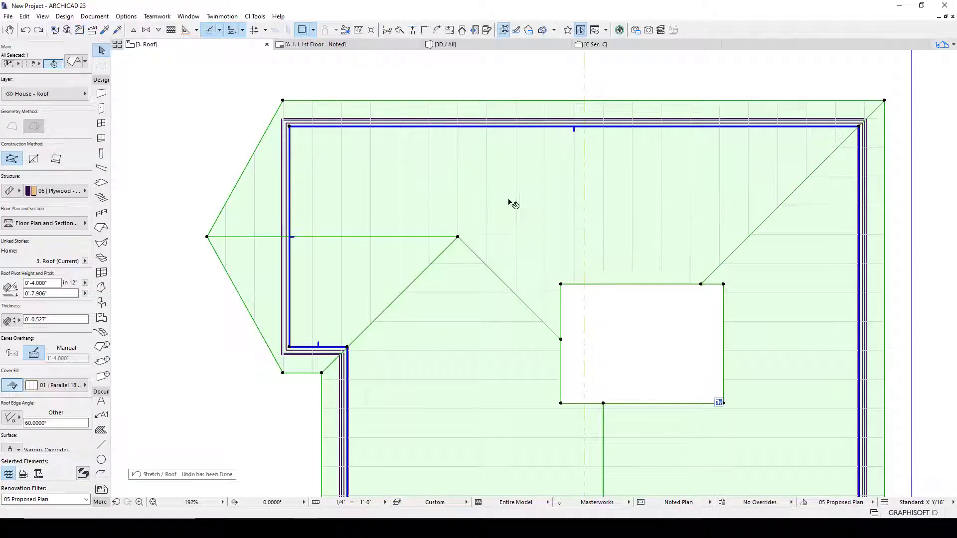
key(Escape)
Examine the pointed gable overhang and the gable wall beneath it in 3D
scroll(442, 241, down, 6)
scroll(543, 329, up, 4)
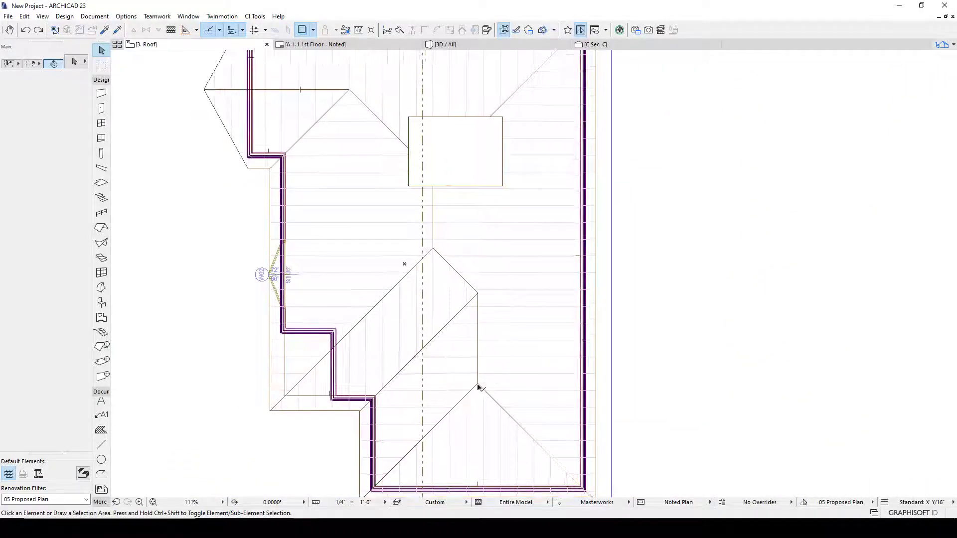
scroll(461, 361, down, 2)
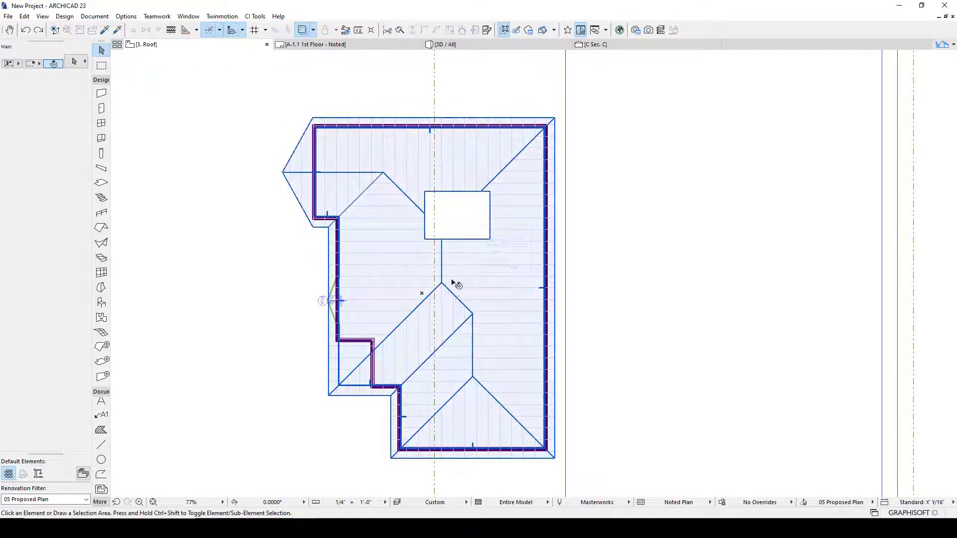
click(459, 48)
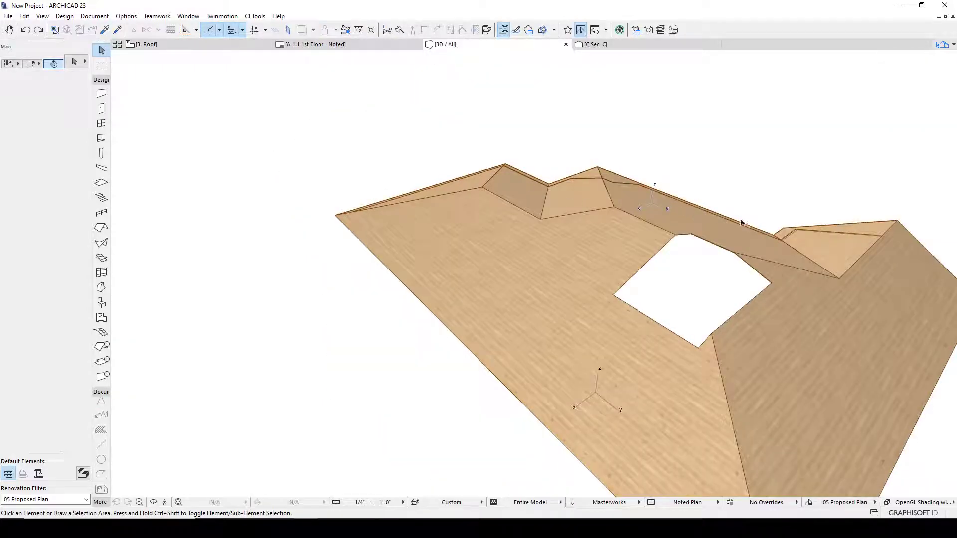
shift+middle_drag(773, 250, 613, 274)
shift+middle_drag(732, 256, 642, 196)
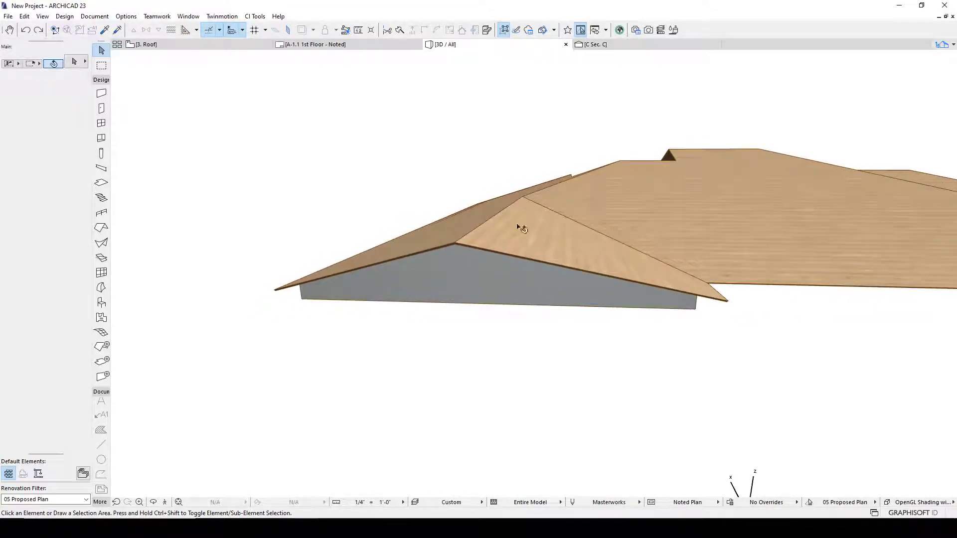
click(618, 298)
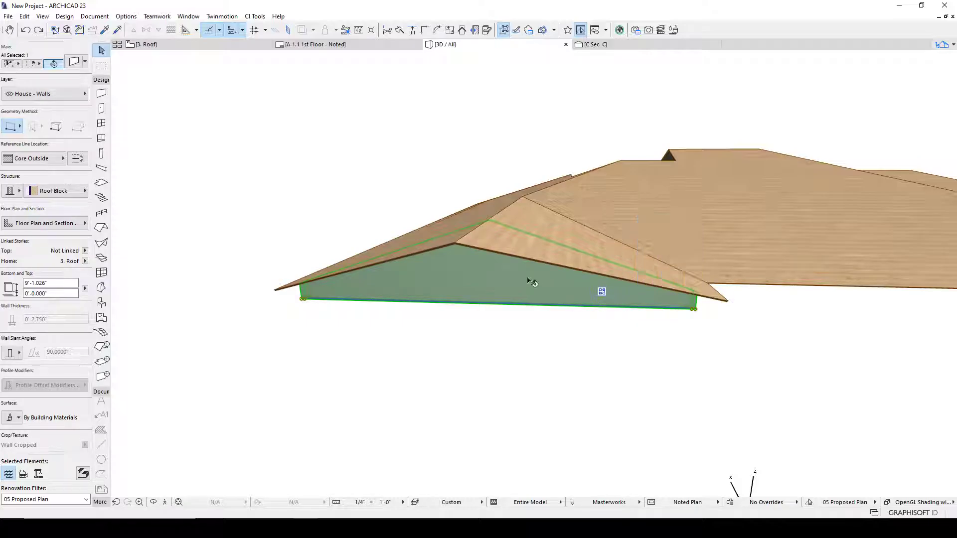
key(Escape)
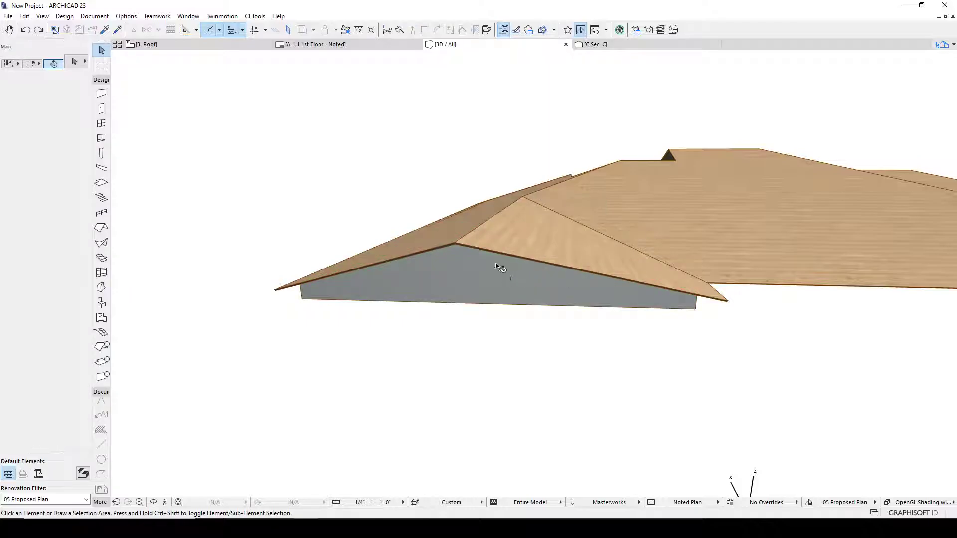
In the roof plan, change the structure of the wall under the pointed gable overhang to Ext 2x4: StP4G
click(242, 45)
scroll(299, 130, up, 4)
click(298, 130)
key(Escape)
scroll(300, 129, up, 5)
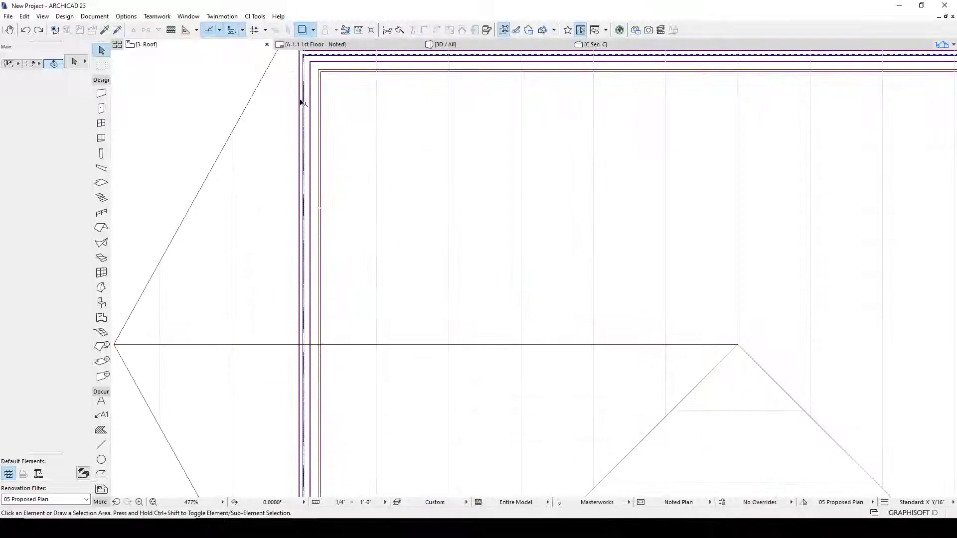
click(302, 102)
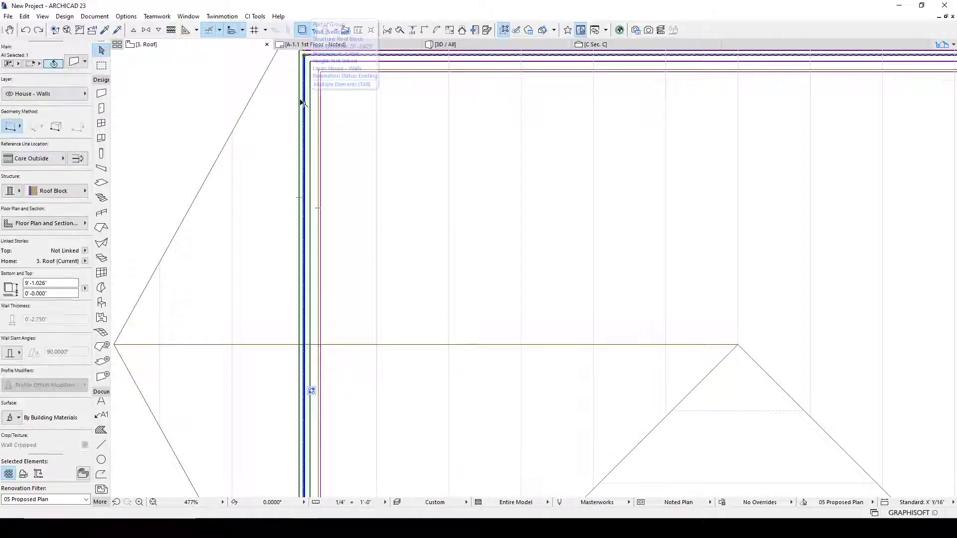
click(54, 191)
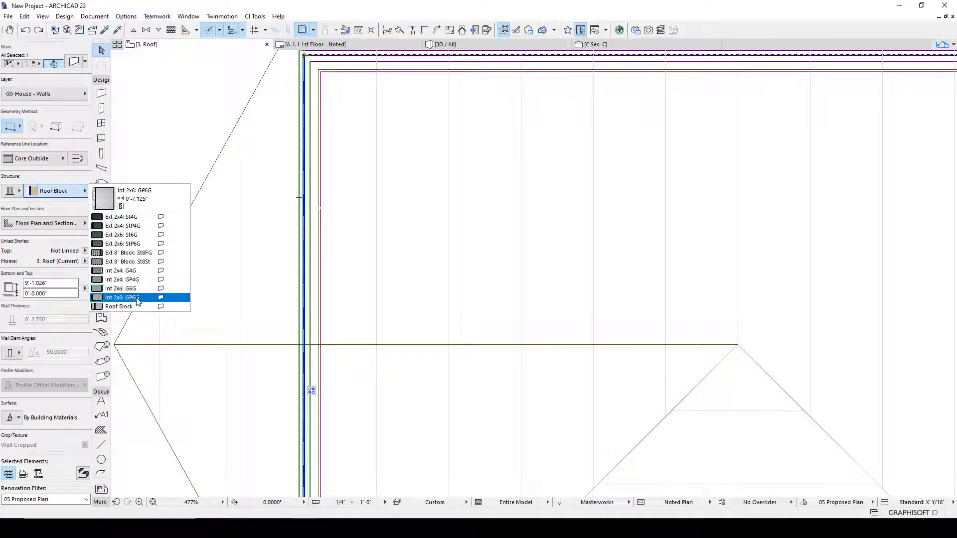
click(143, 227)
click(346, 88)
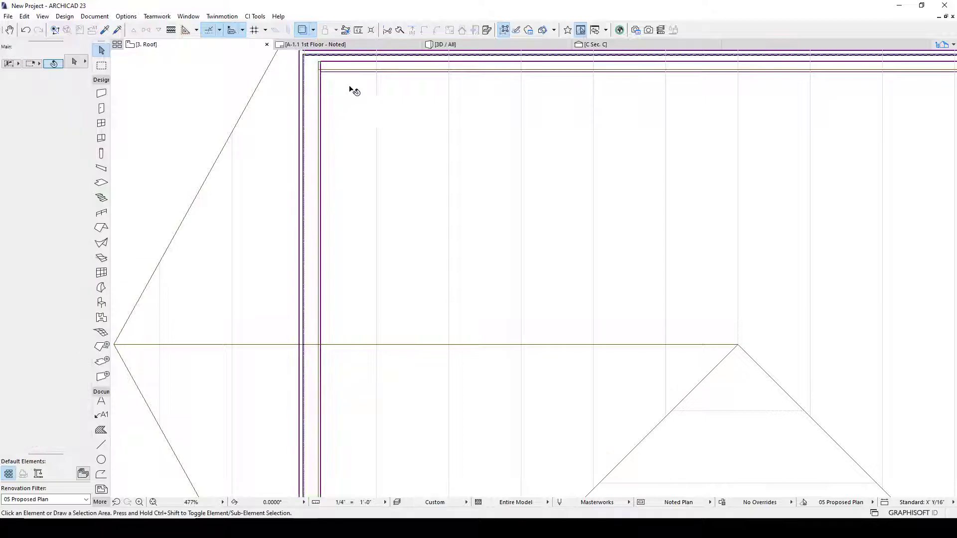
middle_drag(346, 88, 329, 141)
Change the structure of the wall along the roof plan's lower edge to Ext 2x4: StP4G
mouse_move(364, 44)
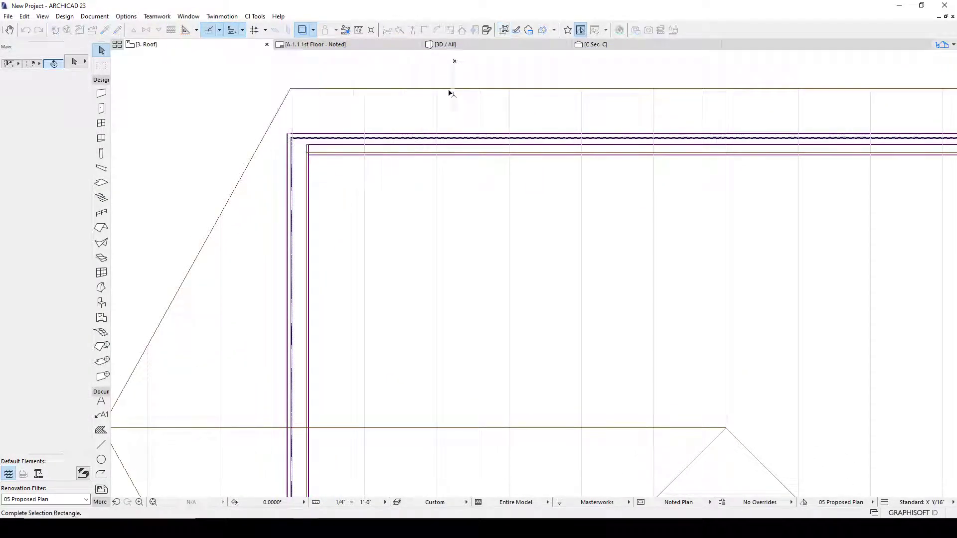
scroll(353, 154, down, 5)
middle_drag(316, 231, 314, 146)
scroll(509, 194, down, 3)
scroll(498, 256, up, 6)
click(417, 455)
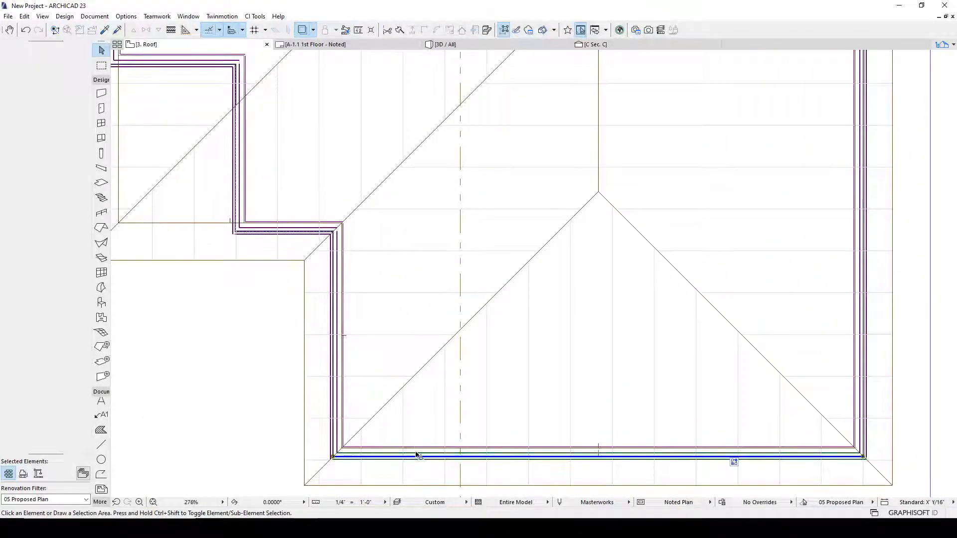
click(55, 192)
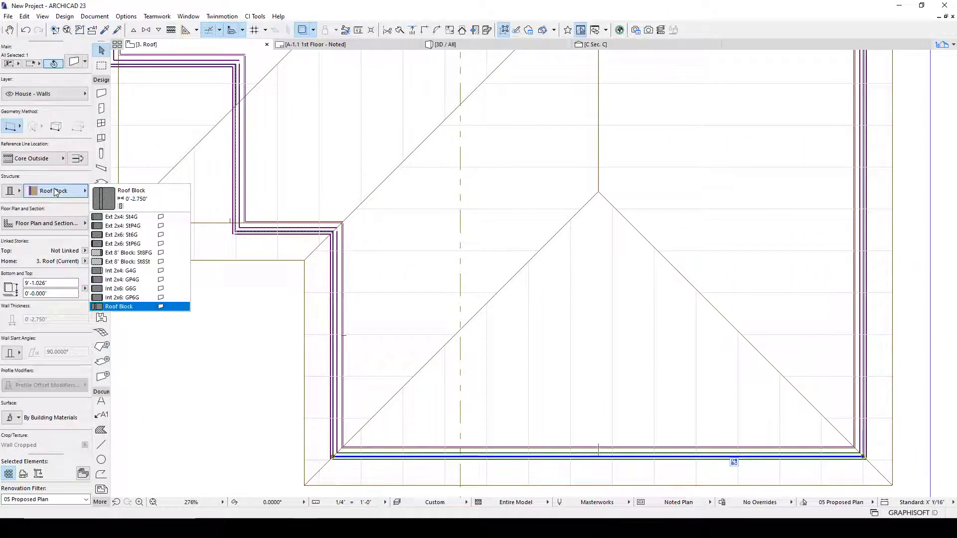
click(137, 226)
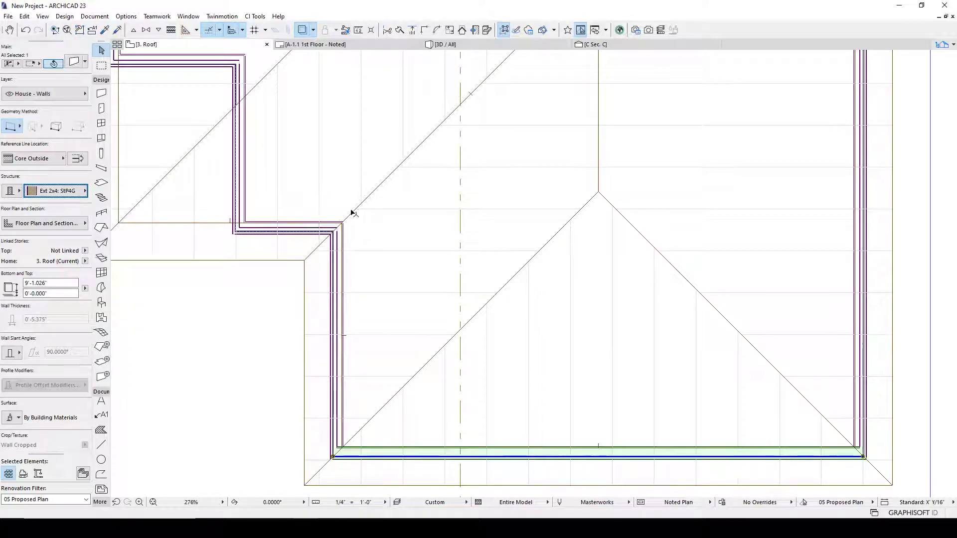
key(Escape)
Examine the wall layers and roof lines up close at the lower-left corner of the plan
scroll(334, 448, up, 6)
mouse_move(299, 44)
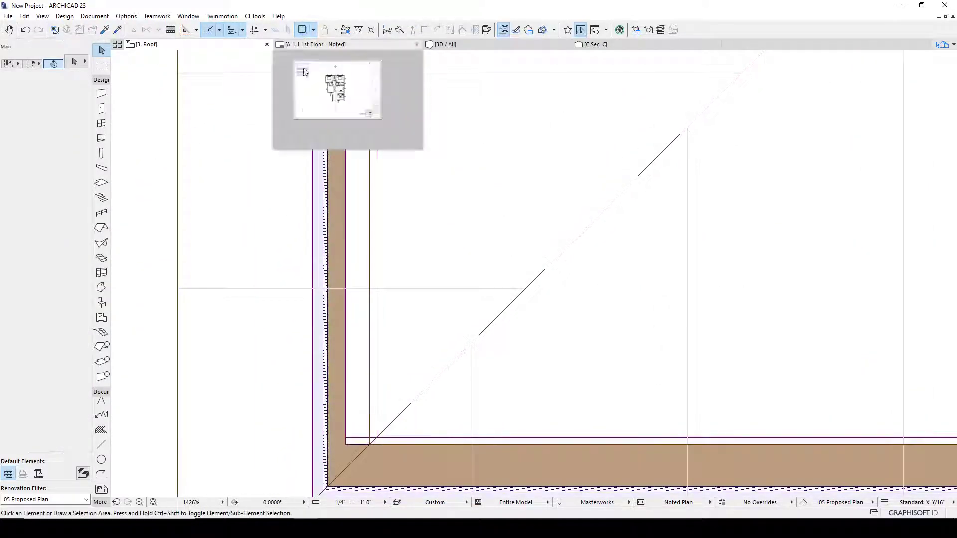
scroll(361, 274, down, 5)
scroll(347, 333, up, 6)
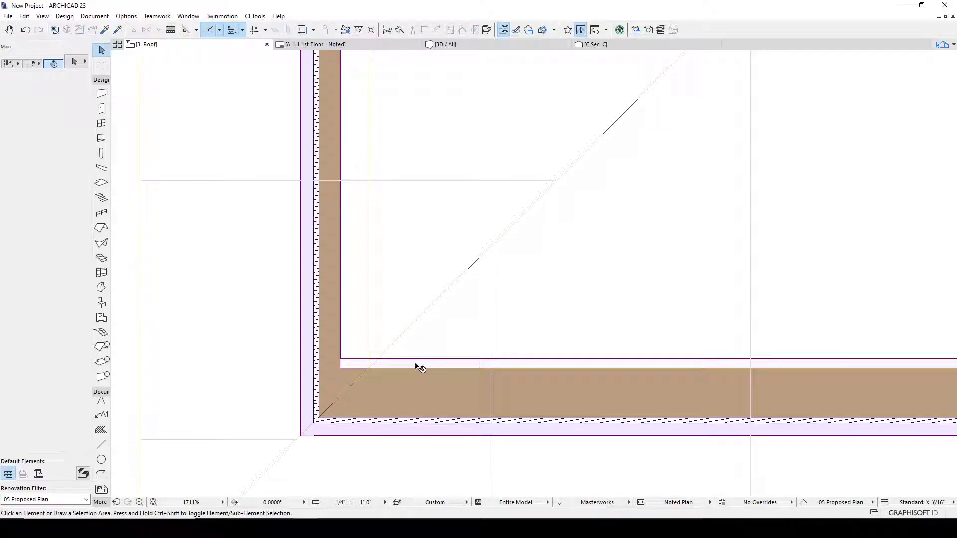
scroll(400, 363, down, 10)
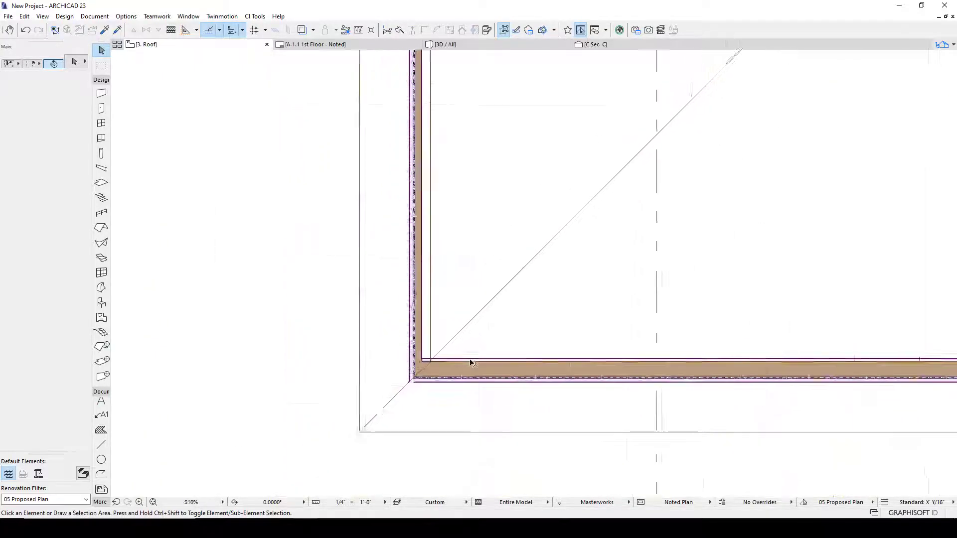
scroll(417, 380, down, 3)
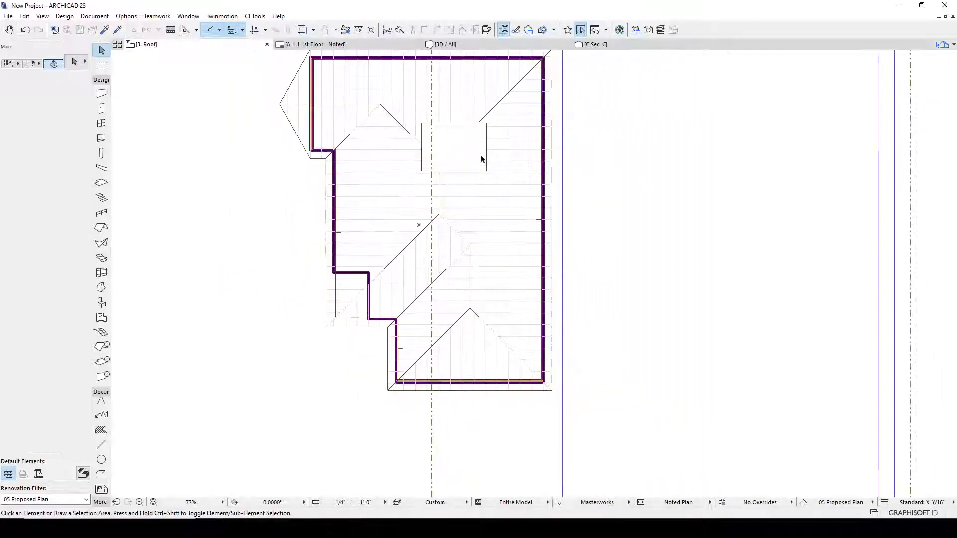
Delete the rectangular opening from the multi-plane roof
click(349, 88)
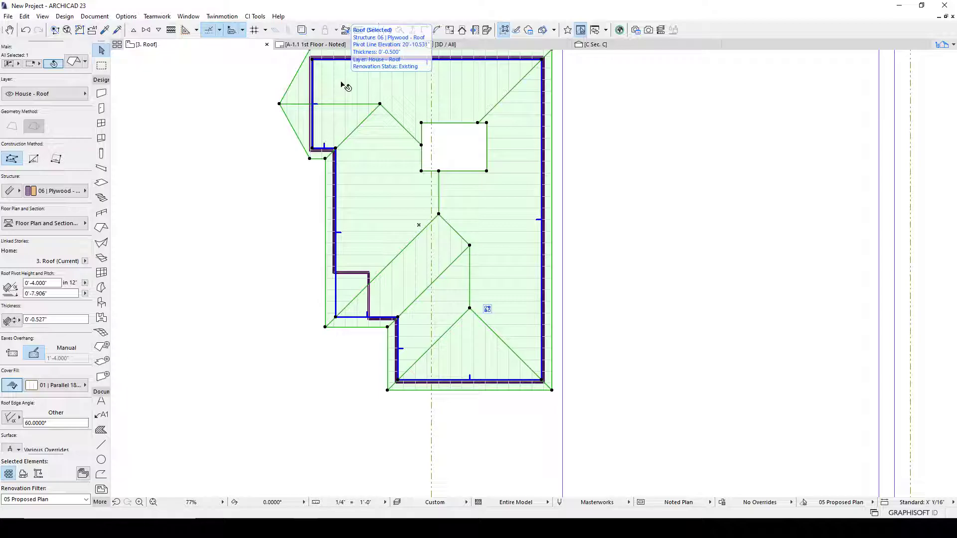
click(590, 131)
scroll(486, 125, up, 5)
click(472, 117)
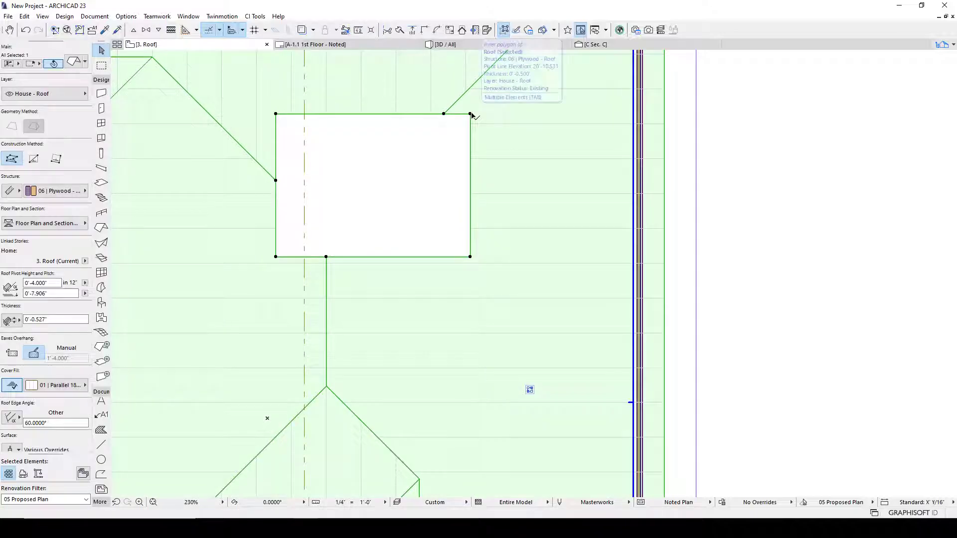
key(Delete)
scroll(476, 118, down, 5)
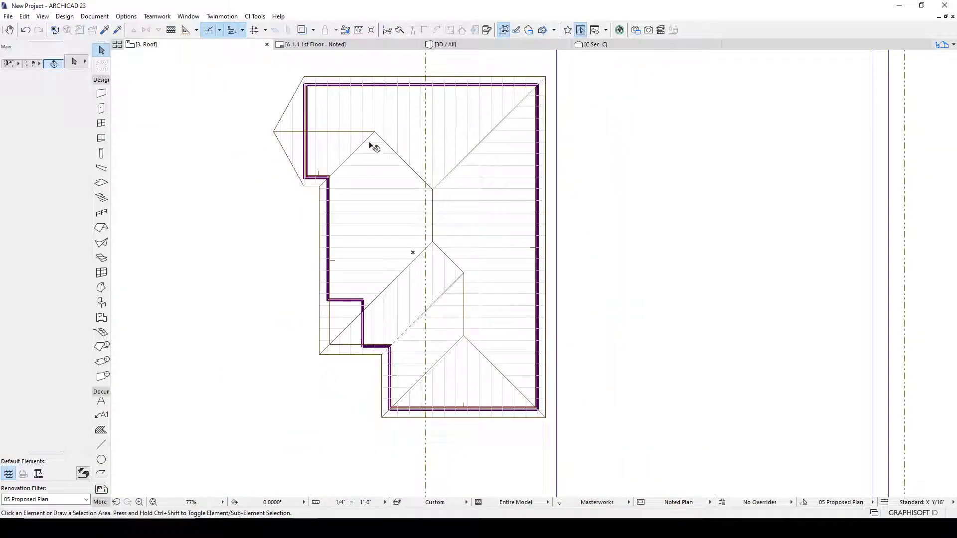
Split the multi-plane roof into single-plane roofs in the roof plan
click(350, 123)
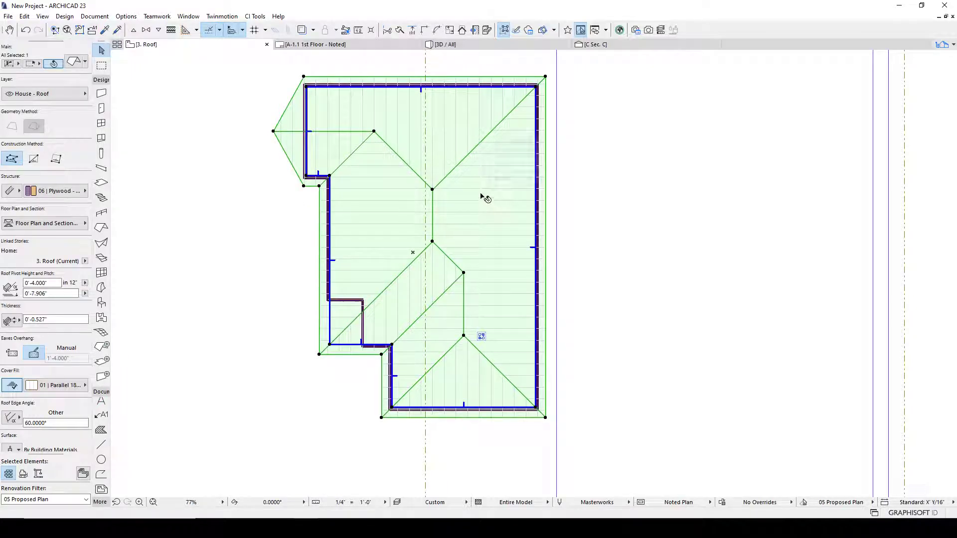
right_click(375, 171)
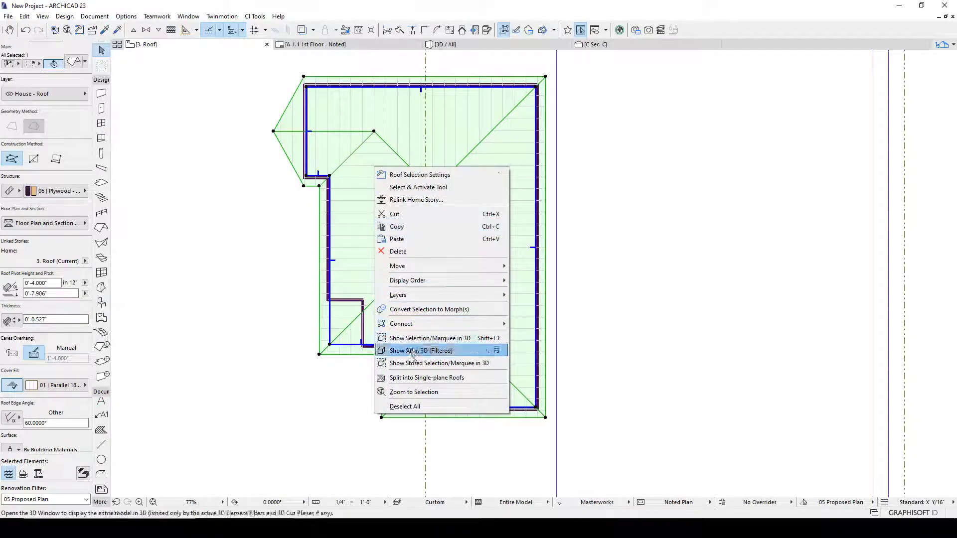
click(418, 379)
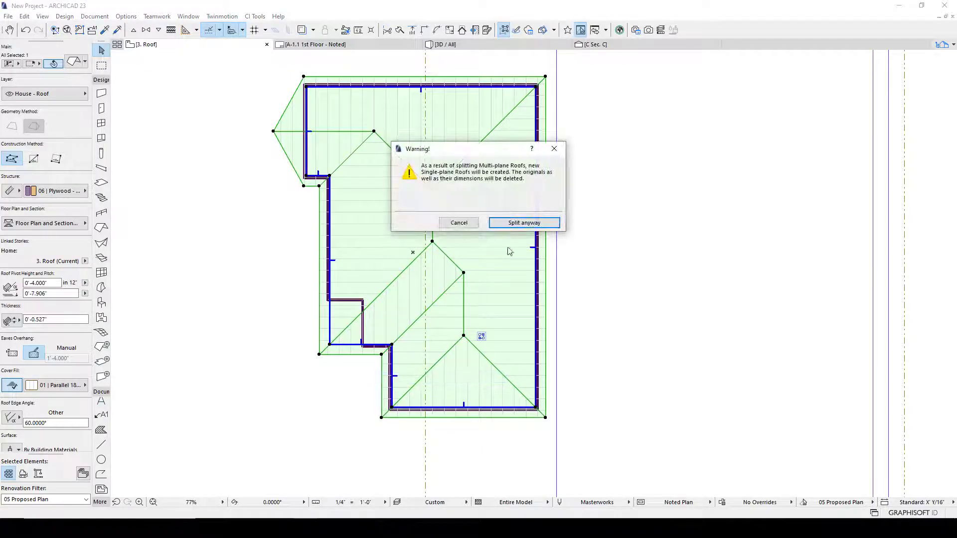
click(523, 225)
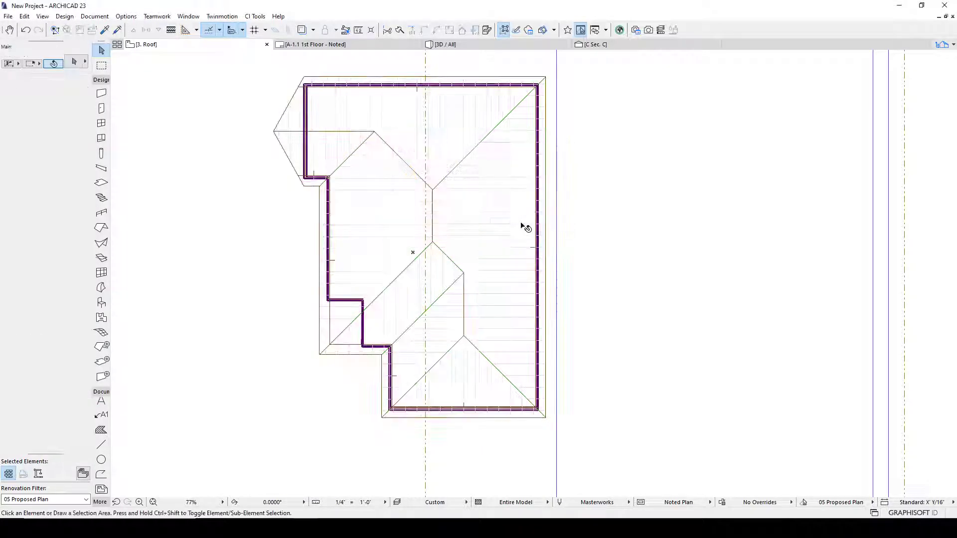
Select the separate roof planes one by one in the roof plan until all of them are selected
click(403, 158)
click(386, 167)
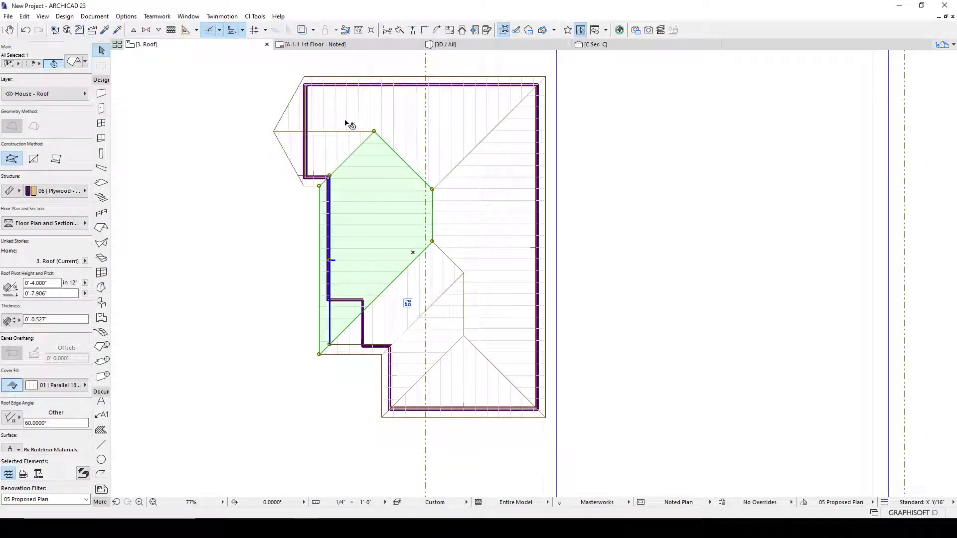
click(504, 31)
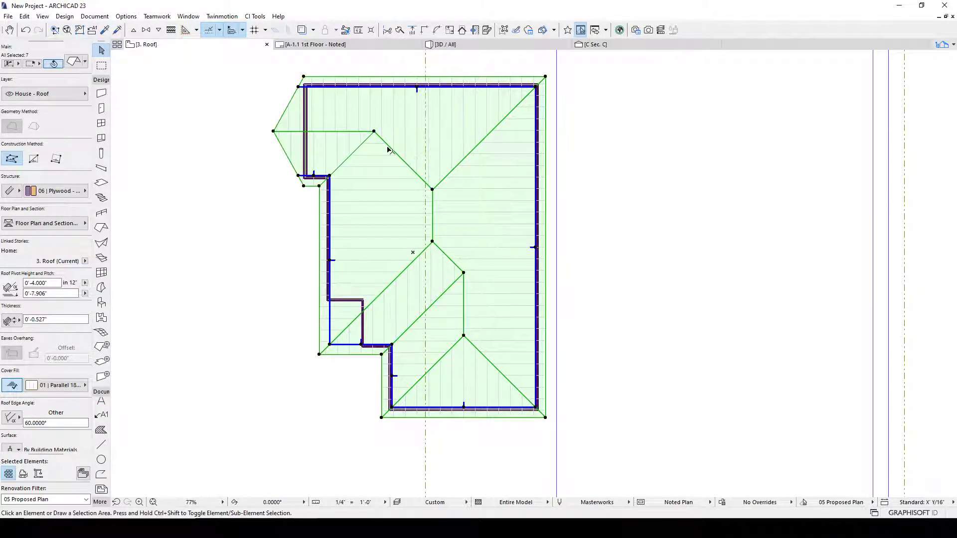
click(589, 137)
click(417, 143)
shift+click(337, 151)
shift+click(369, 192)
shift+click(474, 187)
shift+click(439, 273)
shift+click(453, 338)
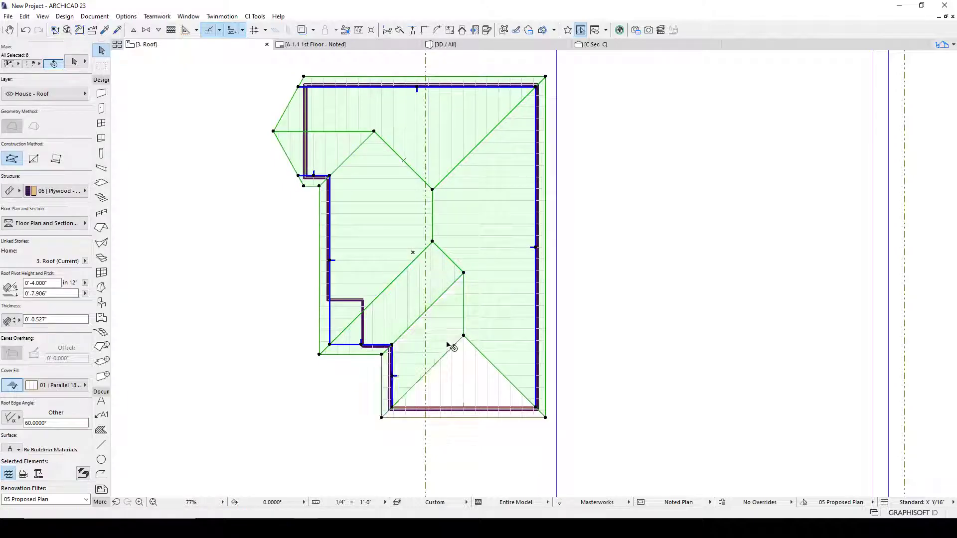
shift+click(476, 381)
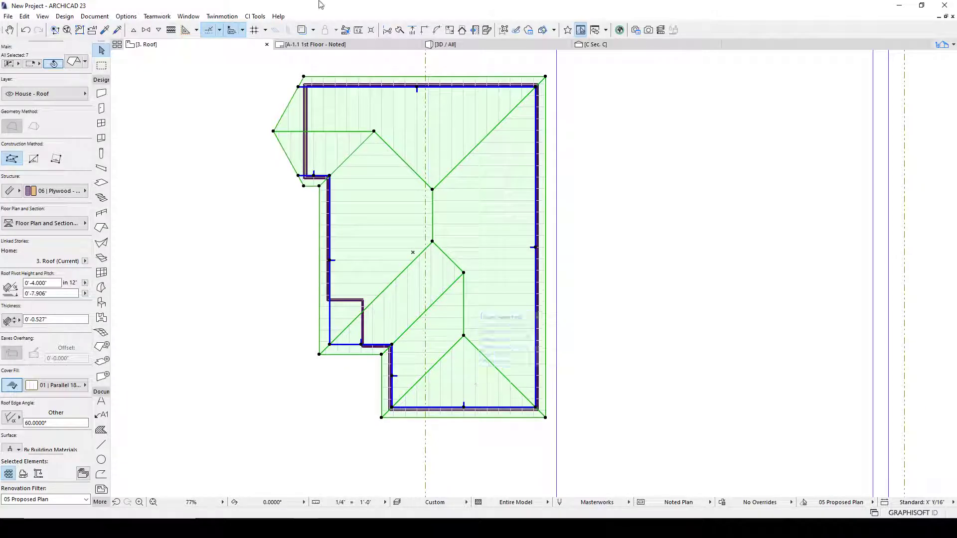
Examine the separate roof planes in 3D by selecting individual ones, and return to the roof plan
middle_drag(378, 190, 396, 167)
click(445, 46)
click(509, 177)
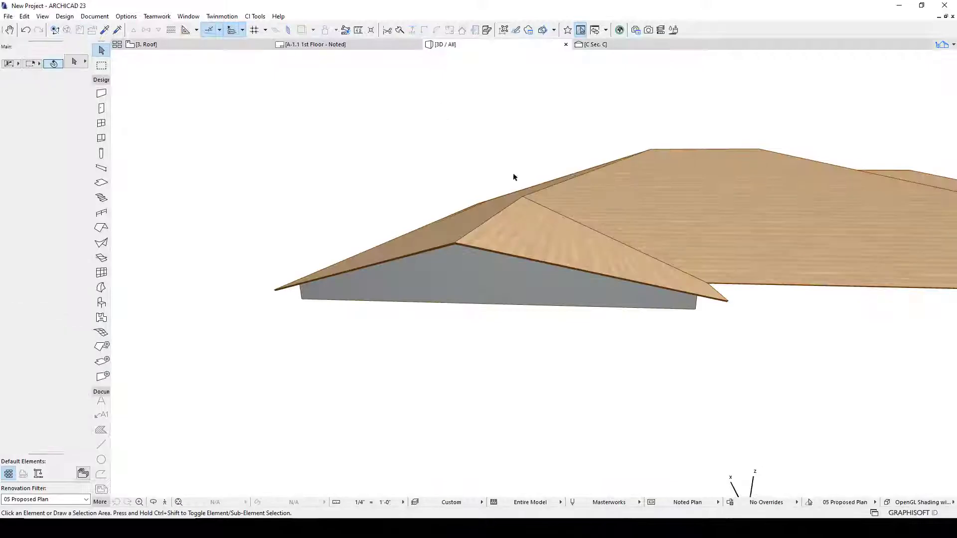
shift+middle_drag(647, 208, 484, 216)
scroll(544, 211, up, 2)
scroll(478, 194, up, 3)
scroll(482, 196, down, 5)
shift+click(529, 125)
click(536, 211)
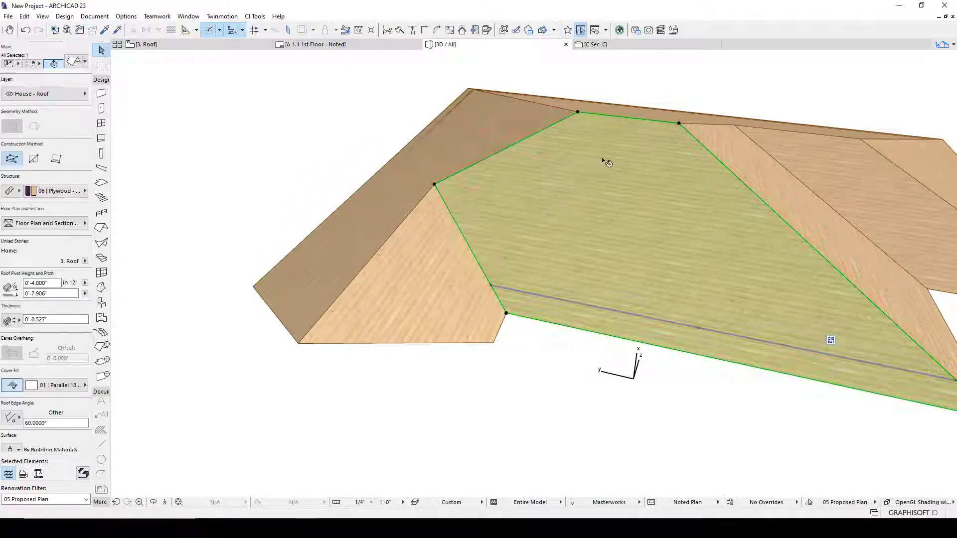
shift+middle_drag(618, 168, 562, 206)
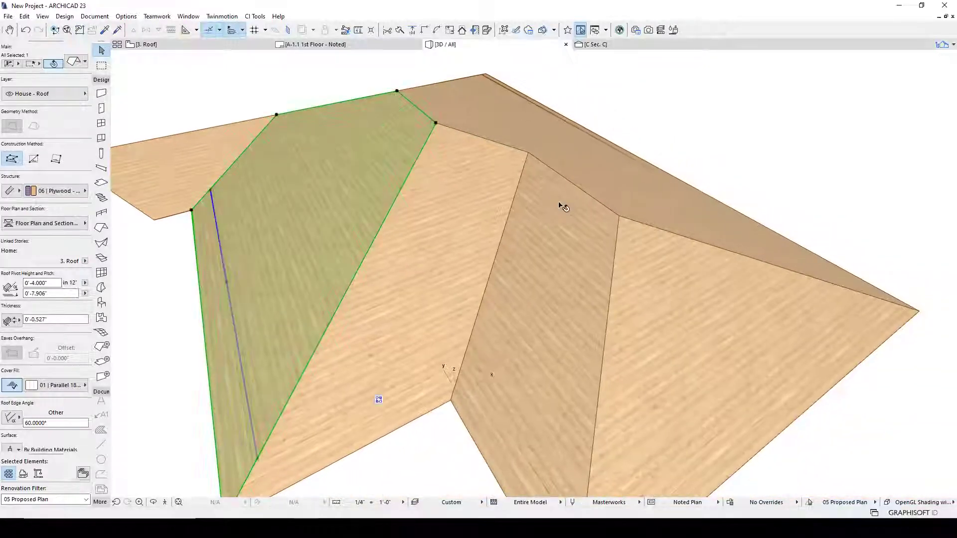
shift+click(469, 214)
key(Escape)
key(F2)
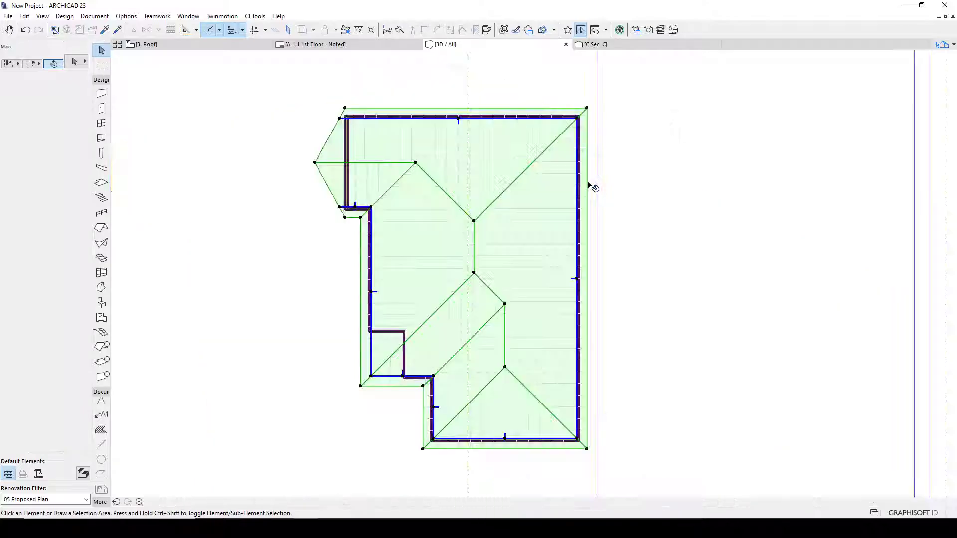
key(ctrl+a)
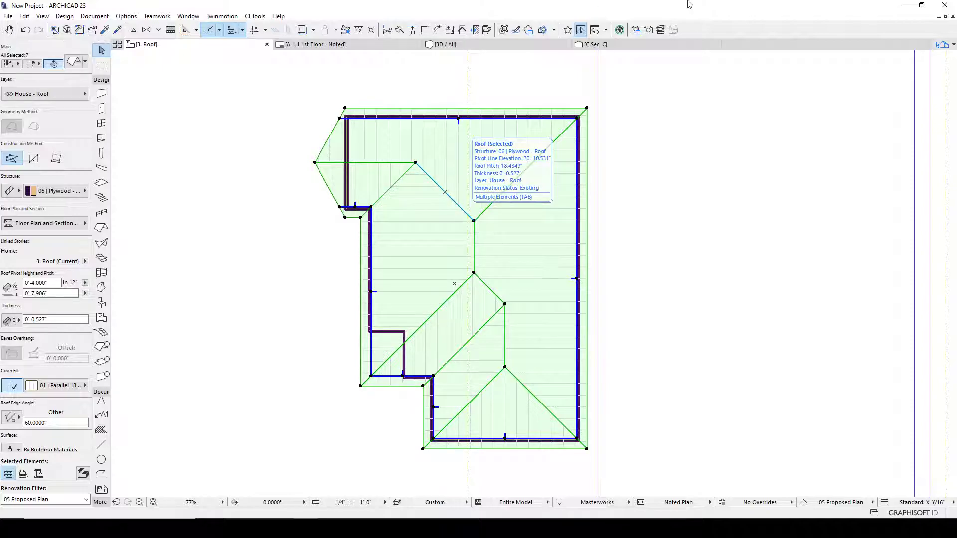
key(Escape)
Offset the upper ridge edge of the plan's right-hand roof plane inward, toward its eave
scroll(480, 221, up, 3)
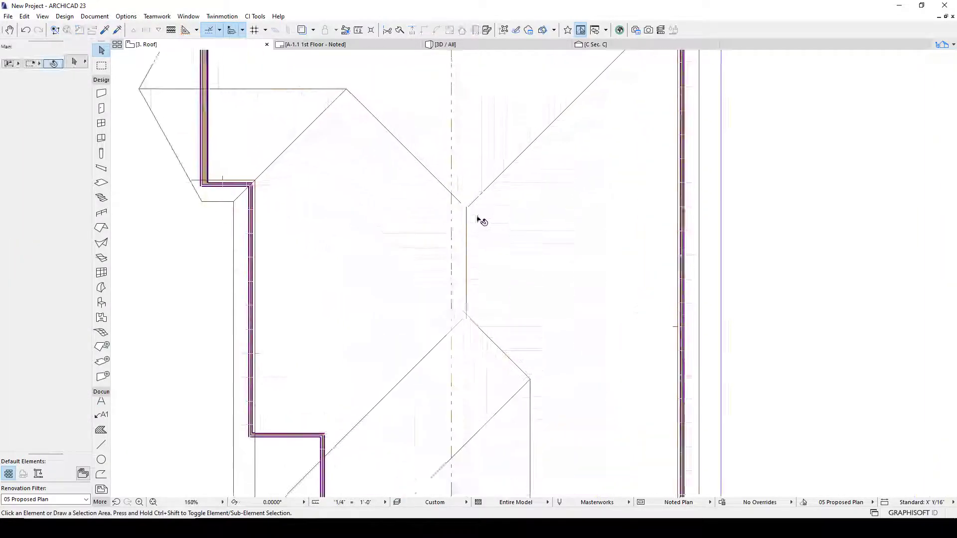
click(468, 209)
click(467, 216)
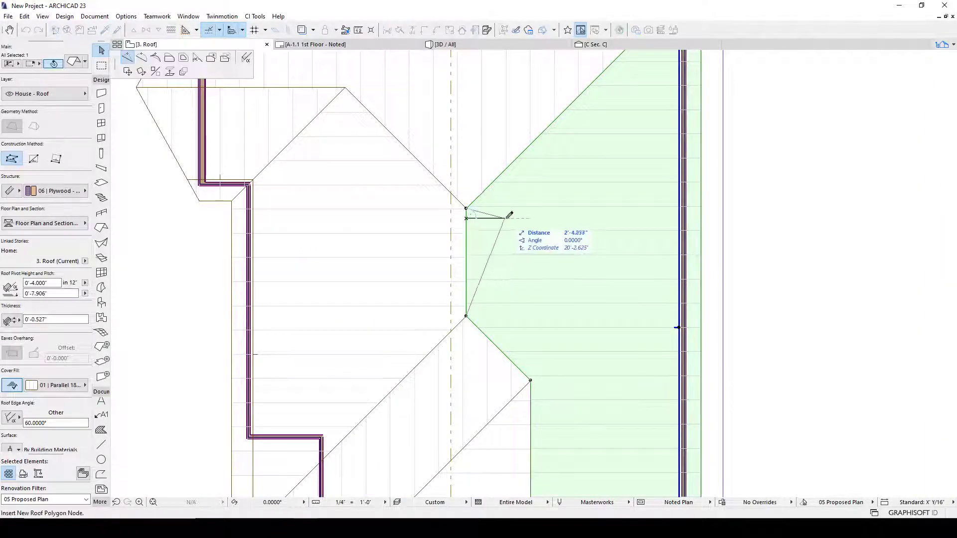
click(170, 59)
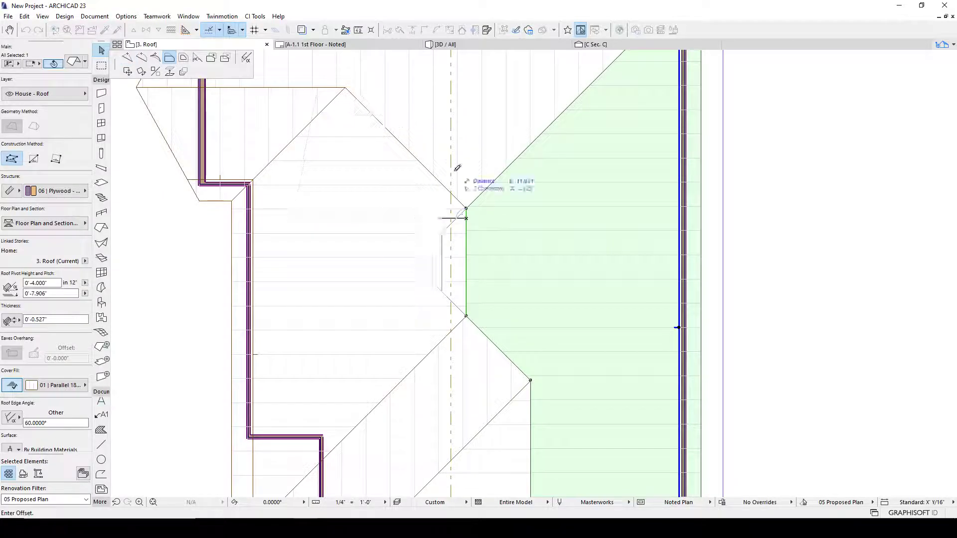
click(525, 210)
scroll(564, 235, down, 4)
middle_drag(688, 307, 454, 241)
scroll(452, 245, up, 9)
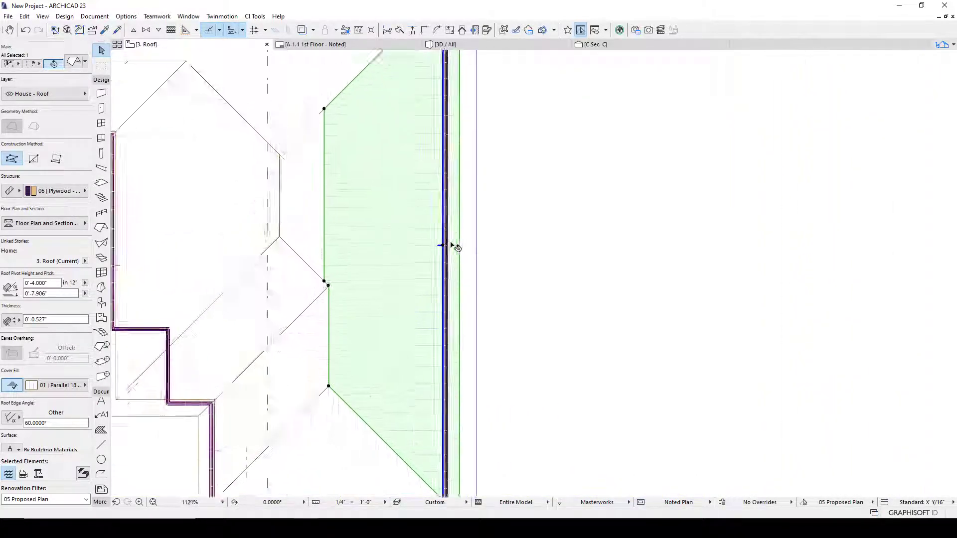
scroll(433, 194, down, 9)
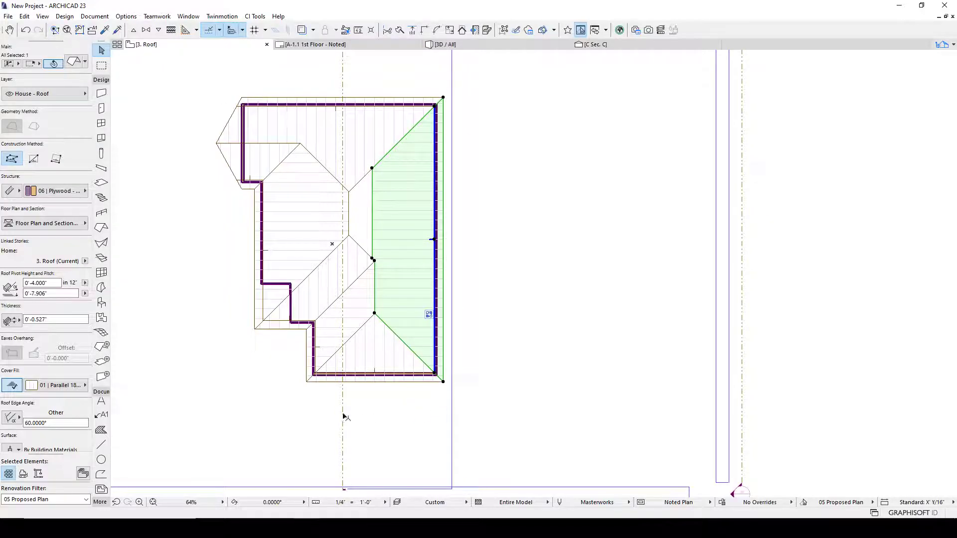
Shorten the right-hand roof plane's reference axis to a small segment near mid-wall by repositioning both of its endpoints
scroll(465, 252, up, 2)
middle_drag(408, 219, 425, 301)
scroll(423, 85, up, 6)
click(420, 80)
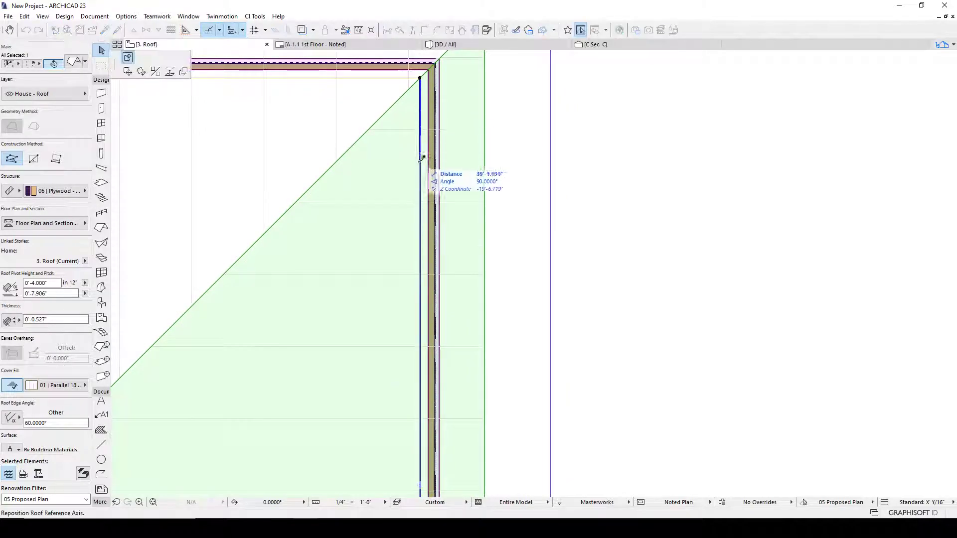
scroll(419, 150, down, 6)
click(453, 282)
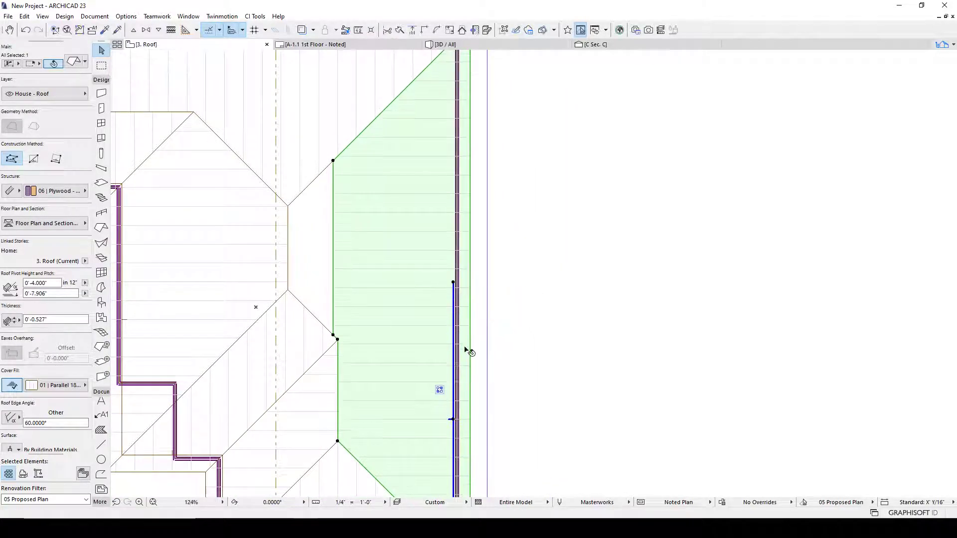
middle_drag(459, 458, 459, 345)
click(453, 443)
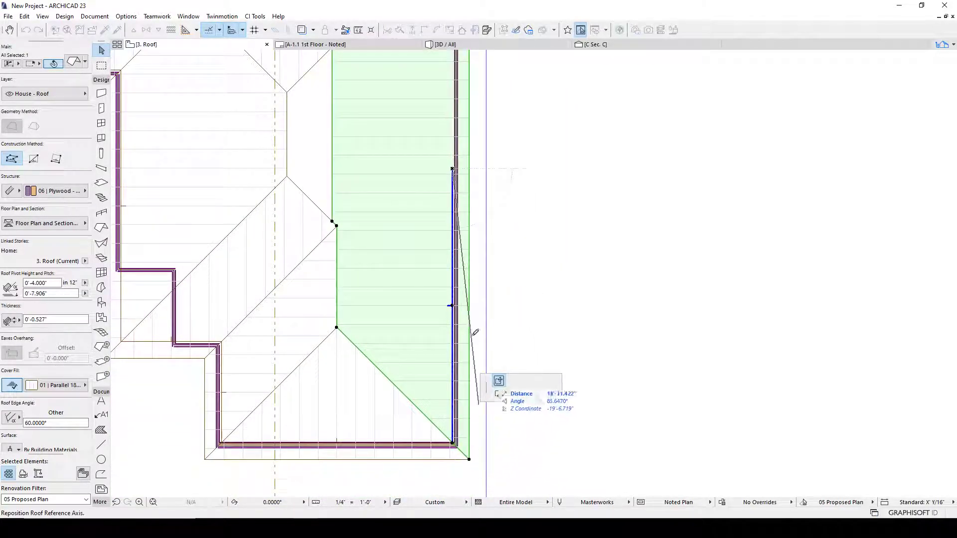
click(452, 169)
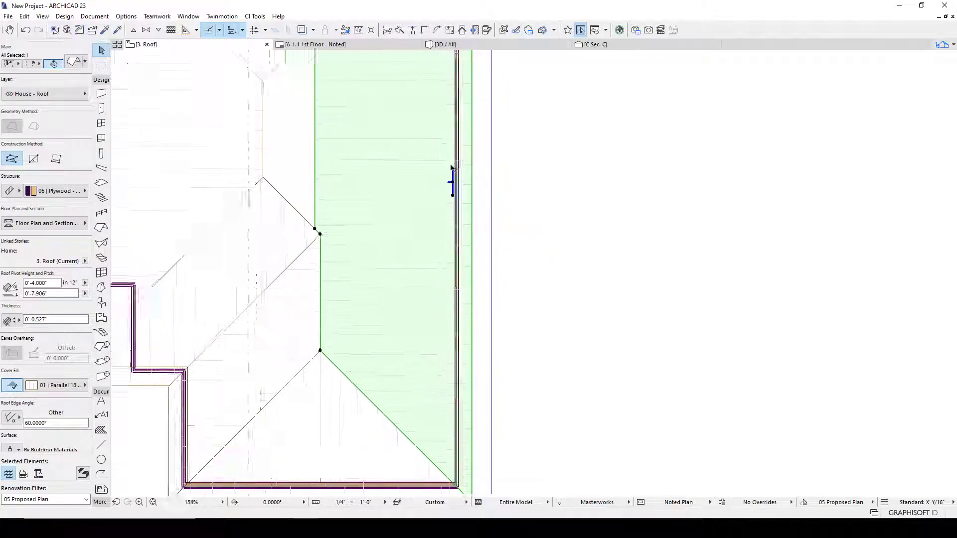
Examine the right-hand roof plane's shortened reference axis against the wall and the plane's outline
scroll(454, 281, up, 4)
scroll(463, 201, down, 5)
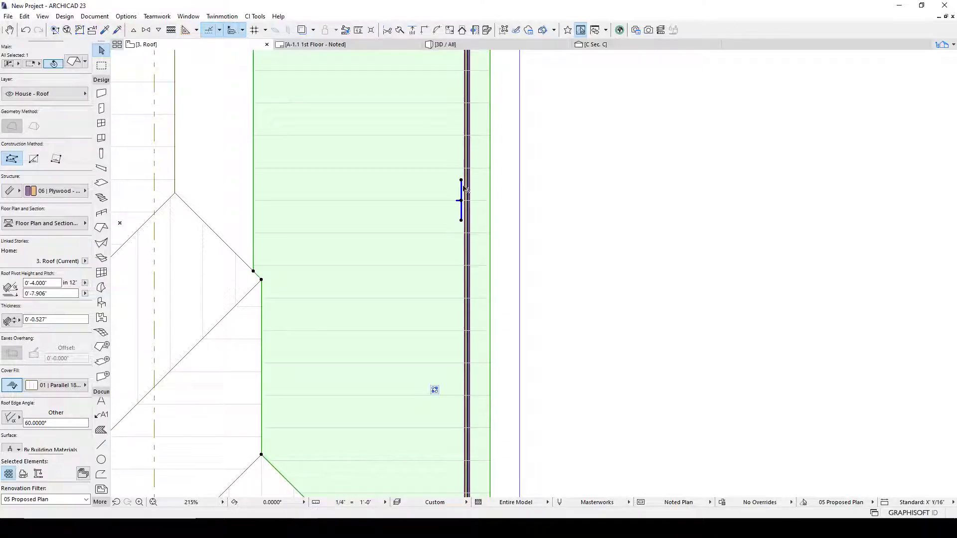
scroll(464, 191, down, 3)
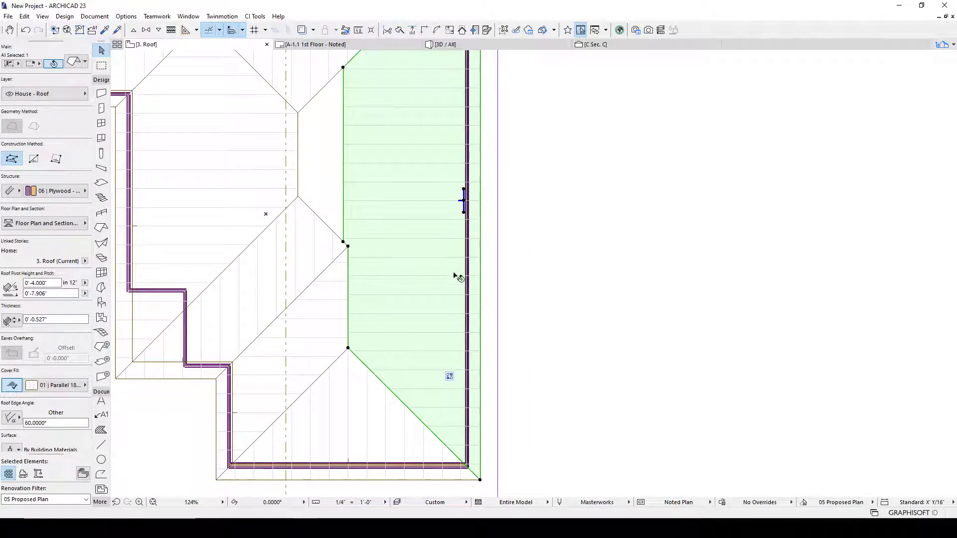
scroll(461, 244, down, 3)
scroll(446, 231, up, 4)
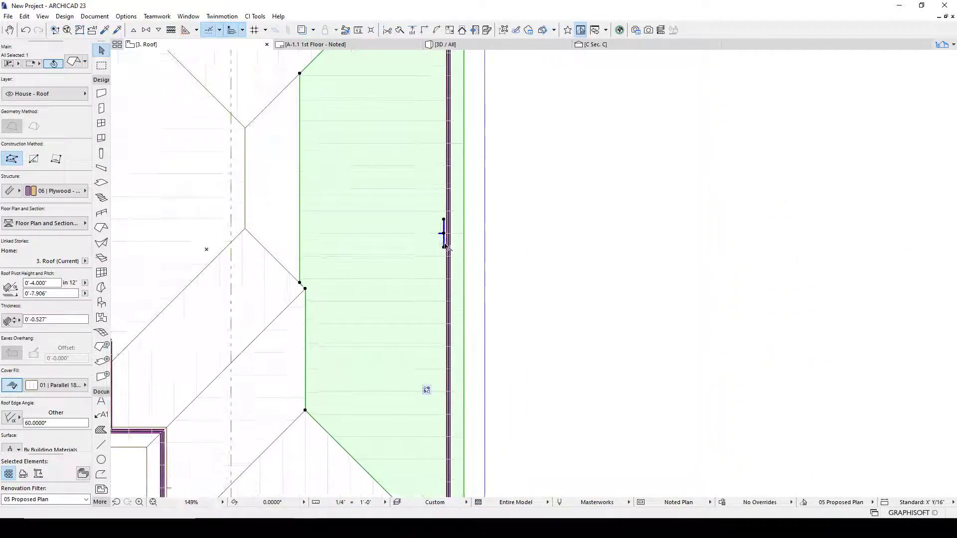
scroll(444, 228, down, 3)
scroll(440, 227, up, 1)
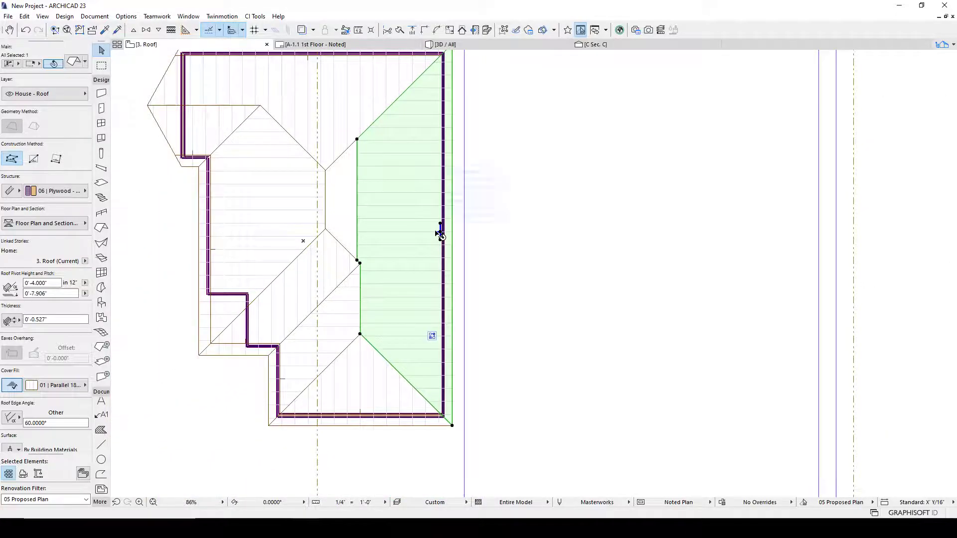
scroll(440, 233, up, 2)
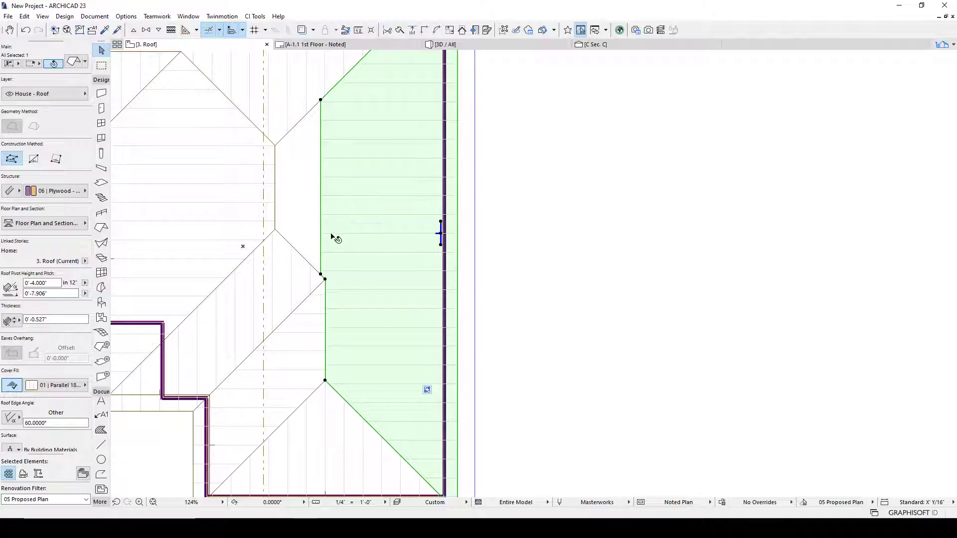
Move the right-hand plane's upper ridge corner down the plan, opening a gap beside the hip, and check it in 3D
middle_drag(326, 172, 343, 227)
click(338, 156)
click(368, 205)
click(368, 205)
click(337, 197)
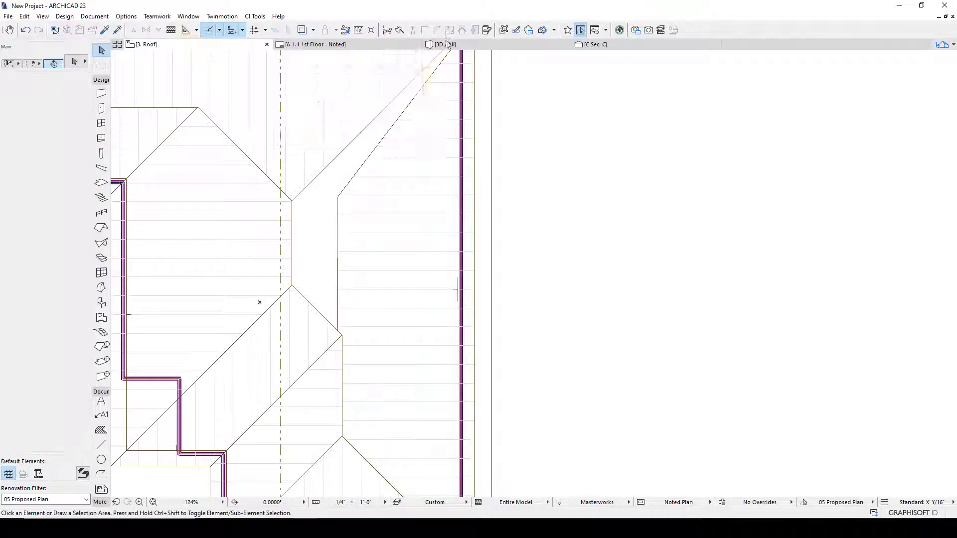
click(445, 44)
drag(626, 178, 433, 191)
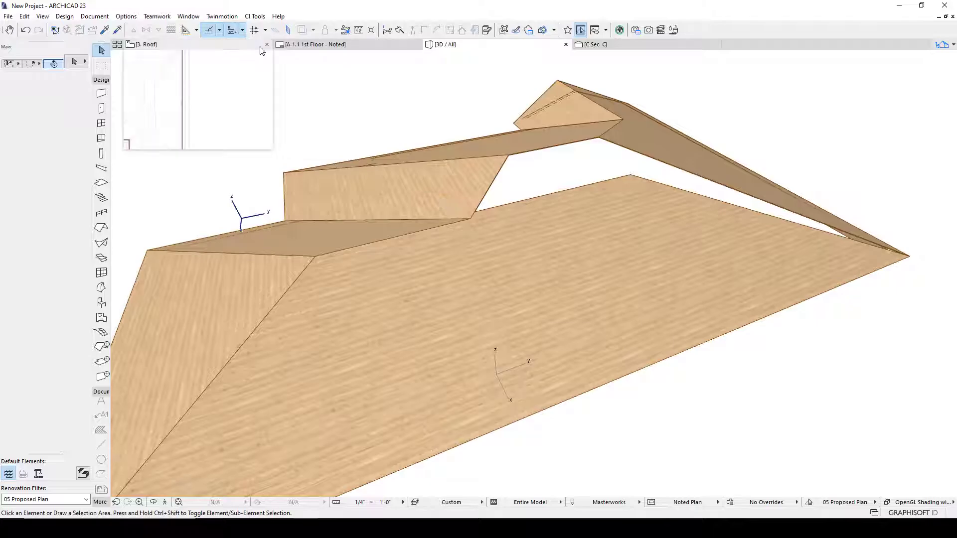
Back in the roof plan, move the right-hand plane's upper ridge corner up toward the neighbouring hip line, leaving a narrow gap
click(146, 44)
click(350, 188)
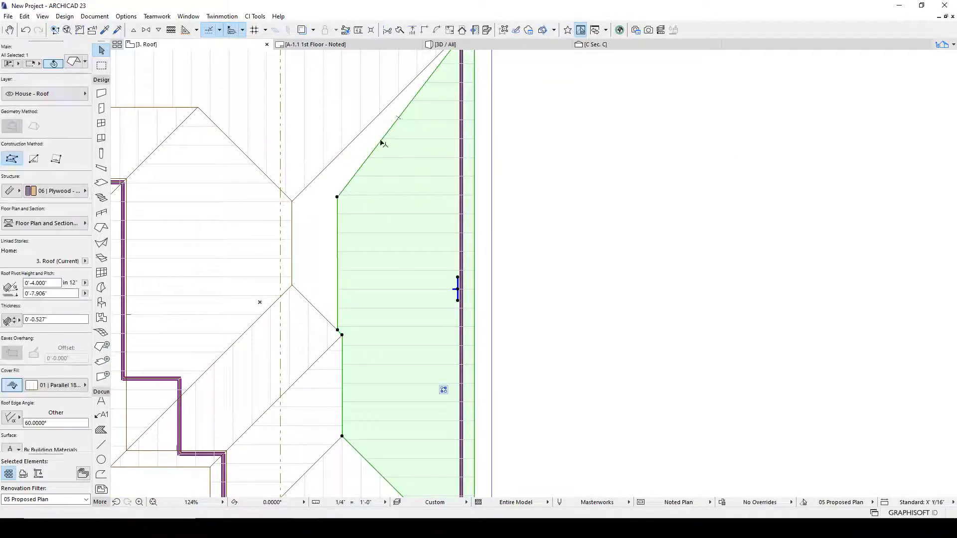
middle_drag(385, 144, 351, 237)
scroll(426, 136, up, 6)
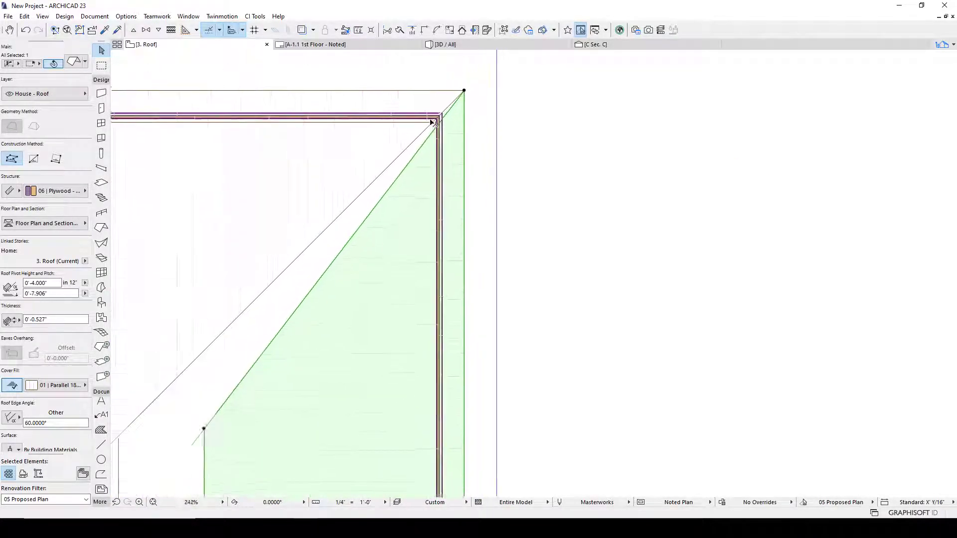
scroll(371, 220, down, 6)
scroll(255, 345, up, 2)
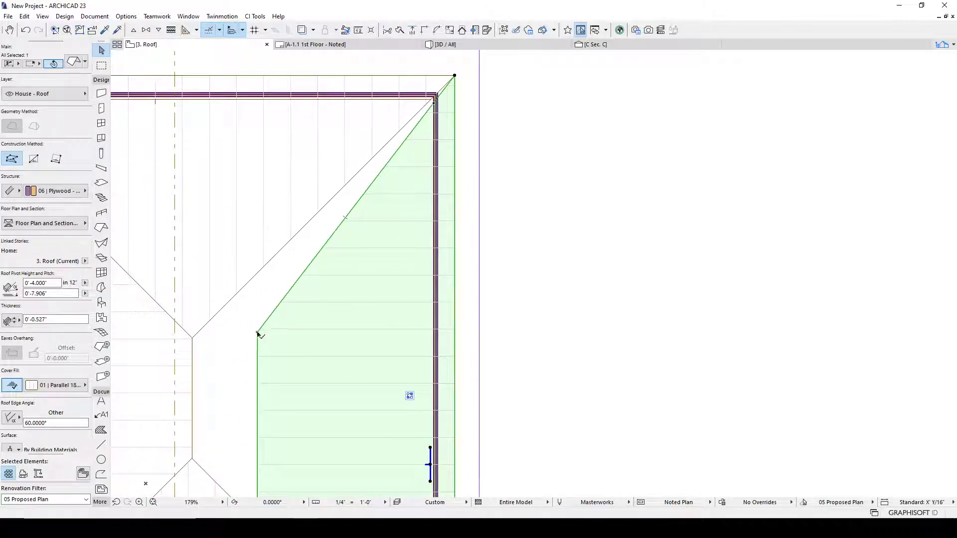
drag(257, 334, 251, 302)
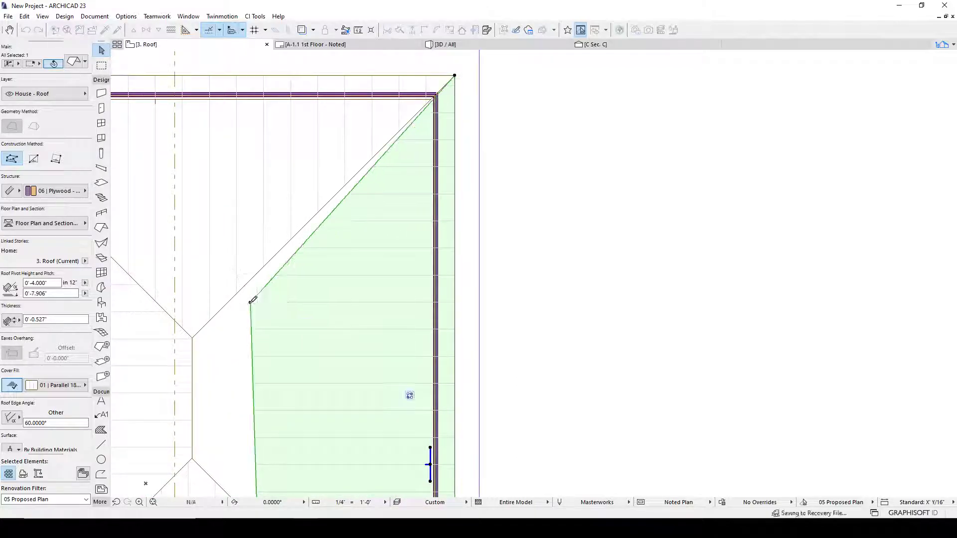
Extend the right-hand plane's sloping upper edge to the hip line of the upper roof plane using the Roof tool
click(259, 273)
click(258, 262)
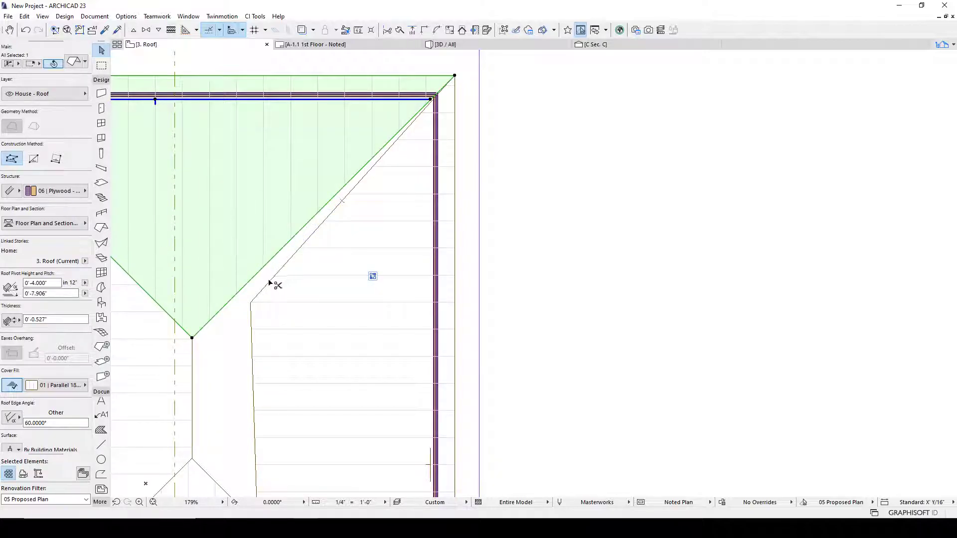
click(101, 227)
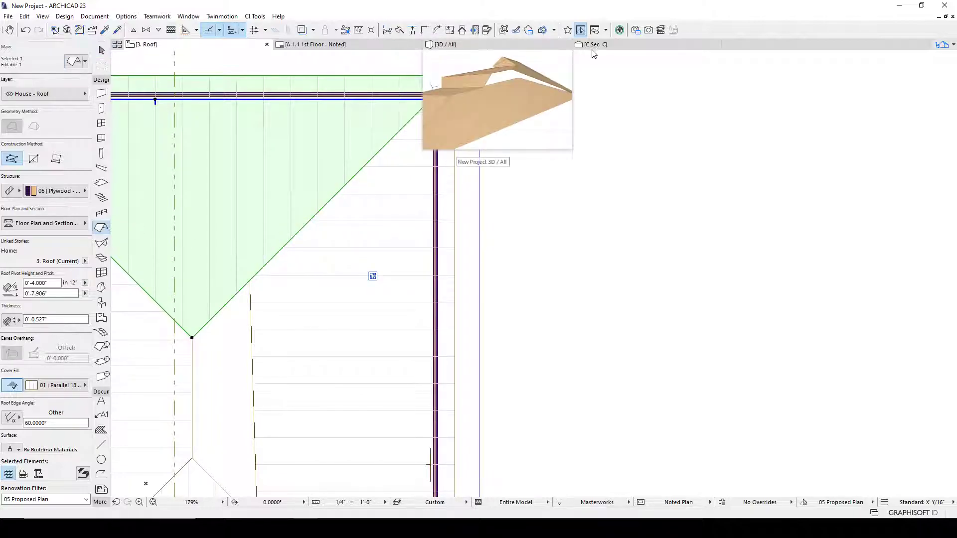
Check the extended joint between the right-hand and upper roof planes in 3D, then return to the roof plan
click(509, 49)
shift+middle_drag(688, 199, 474, 214)
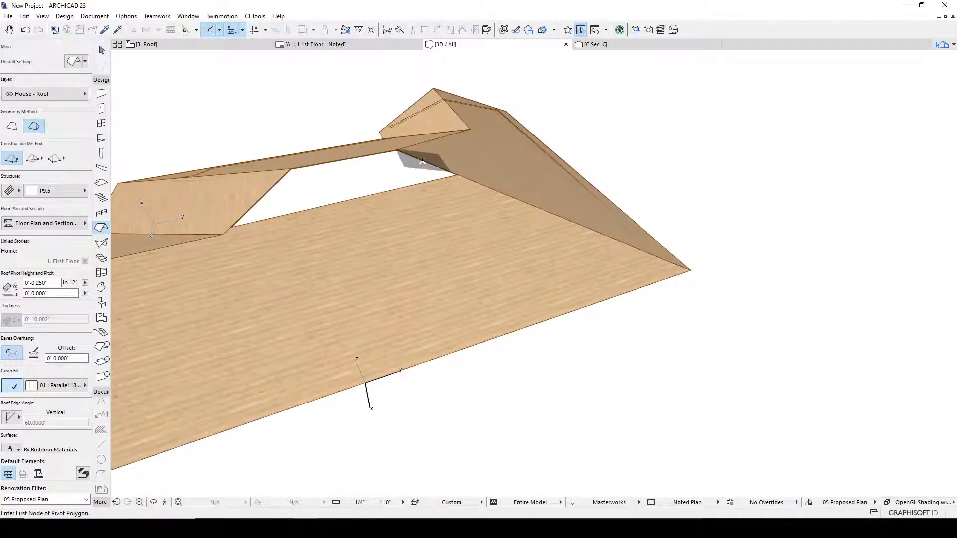
key(F2)
key(Escape)
Pull the two planes apart in plan by moving the upper plane's lower apex up and the right-hand plane's ridge corner outward
click(191, 335)
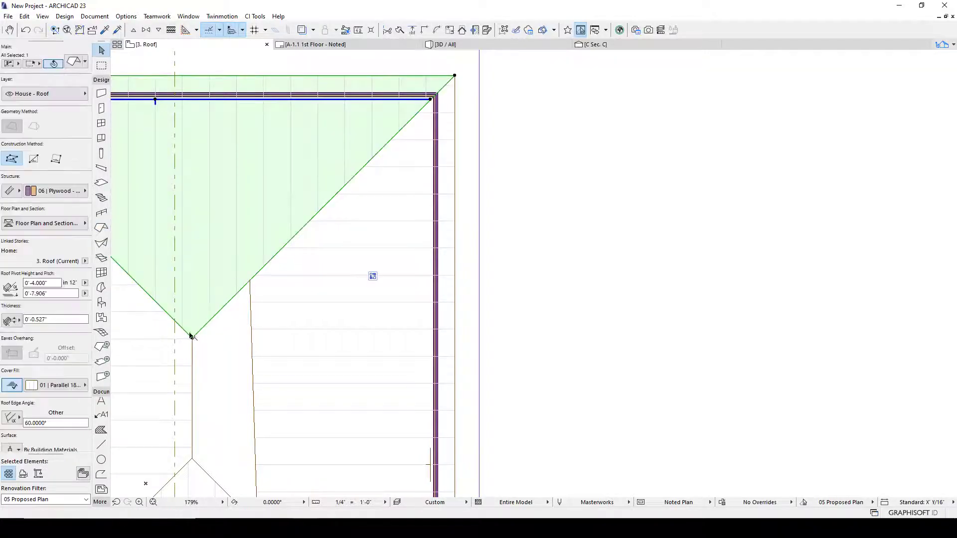
click(192, 338)
click(194, 276)
click(277, 267)
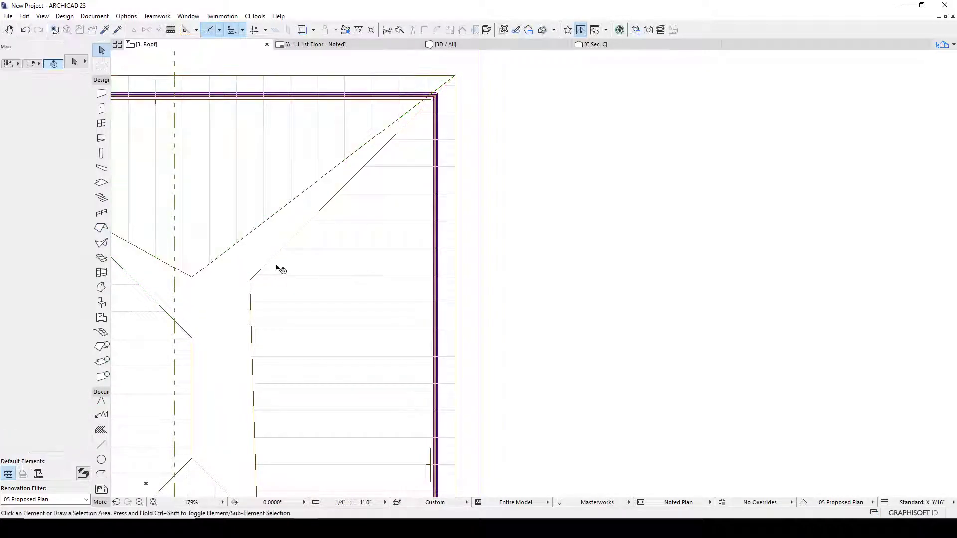
click(250, 280)
click(308, 303)
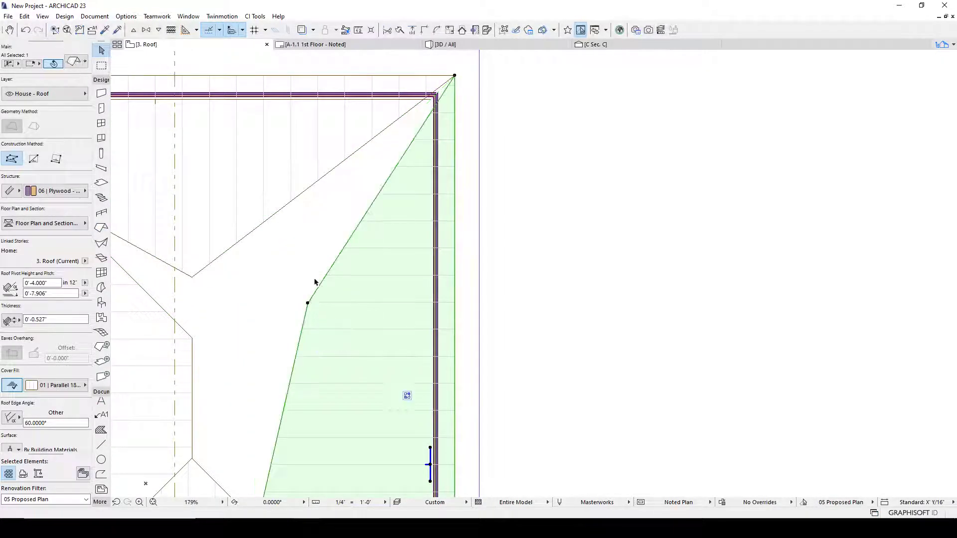
Realign the right-hand plane's skewed sloping edge to its intersection line with the upper roof plane using the Roof tool
click(284, 205)
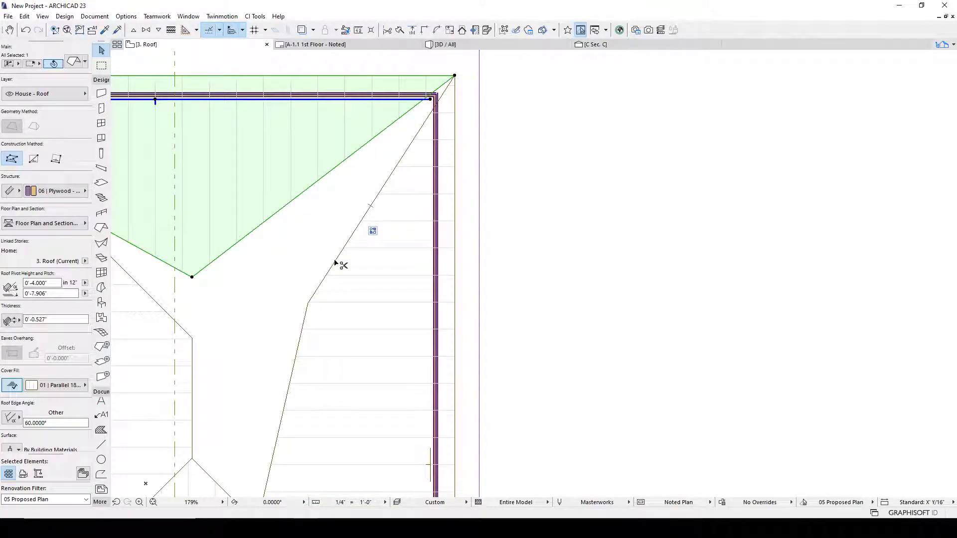
click(101, 227)
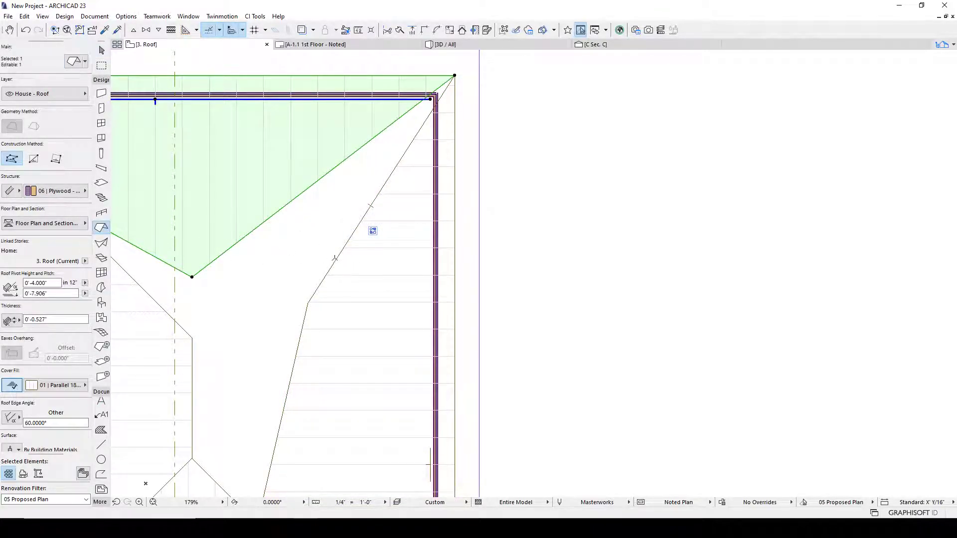
ctrl+click(336, 259)
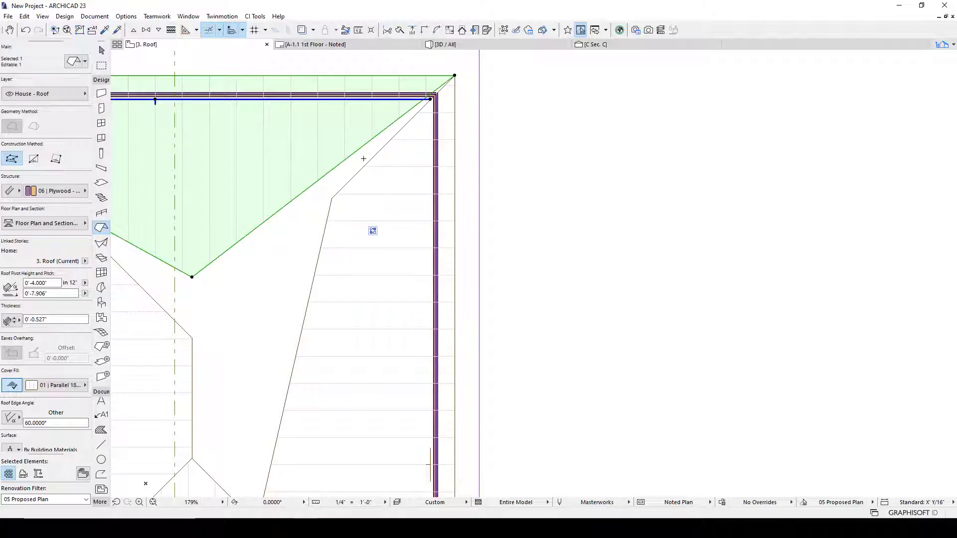
key(Escape)
key(Escape)
Extend the upper roof plane's sloping edge to meet the right-hand plane in plan, and undo that edit
click(346, 185)
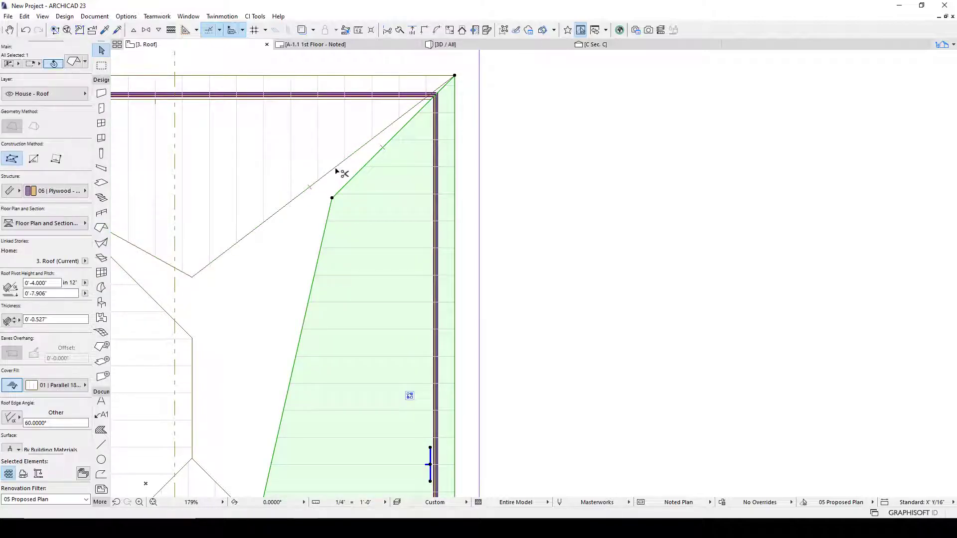
click(101, 227)
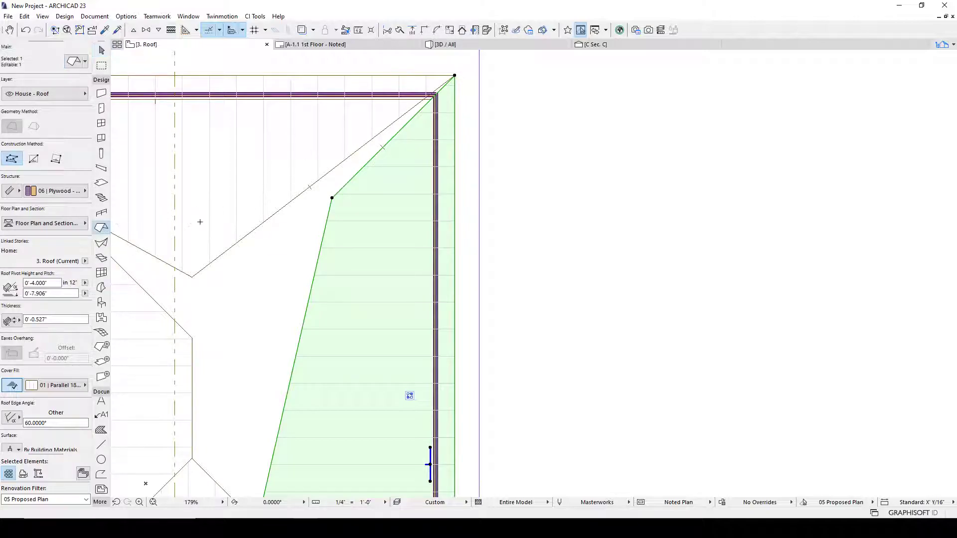
ctrl+click(332, 171)
key(Escape)
key(Escape)
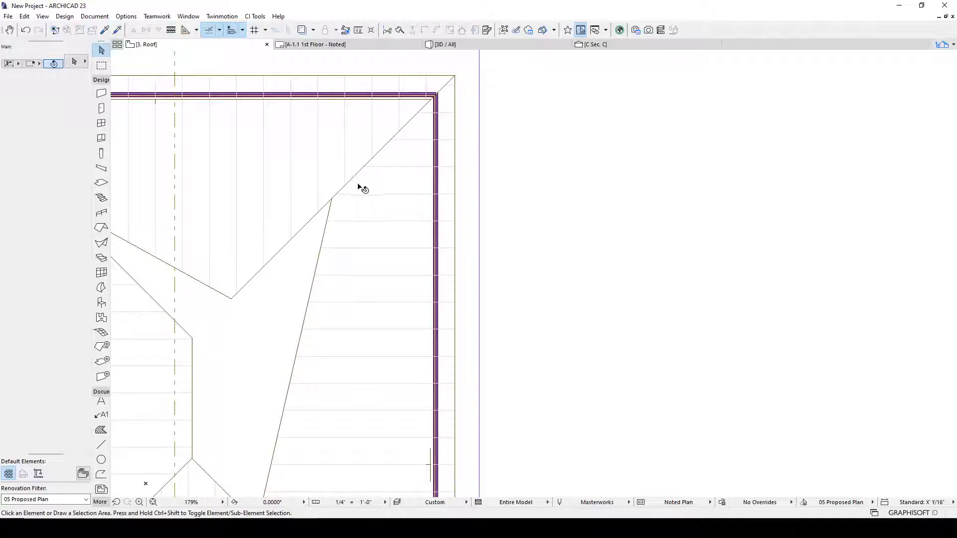
key(ctrl+z)
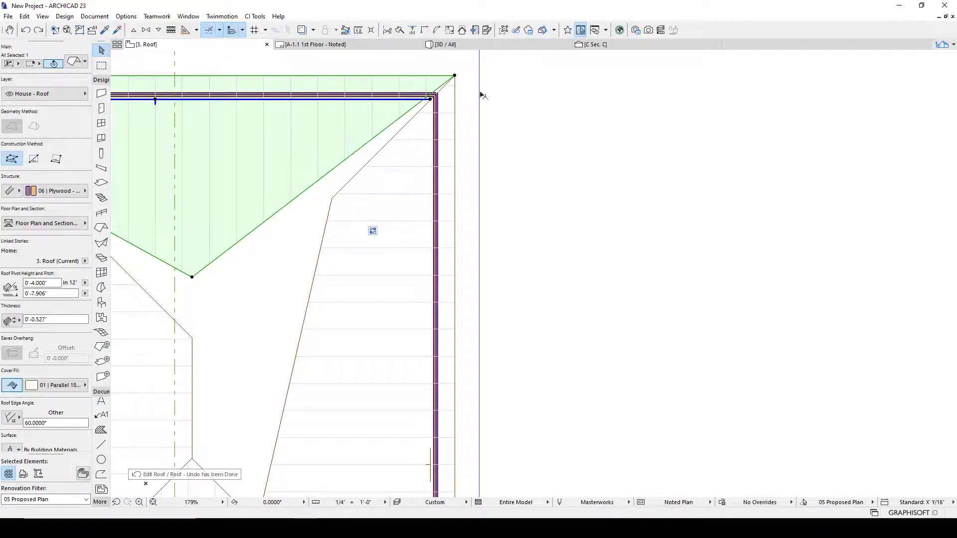
In the 3D view, extend the upper roof plane's sloping edge to its intersection with the right-hand plane using the Roof tool
click(463, 45)
key(Escape)
shift+middle_drag(485, 178, 638, 249)
click(613, 261)
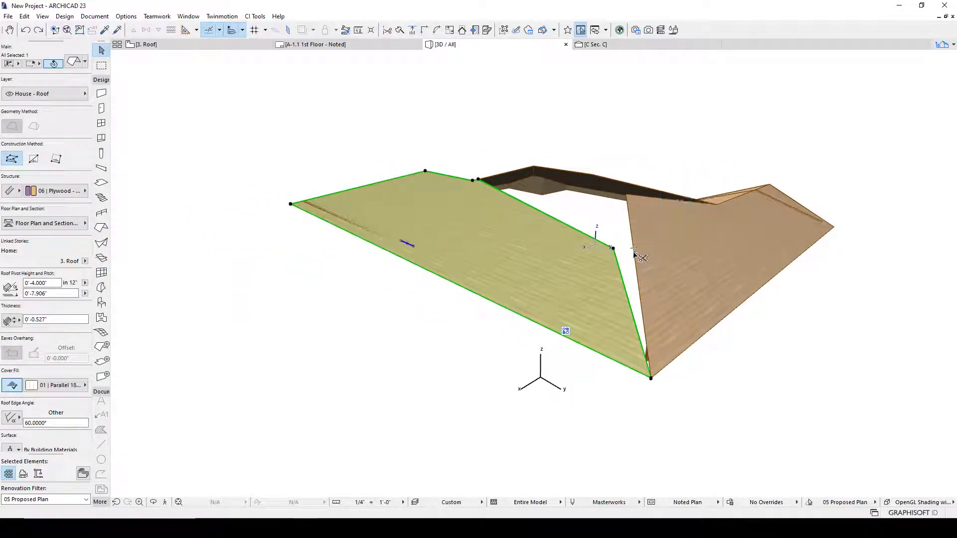
click(102, 228)
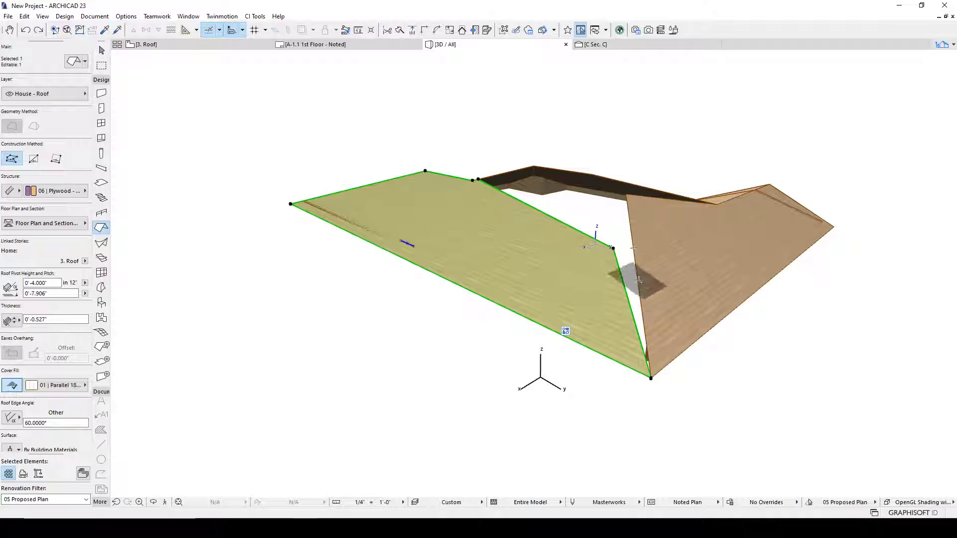
scroll(624, 236, up, 2)
shift+middle_drag(616, 244, 530, 274)
key(Escape)
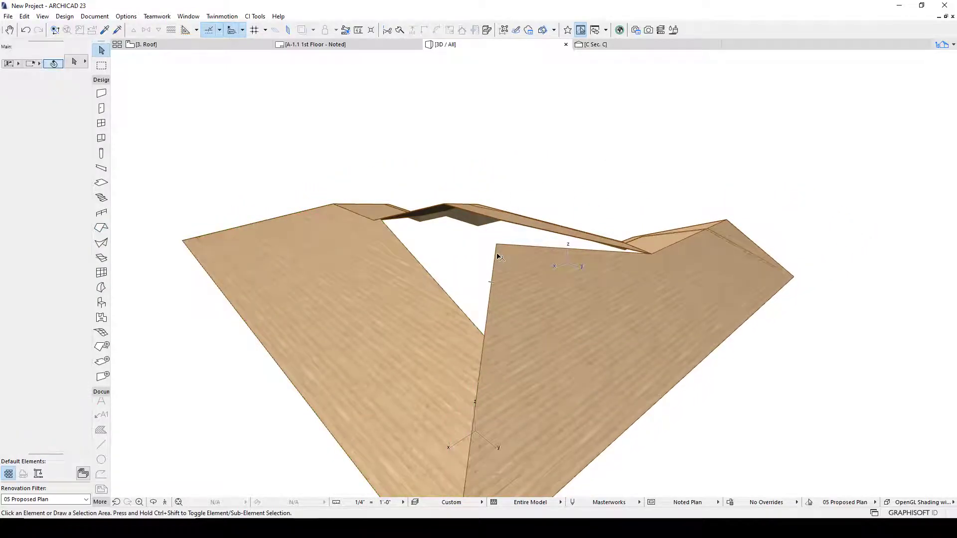
Extend the right-hand plane's slanted ridge edge to the opposite roof plane, closing the gap along the ridge
click(498, 257)
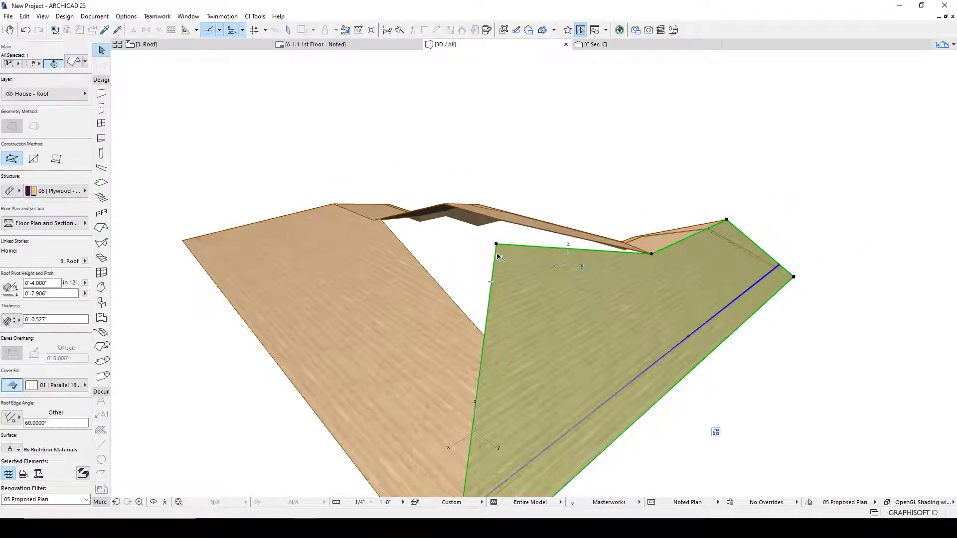
click(447, 295)
shift+middle_drag(532, 247, 424, 256)
click(474, 238)
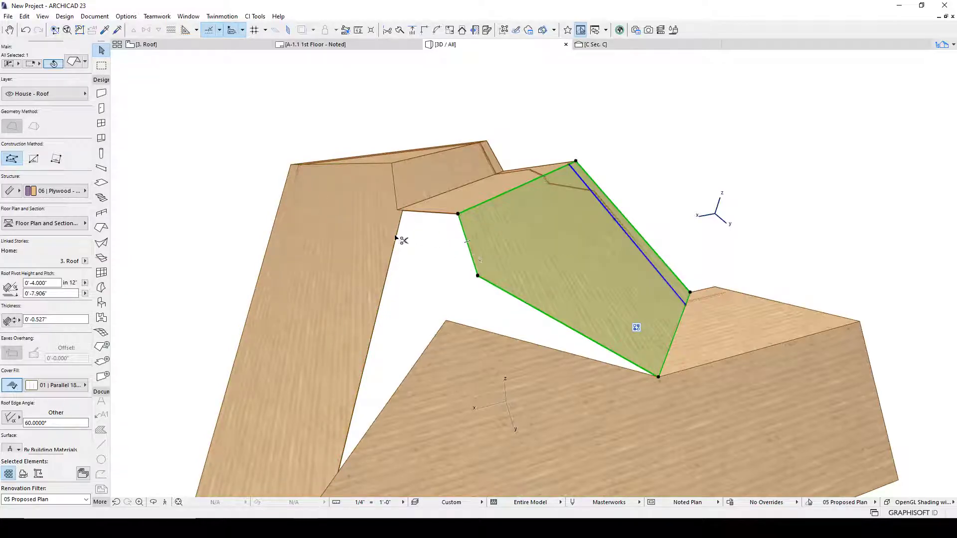
click(101, 229)
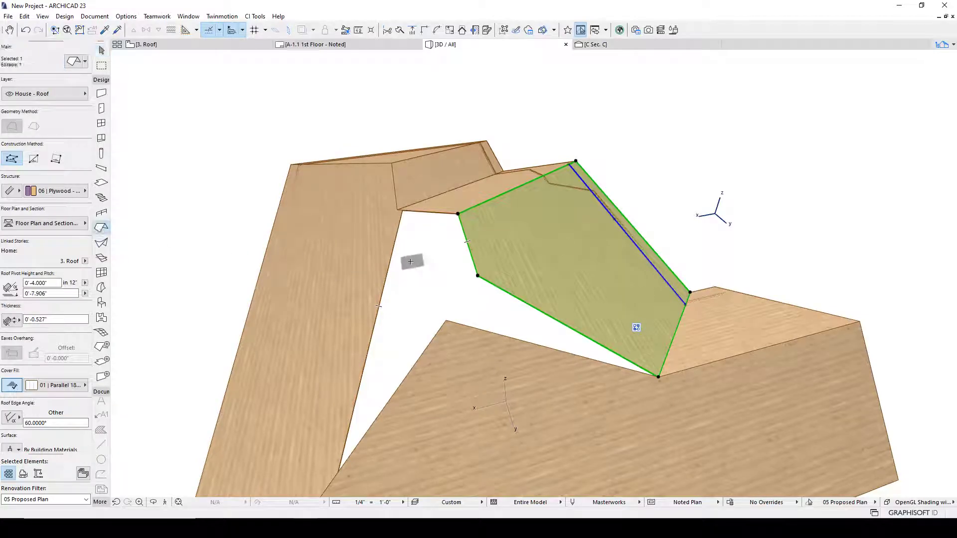
ctrl+click(388, 261)
key(Escape)
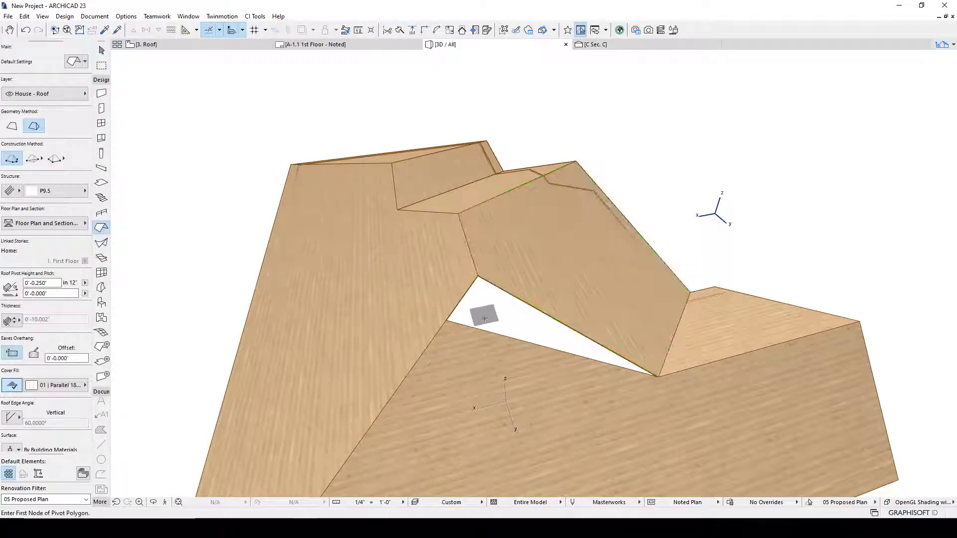
key(Escape)
Extend the upper roof plane's other hip edge to the opposite roof plane using the Roof tool
click(543, 292)
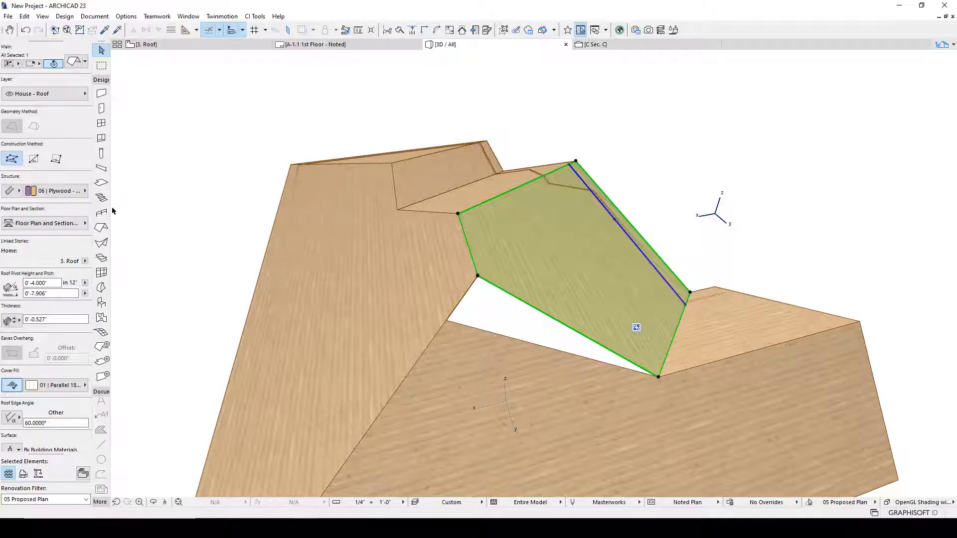
click(101, 227)
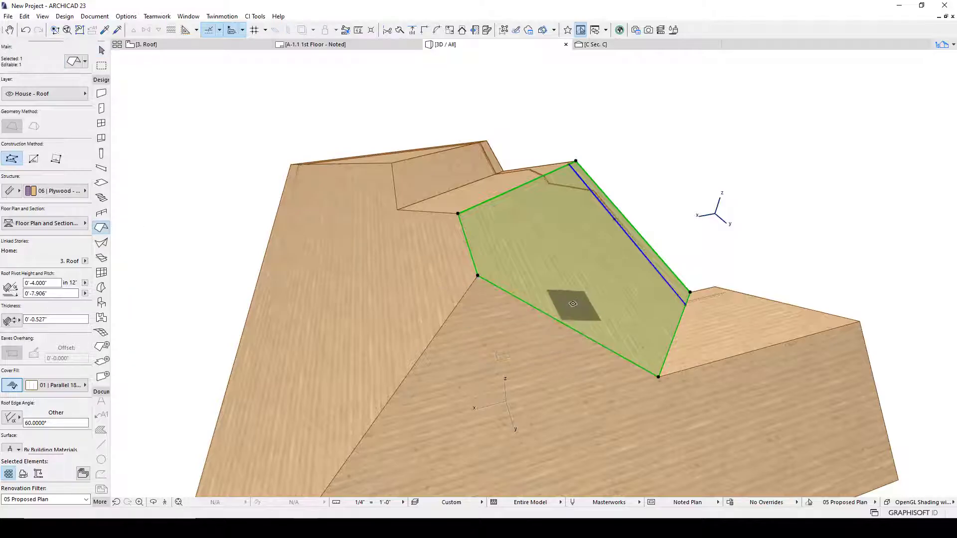
key(Escape)
key(Escape)
Offset the right-hand plane's ridge edge inward in 3D, opening a gap beside the opposite roof plane
shift+middle_drag(530, 299, 697, 280)
scroll(585, 279, up, 6)
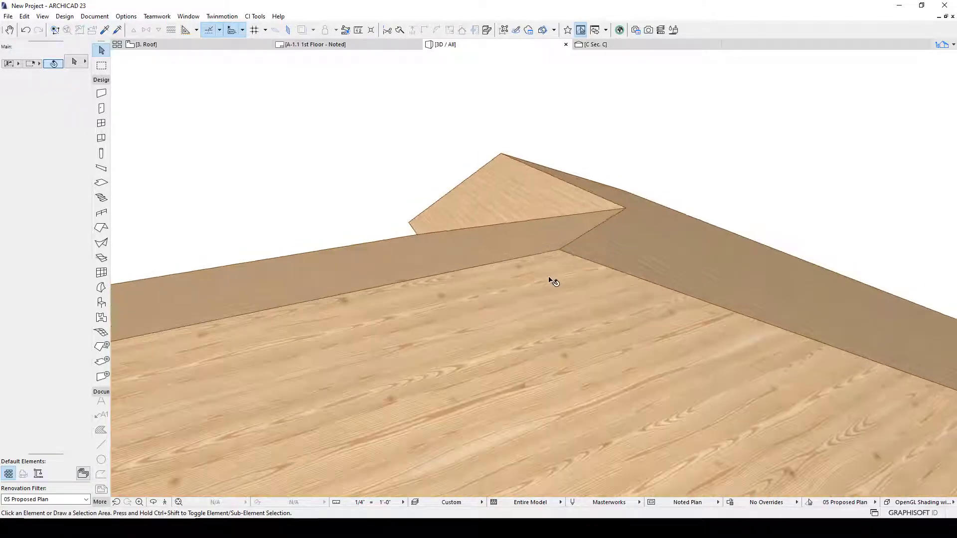
click(543, 282)
click(558, 251)
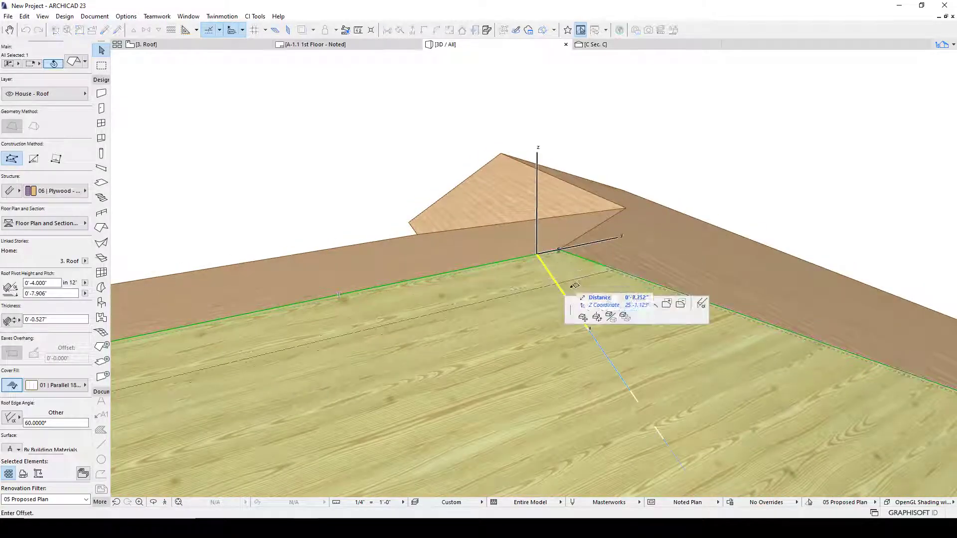
click(590, 383)
Thicken the right-hand plane upward from its ridge corner to about 1'-5" with the graphical thickness edit
shift+middle_drag(593, 383, 641, 359)
shift+middle_drag(793, 459, 423, 372)
click(455, 368)
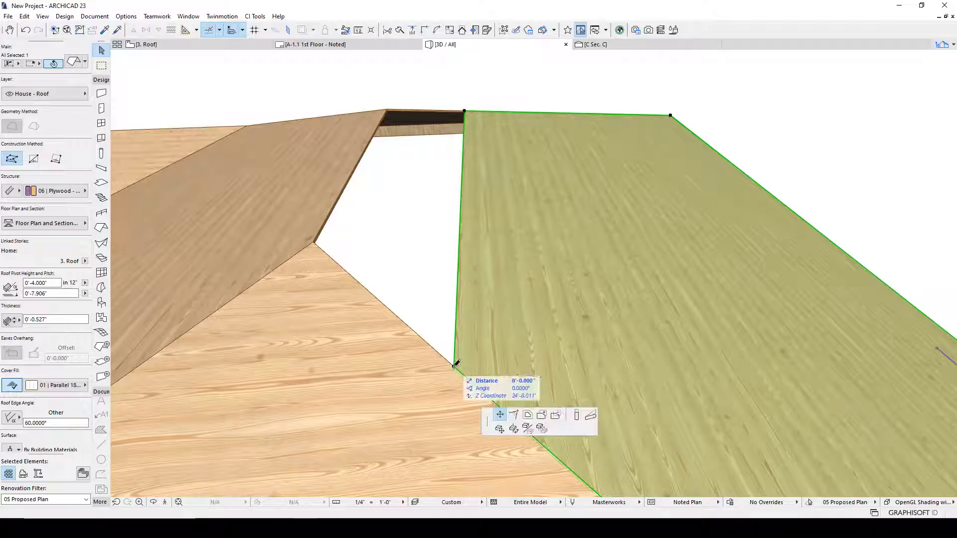
click(589, 419)
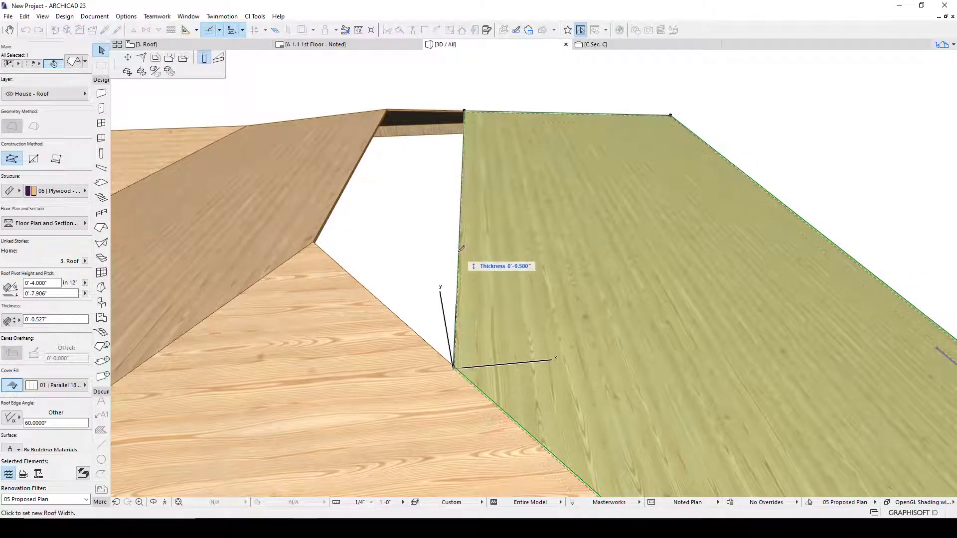
click(432, 220)
click(429, 218)
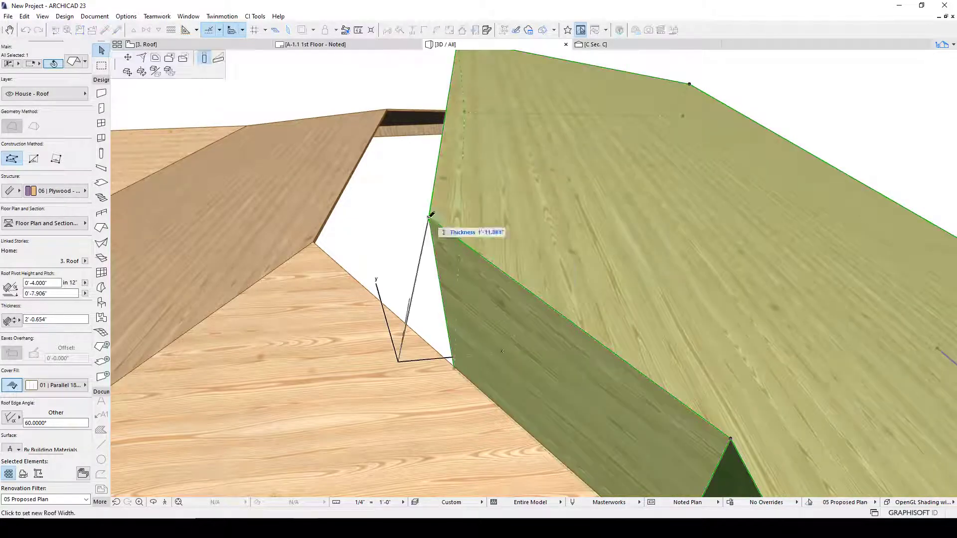
click(450, 283)
shift+middle_drag(483, 334, 565, 246)
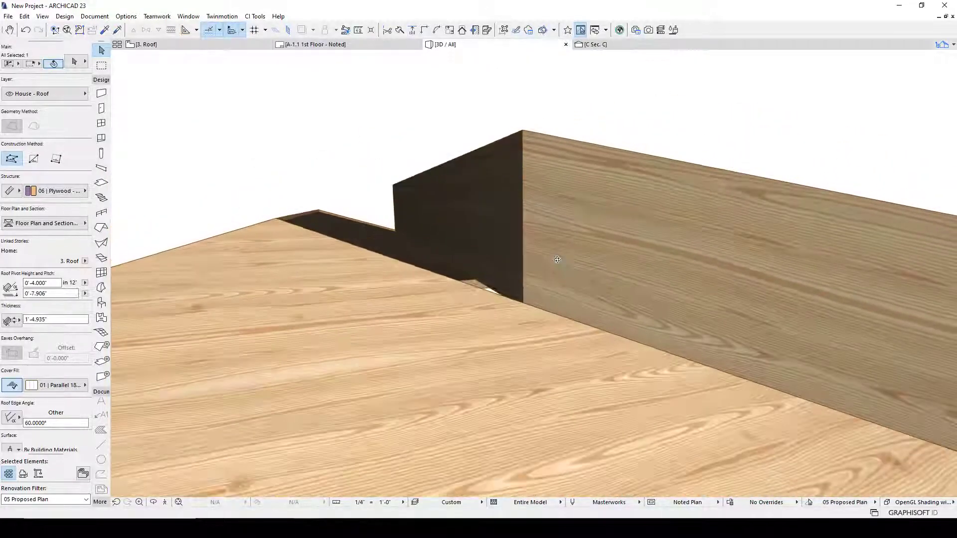
Reshape the right-hand plane's thickness from its ridge corners to about 0'-4.4", raising its pivot height to about 1'-11.9"
click(524, 311)
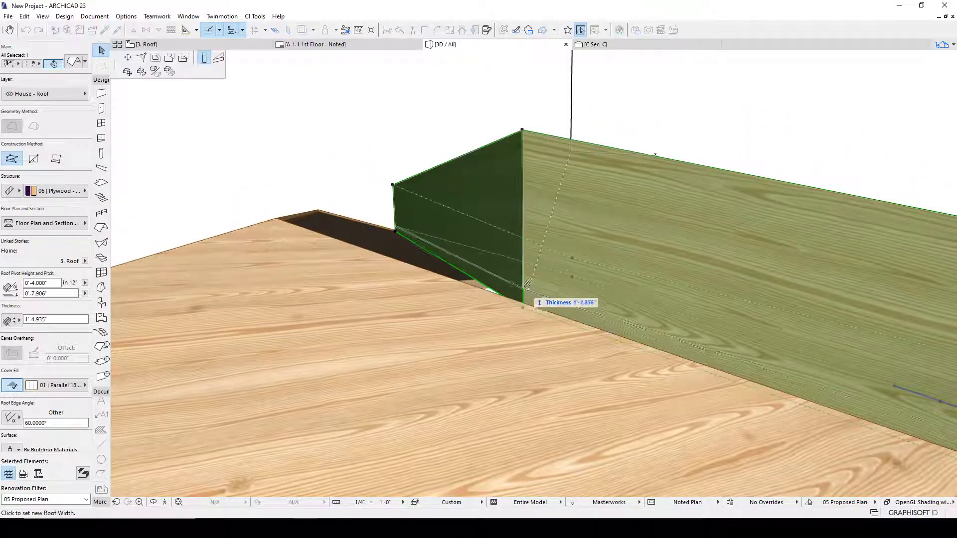
click(525, 190)
click(524, 192)
click(524, 219)
click(535, 143)
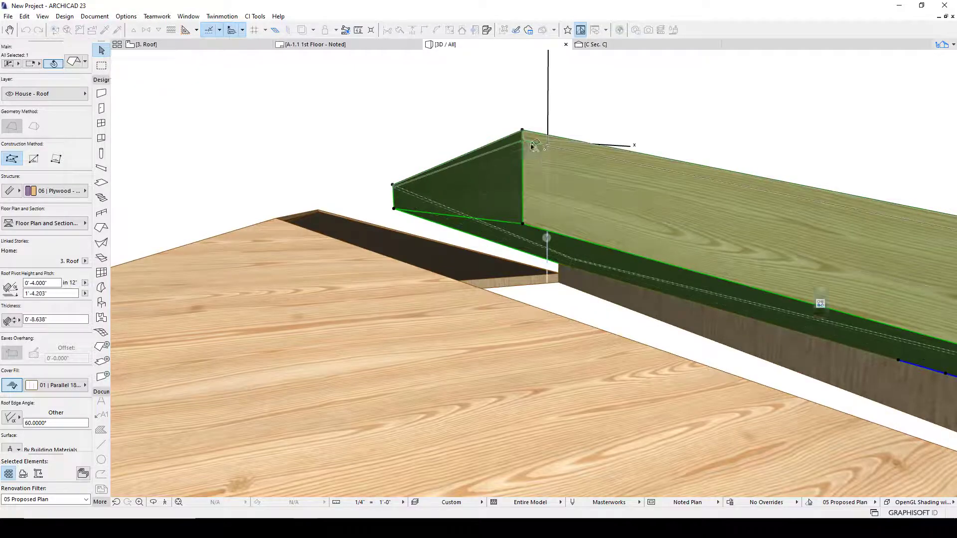
click(533, 145)
click(523, 132)
click(527, 94)
Stretch the raised right-hand plane's upper face to a thickness of about 1'-8.2"
shift+middle_drag(547, 234, 409, 254)
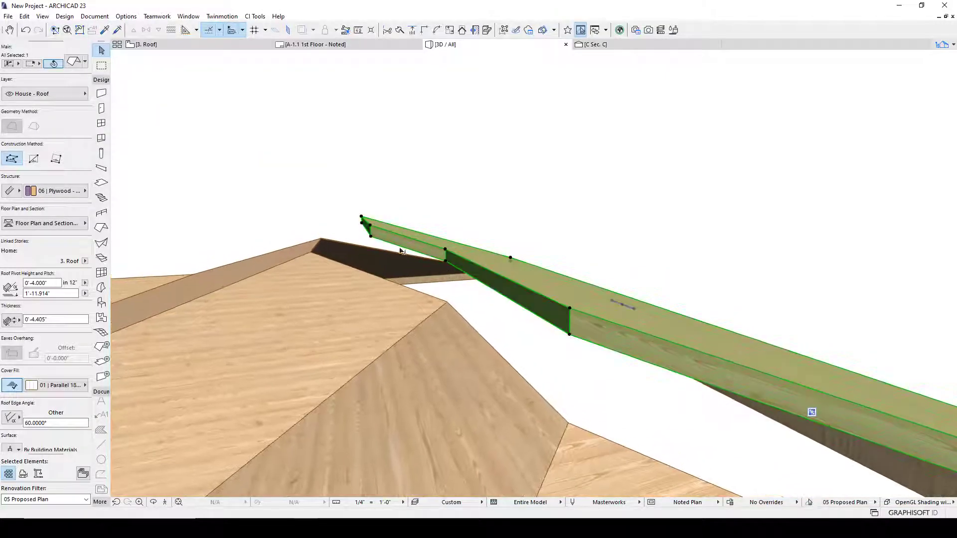
click(369, 226)
click(370, 187)
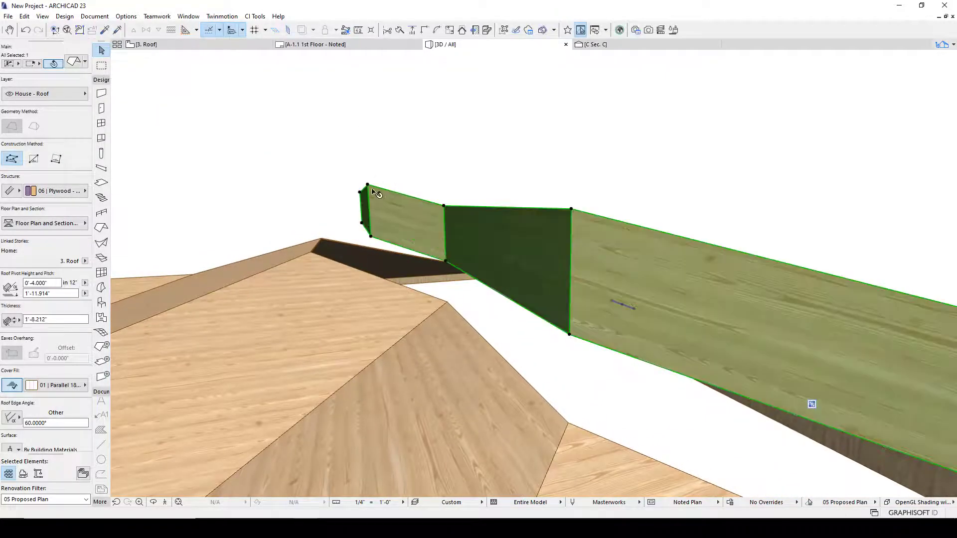
click(369, 186)
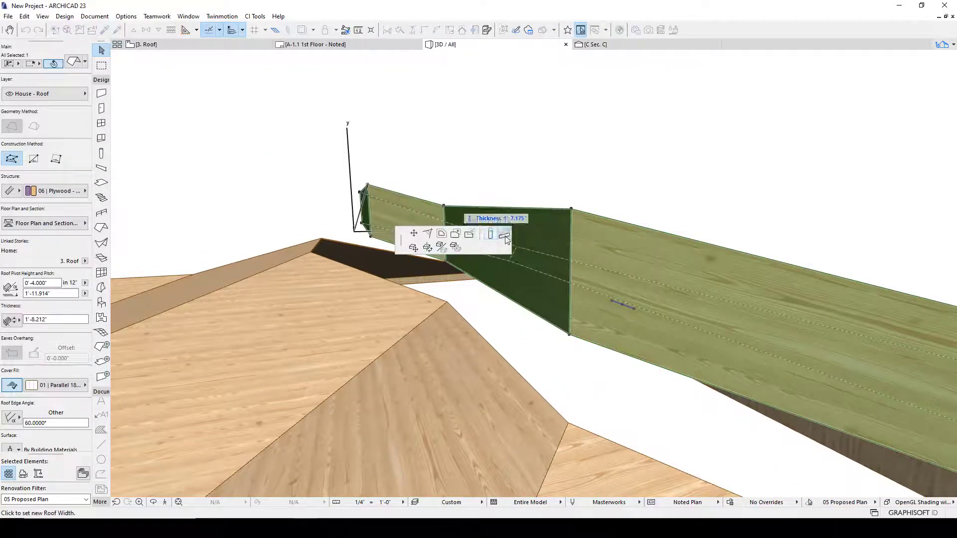
key(Escape)
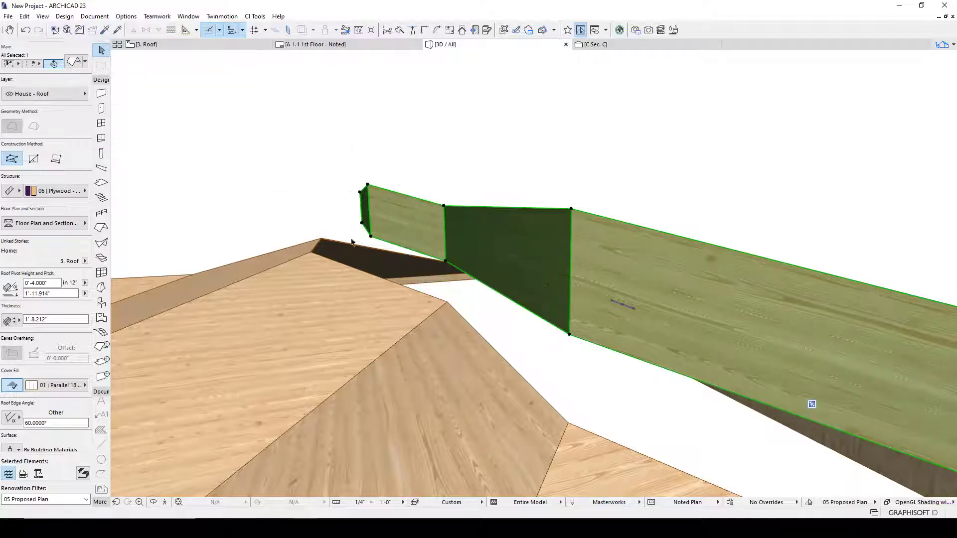
Set the right-hand plane's thickness to 0.75"
click(11, 320)
click(29, 317)
text(.75)
key(Return)
Lower the right-hand plane's pitch graphically from its ridge corner to about 3.44 in 12, and view it edge-on
shift+middle_drag(344, 218, 320, 272)
click(314, 274)
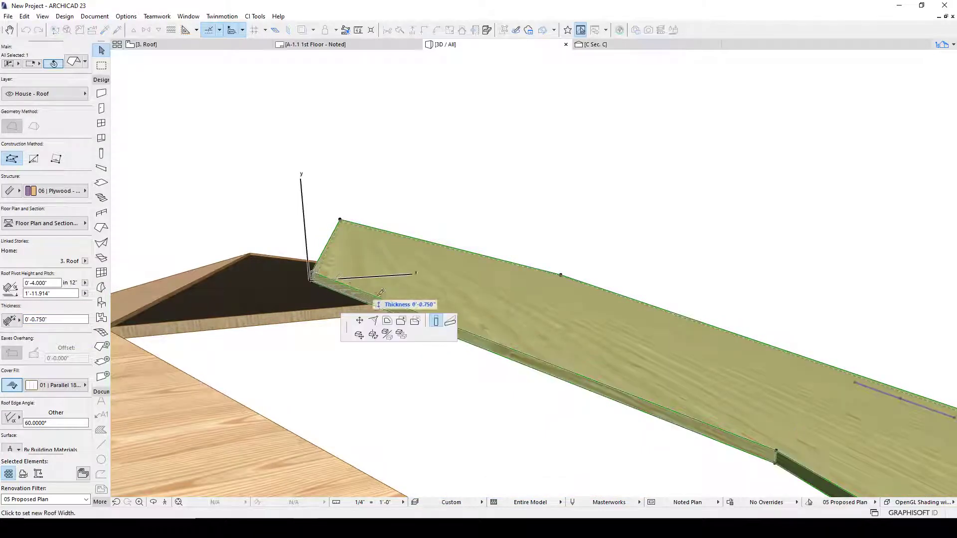
click(435, 259)
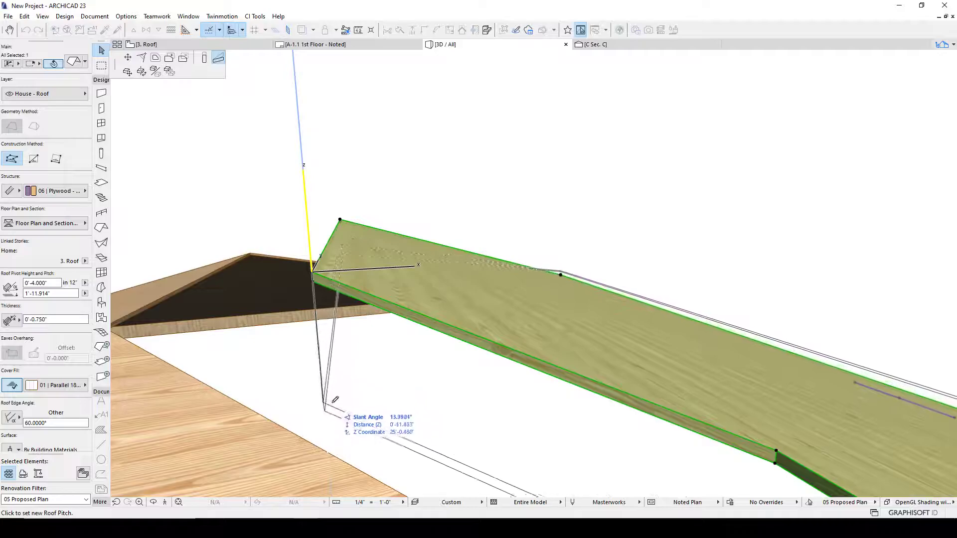
click(327, 344)
shift+middle_drag(327, 341, 337, 292)
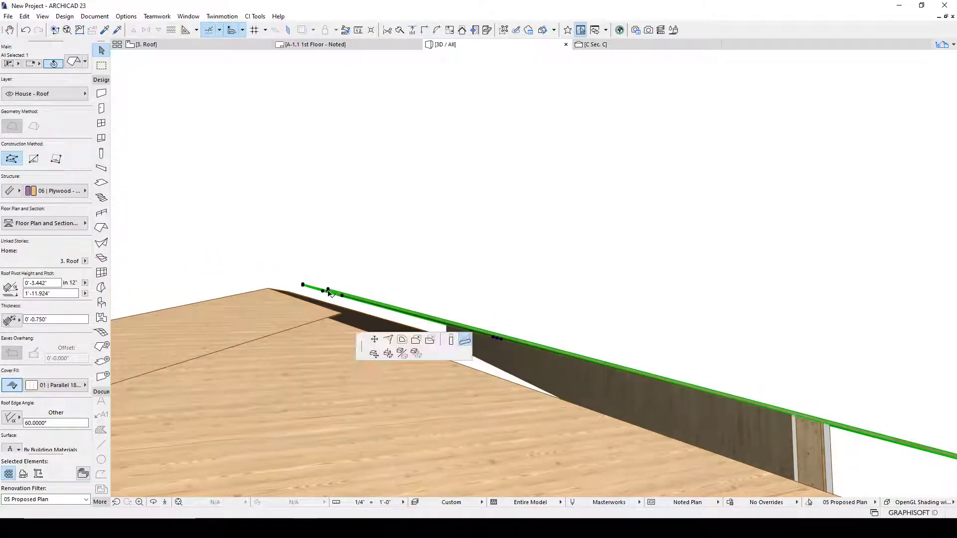
Raise the right-hand plane's pitch graphically from its ridge corner to about 8.11 in 12, and lower it again
click(328, 290)
click(393, 187)
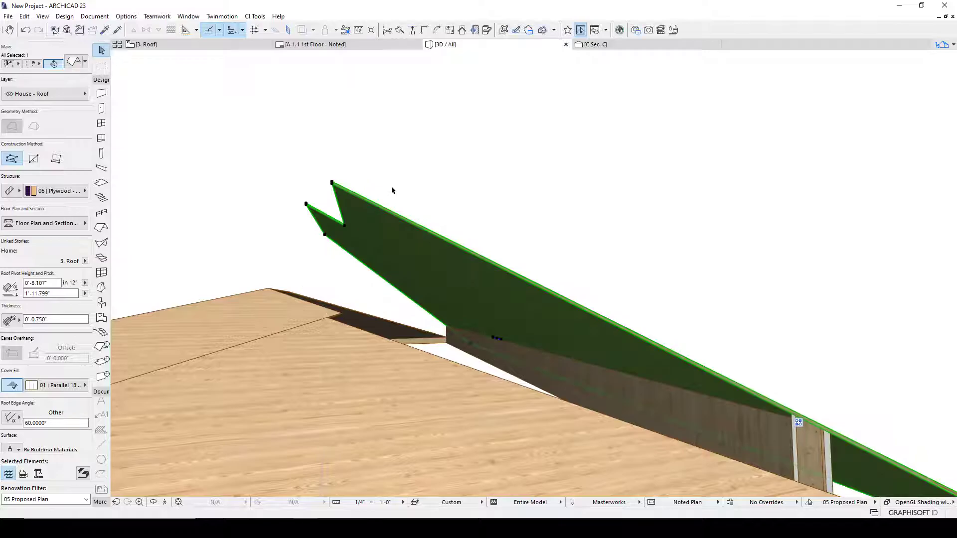
click(332, 187)
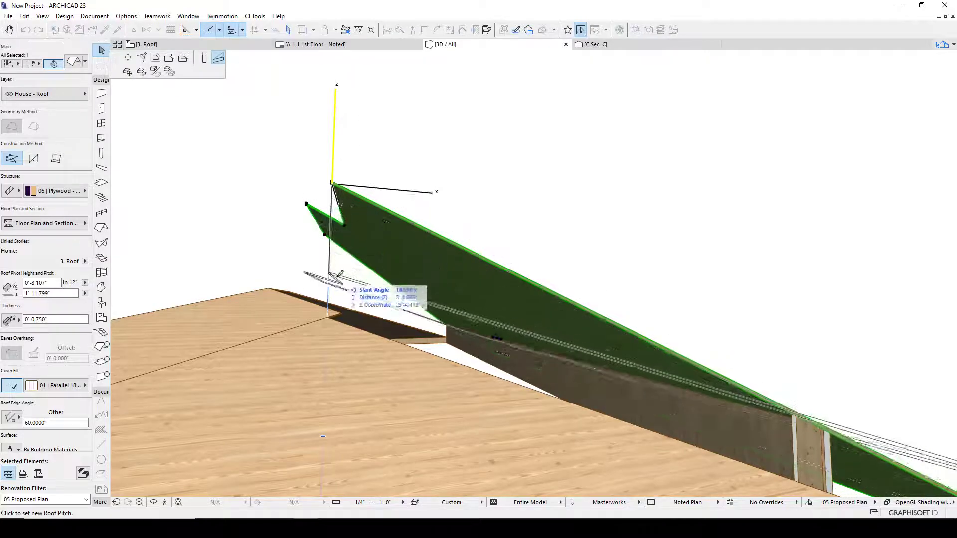
click(339, 284)
scroll(415, 278, down, 3)
key(Escape)
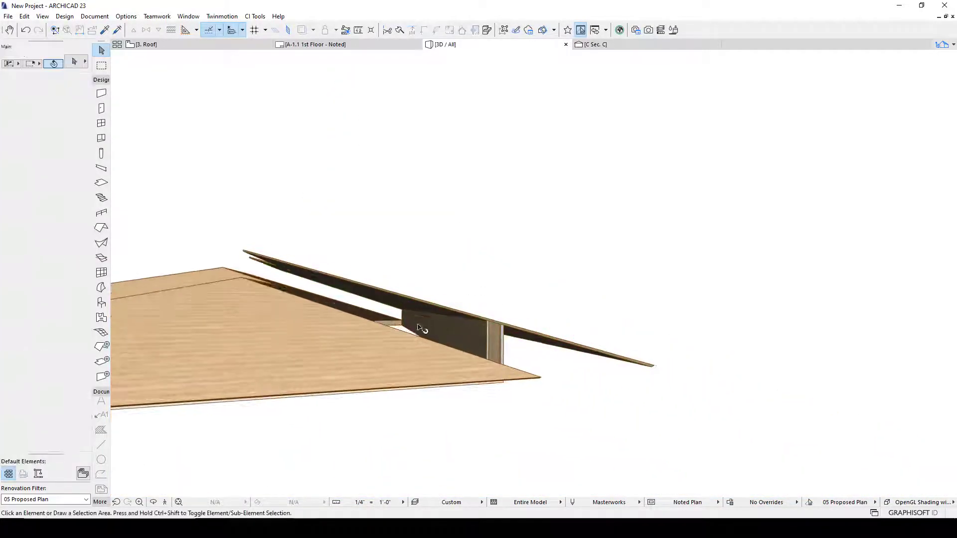
Reselect the restored right-hand plane and raise its pitch graphically from the ridge corner to about 5.58 in 12
alt+click(386, 334)
shift+middle_drag(437, 285, 478, 381)
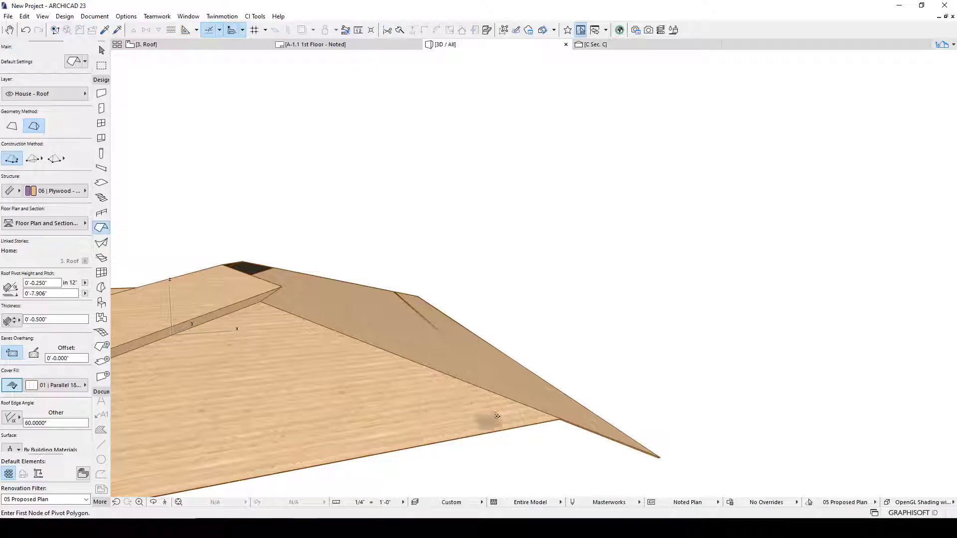
shift+click(280, 275)
shift+middle_drag(280, 275, 217, 295)
click(219, 287)
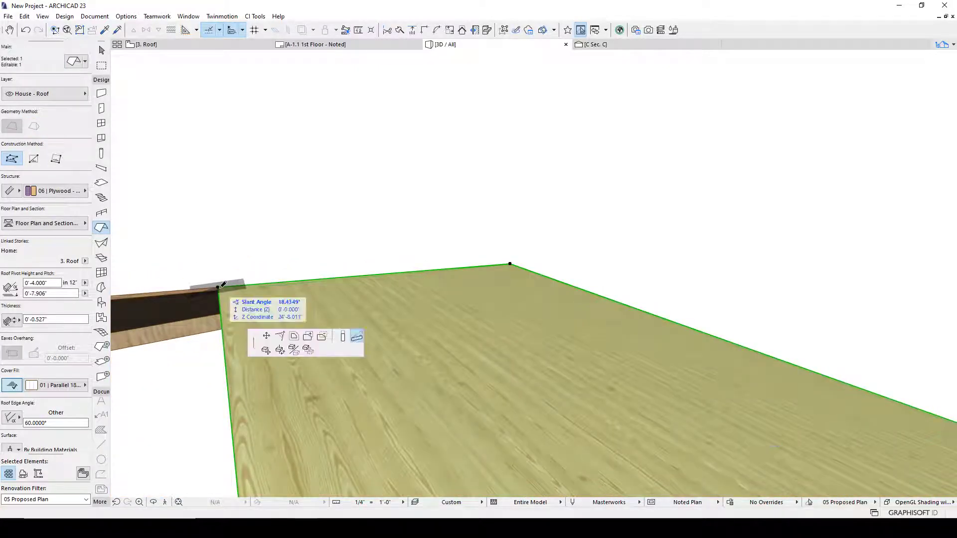
click(354, 335)
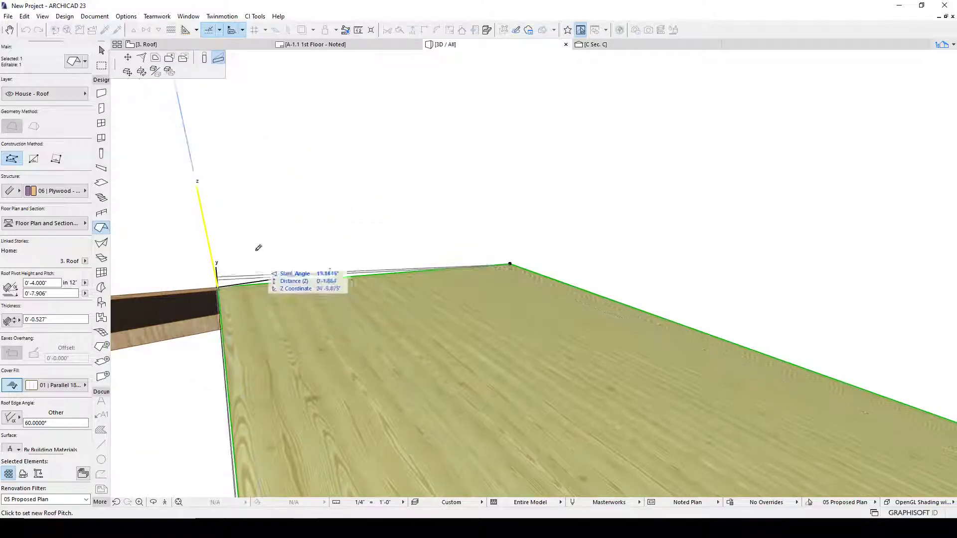
click(236, 184)
shift+middle_drag(750, 424, 656, 404)
shift+middle_drag(460, 330, 259, 216)
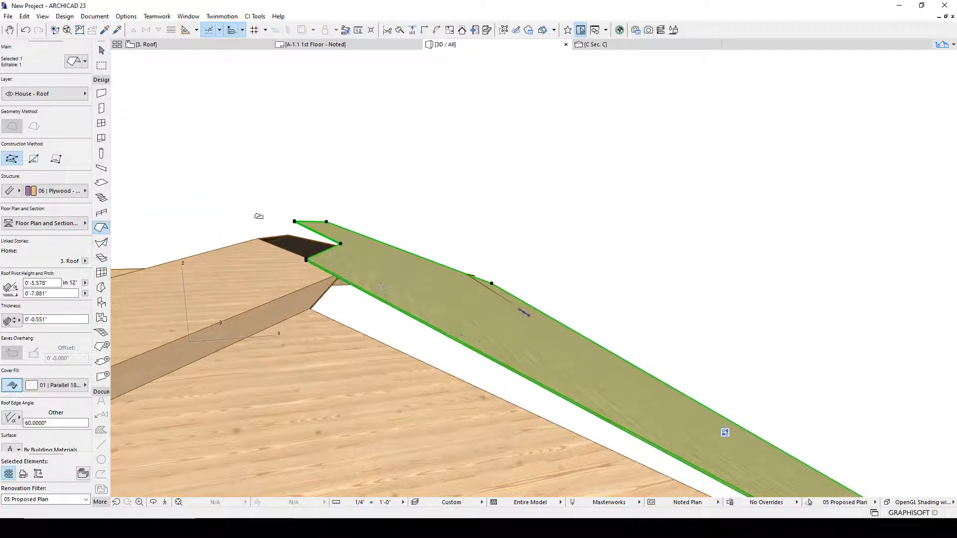
Try another graphic pitch change from the right-hand plane's upper ridge corner, and undo the pitch edits
click(326, 220)
click(380, 202)
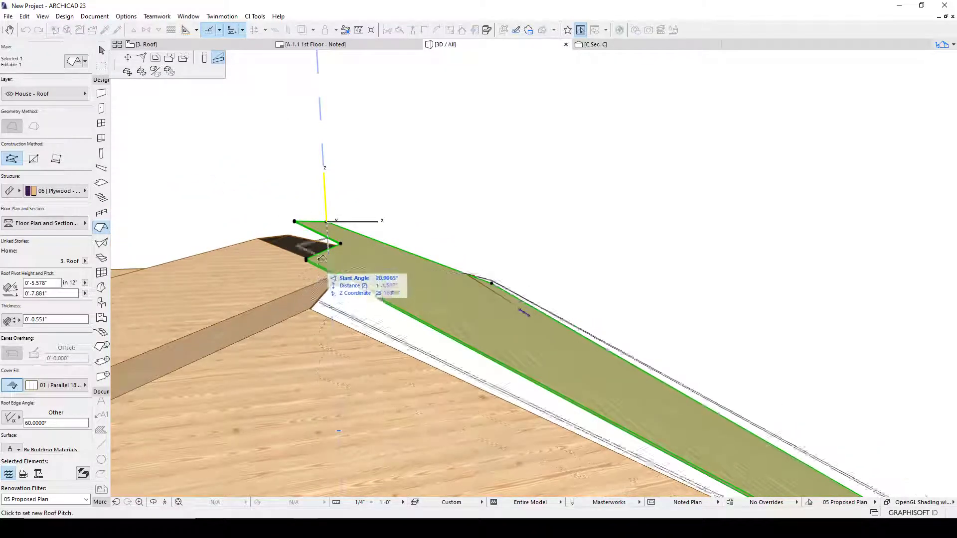
click(306, 197)
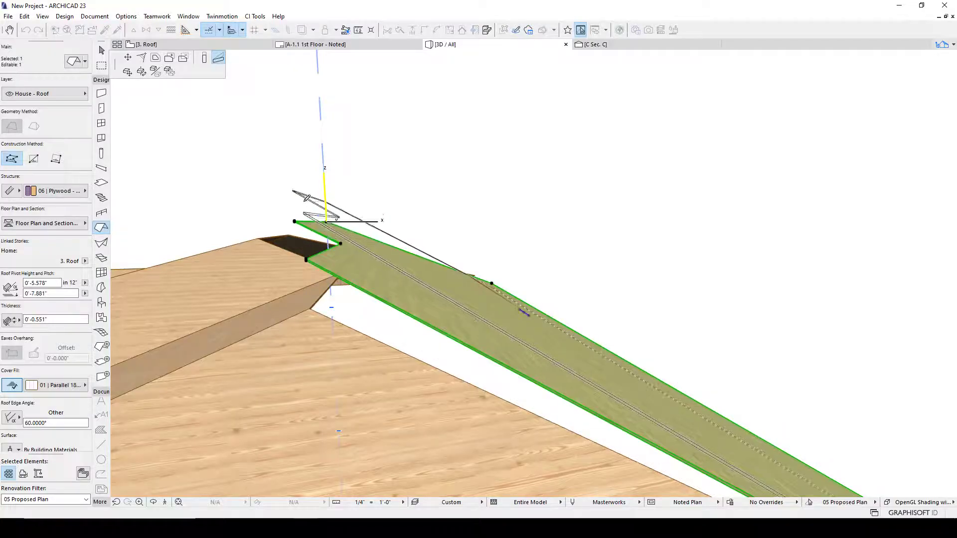
key(Escape)
mouse_move(383, 368)
shift+middle_down()
mouse_move(400, 356)
mouse_move(392, 370)
shift+middle_up()
alt+click(355, 369)
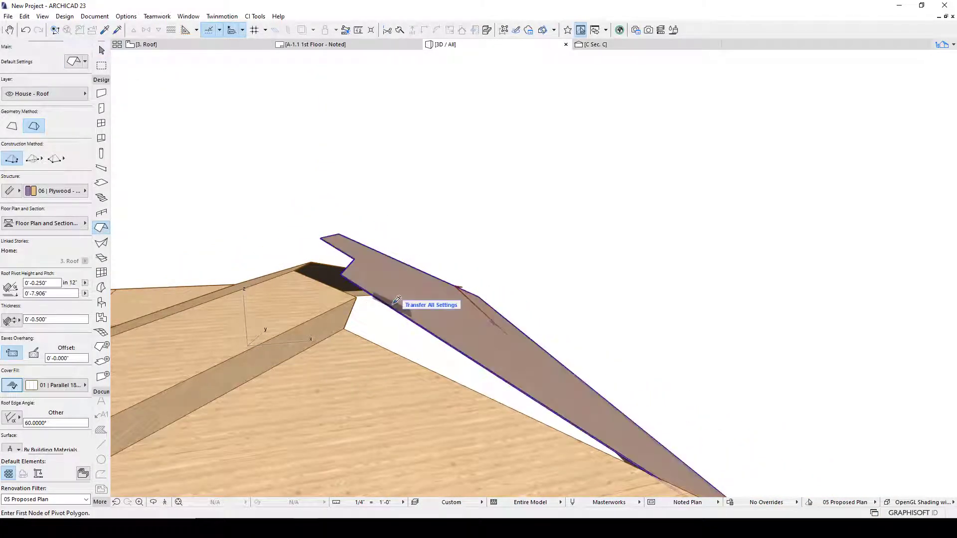
ctrl+alt+click(386, 290)
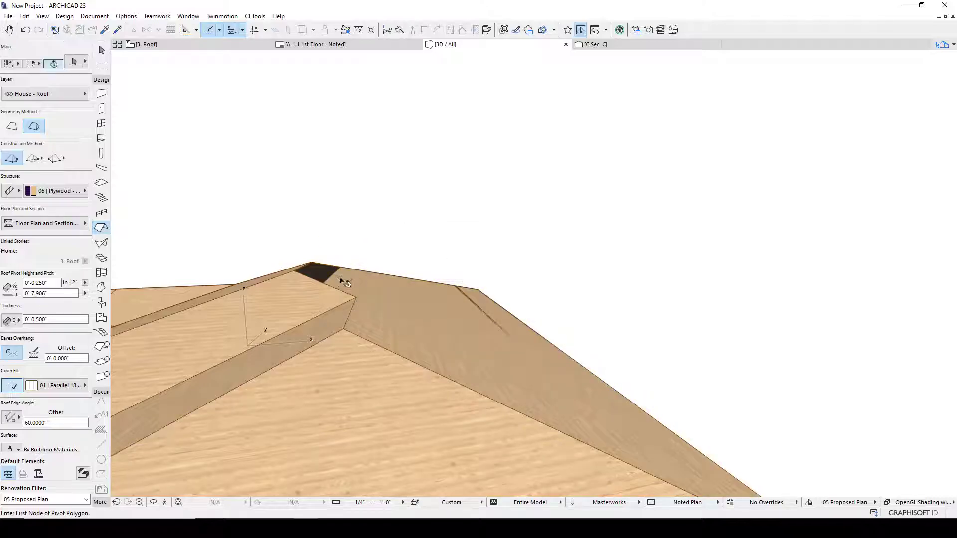
Extend the right-hand plane's inner edge to meet the opposite plane at the ridge, closing the gap between them
shift+middle_drag(344, 280, 340, 322)
scroll(323, 228, up, 4)
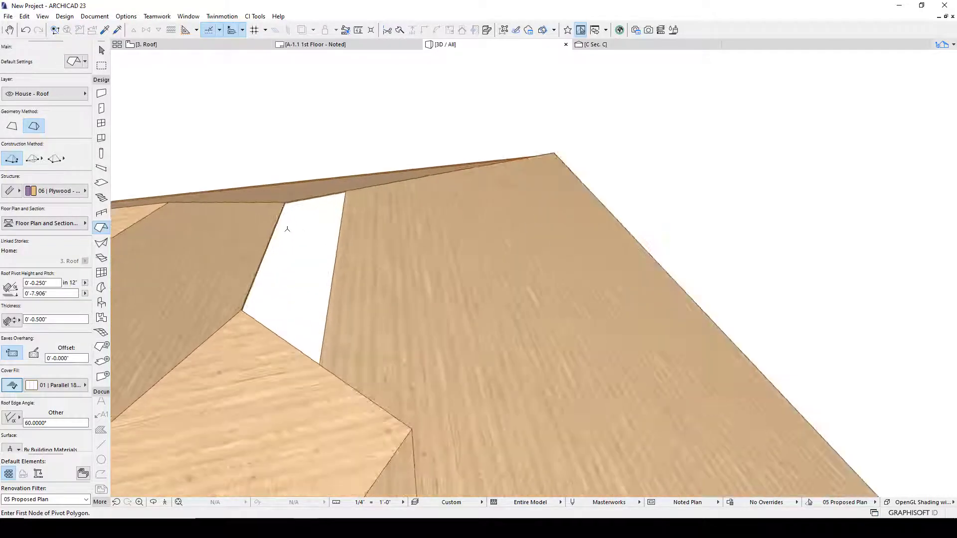
key(Escape)
click(273, 232)
click(98, 219)
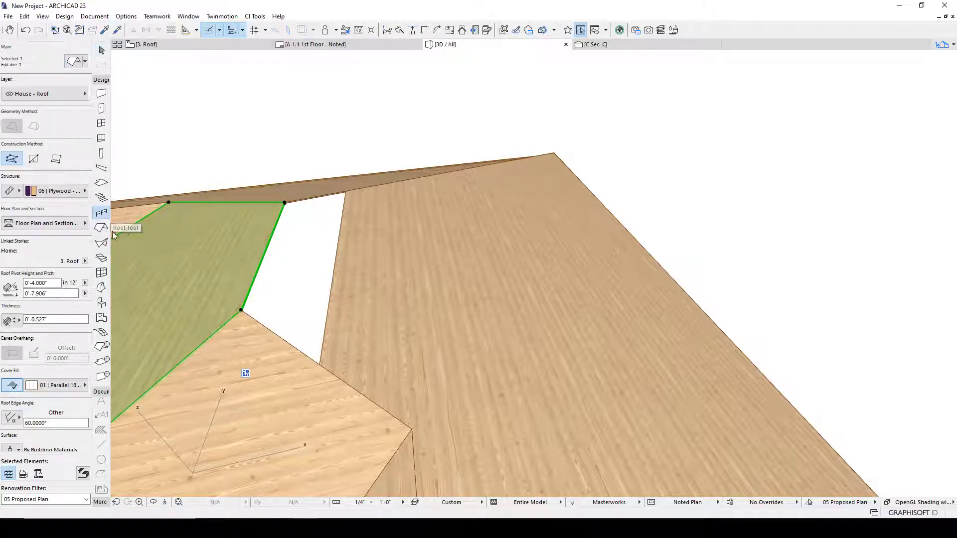
ctrl+click(338, 246)
key(Escape)
key(Escape)
scroll(413, 249, down, 5)
scroll(410, 249, down, 3)
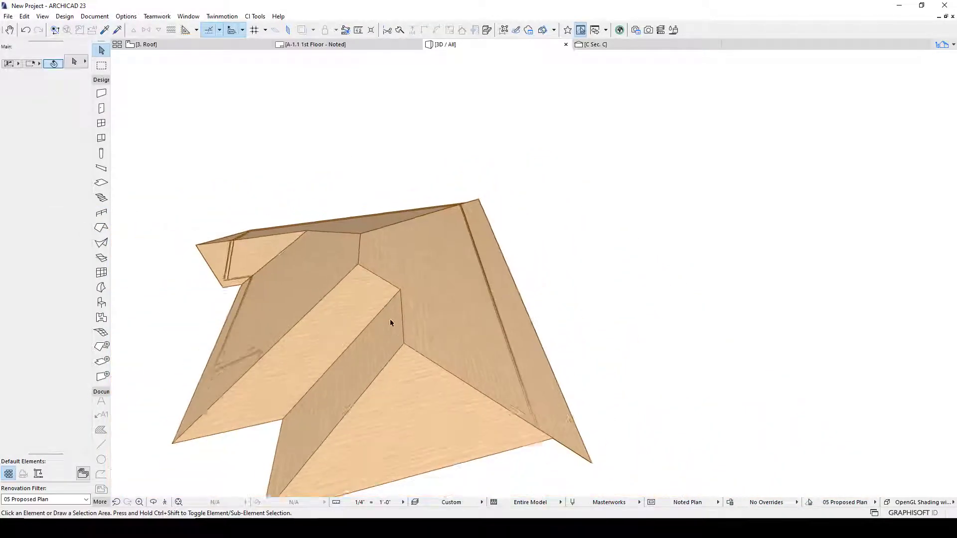
Offset the right-hand plane's eave edge inward to line up with the front plane's outer corner
click(501, 388)
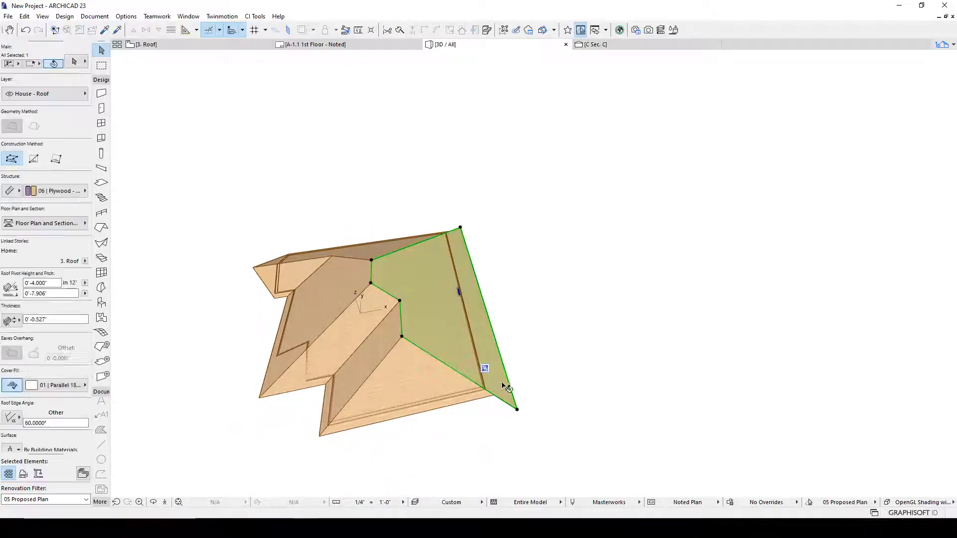
scroll(501, 388, up, 5)
click(509, 369)
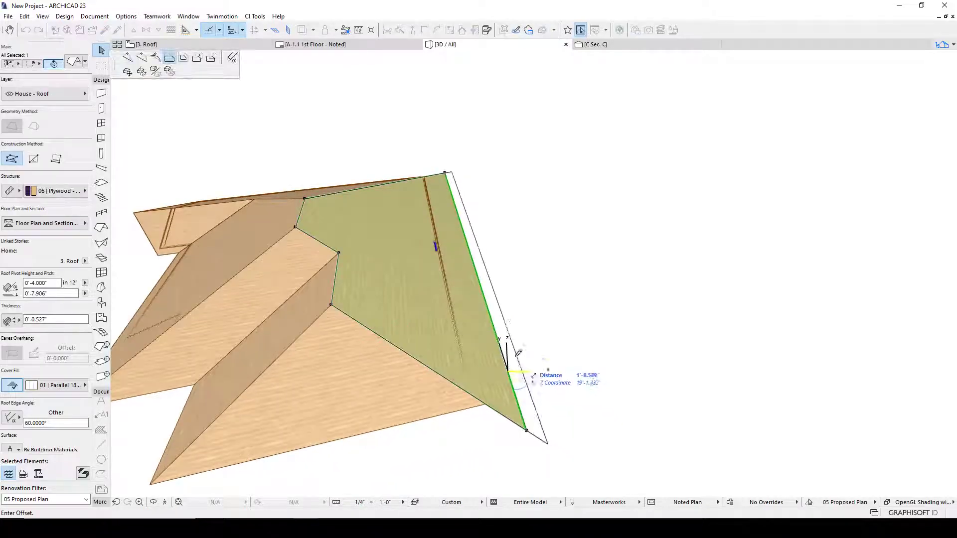
click(490, 400)
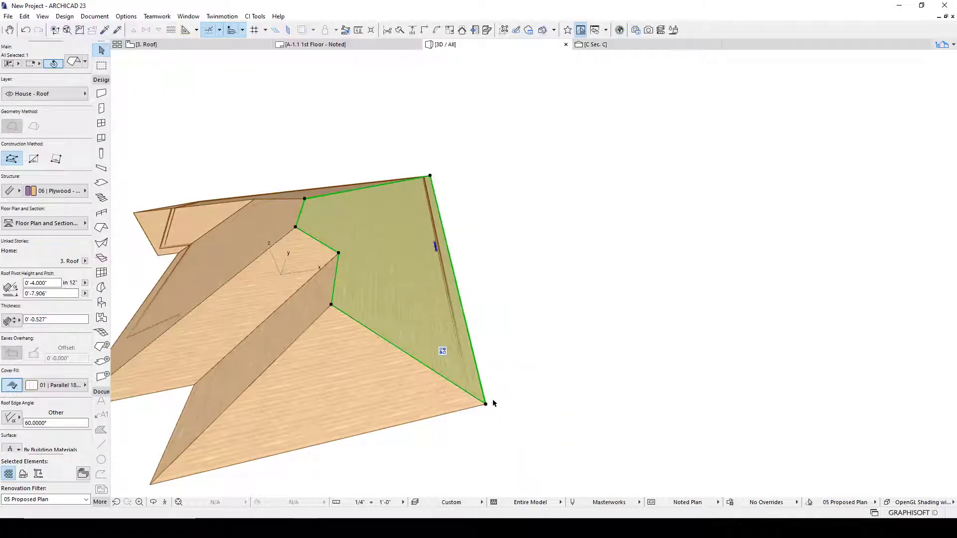
click(495, 355)
Check in the Roof plan how the right-hand and rear planes meet at their outer corner, and examine the stepped left side
click(199, 44)
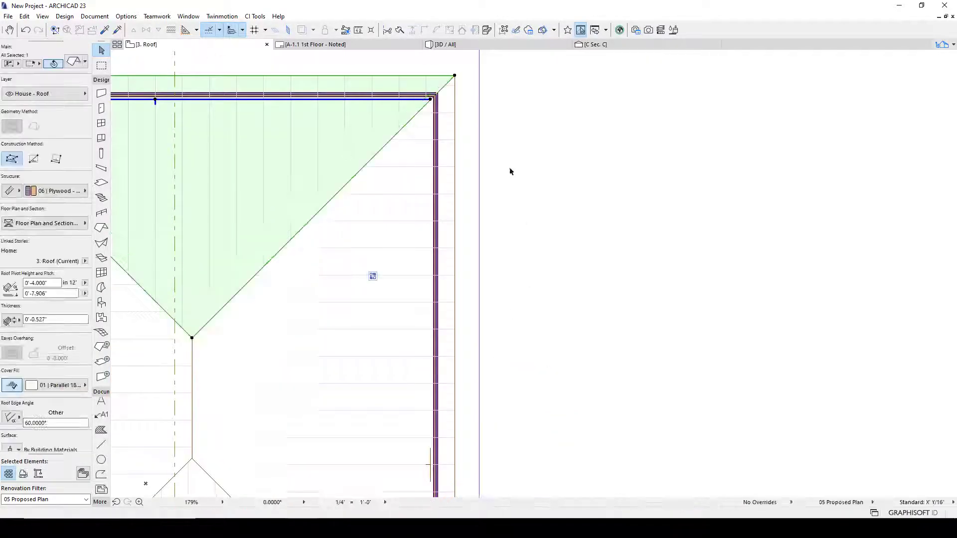
middle_drag(435, 76, 398, 162)
scroll(402, 158, up, 10)
click(483, 219)
click(484, 218)
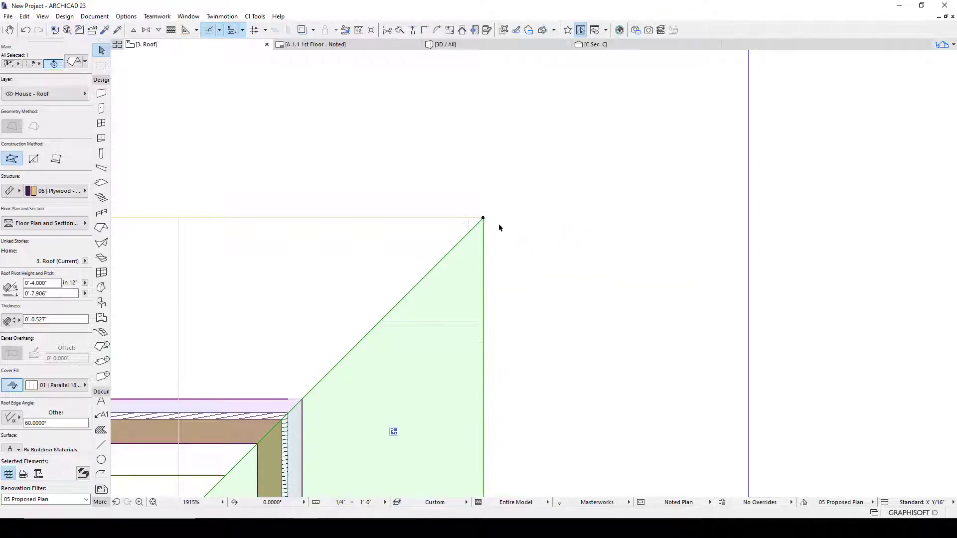
click(500, 227)
scroll(509, 230, down, 9)
middle_drag(512, 233, 487, 179)
scroll(494, 202, down, 7)
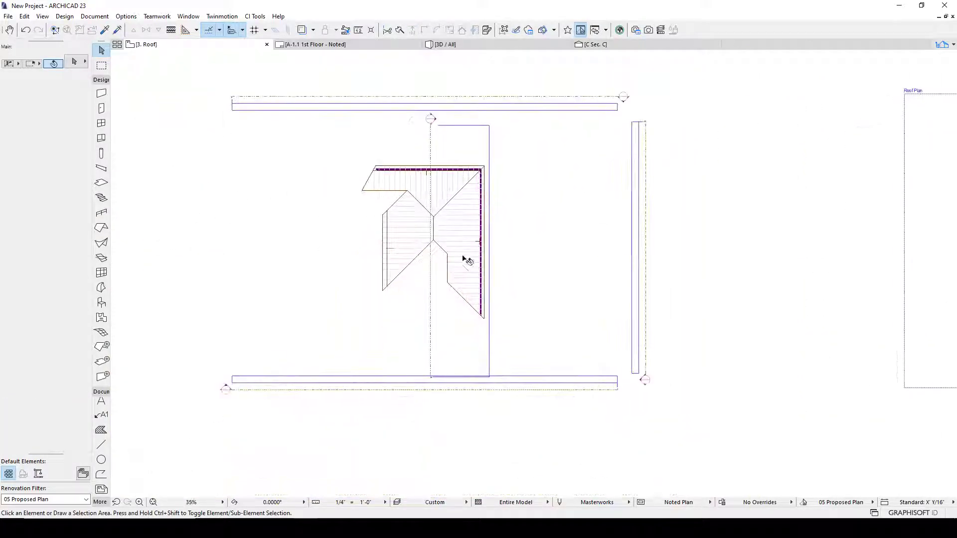
scroll(389, 192, up, 8)
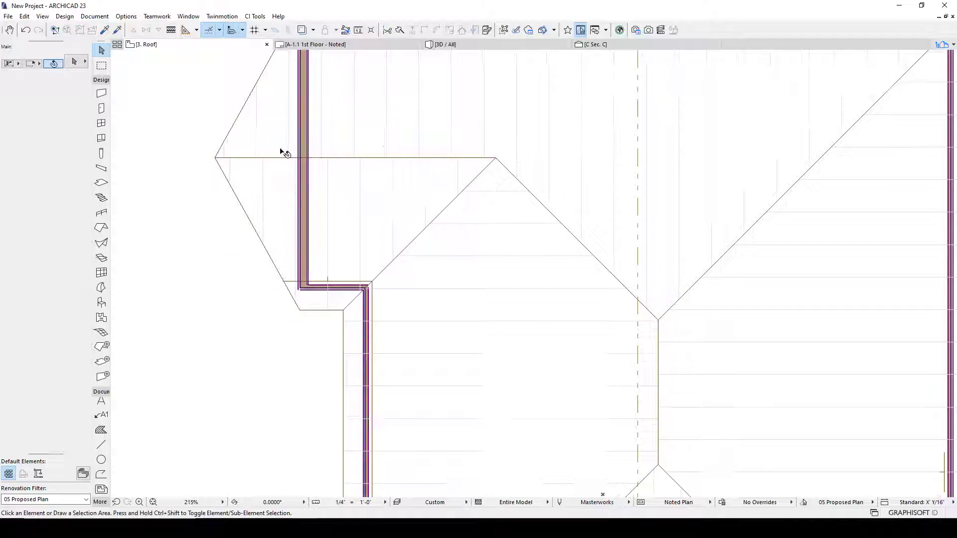
scroll(319, 200, down, 3)
Return to the 3D view, select all the walls, and inspect the merge connections of the end roof plane
click(449, 46)
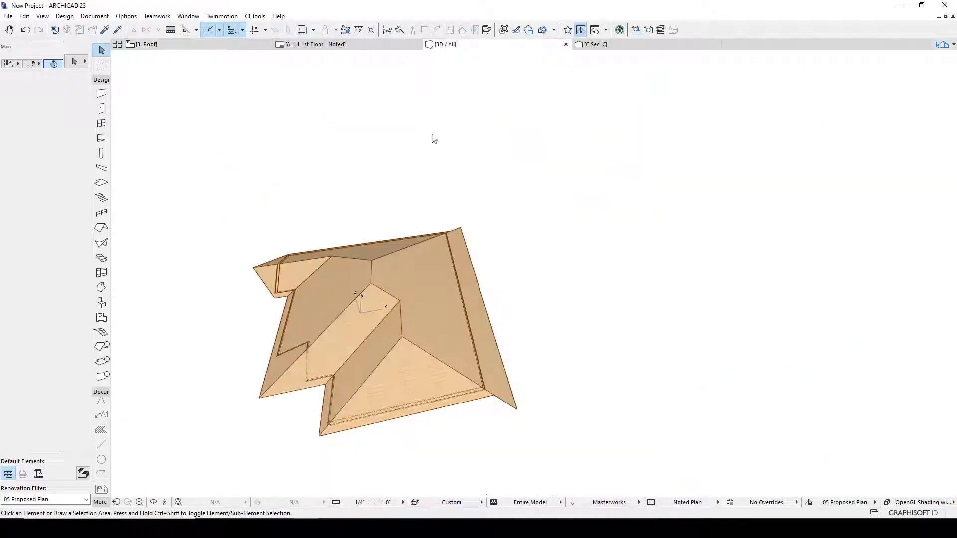
scroll(426, 229, up, 3)
shift+middle_drag(437, 329, 415, 183)
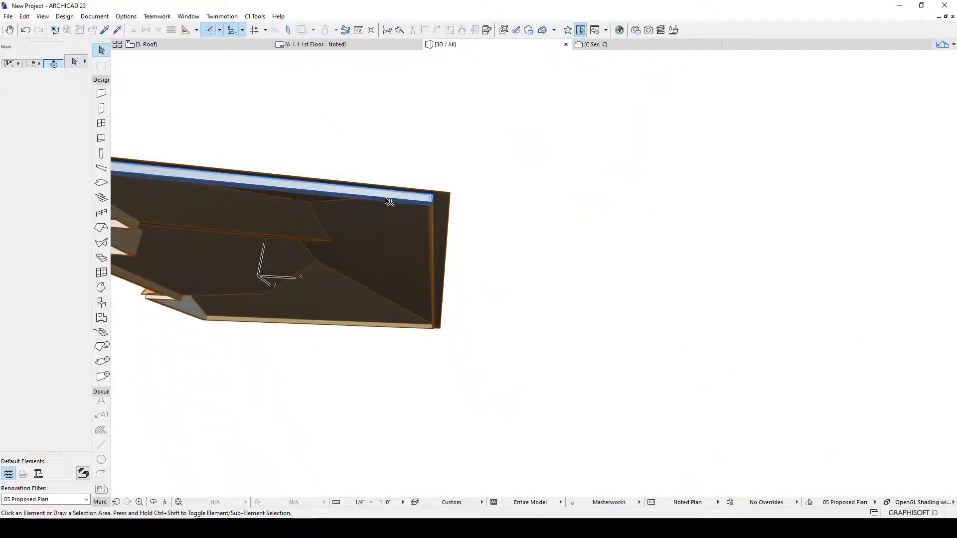
key(ctrl+a)
shift+middle_drag(451, 209, 480, 248)
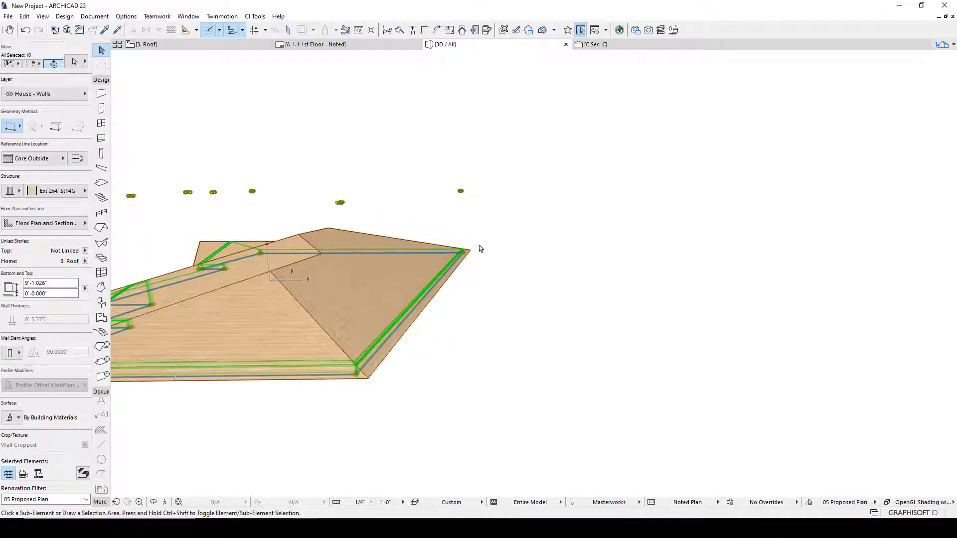
click(480, 232)
shift+middle_drag(391, 263, 432, 196)
click(479, 150)
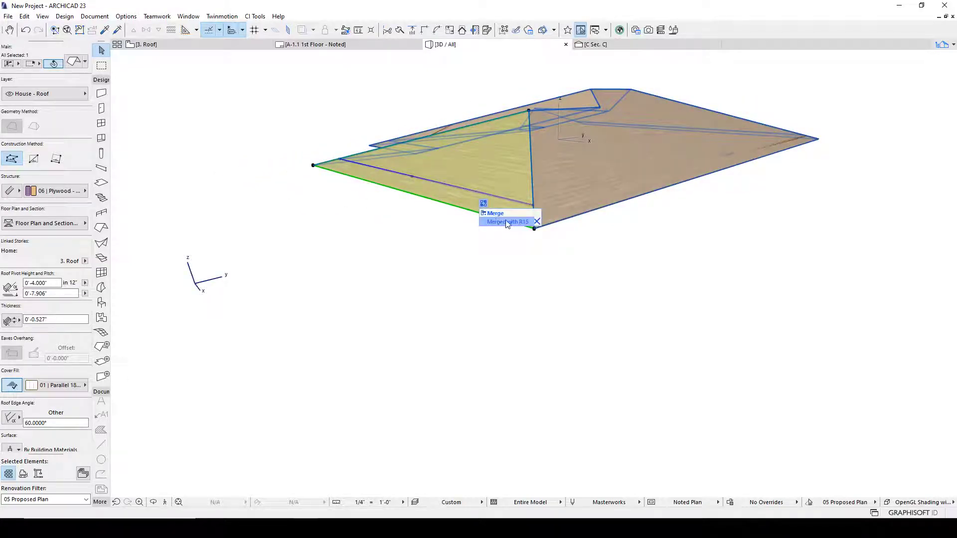
key(Escape)
shift+middle_drag(451, 195, 420, 190)
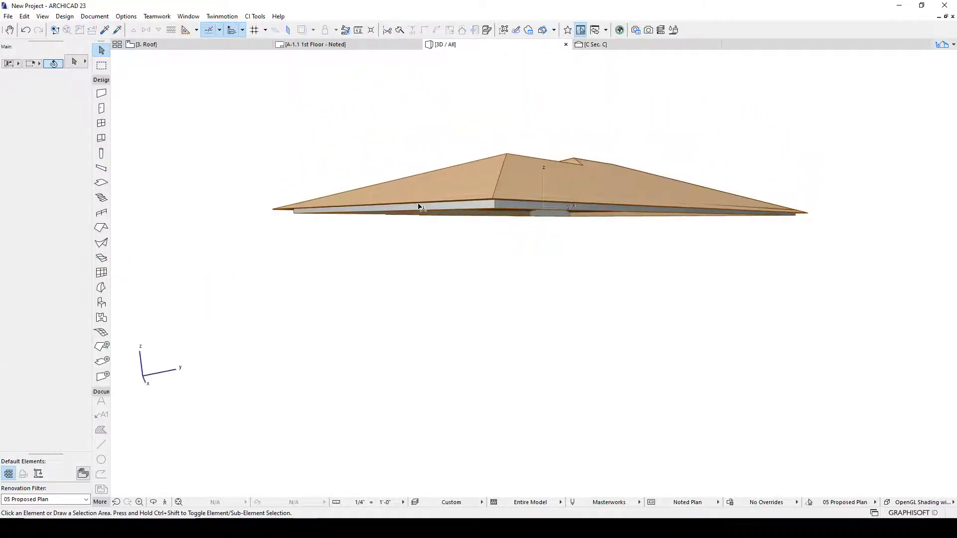
Raise the end roof plane vertically to a pivot height of about 1'-8.26", and undo the move
click(426, 200)
key(ctrl+d)
click(440, 193)
click(439, 166)
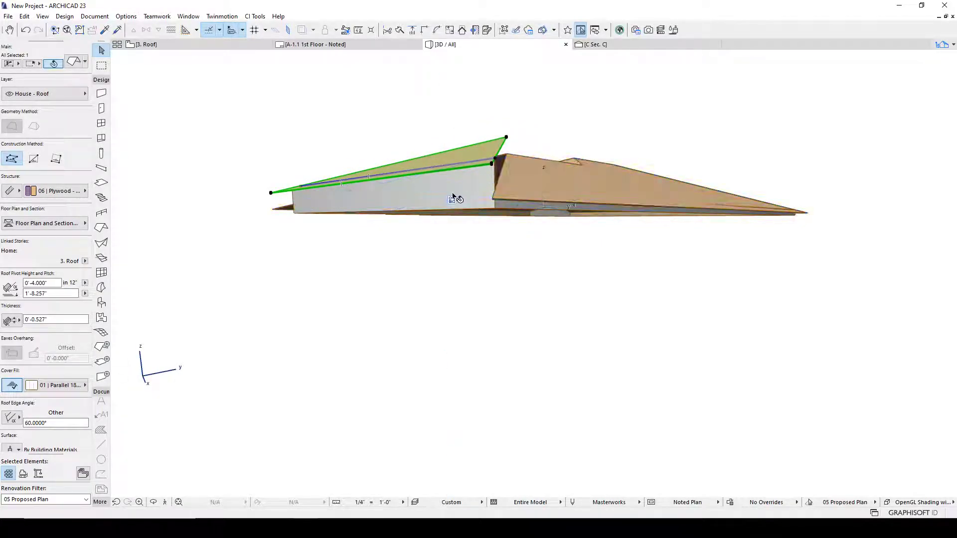
key(ctrl+z)
key(Escape)
Examine the roof in 3D from above and below, and look at the Roof tool's geometry methods
shift+middle_drag(528, 194, 567, 241)
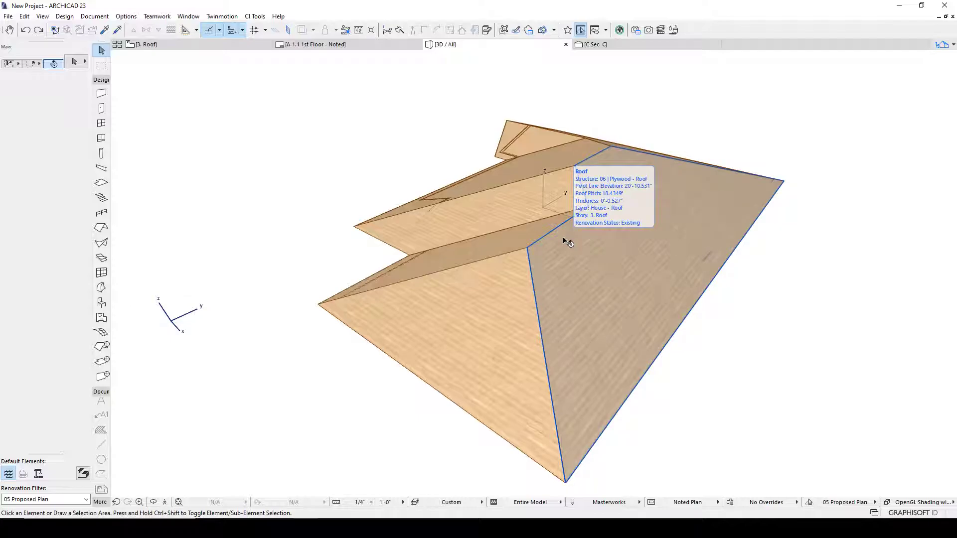
shift+middle_drag(566, 294, 338, 262)
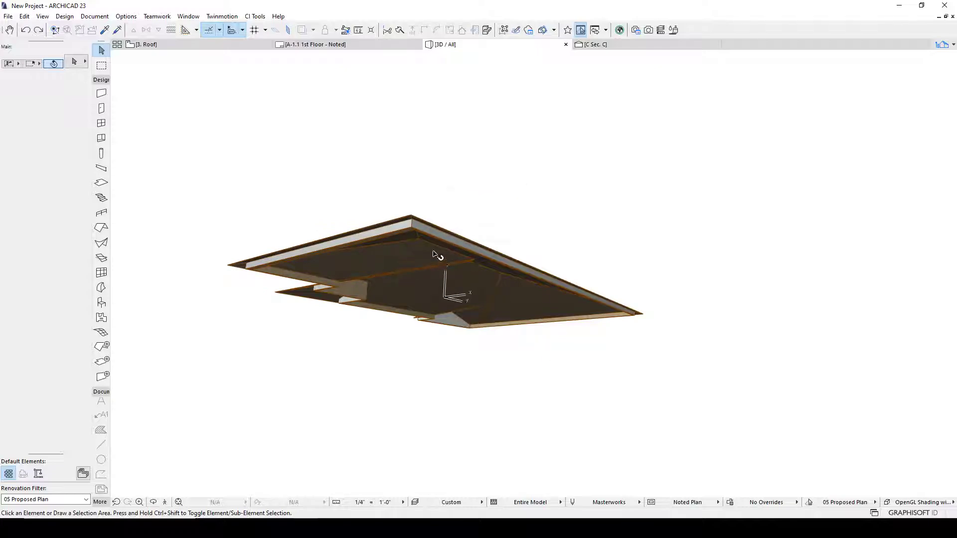
shift+middle_drag(419, 240, 436, 120)
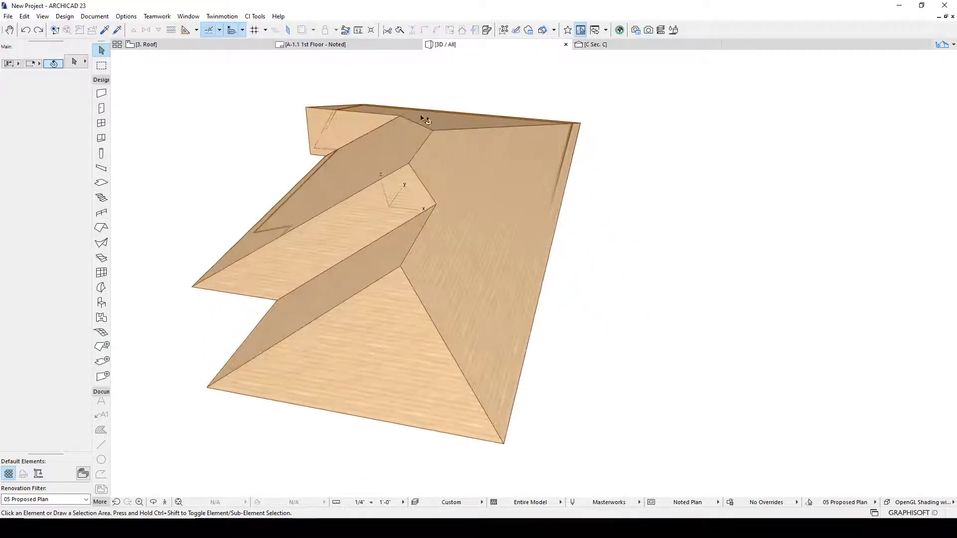
click(408, 157)
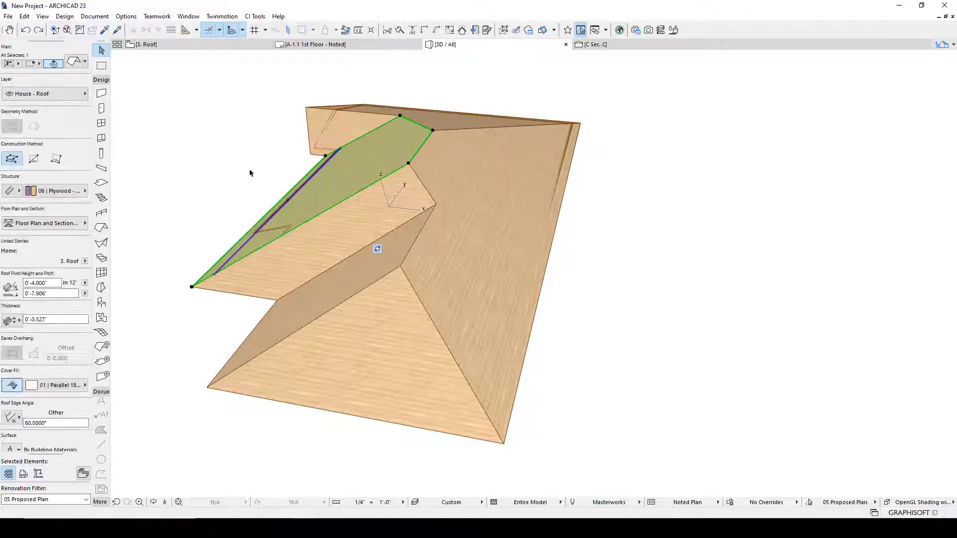
key(Escape)
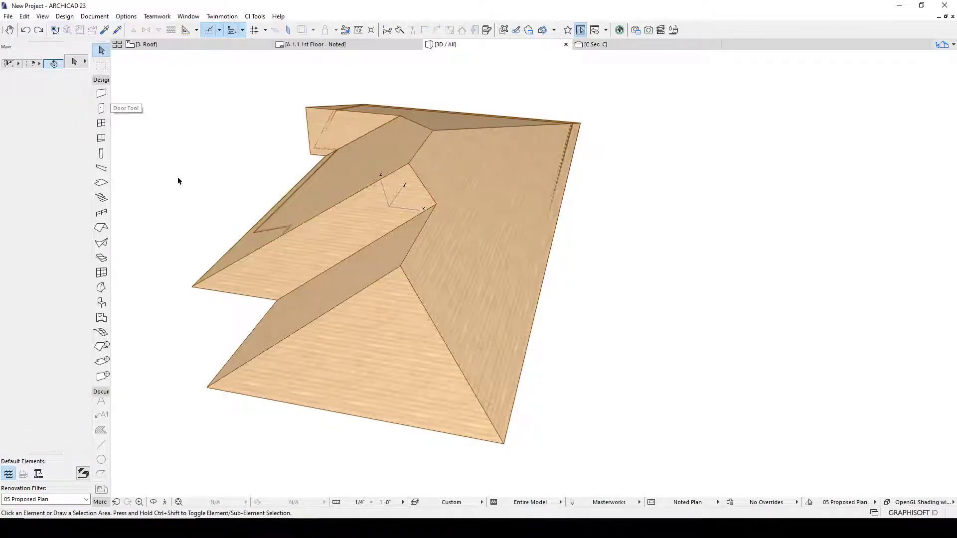
click(101, 229)
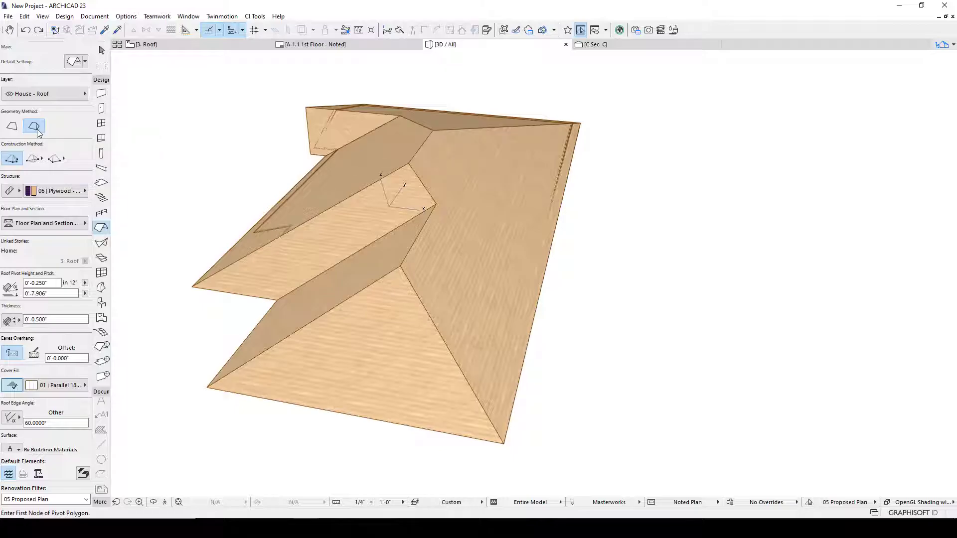
key(Escape)
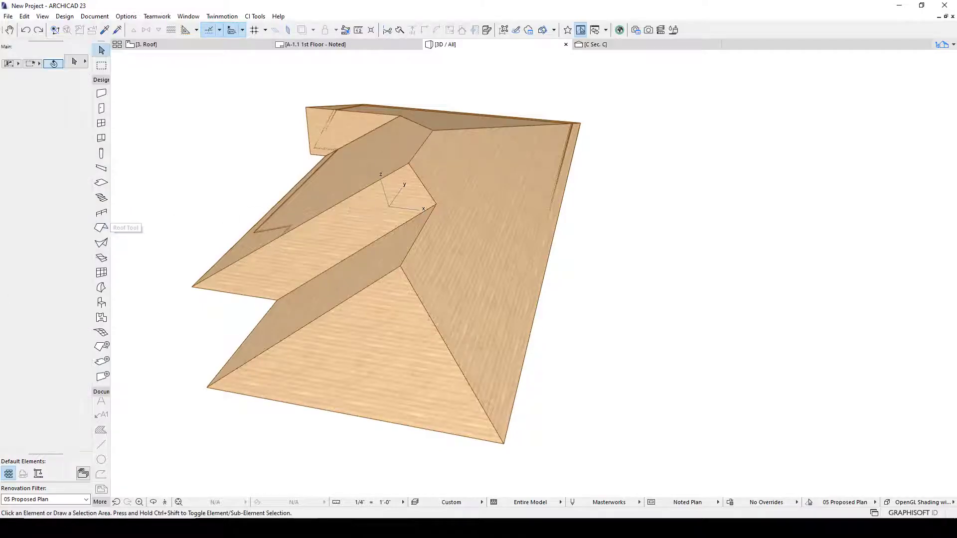